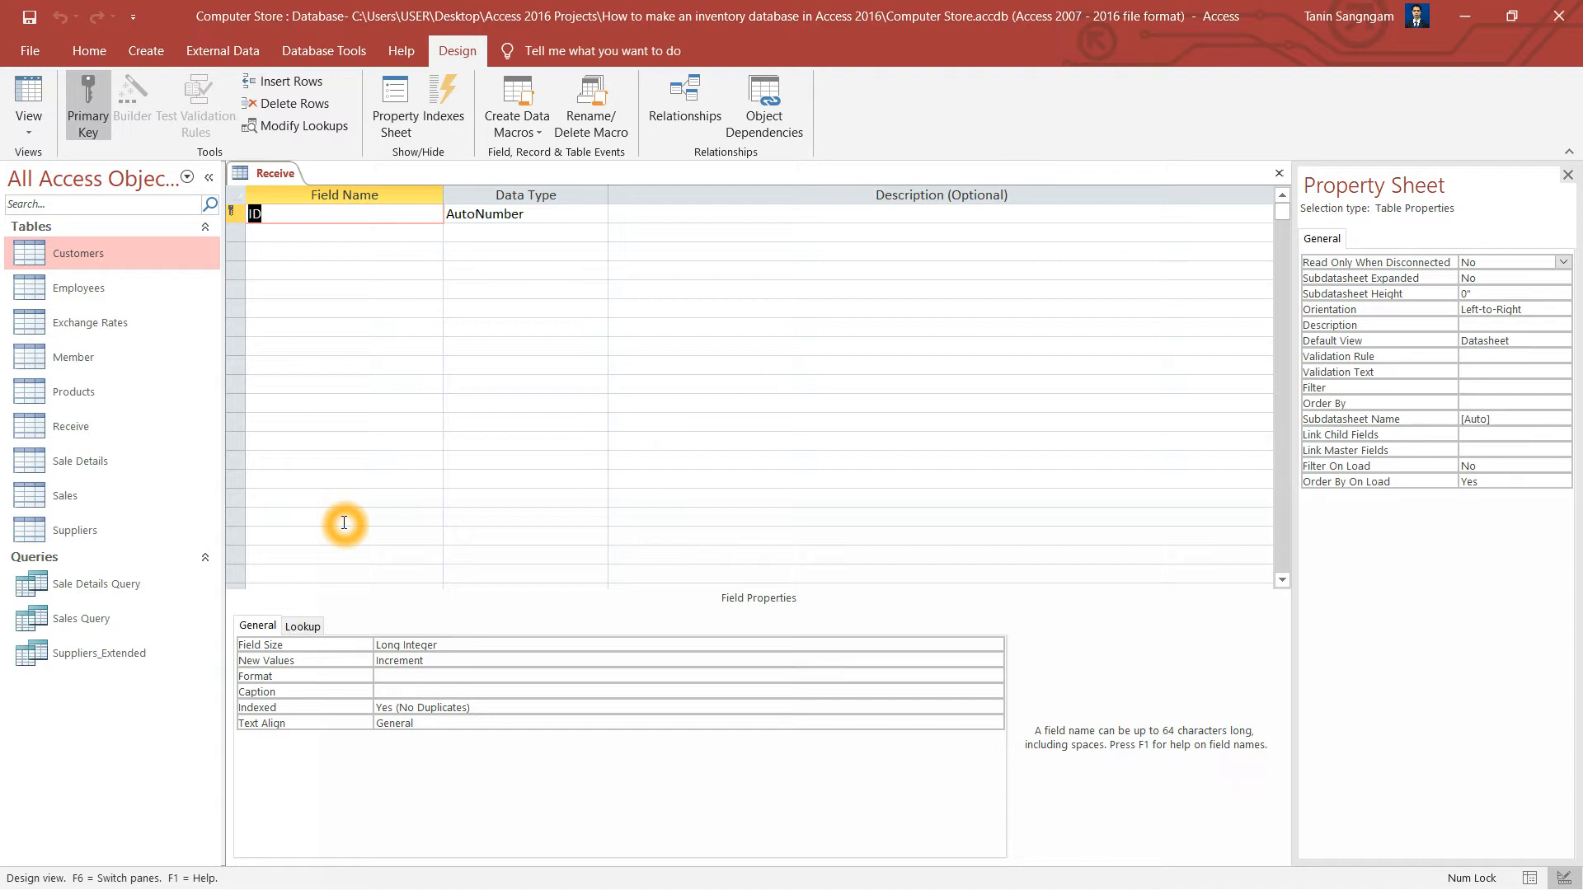
- Rename the Receive table's ID field as Receive_ID and add a Creation_Date field with the Date/Time data type
{"action": "type", "text": "Receive_"}
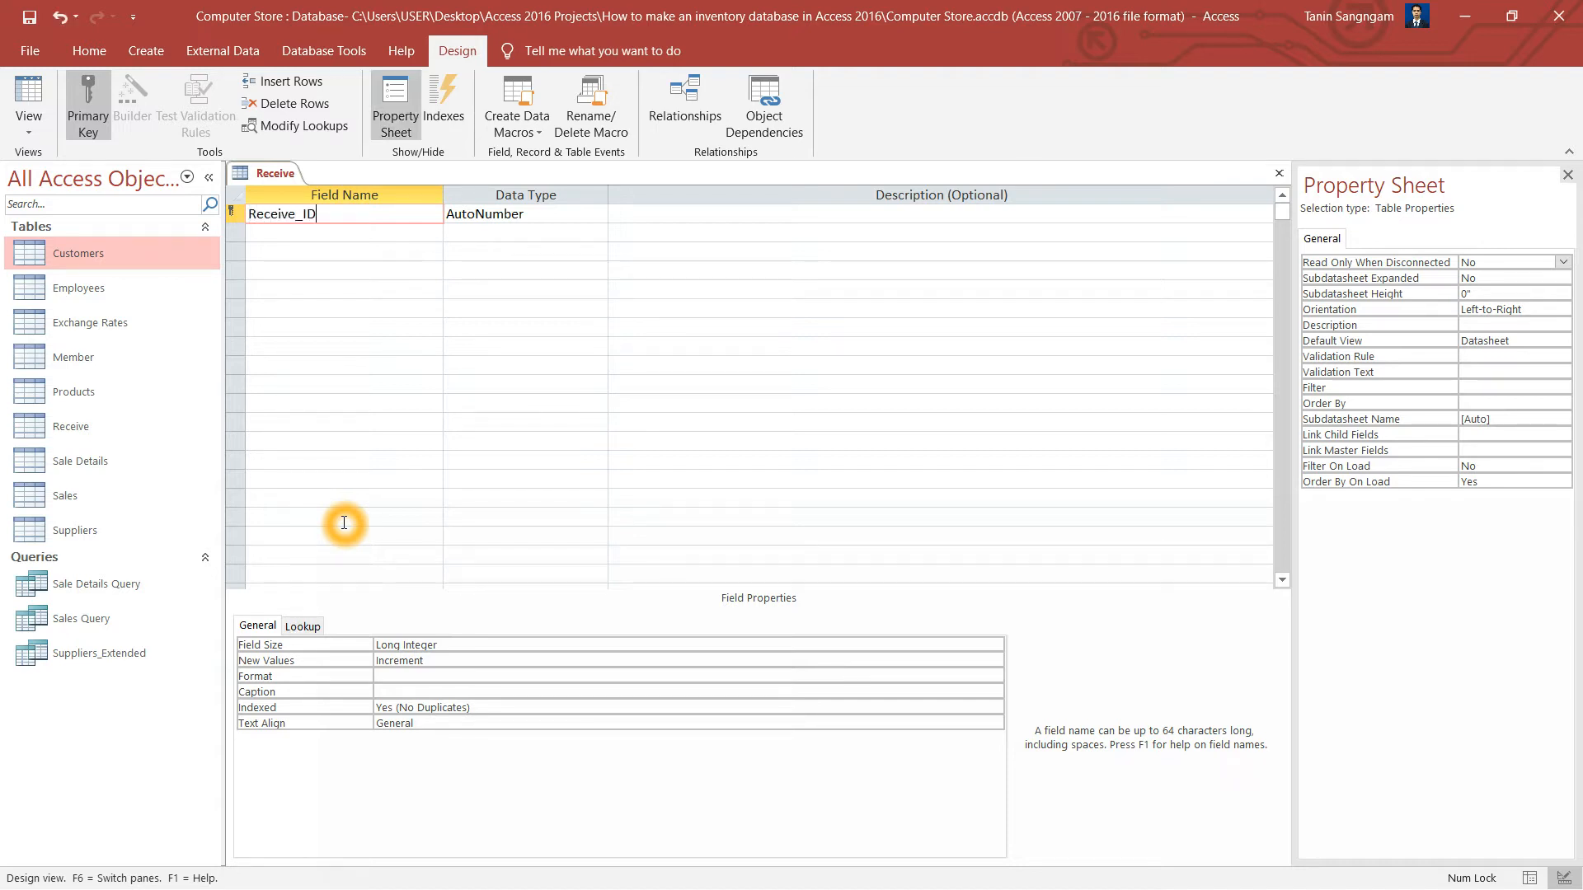
{"action": "key", "text": "Down"}
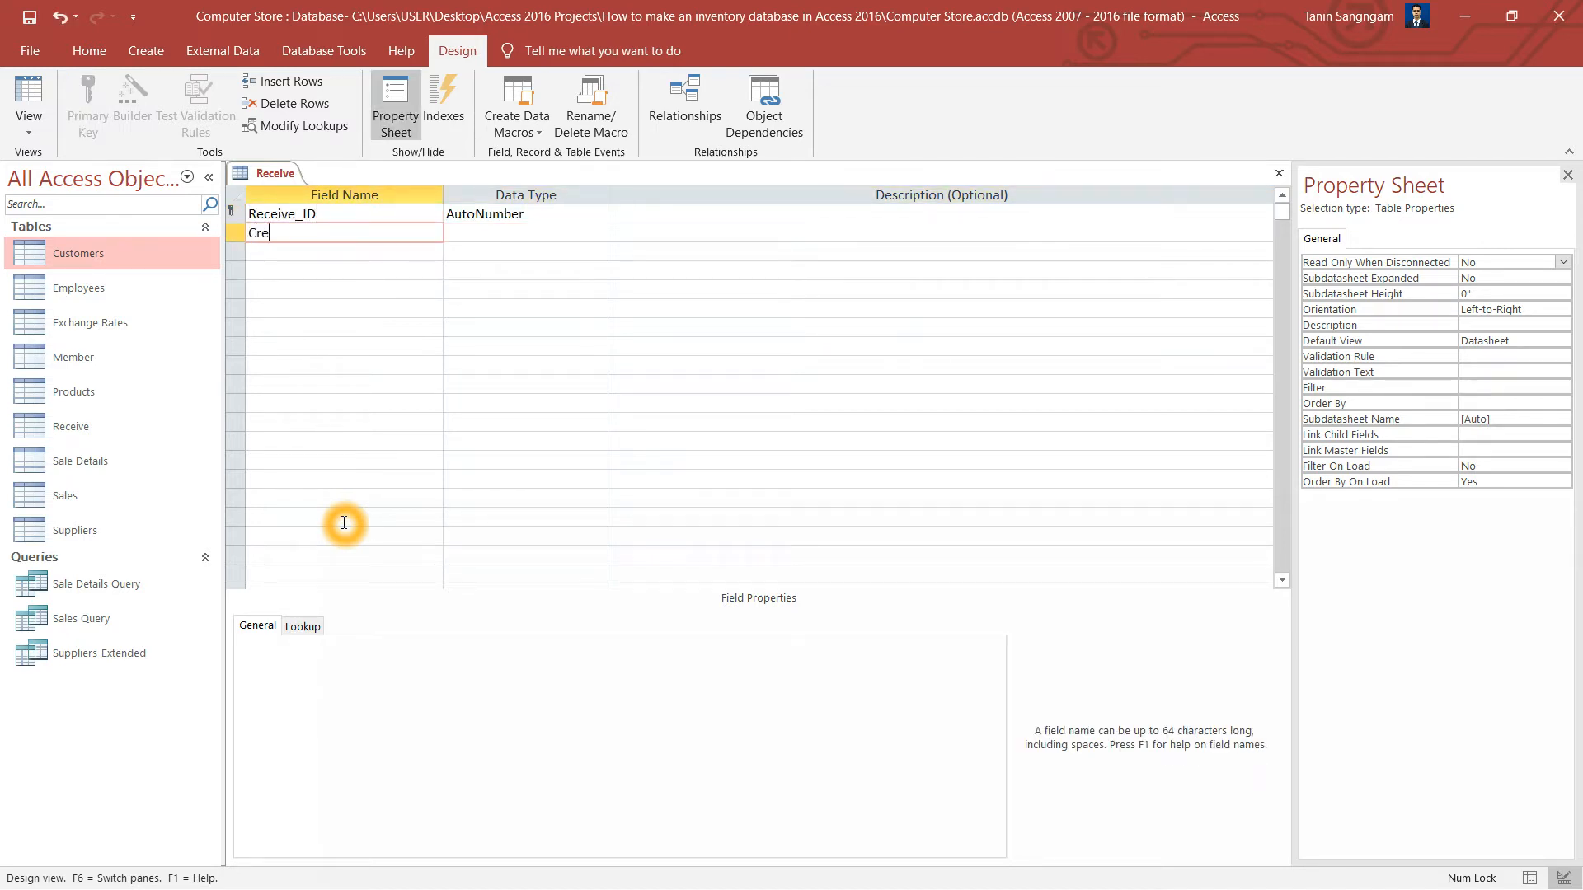
{"action": "type", "text": "Creation_Date"}
{"action": "key", "text": "Tab"}
{"action": "type", "text": "d"}
{"action": "key", "text": "Tab"}
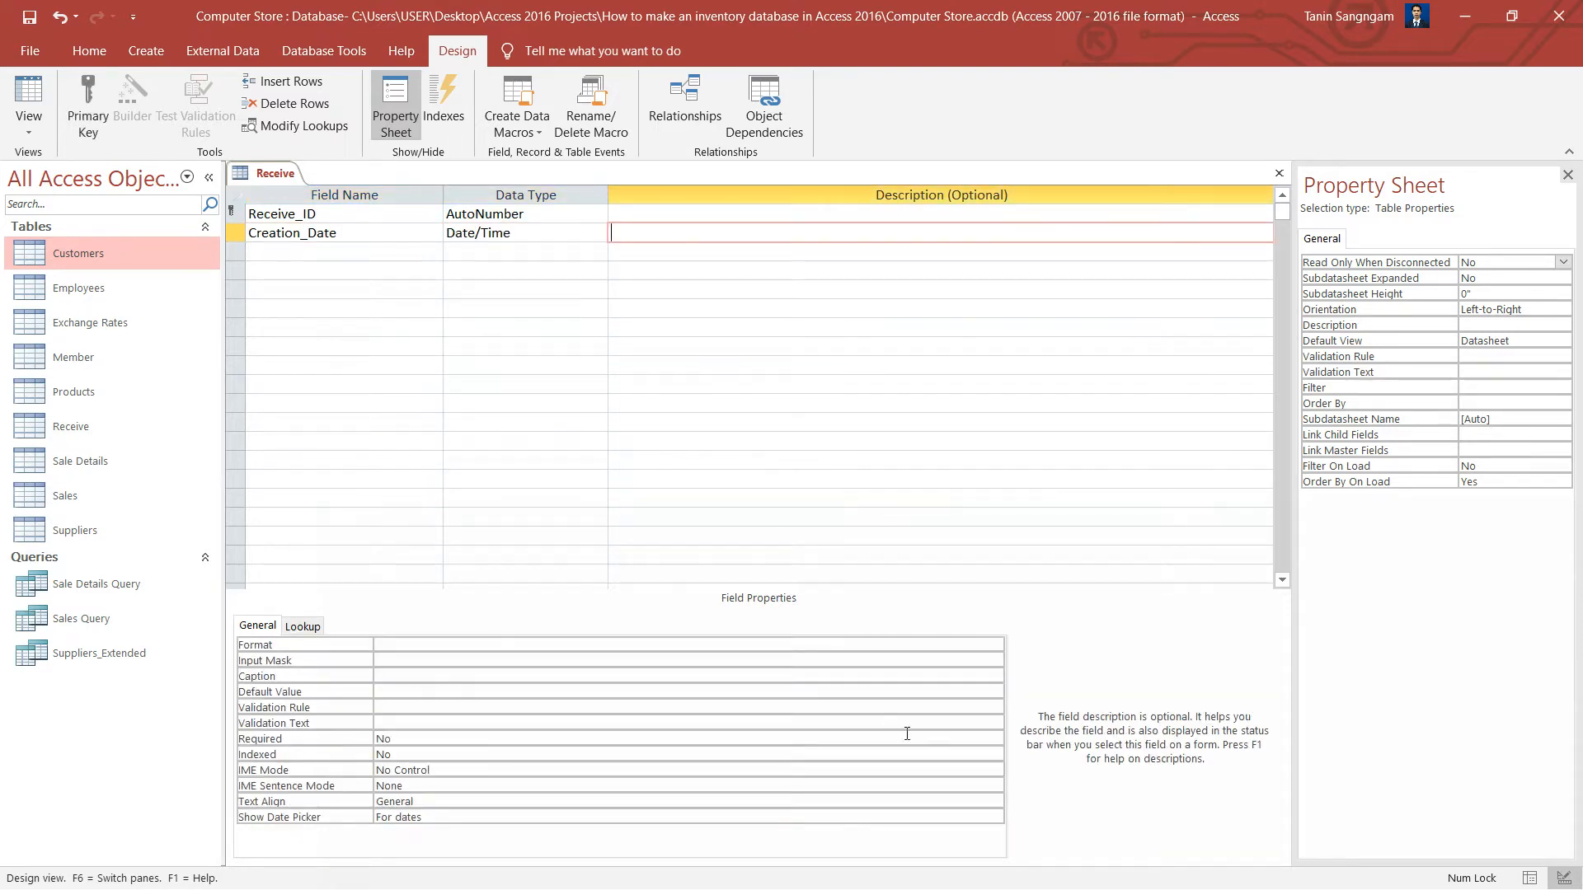
- Set the Creation_Date field's format to Short Date and its default value to Now()
{"action": "left_click", "coordinate": [993, 646]}
{"action": "left_click", "coordinate": [999, 643]}
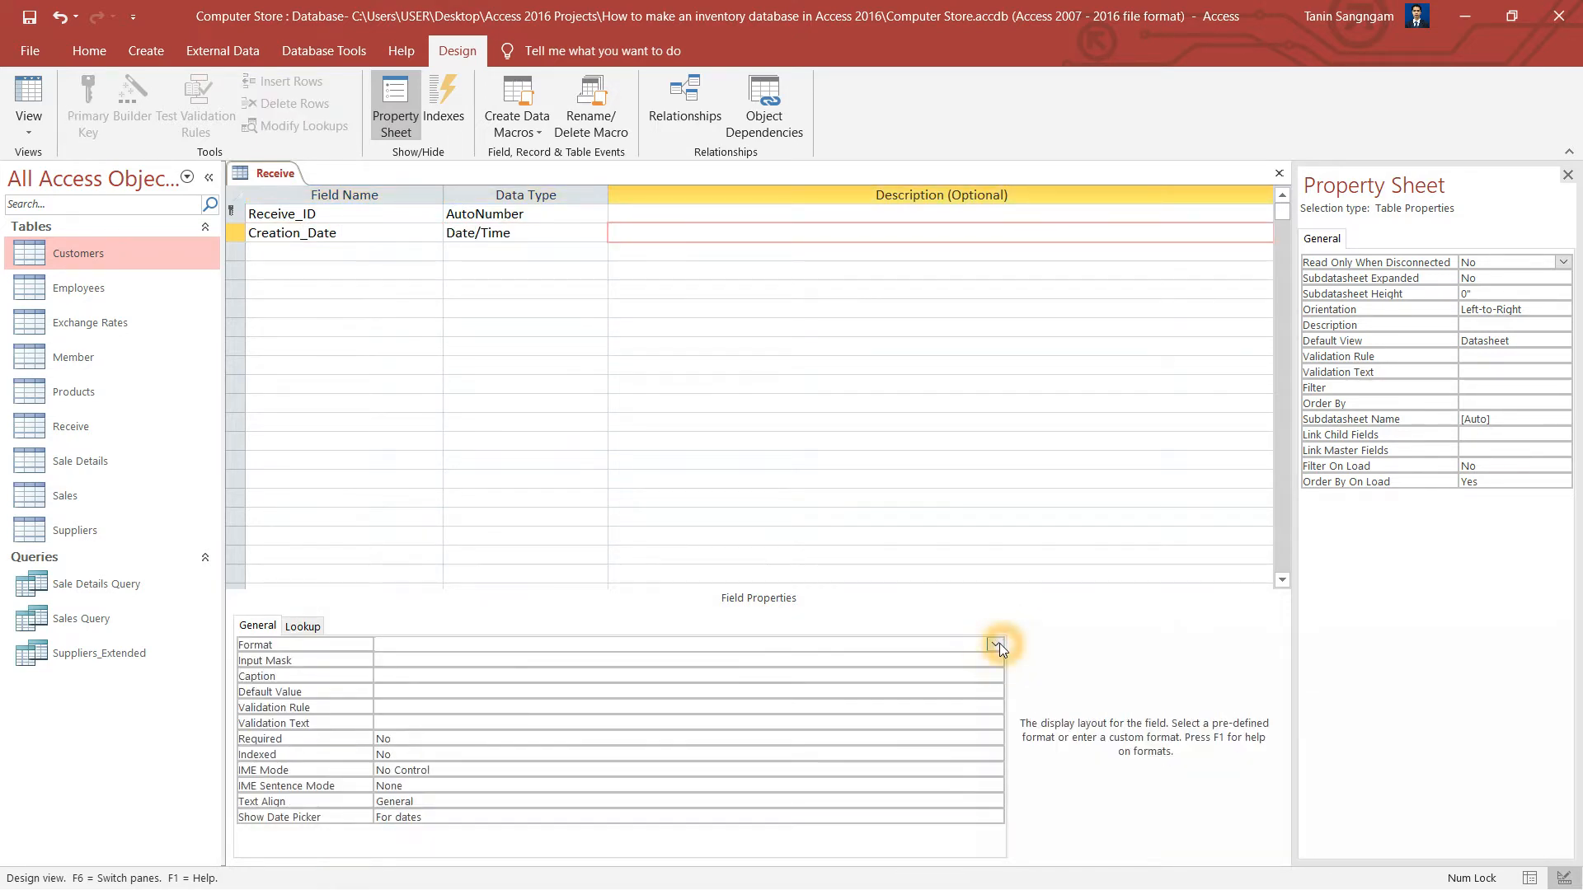
{"action": "left_click", "coordinate": [996, 644]}
{"action": "left_click", "coordinate": [930, 702]}
{"action": "left_click", "coordinate": [428, 695]}
{"action": "type", "text": "Now()"}
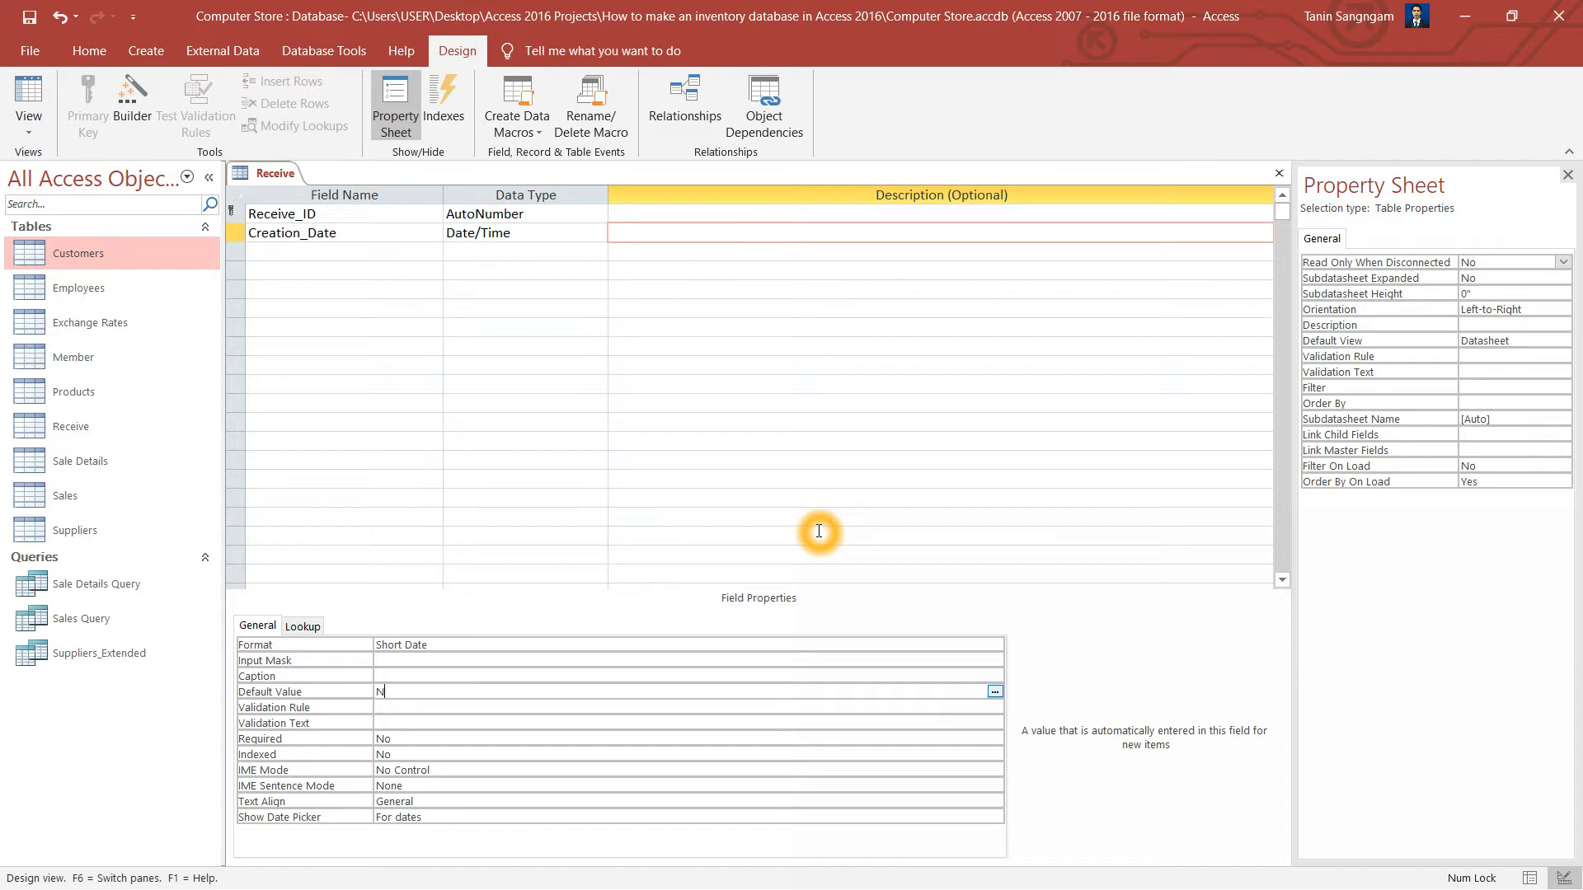
{"action": "key", "text": "Return"}
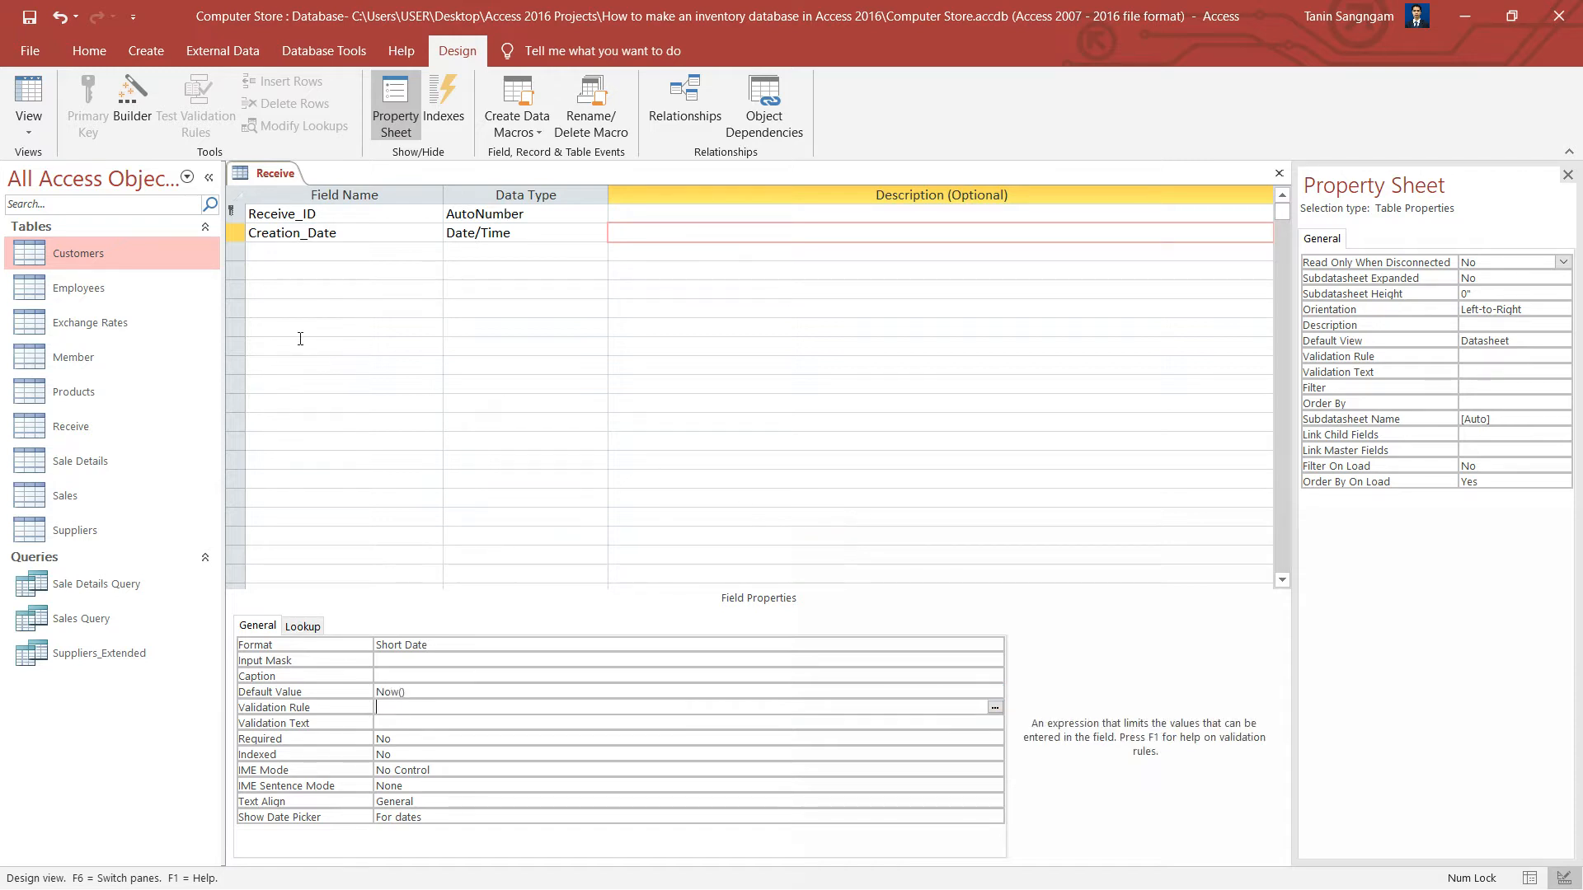
- Add a Suppliers_ID field below Creation_Date and try assigning it the Lookup Wizard data type
{"action": "left_click", "coordinate": [300, 255]}
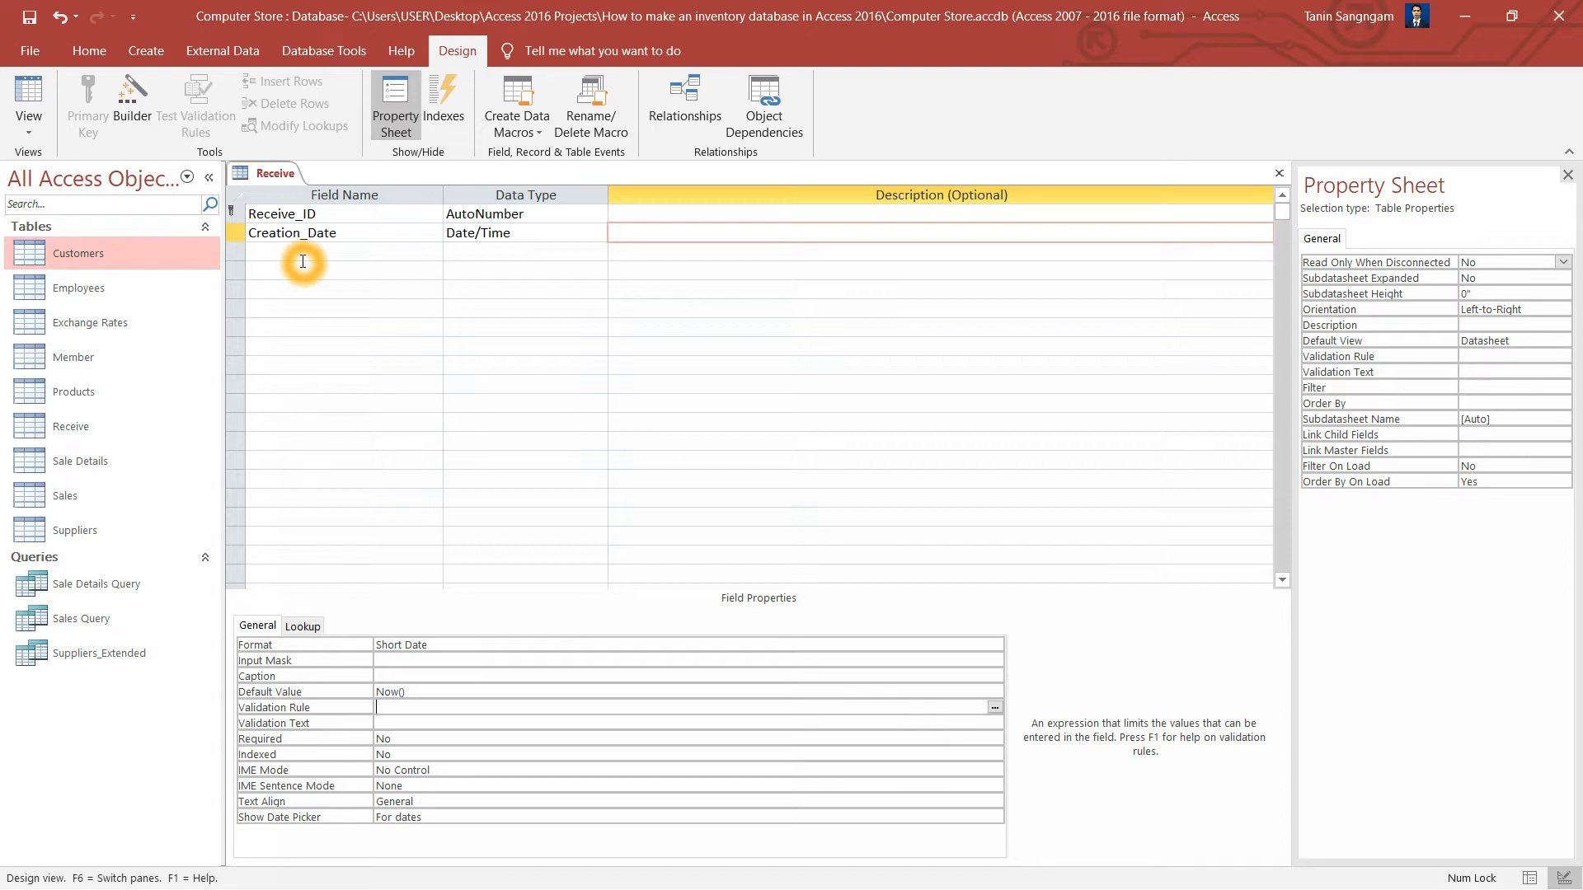
{"action": "left_click", "coordinate": [303, 258]}
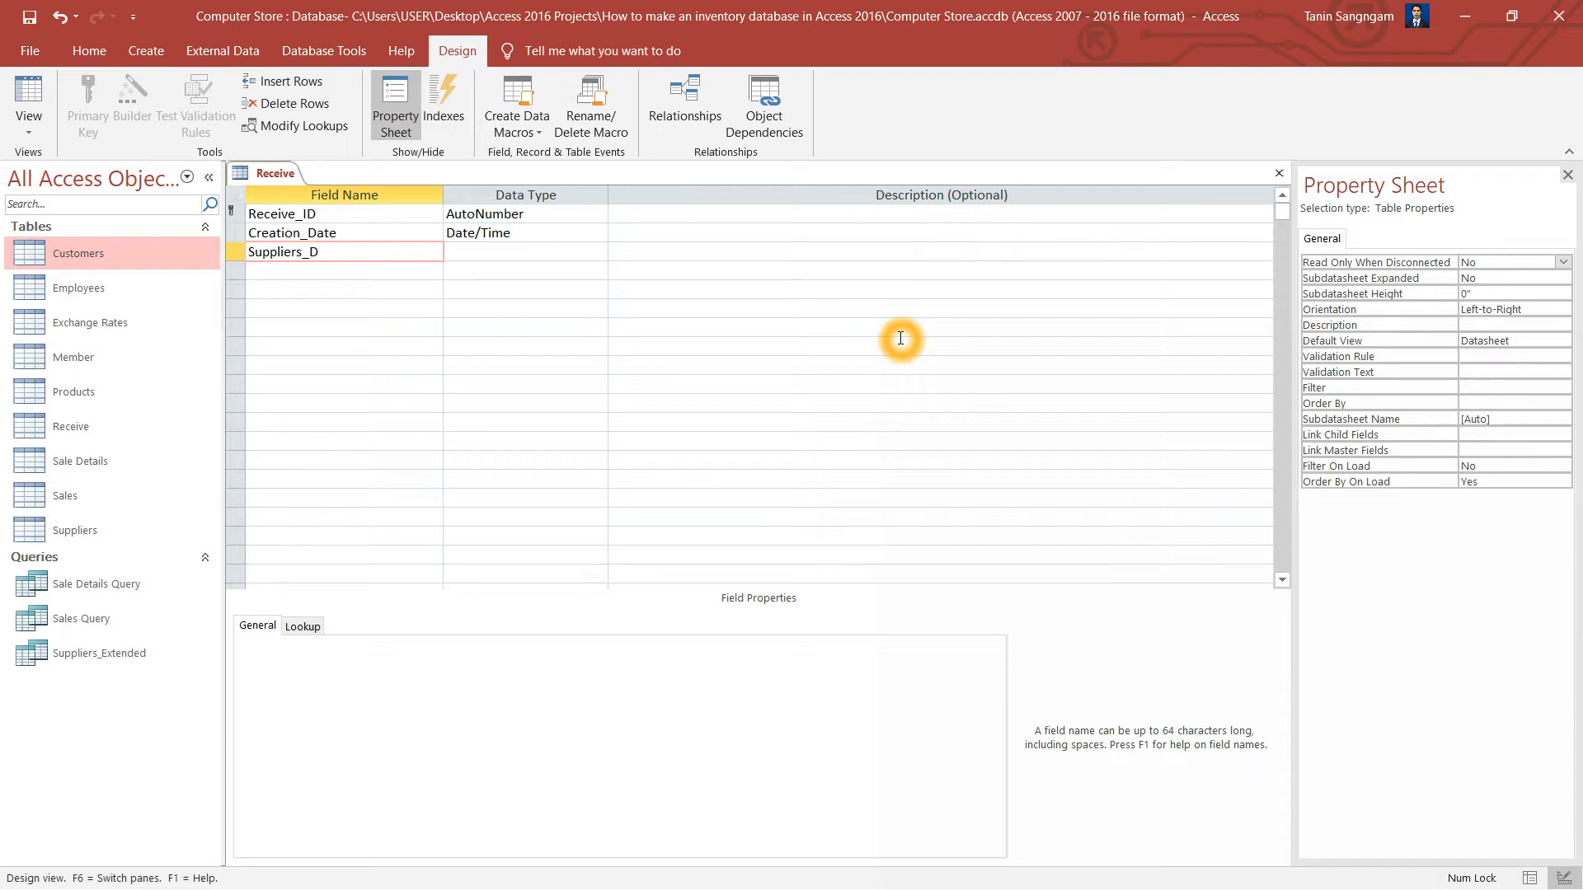
{"action": "key", "text": "Tab"}
{"action": "type", "text": "loo"}
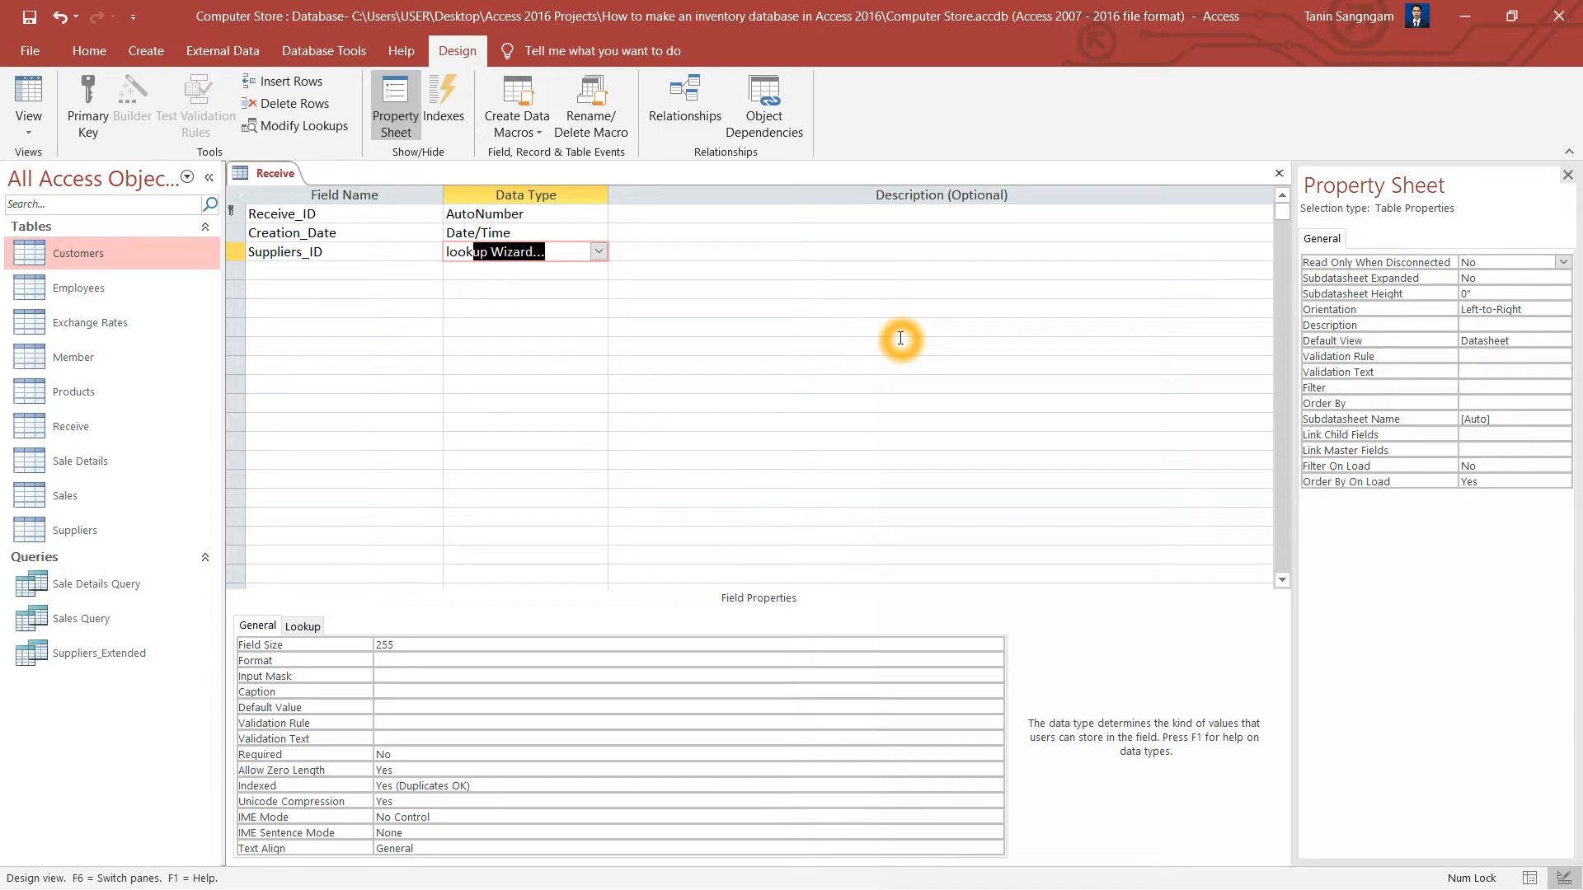
{"action": "key", "text": "Return"}
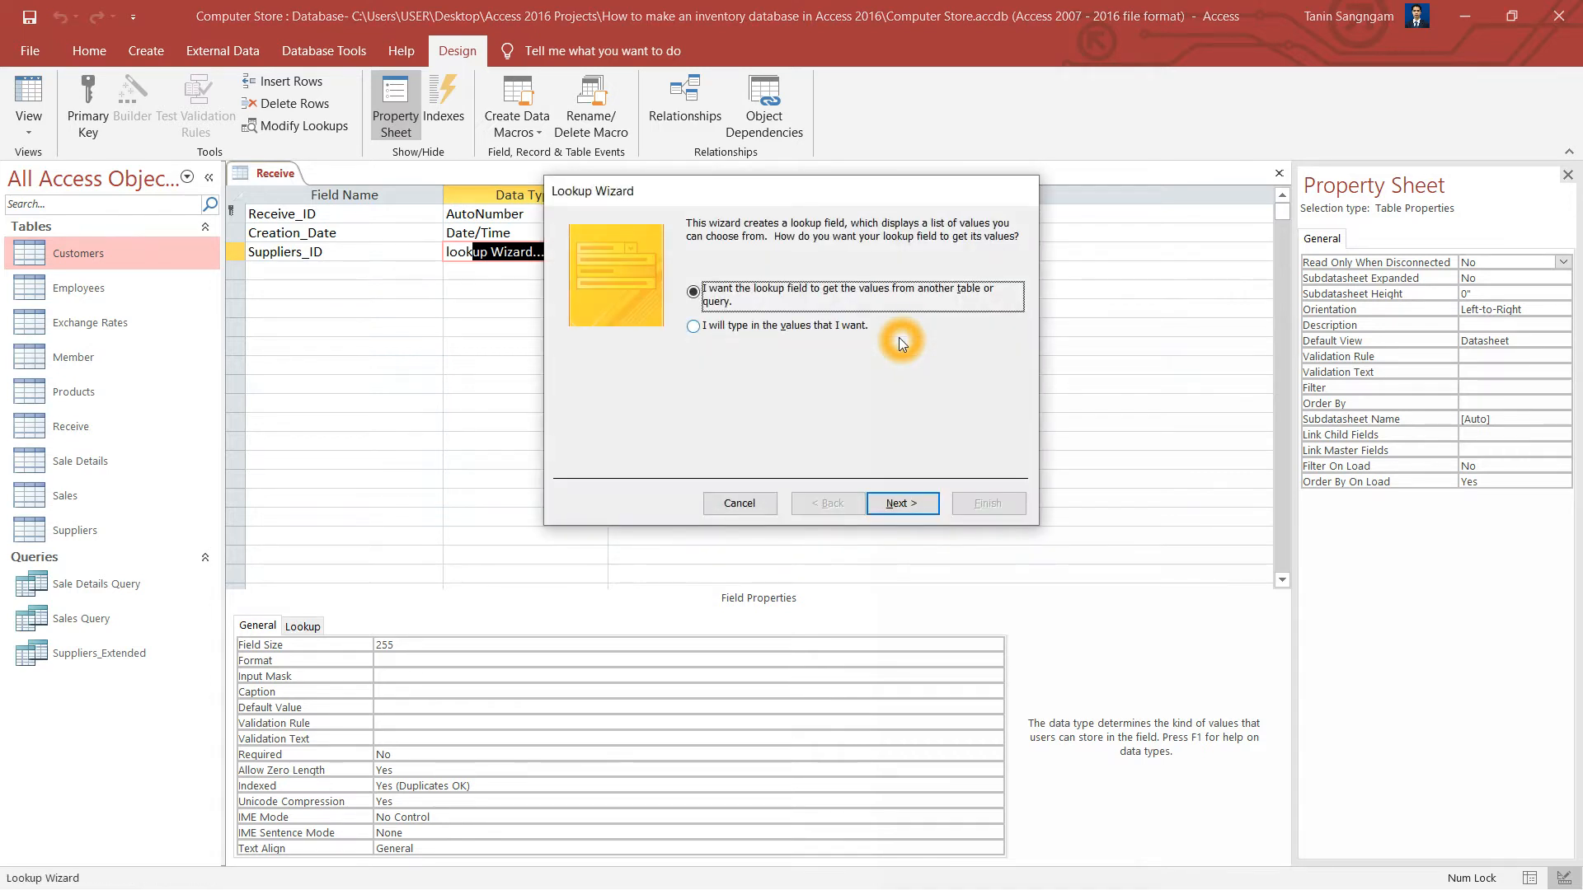
{"action": "left_click", "coordinate": [742, 504]}
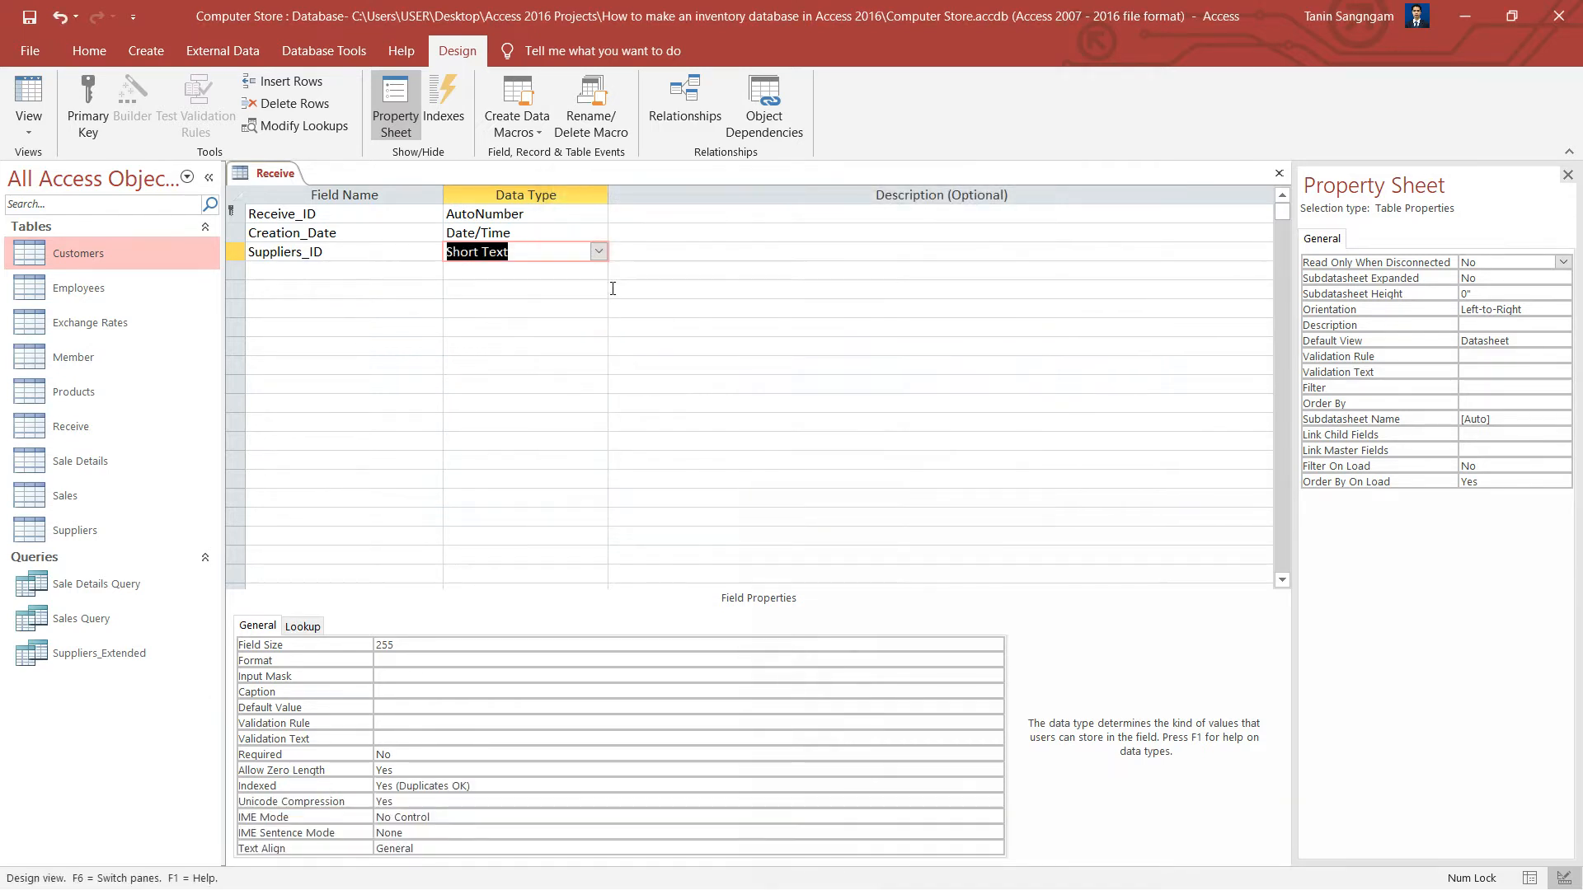
- Start the Lookup Wizard for Suppliers_ID and take its values from the Suppliers_Extended query
{"action": "left_click", "coordinate": [599, 253]}
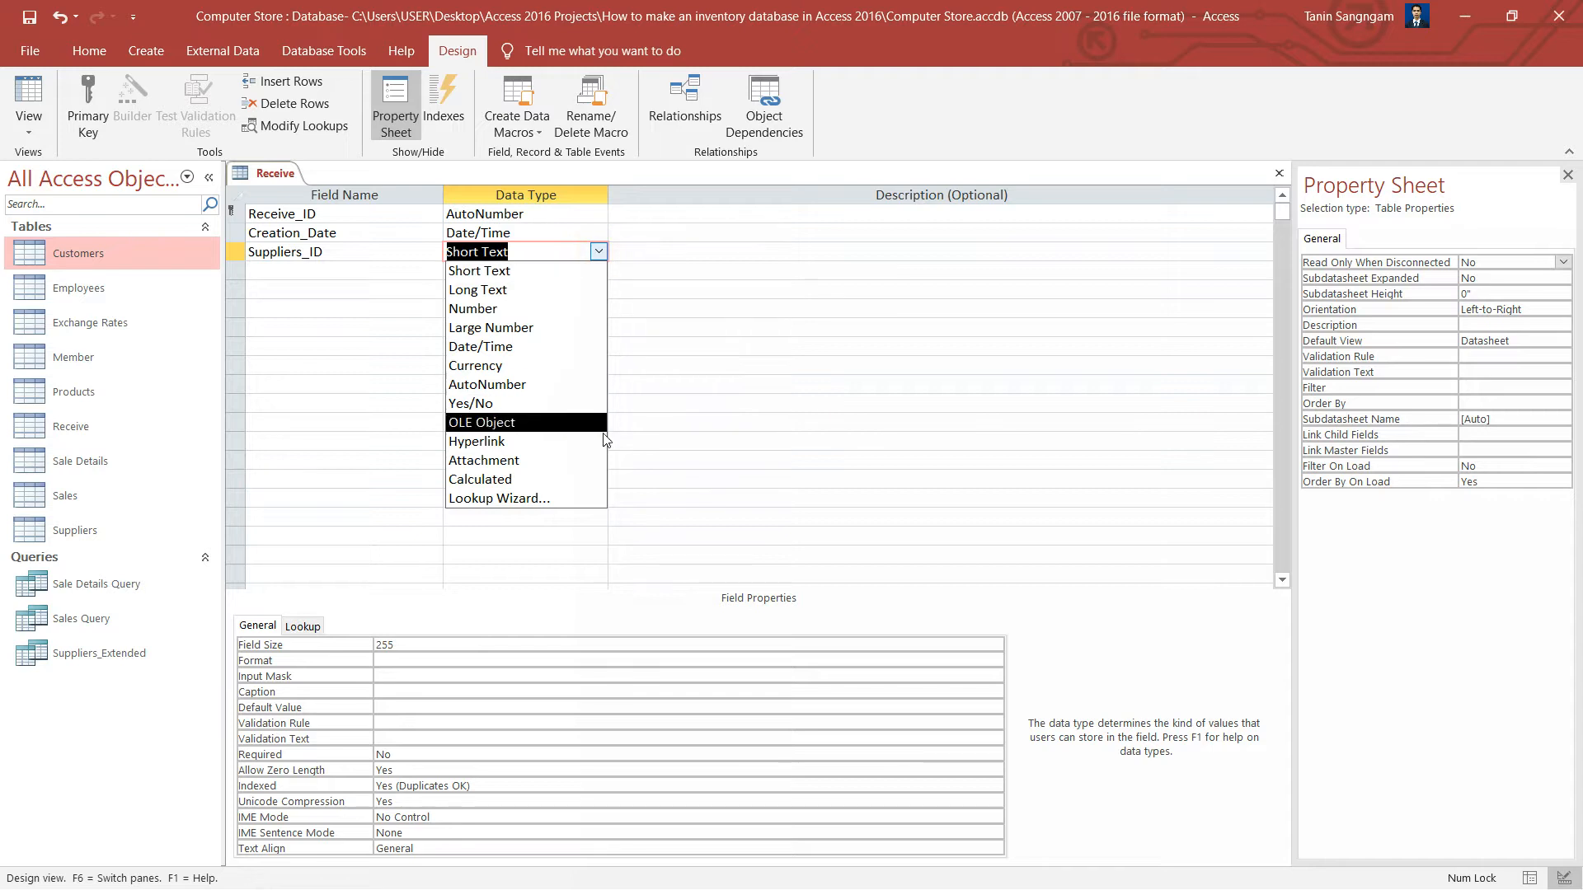
{"action": "left_click", "coordinate": [582, 499]}
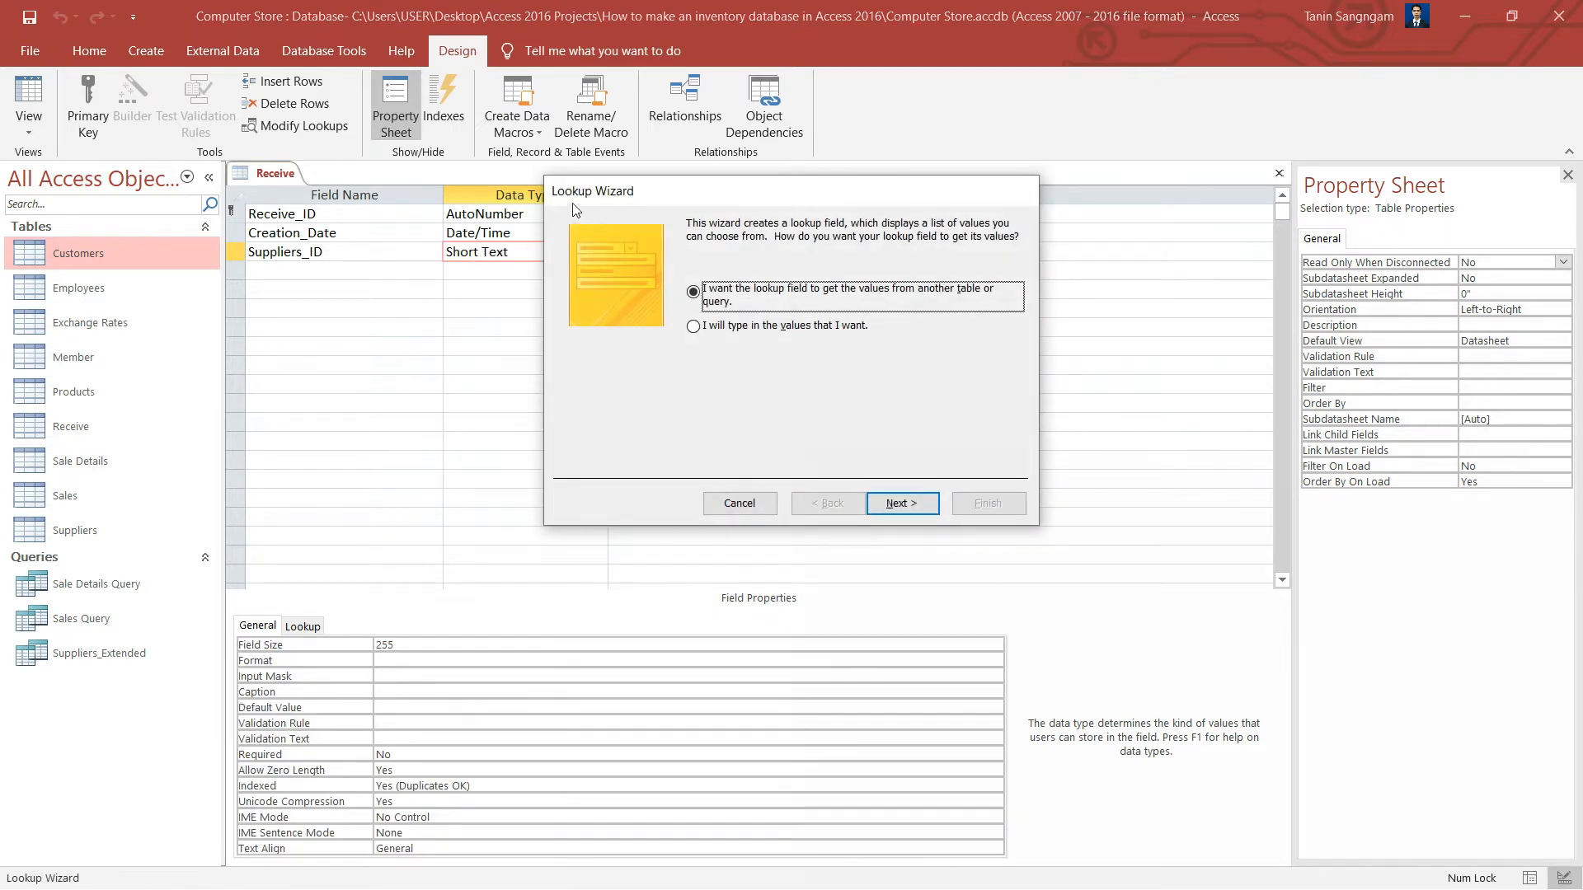
{"action": "left_click_drag", "start_coordinate": [839, 203], "coordinate": [1049, 234]}
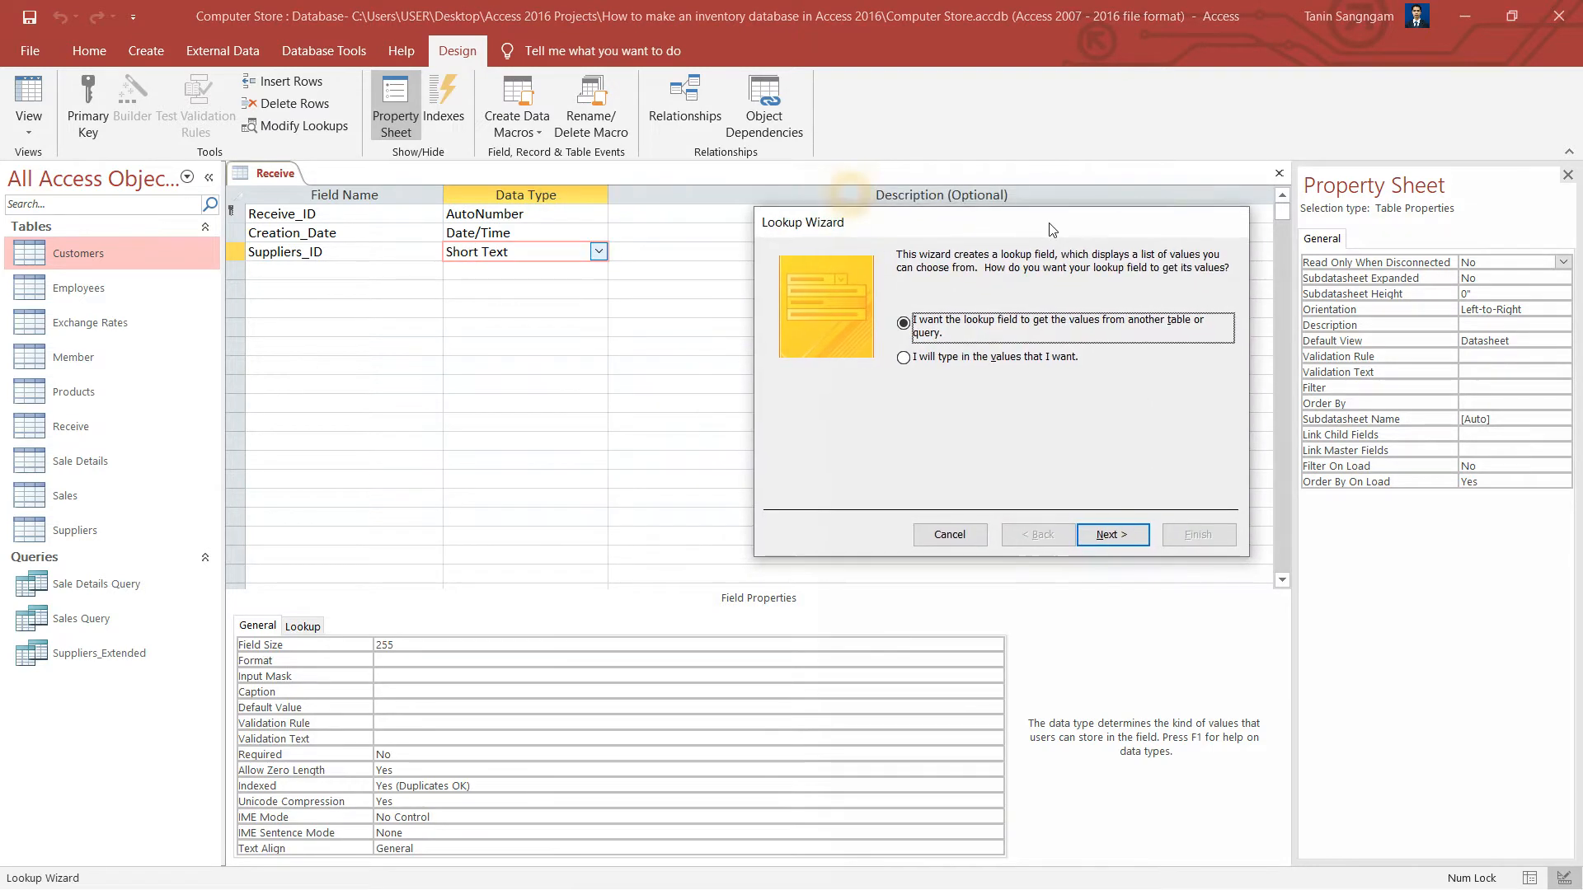
{"action": "left_click", "coordinate": [1130, 536]}
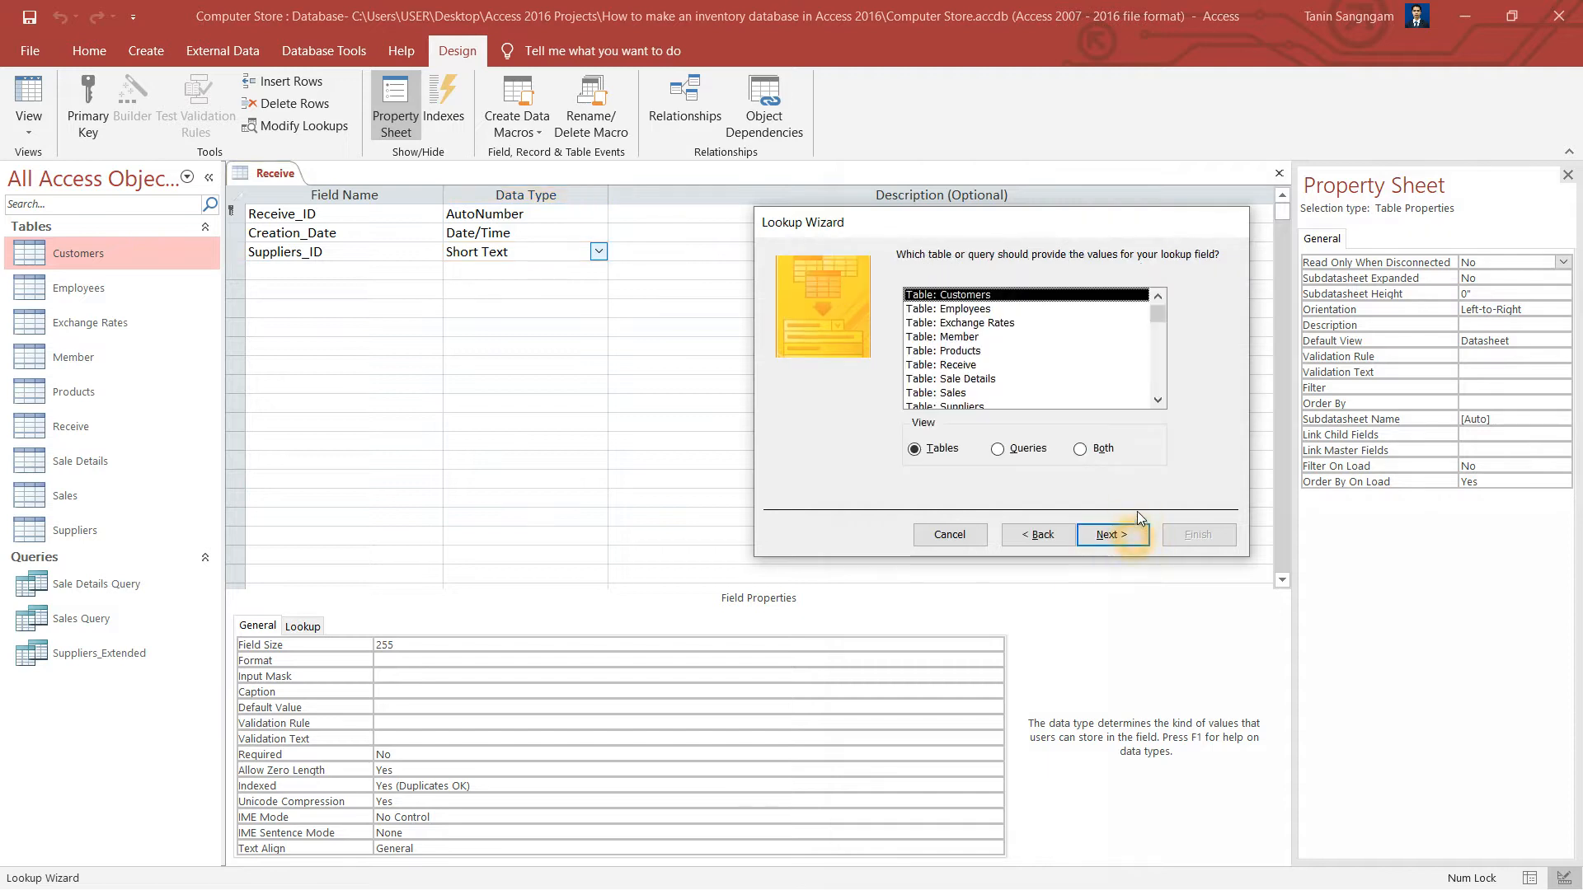
{"action": "left_click", "coordinate": [997, 449]}
{"action": "left_click", "coordinate": [928, 322]}
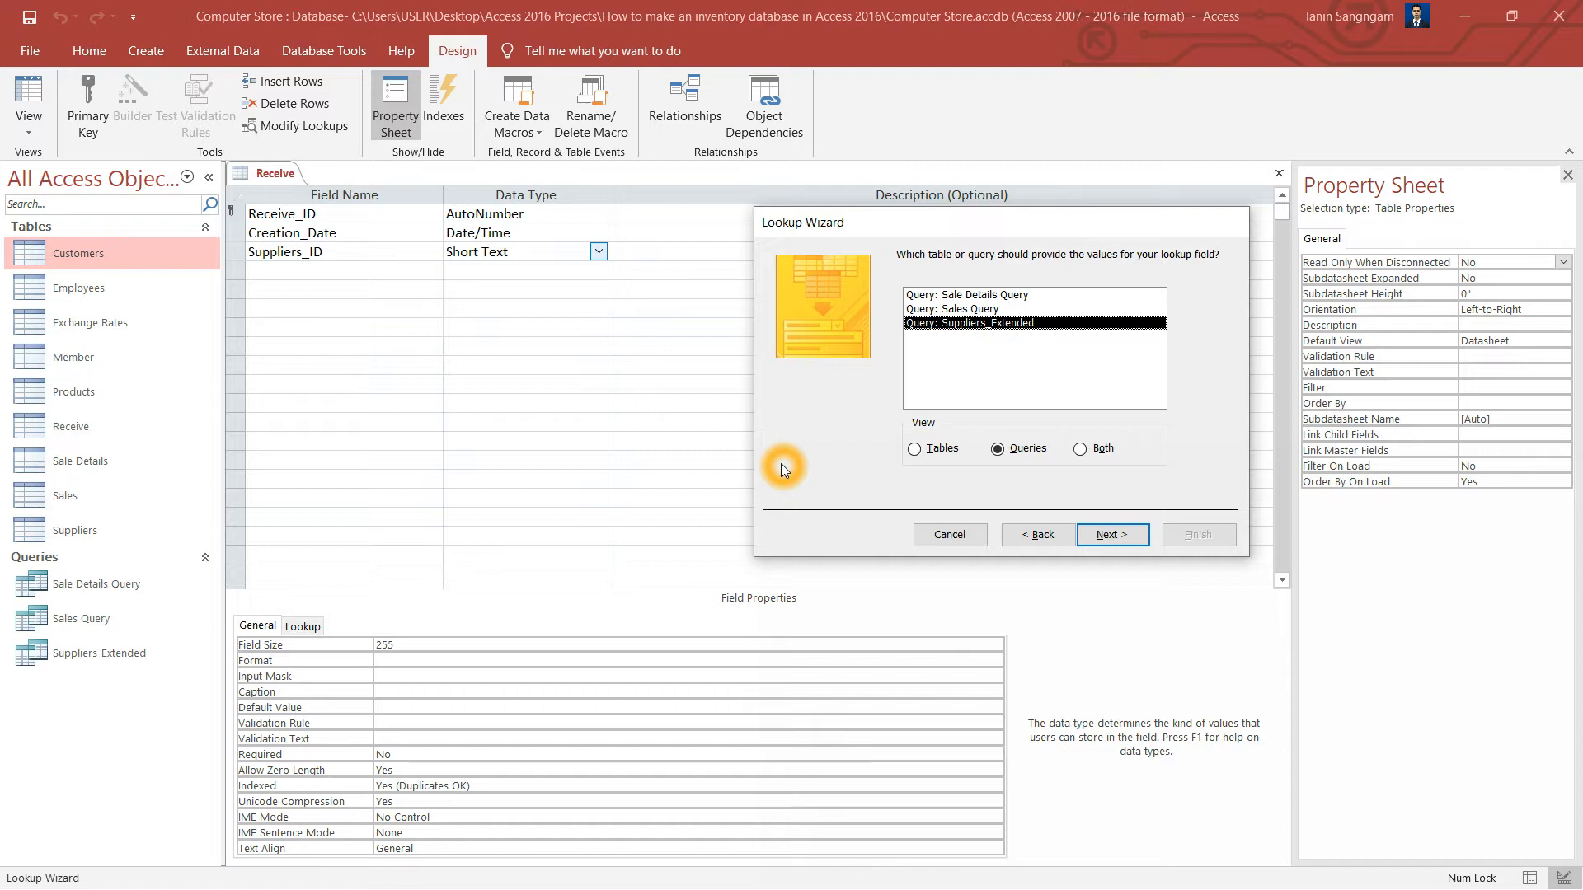
{"action": "left_click", "coordinate": [1115, 536]}
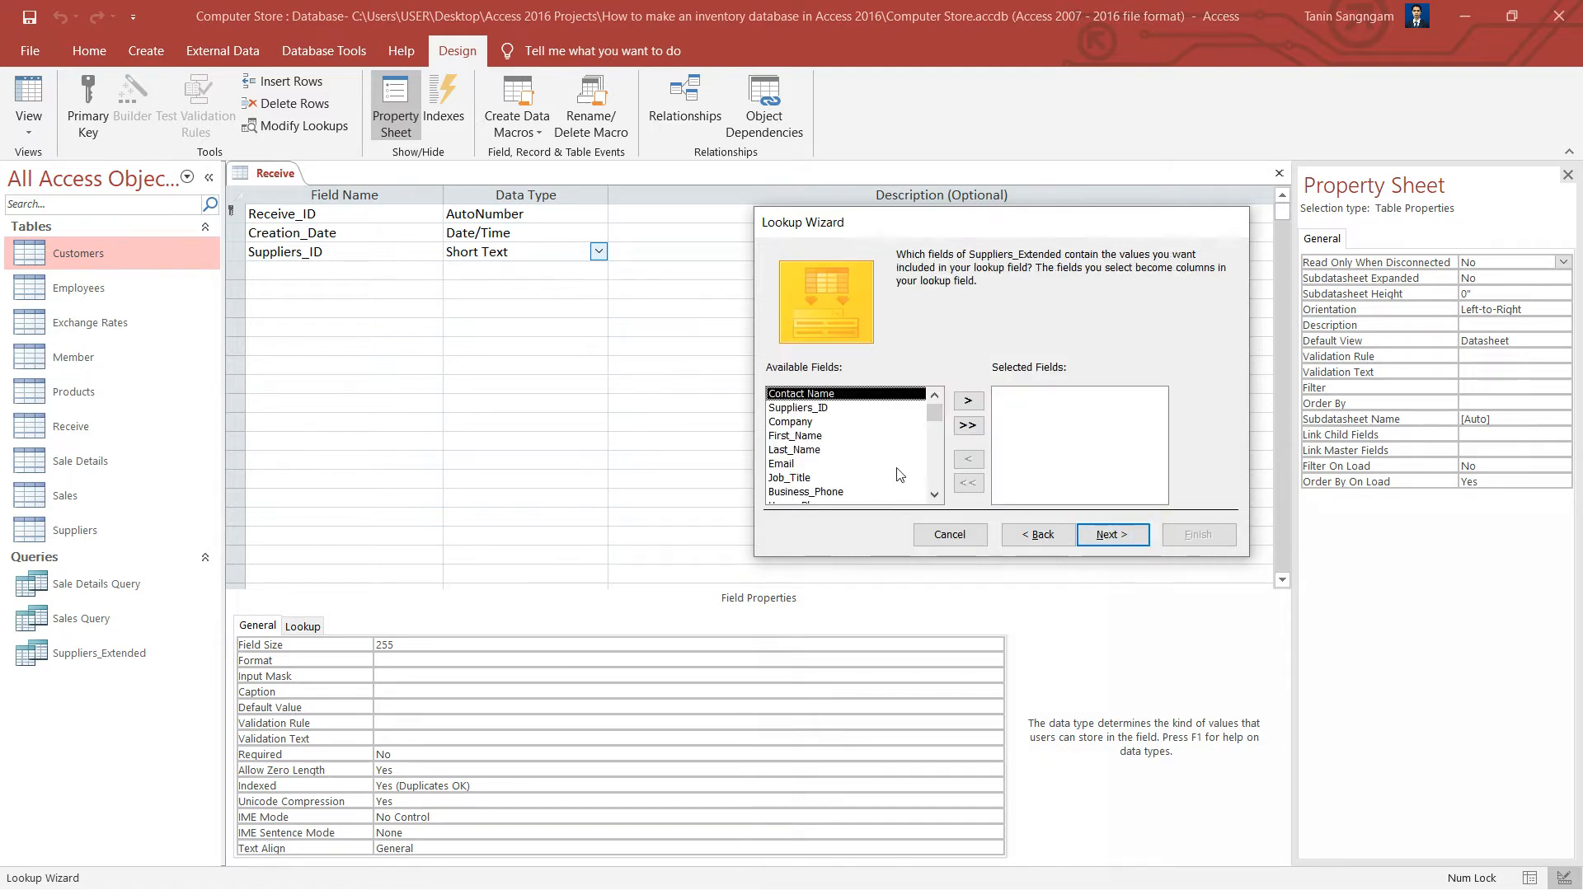
- Include the Suppliers_ID and Company fields as columns of the supplier lookup
{"action": "left_click", "coordinate": [798, 407]}
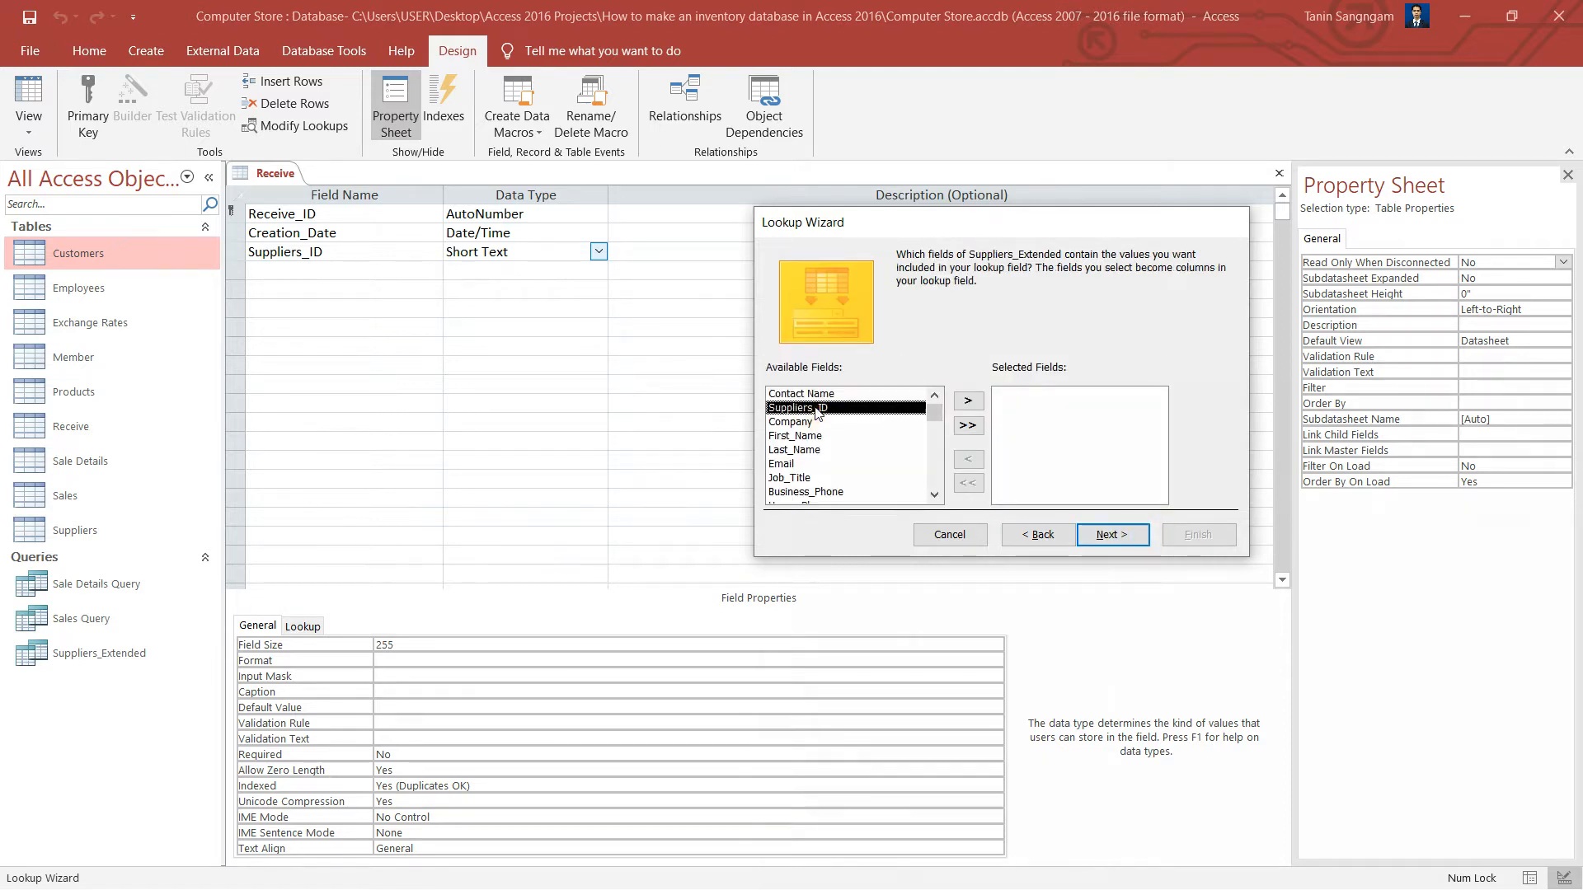
{"action": "left_click", "coordinate": [968, 404]}
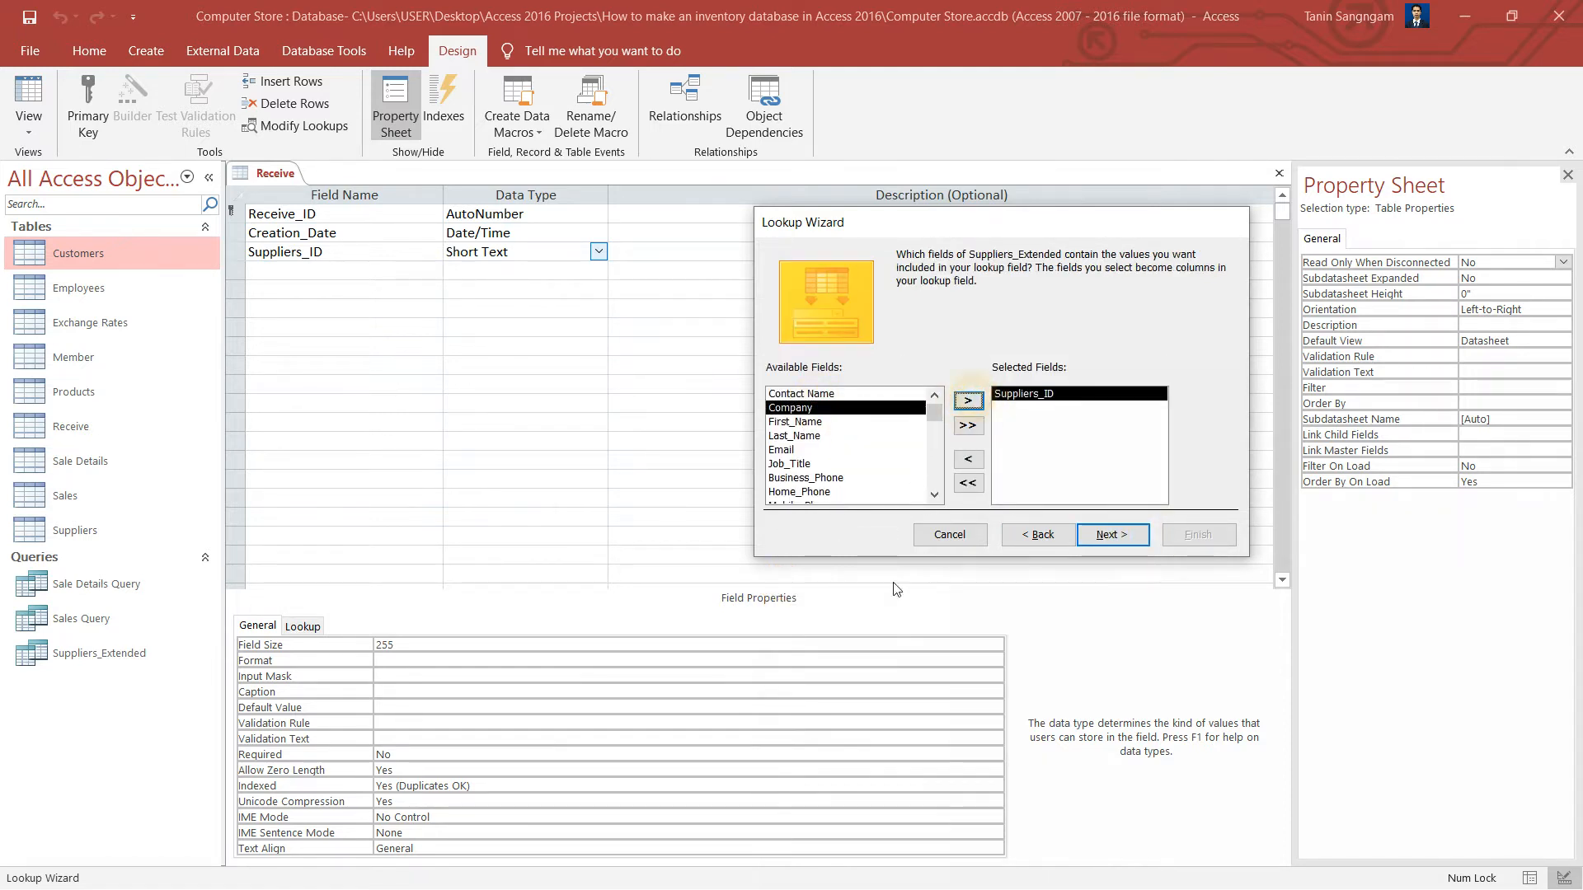
{"action": "left_click", "coordinate": [794, 411]}
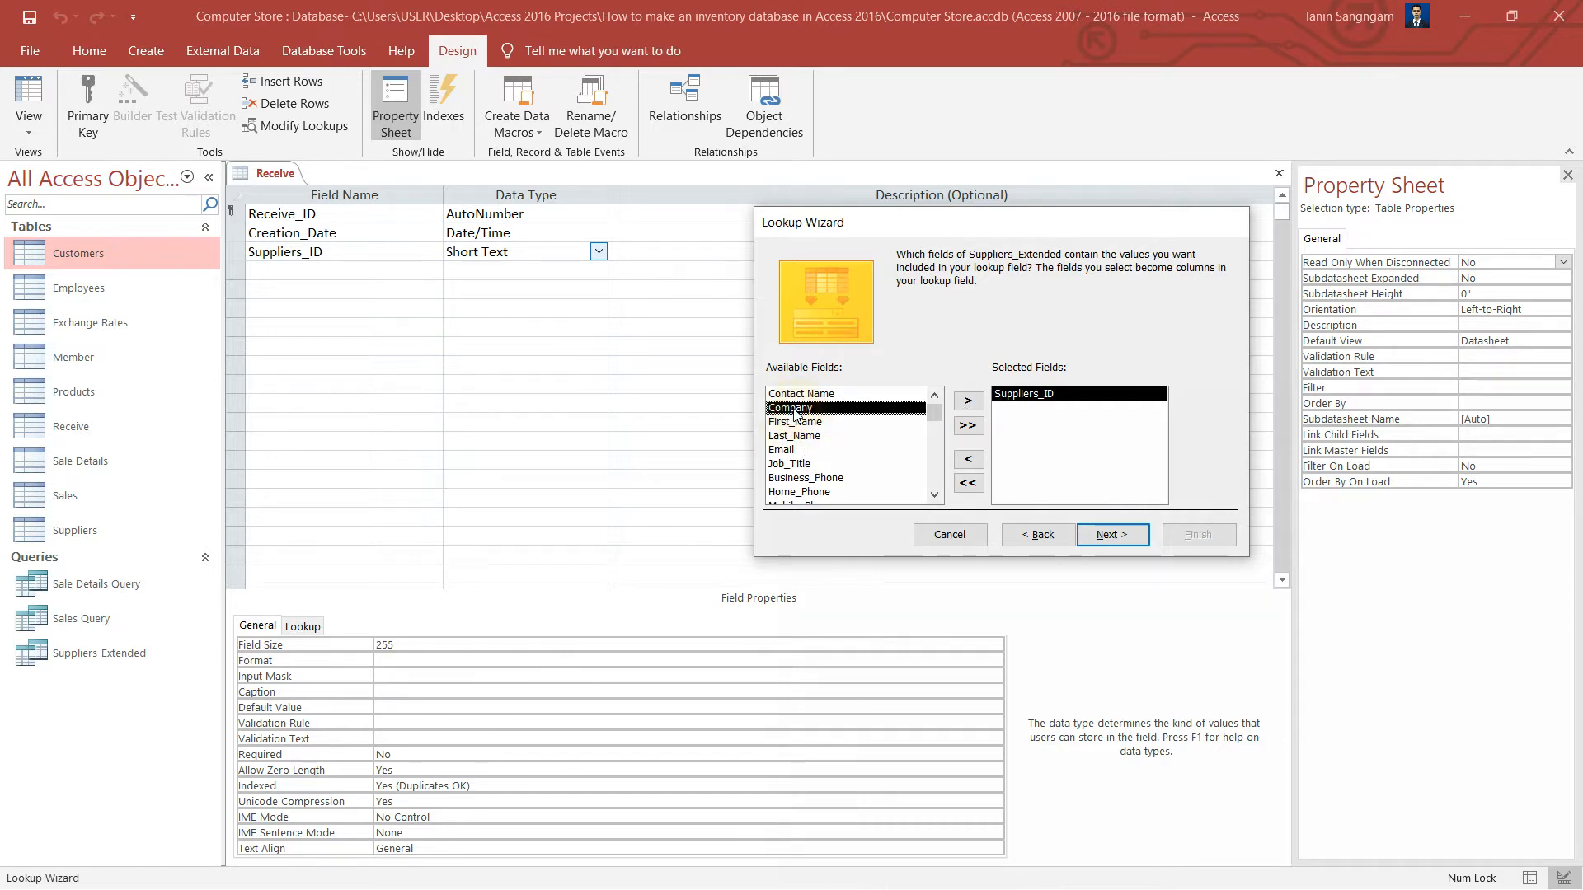
{"action": "left_click", "coordinate": [968, 400]}
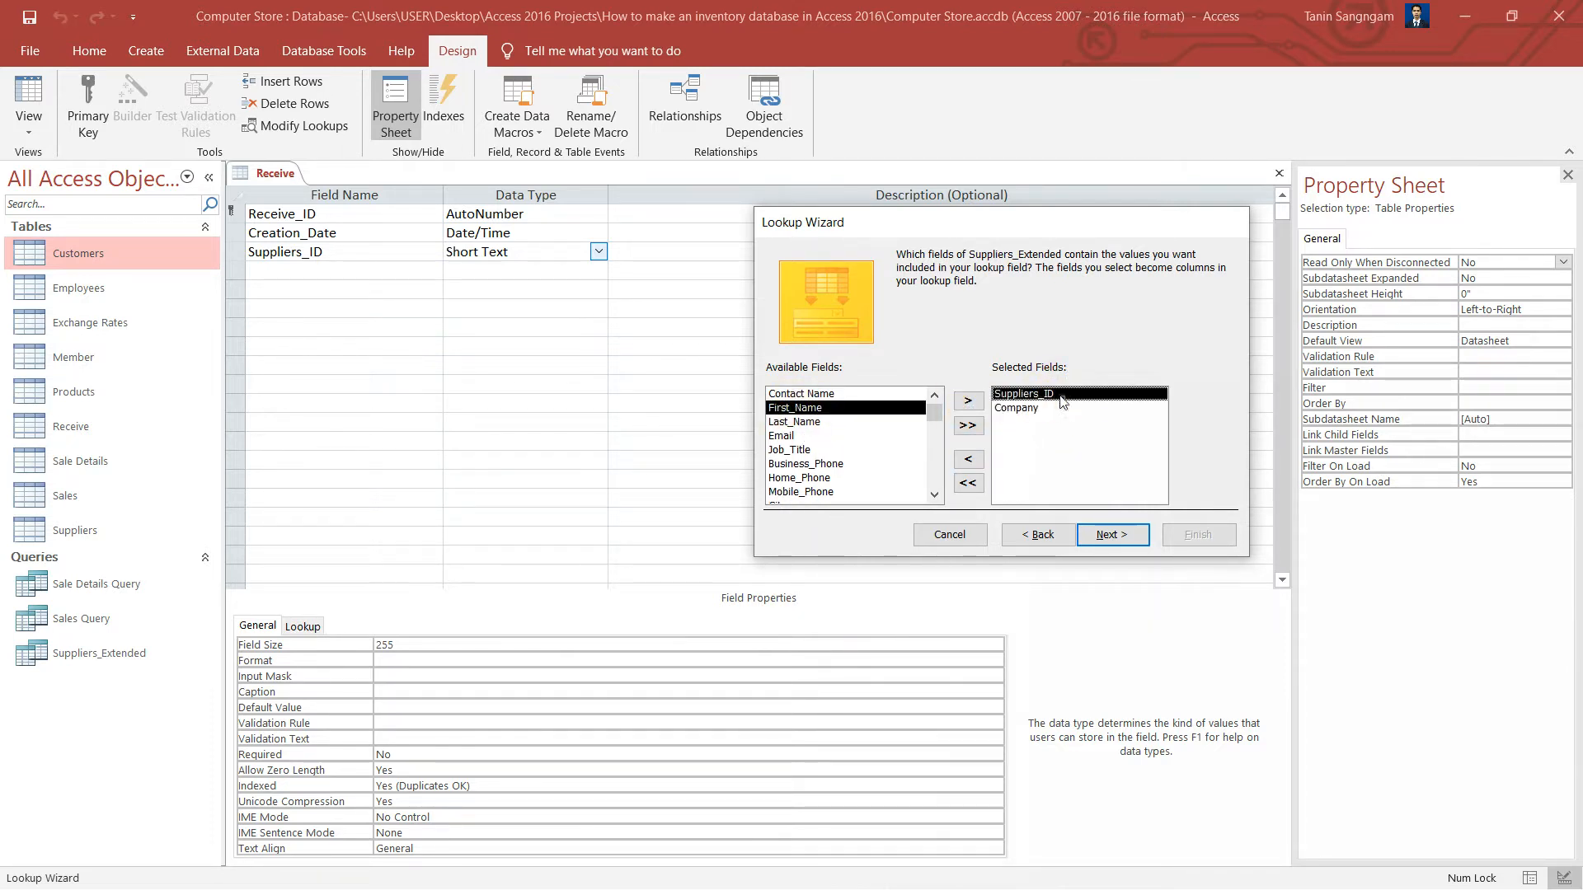
{"action": "left_click", "coordinate": [1114, 536]}
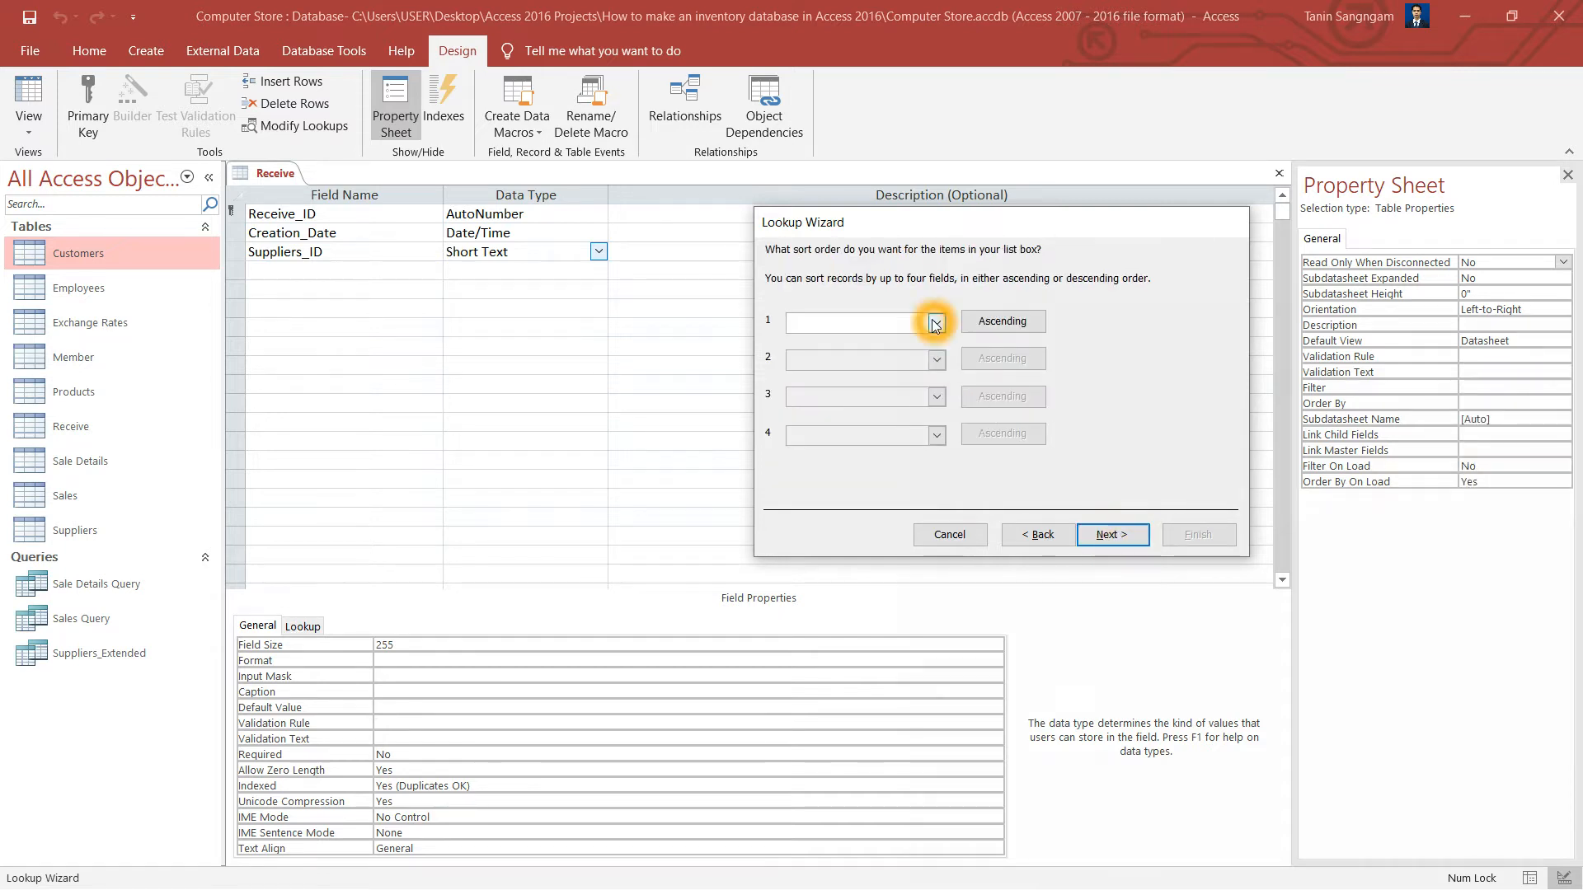
- Sort the supplier lookup ascending by Company, store the Suppliers_ID value, and finish the wizard with the label Suppliers_ID
{"action": "left_click", "coordinate": [936, 322]}
{"action": "left_click", "coordinate": [898, 363]}
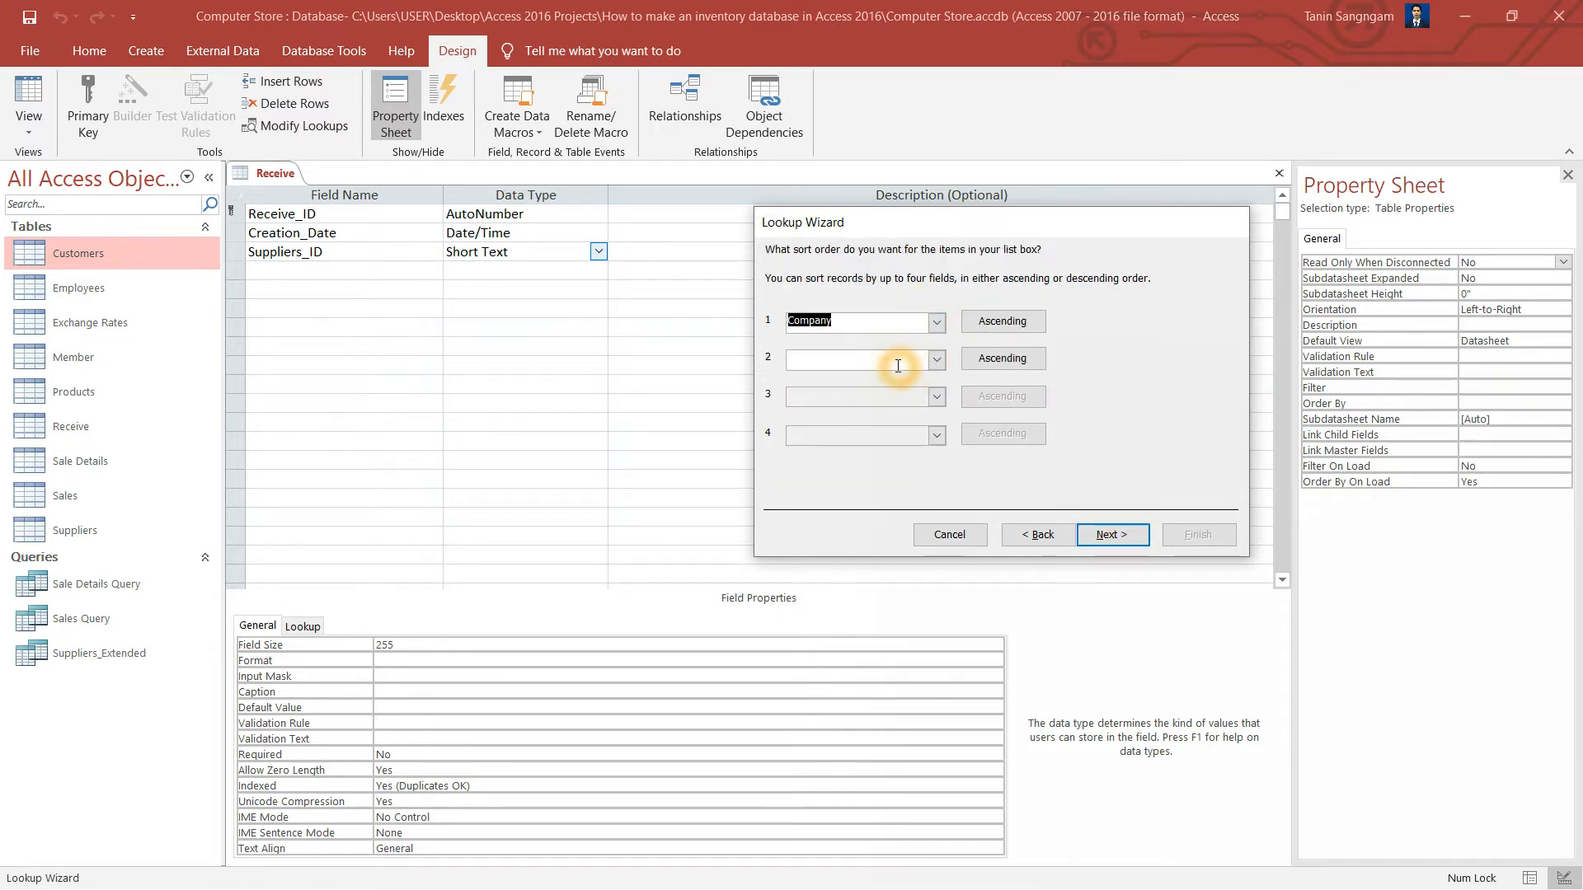
{"action": "left_click", "coordinate": [1137, 537]}
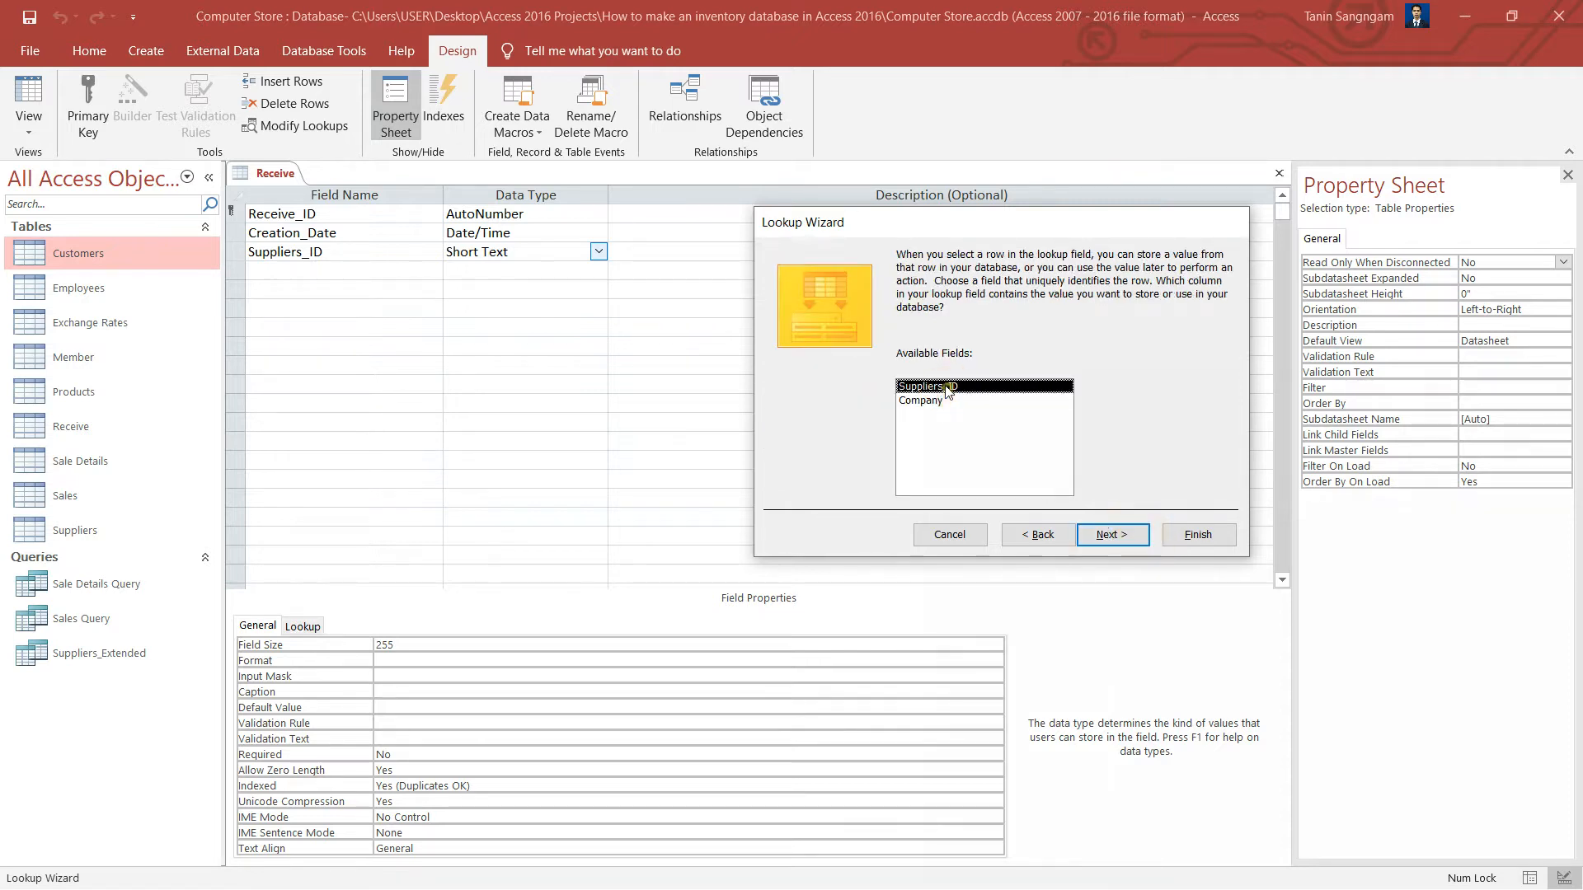
{"action": "left_click", "coordinate": [1113, 535]}
{"action": "left_click", "coordinate": [977, 283]}
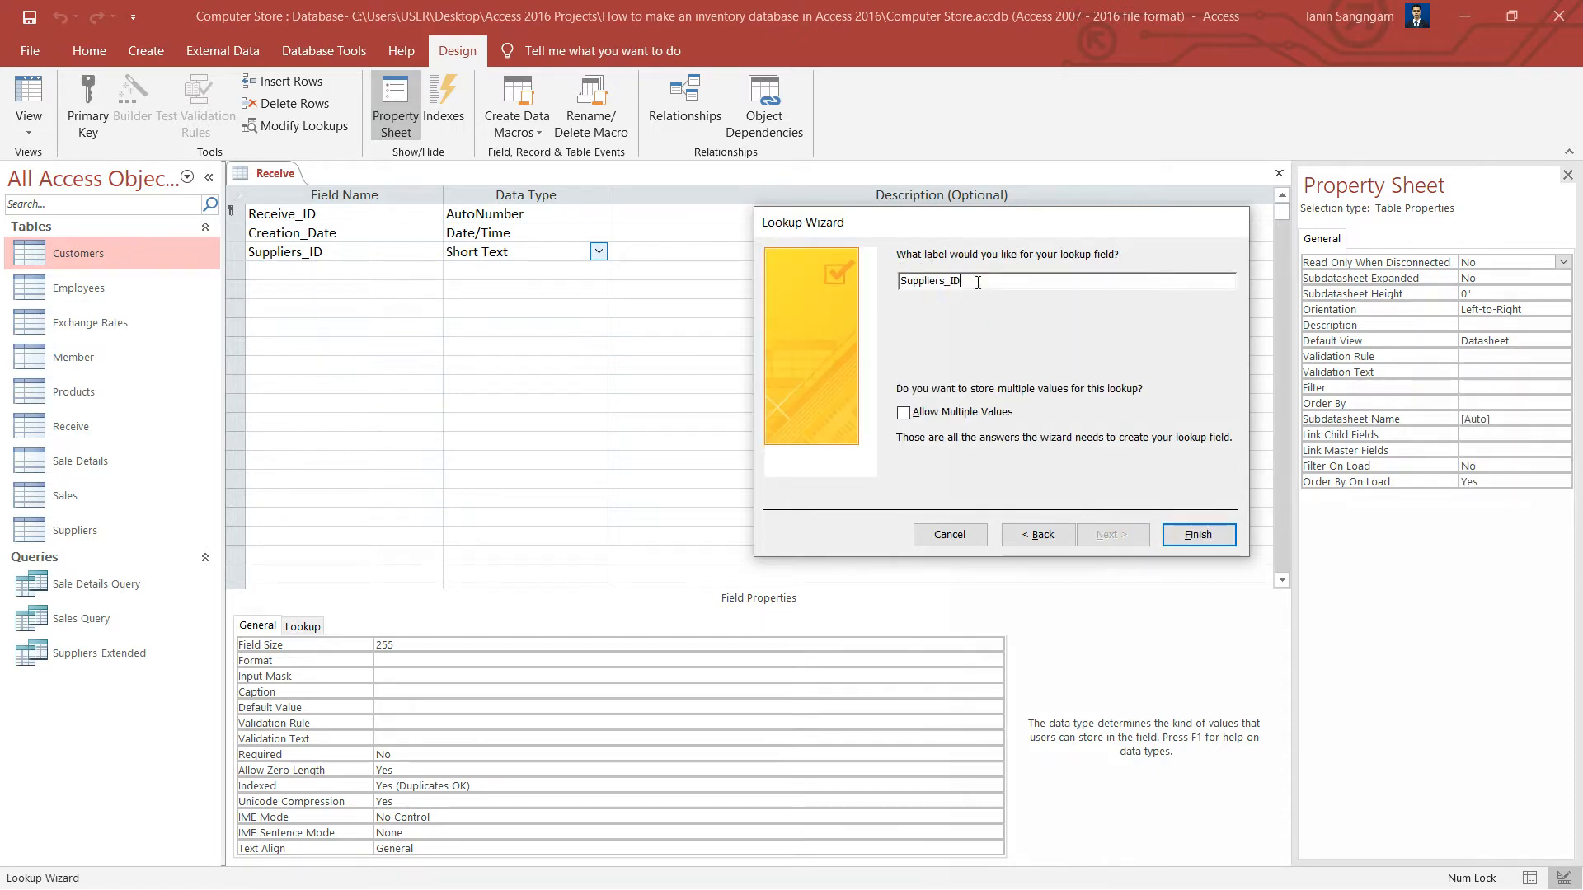
{"action": "left_click", "coordinate": [1223, 541]}
- Add a Created_By field below Suppliers_ID in the Receive table
{"action": "left_click", "coordinate": [347, 272]}
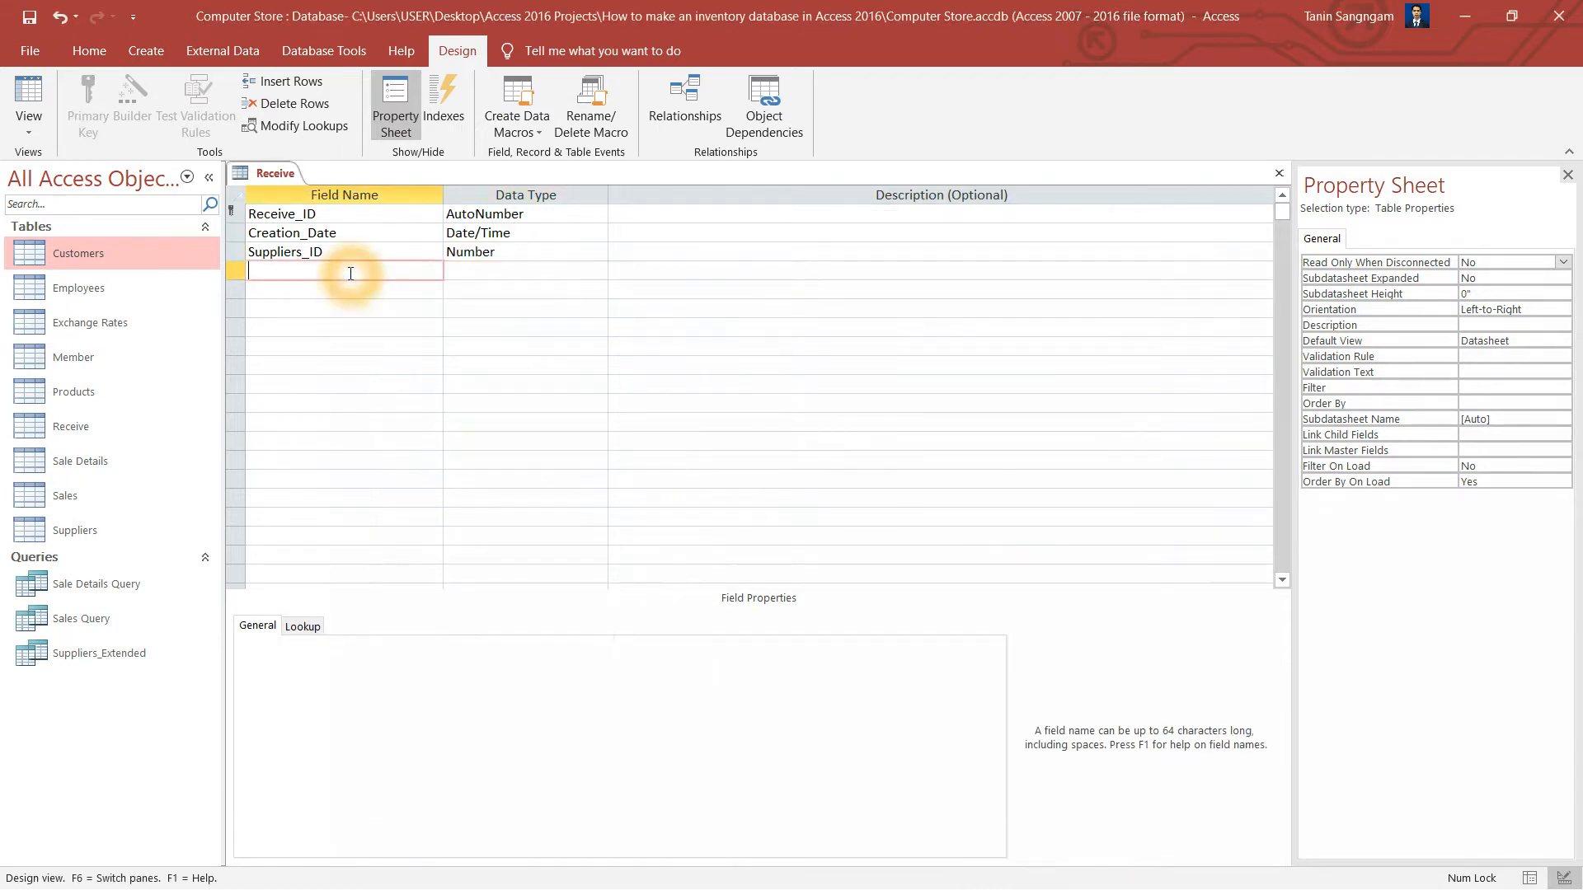
{"action": "left_click", "coordinate": [541, 251]}
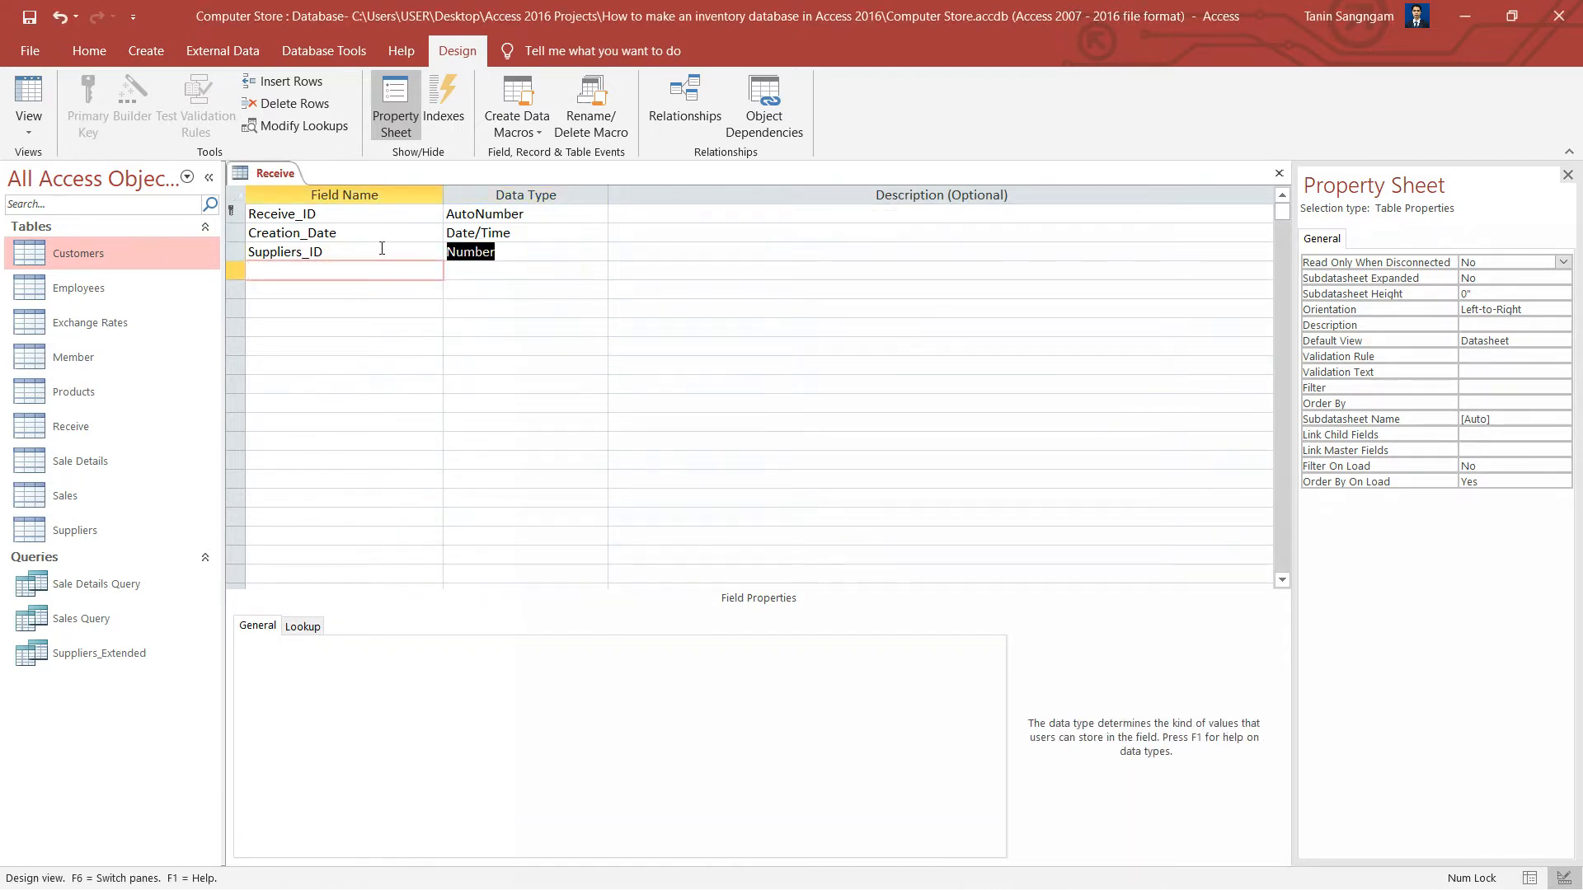
{"action": "left_click", "coordinate": [332, 270]}
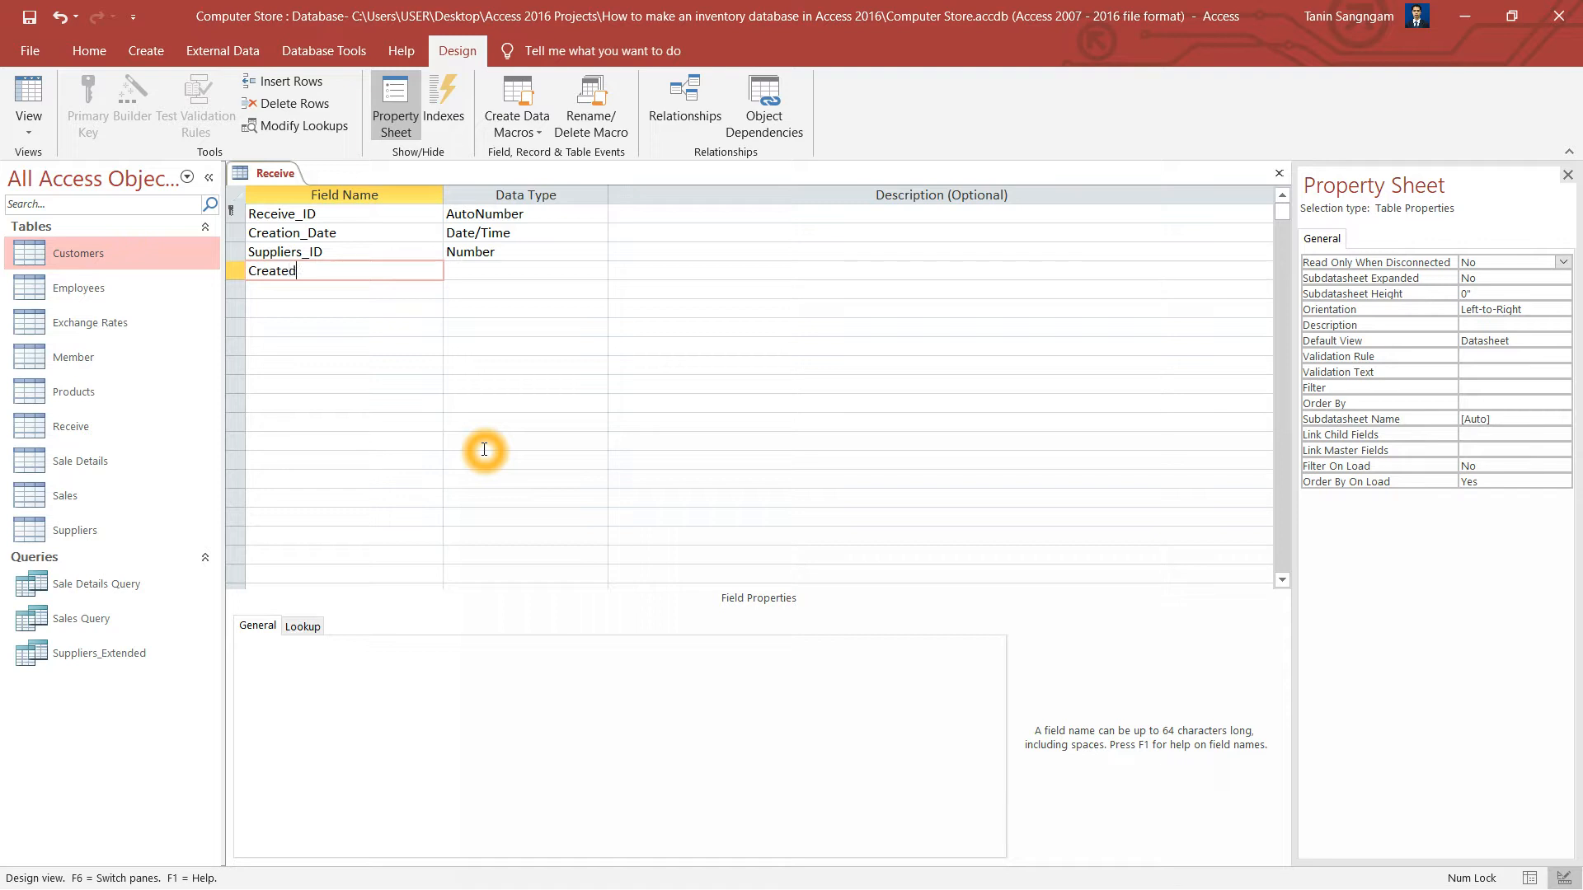
{"action": "key", "text": "Tab"}
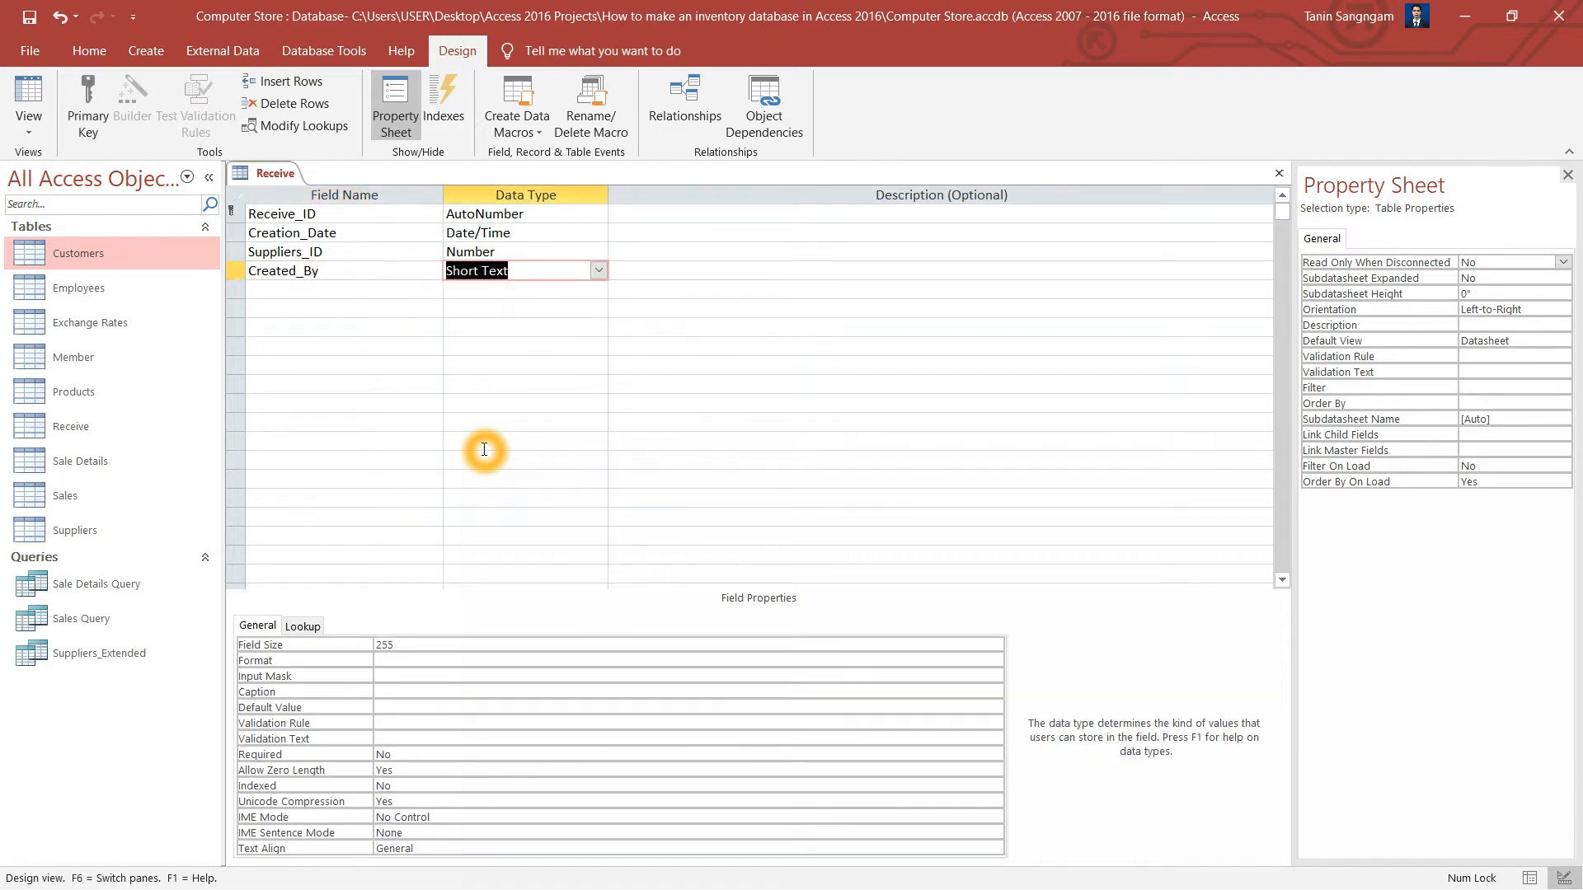
- Start the Lookup Wizard for Created_By and take its values from the Employees table
{"action": "type", "text": "lookup Wizard..."}
{"action": "key", "text": "Return"}
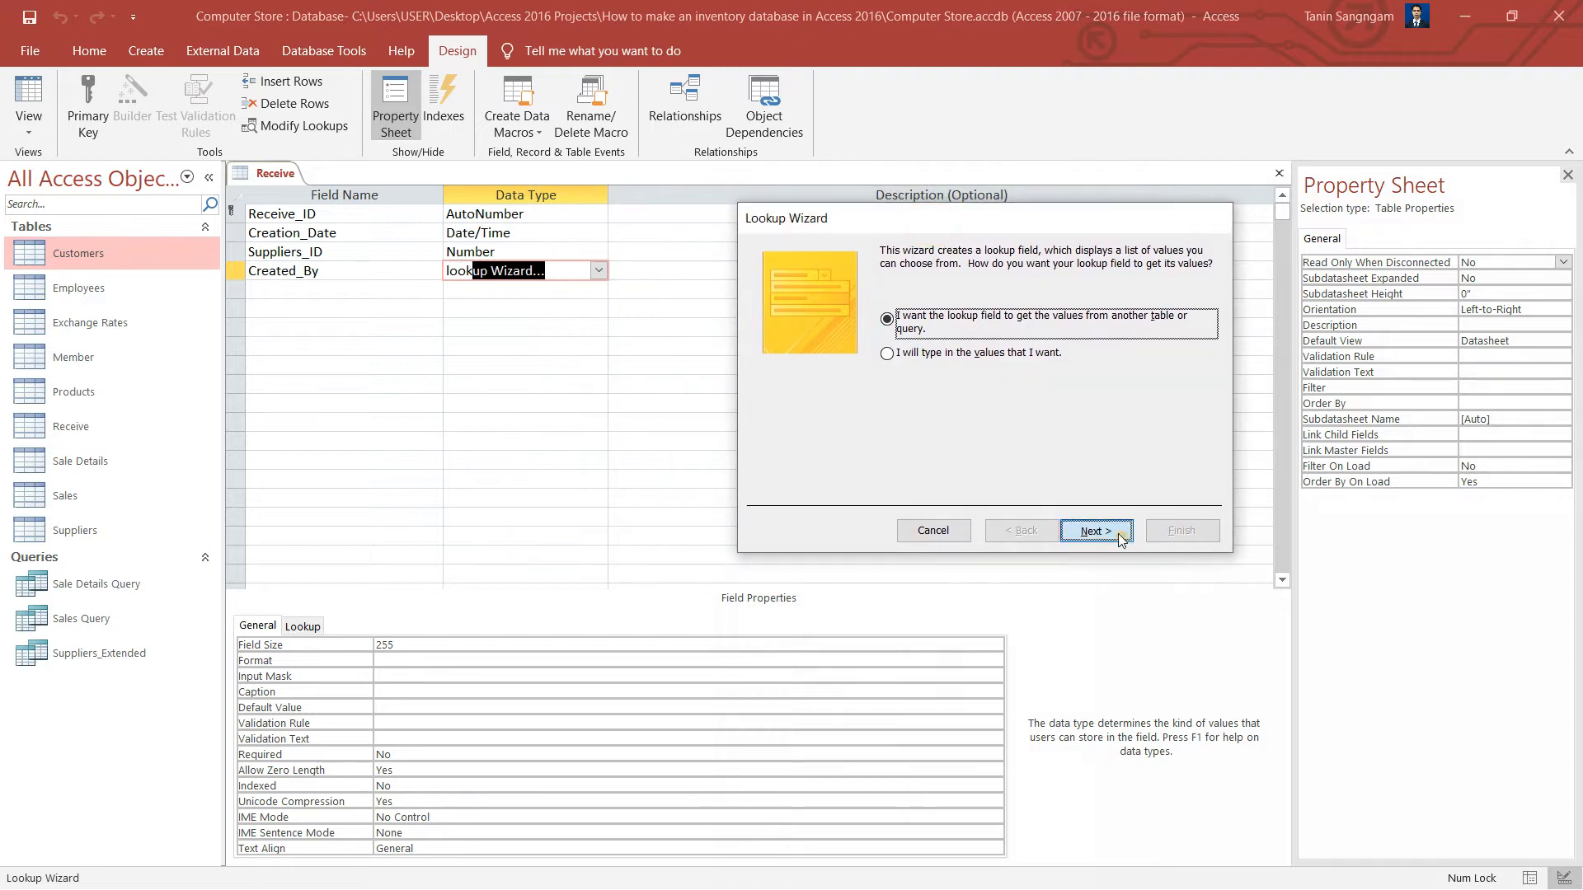
{"action": "left_click", "coordinate": [1118, 532]}
{"action": "left_click", "coordinate": [958, 304]}
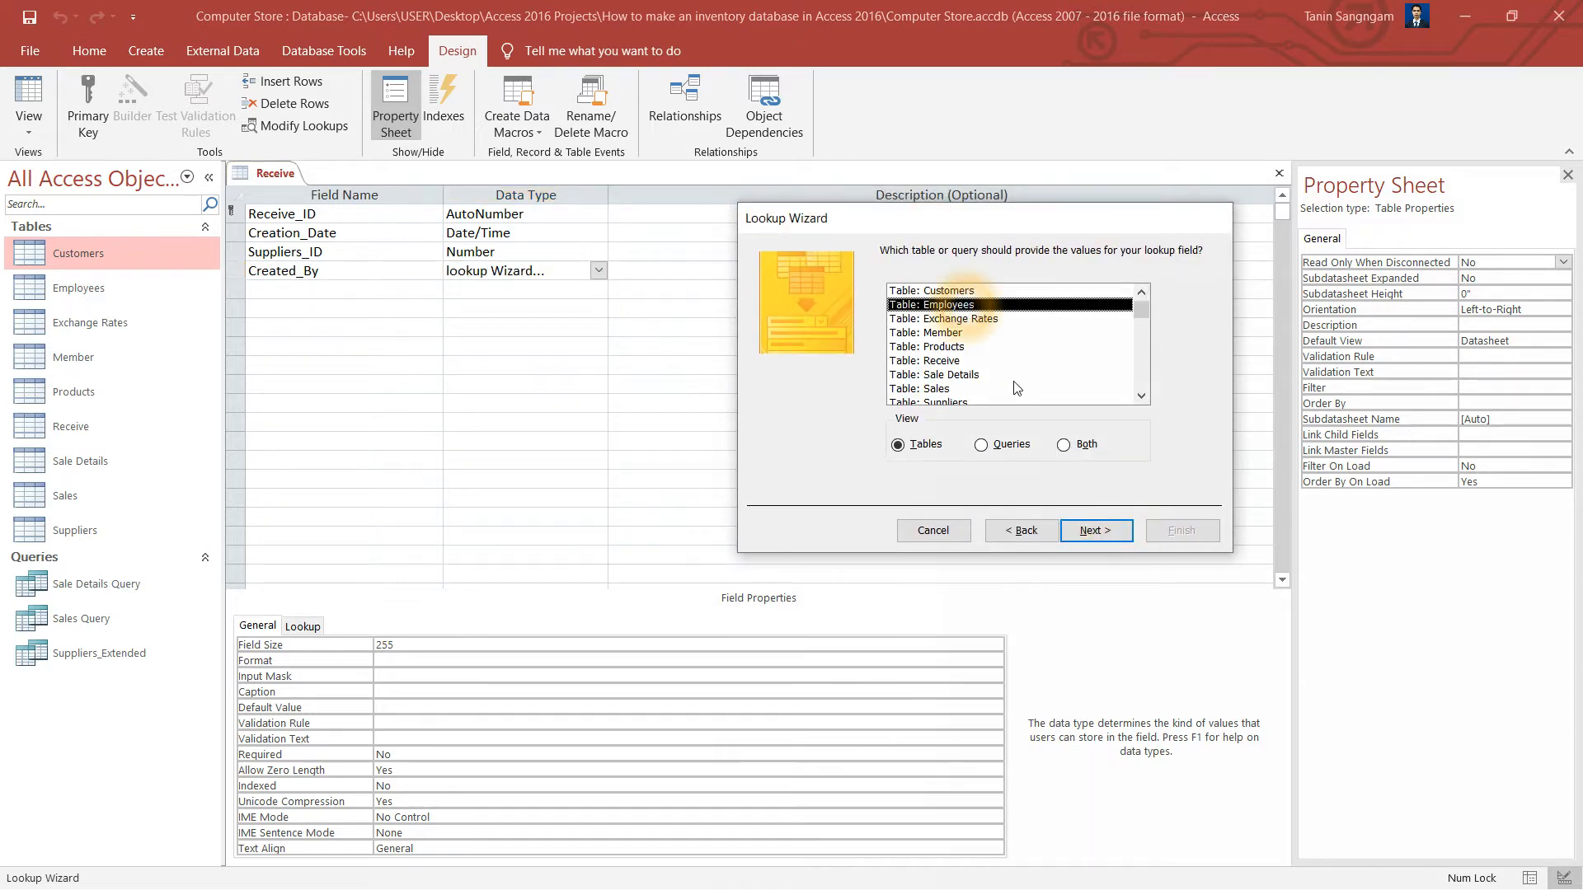
{"action": "left_click", "coordinate": [1092, 531]}
- Include the Employee Name field in the Created_By lookup and sort the list ascending by Employee Name
{"action": "left_click", "coordinate": [825, 405]}
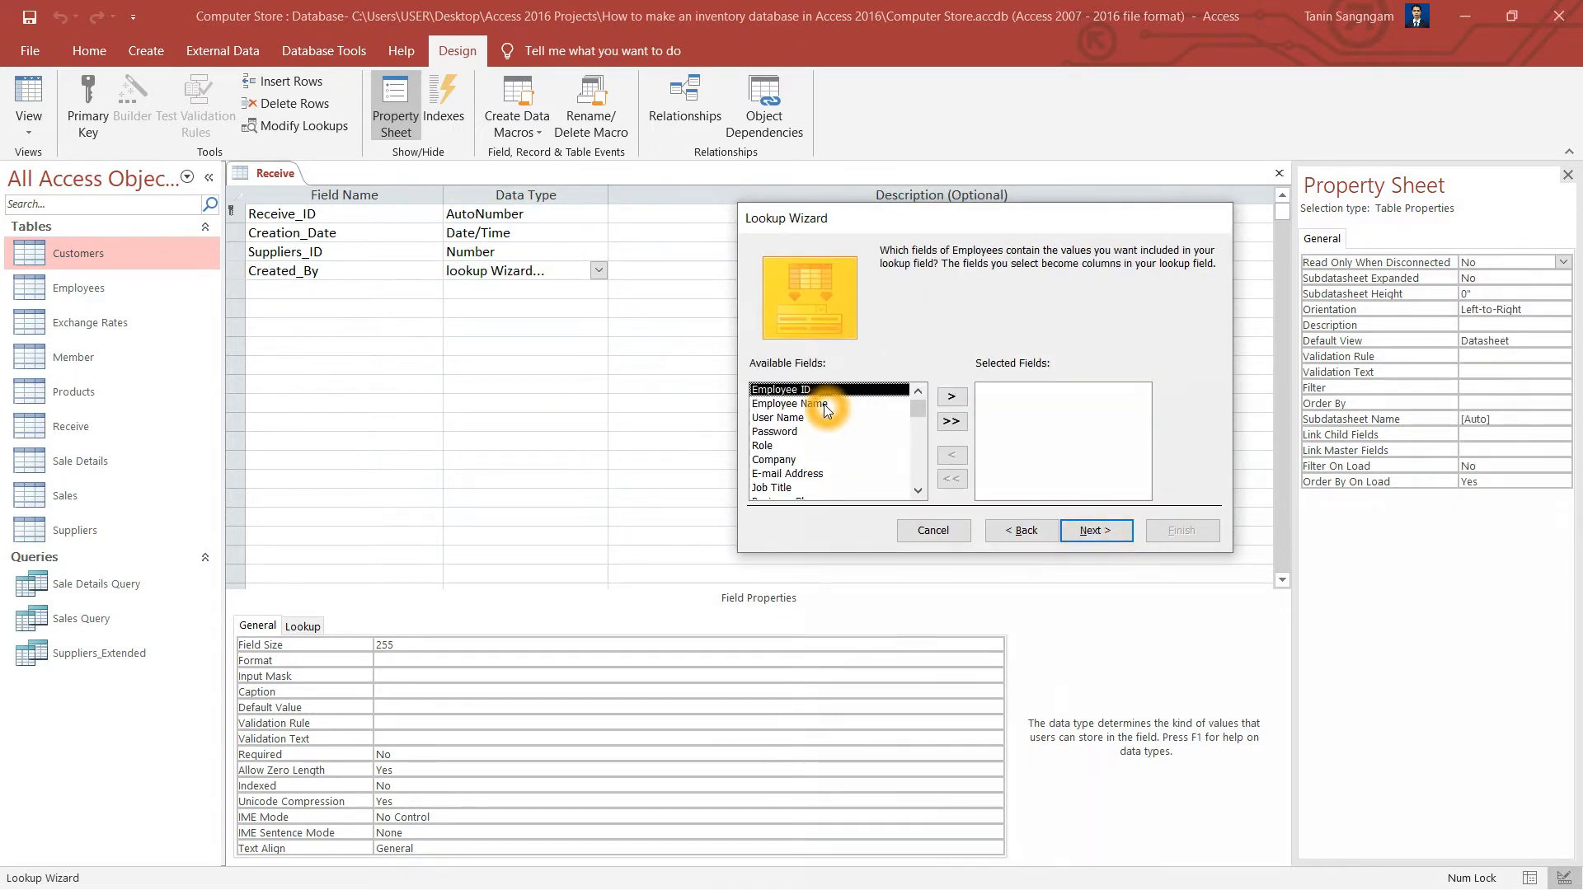
{"action": "double_click", "coordinate": [825, 404]}
{"action": "left_click", "coordinate": [1035, 389]}
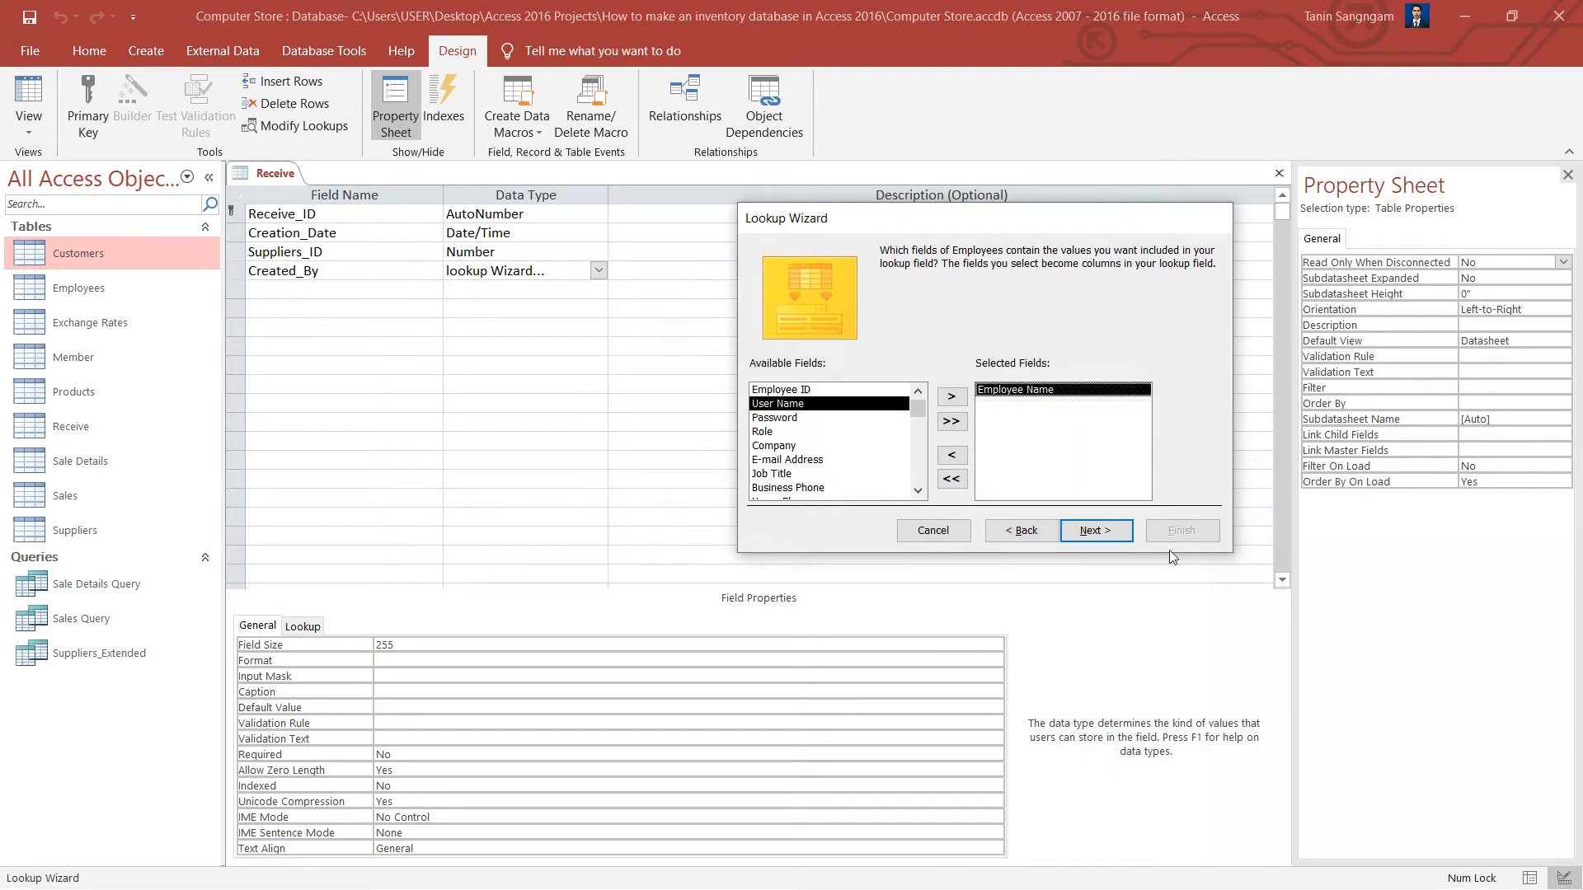
{"action": "left_click", "coordinate": [1095, 530]}
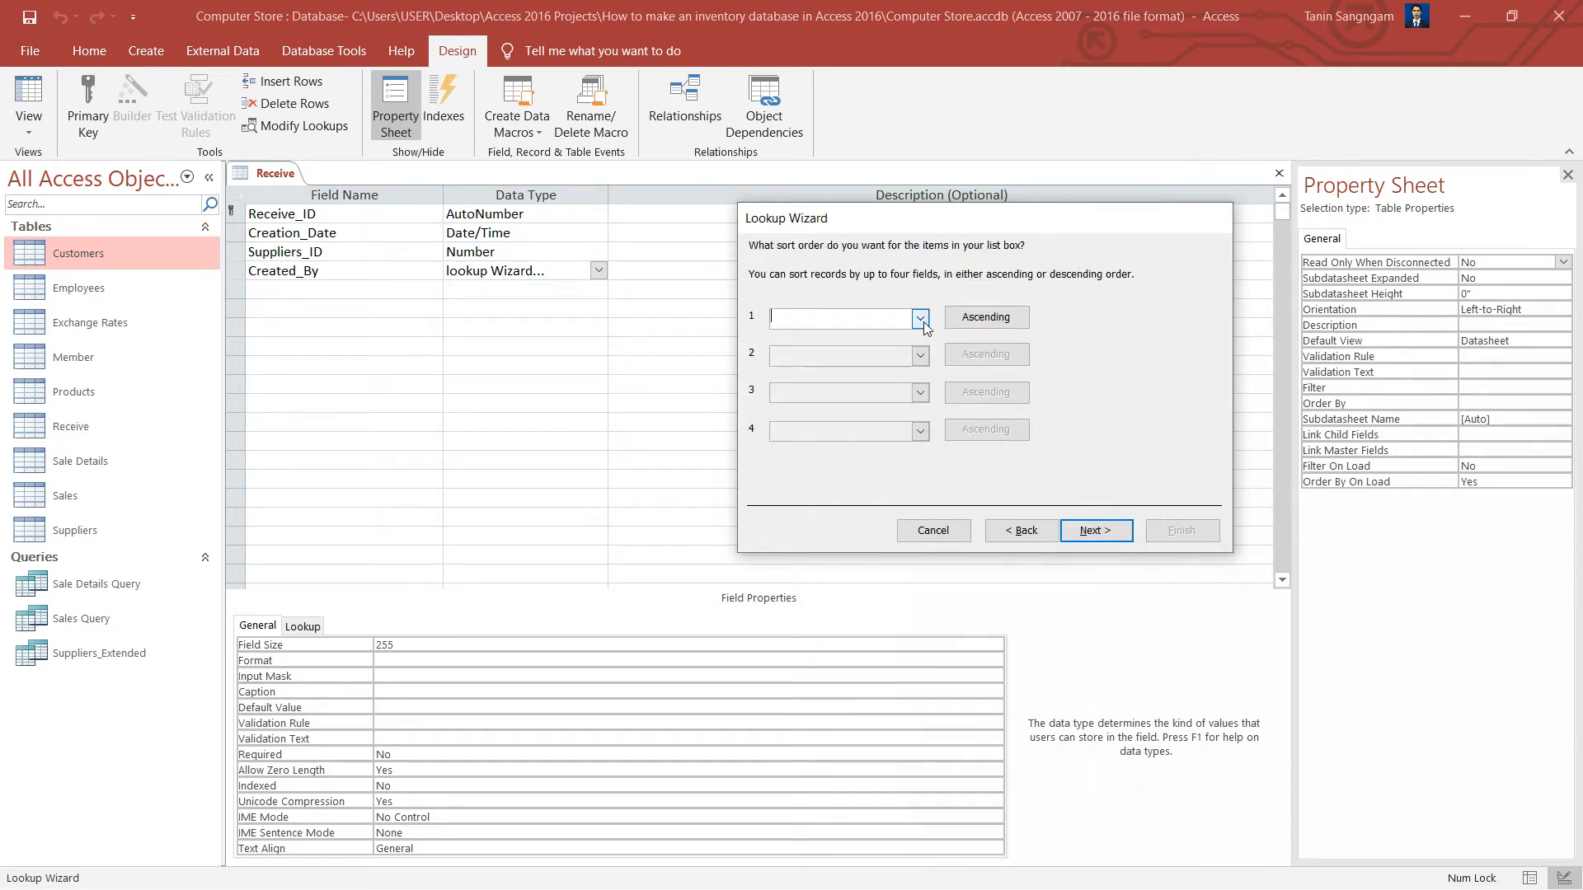
{"action": "left_click", "coordinate": [920, 318]}
{"action": "left_click", "coordinate": [859, 366]}
{"action": "left_click", "coordinate": [1082, 519]}
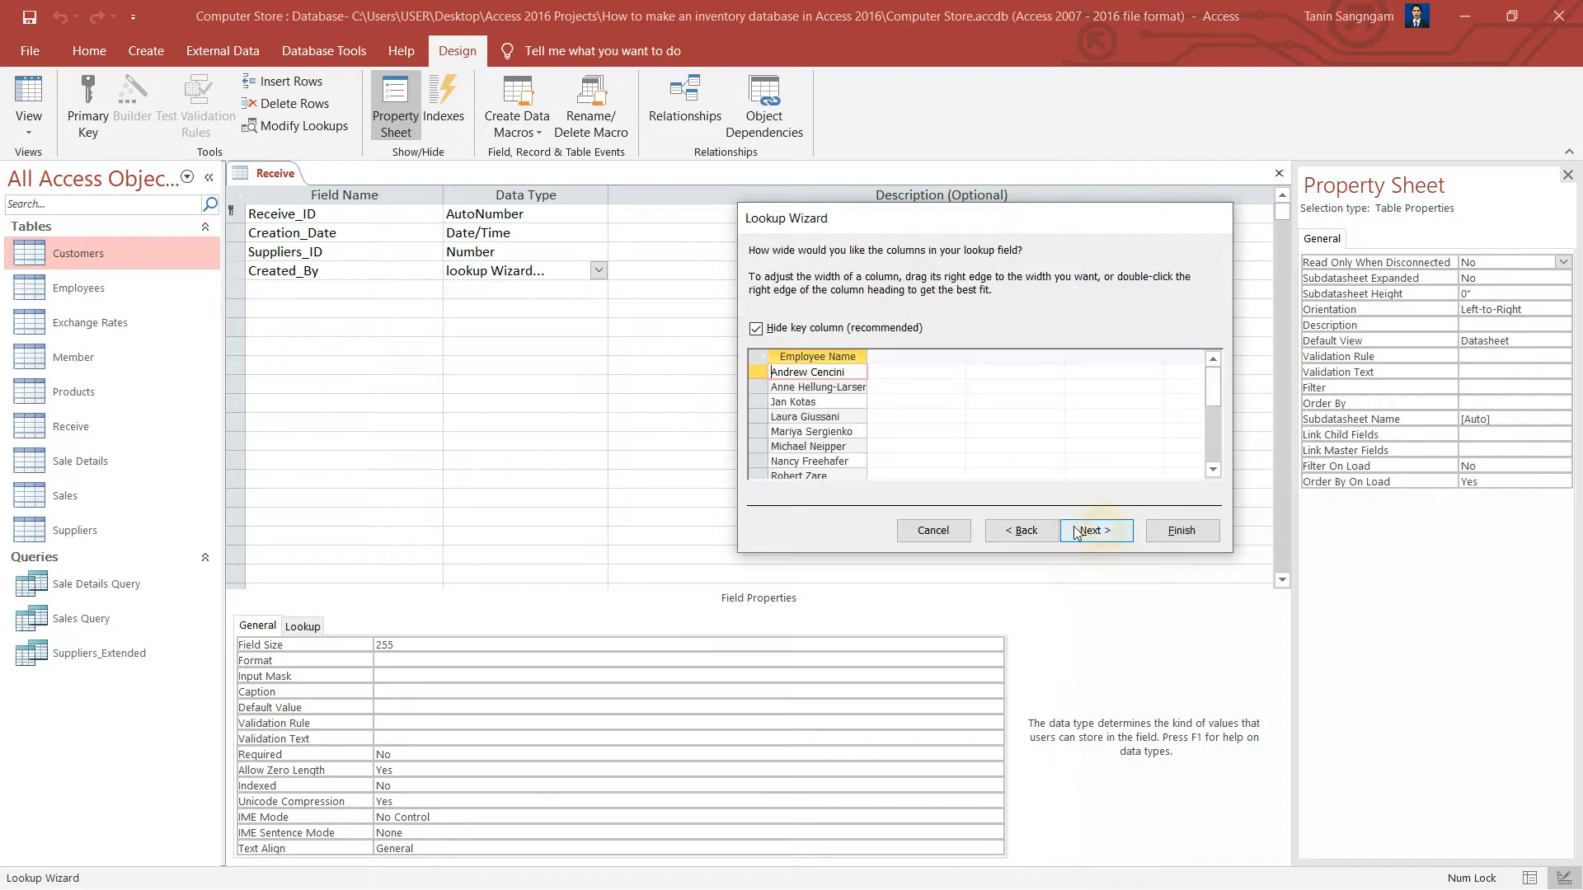
- Widen the Employee Name column, finish the Created_By lookup, and save the table so its relationship can be created
{"action": "left_click_drag", "start_coordinate": [868, 362], "coordinate": [1024, 381]}
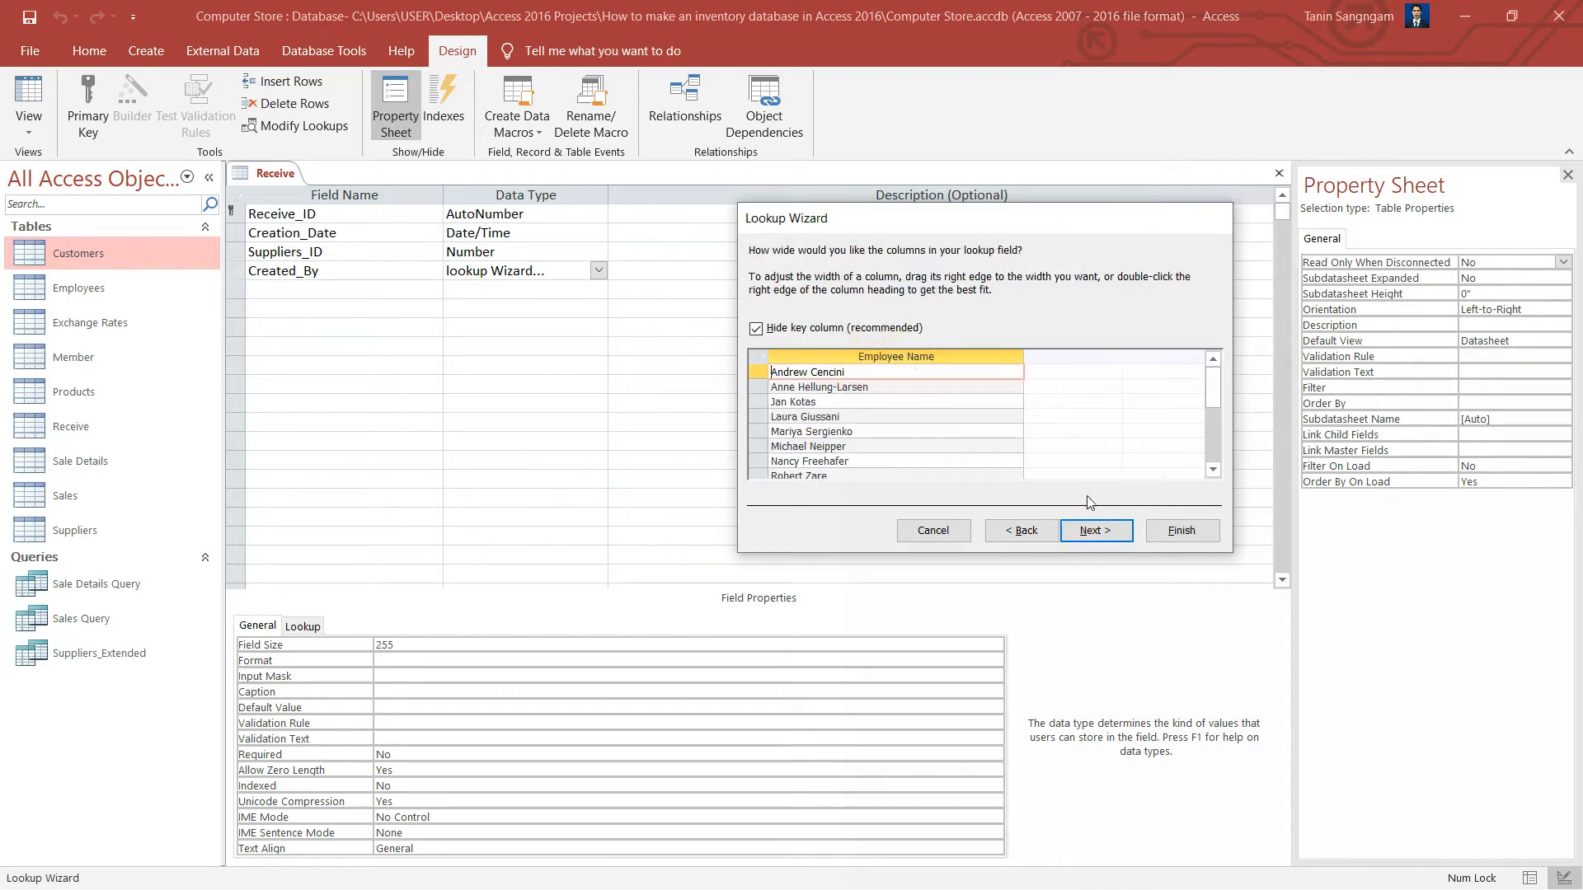
{"action": "left_click", "coordinate": [1103, 527]}
{"action": "left_click", "coordinate": [1187, 527]}
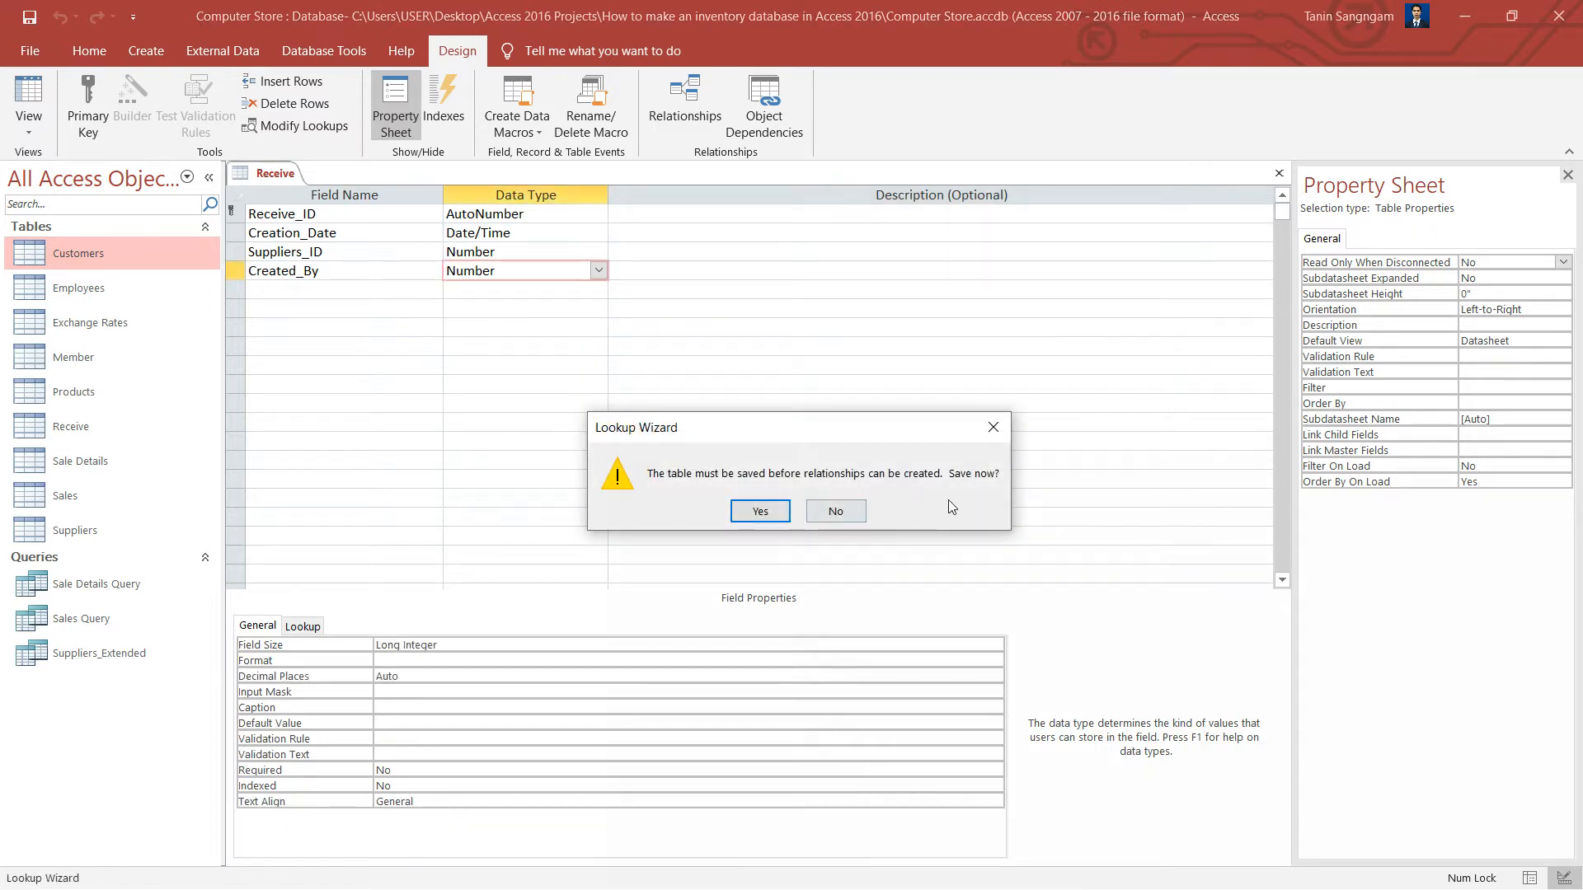
{"action": "left_click", "coordinate": [752, 514]}
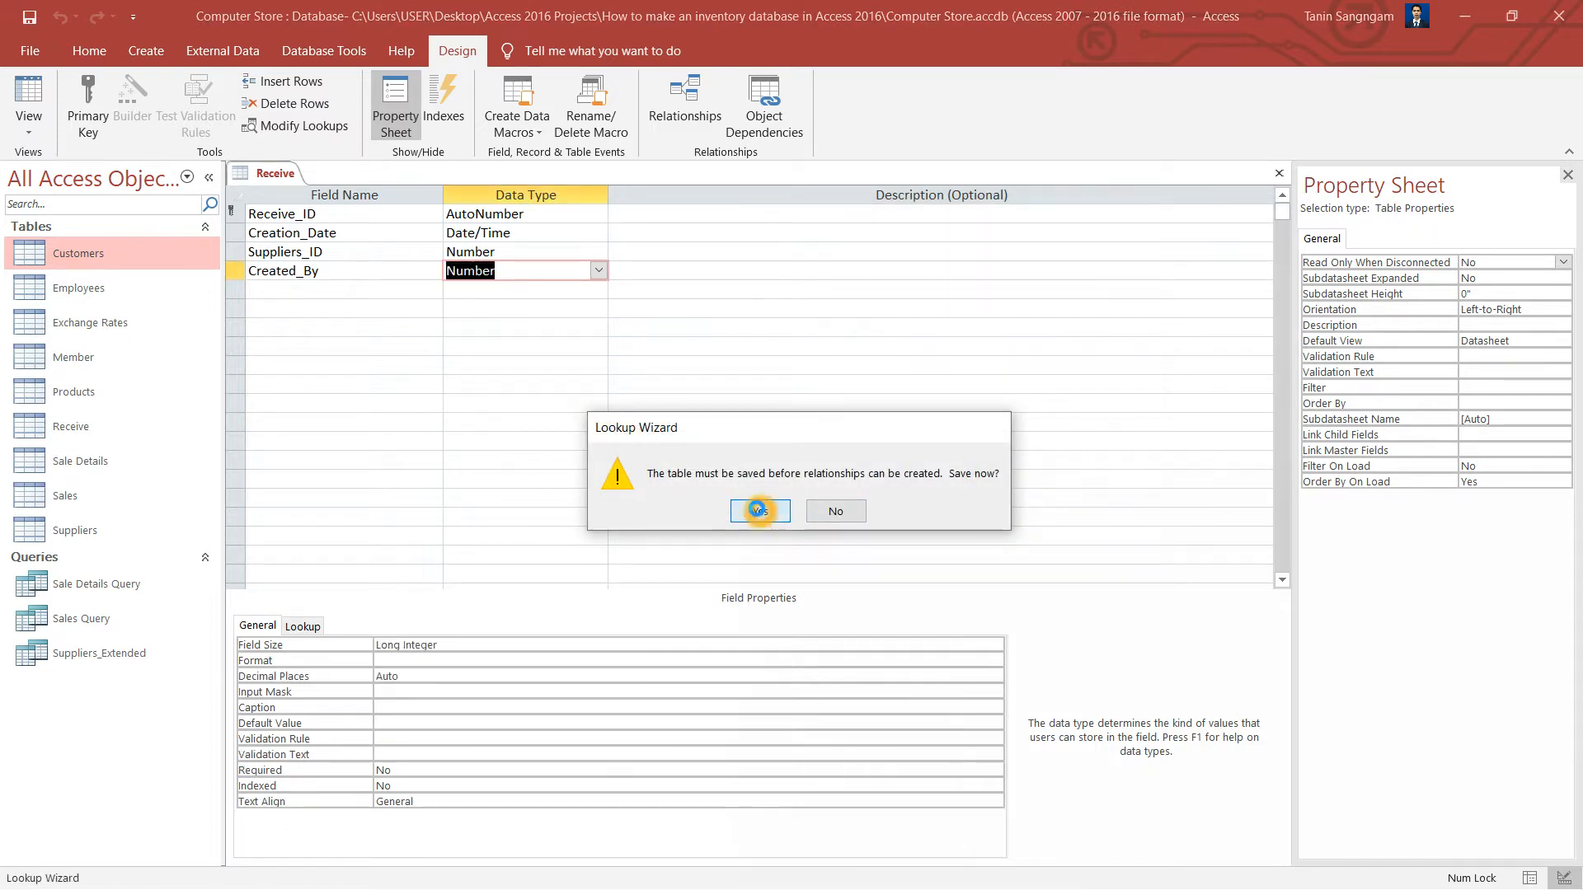
- Add an Amount field with the Number data type below Created_By in the Receive table
{"action": "left_click", "coordinate": [340, 292]}
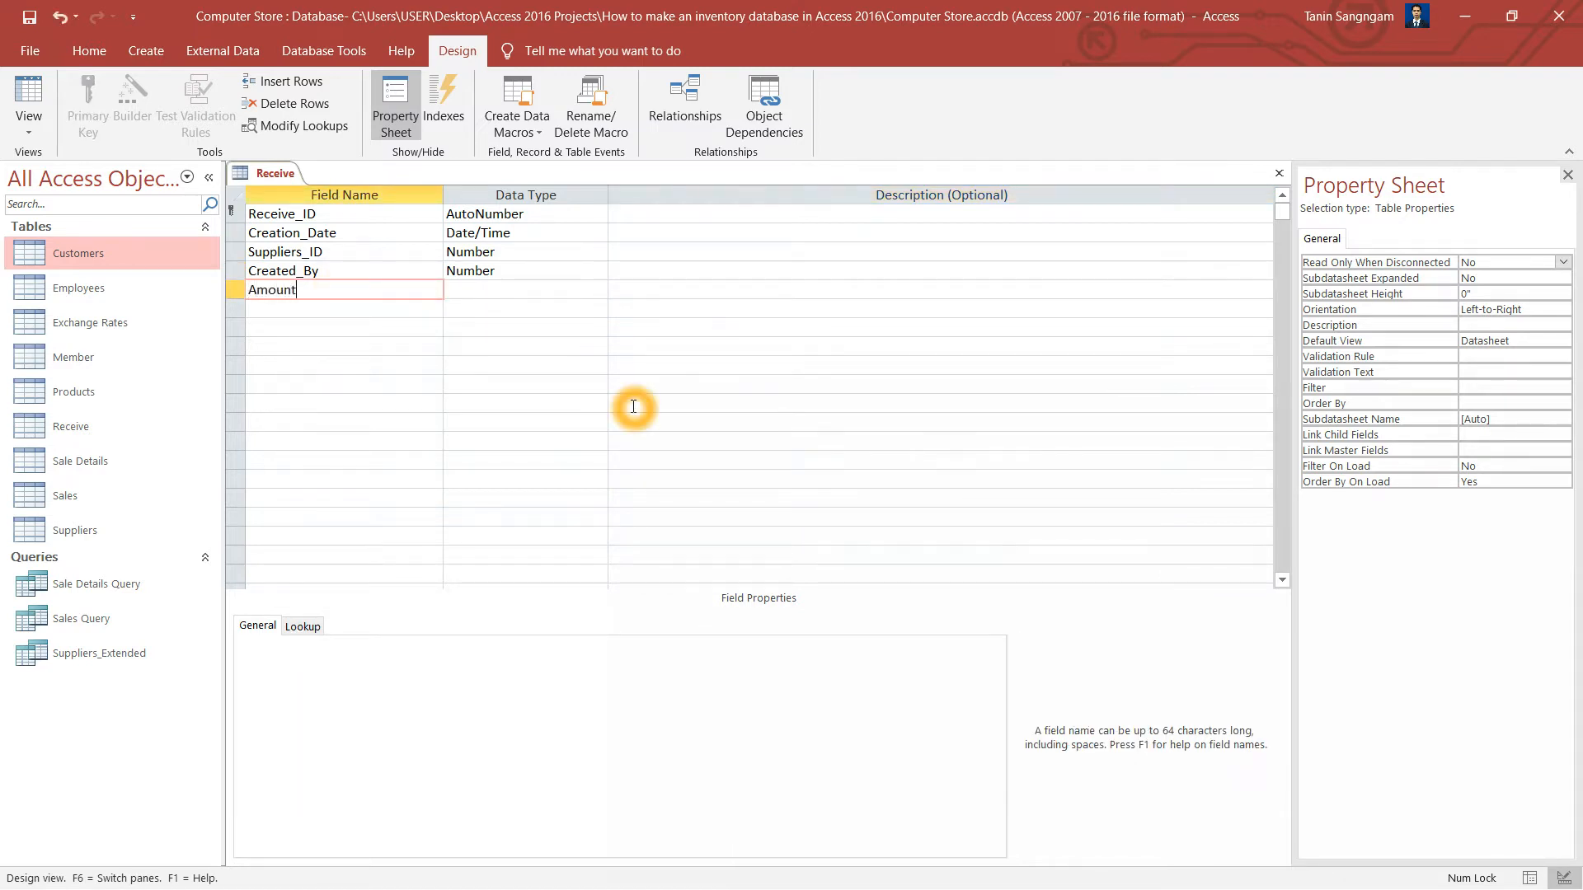
{"action": "key", "text": "Tab"}
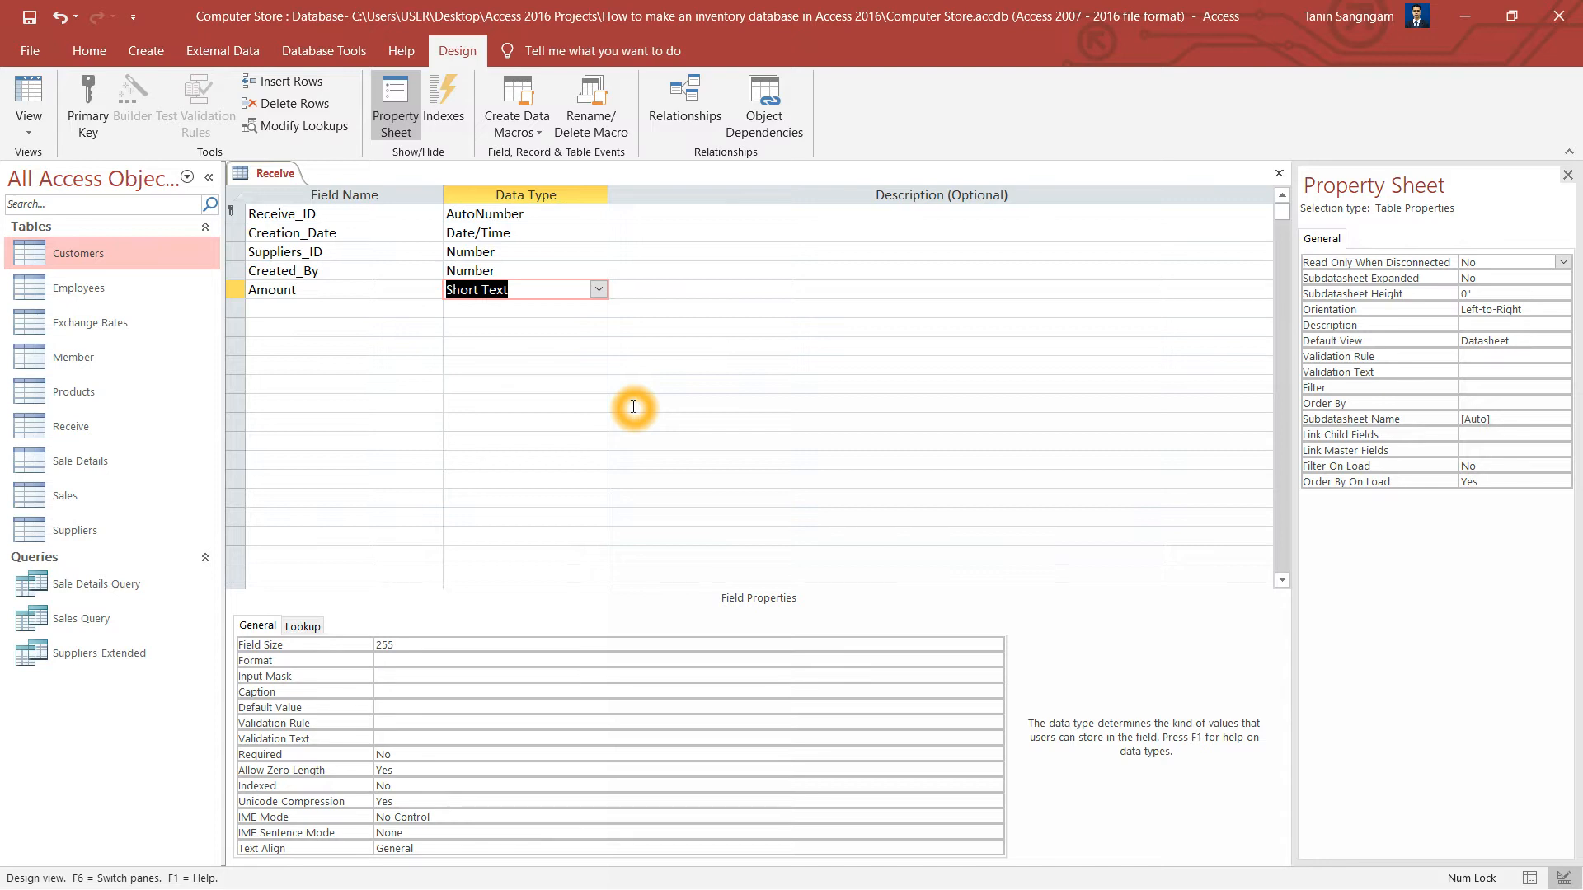
{"action": "type", "text": "number"}
{"action": "key", "text": "Tab"}
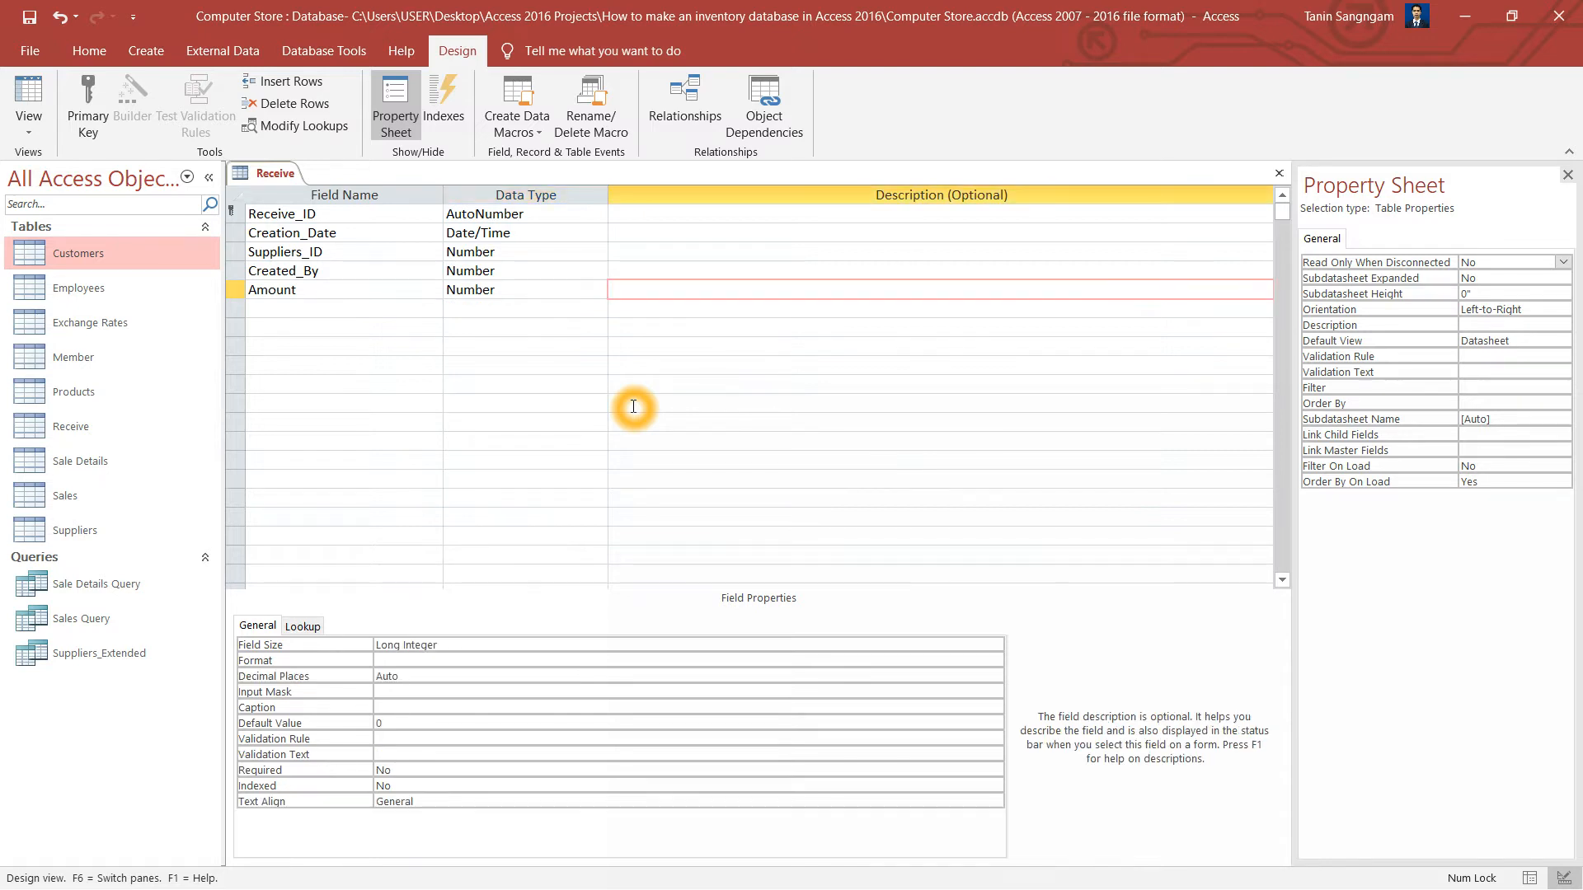
- Set the Amount field's size to Double, its format to Standard and its decimal places to 0
{"action": "left_click", "coordinate": [770, 643]}
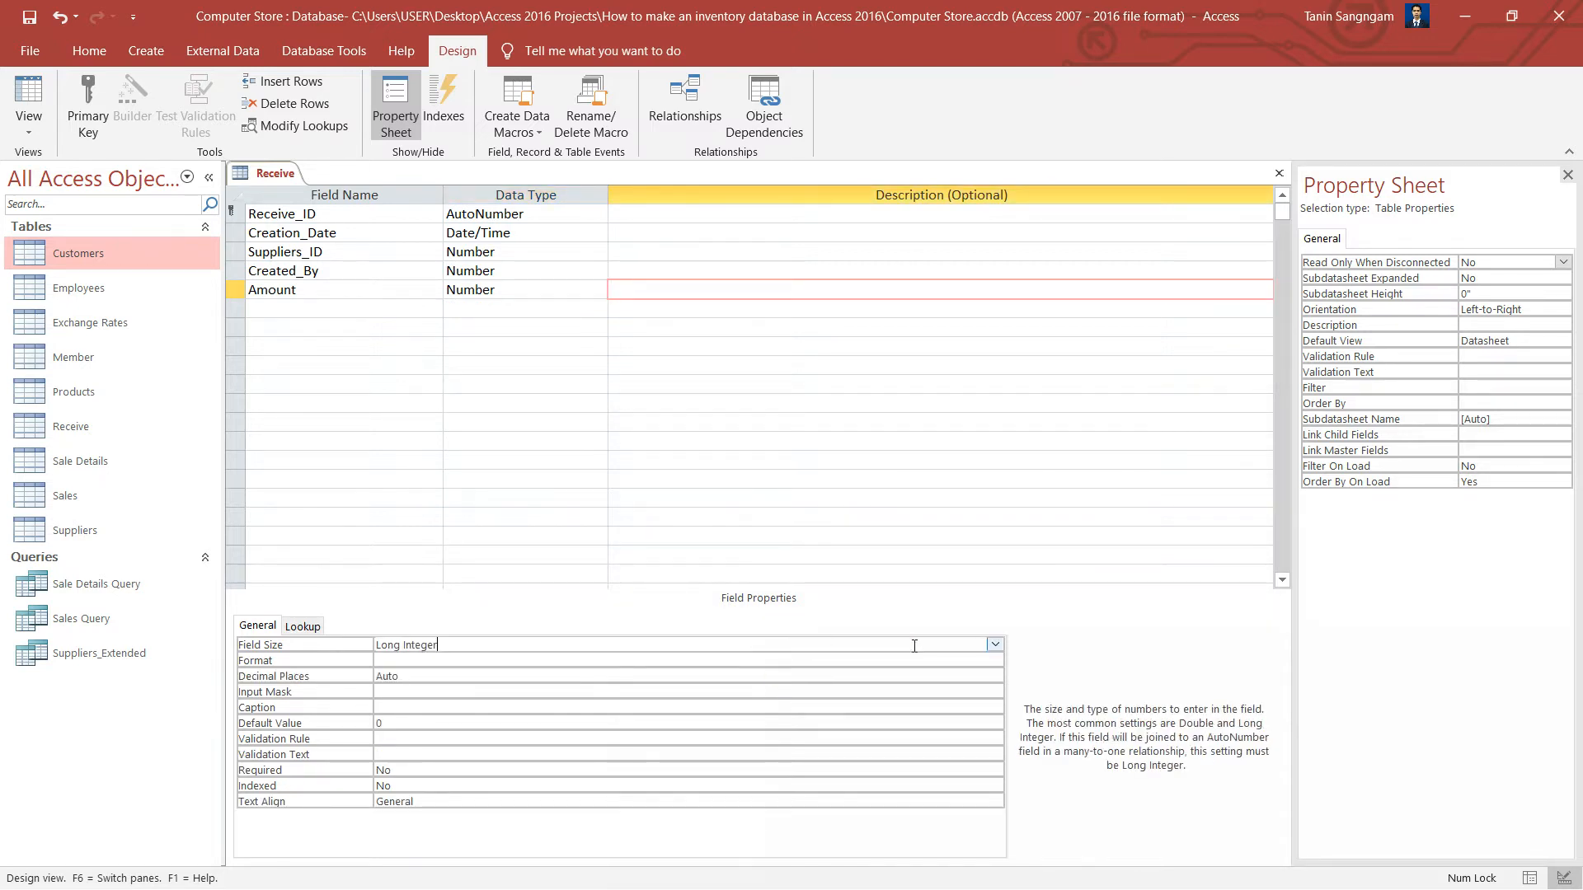
{"action": "left_click", "coordinate": [994, 645]}
{"action": "left_click", "coordinate": [911, 719]}
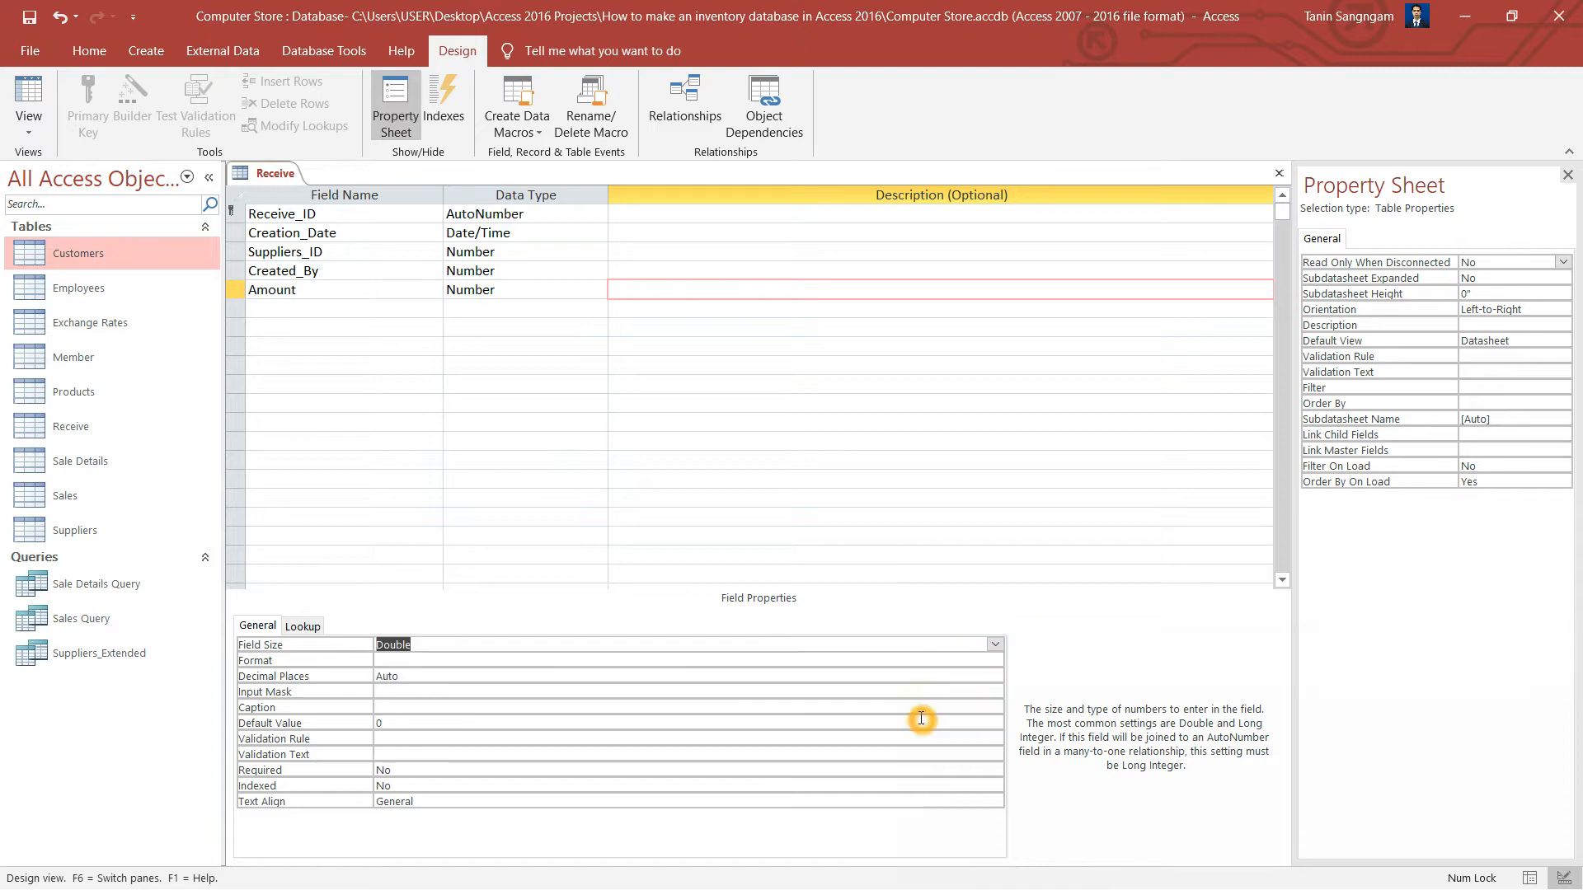
{"action": "left_click", "coordinate": [474, 662]}
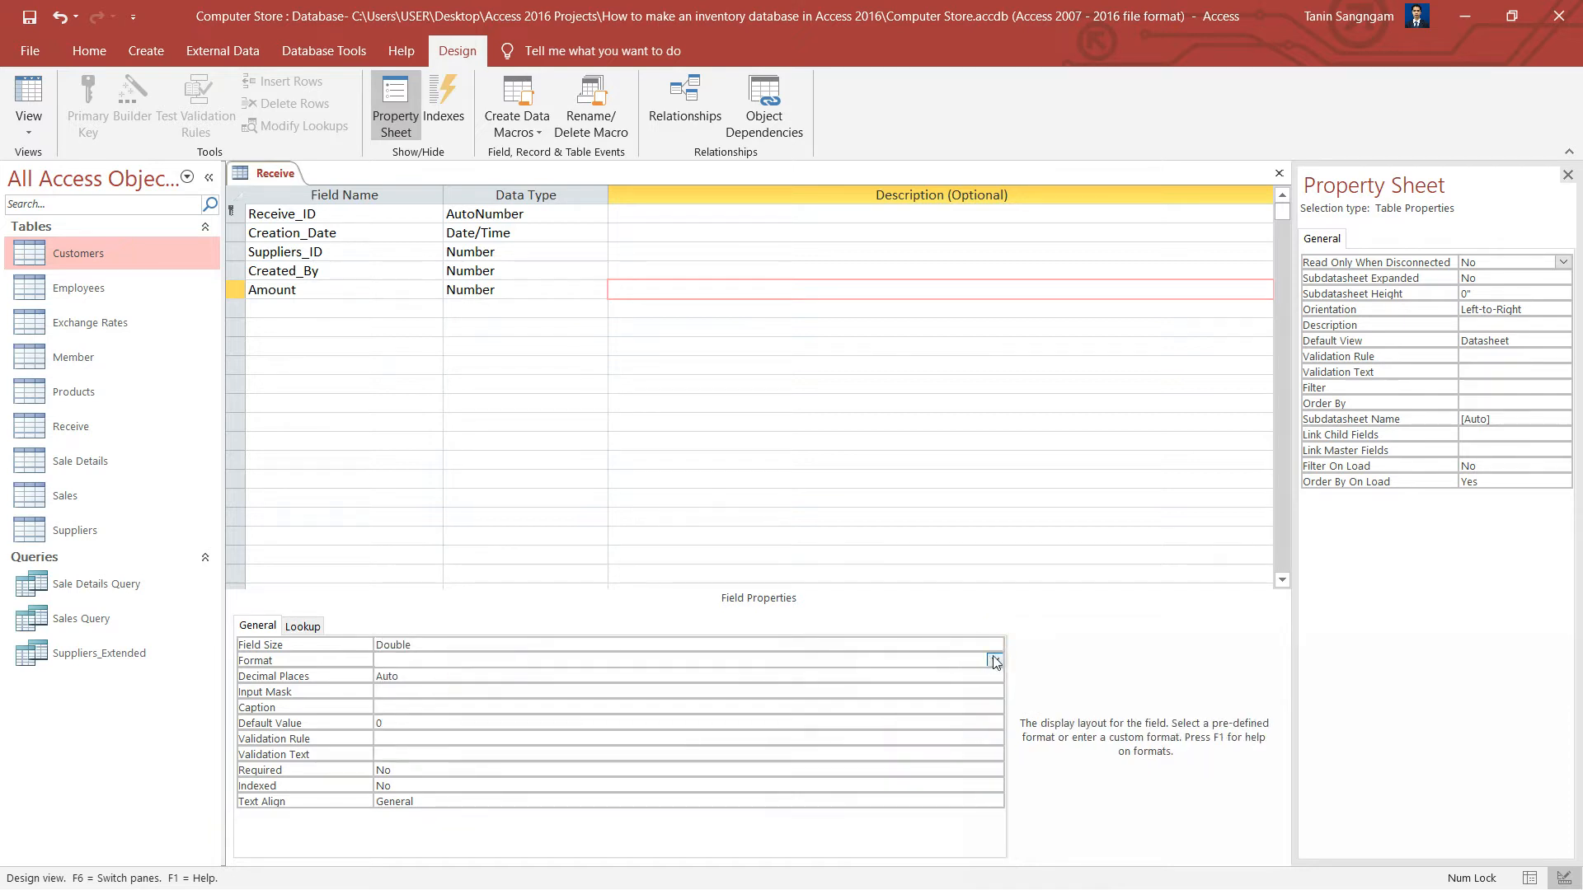
{"action": "left_click", "coordinate": [995, 659]}
{"action": "left_click", "coordinate": [881, 734]}
{"action": "left_click", "coordinate": [417, 676]}
{"action": "type", "text": "0"}
{"action": "key", "text": "Return"}
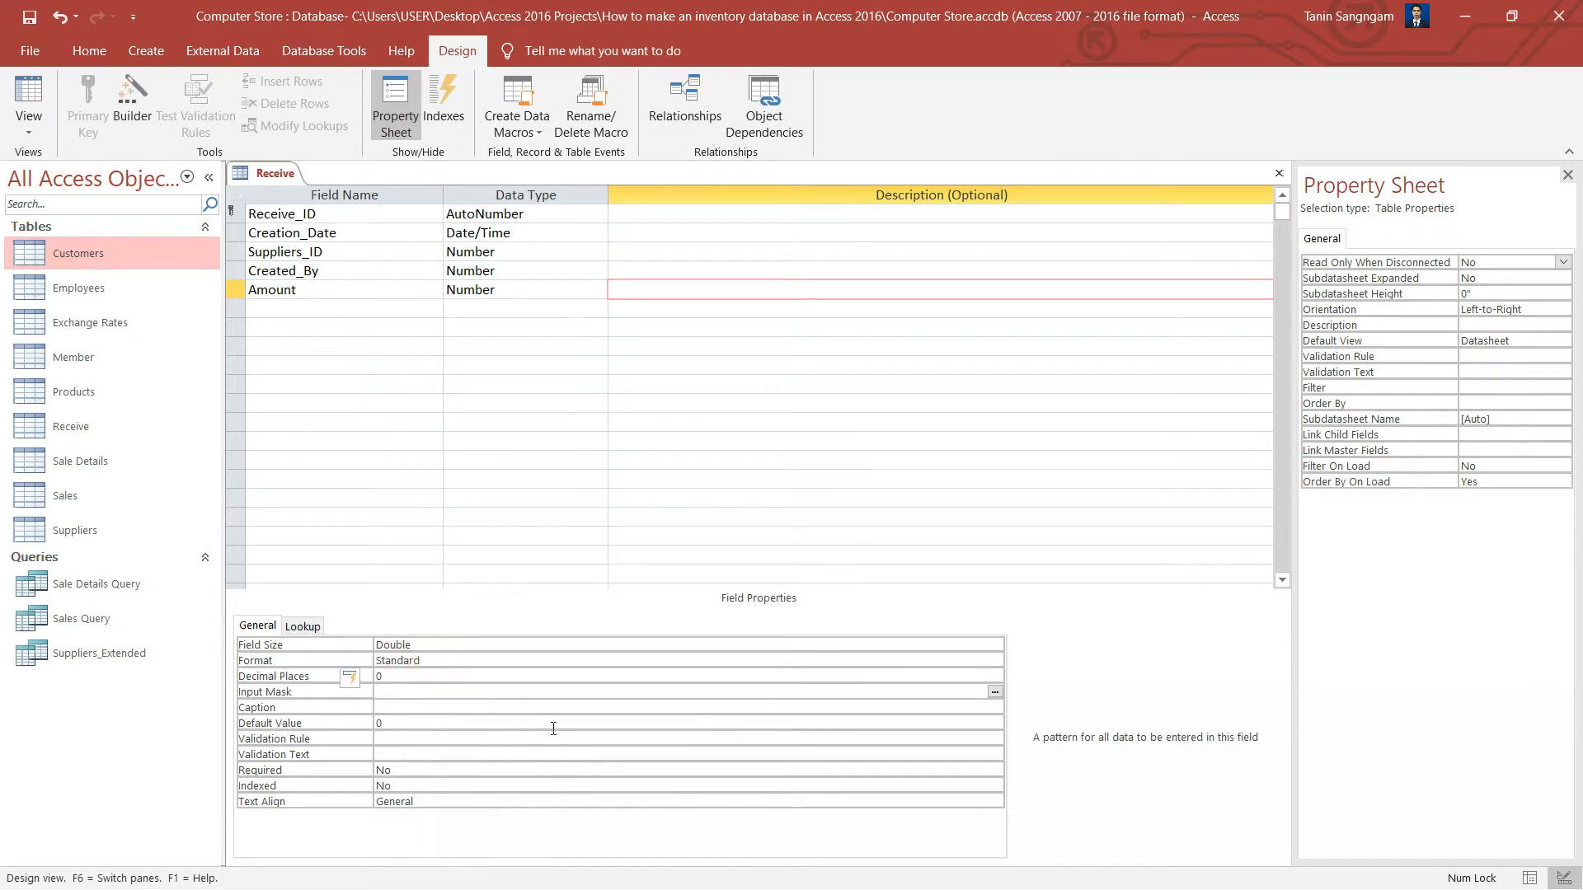
- Review the data types and properties of the Receive table's fields, from Amount up to Receive_ID
{"action": "left_click", "coordinate": [522, 290]}
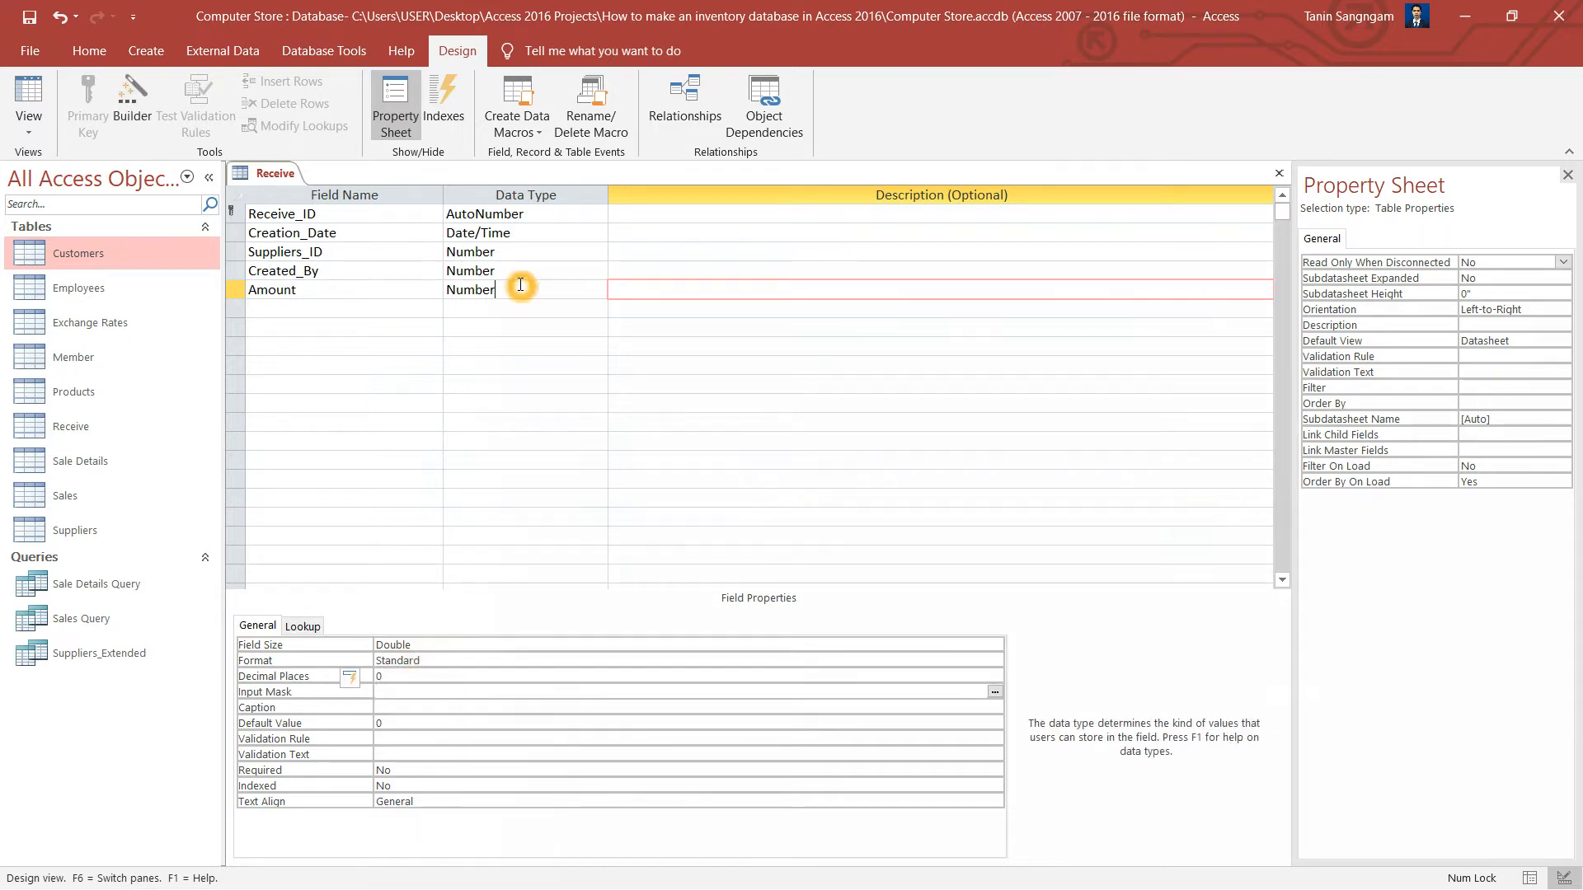
{"action": "left_click", "coordinate": [403, 724]}
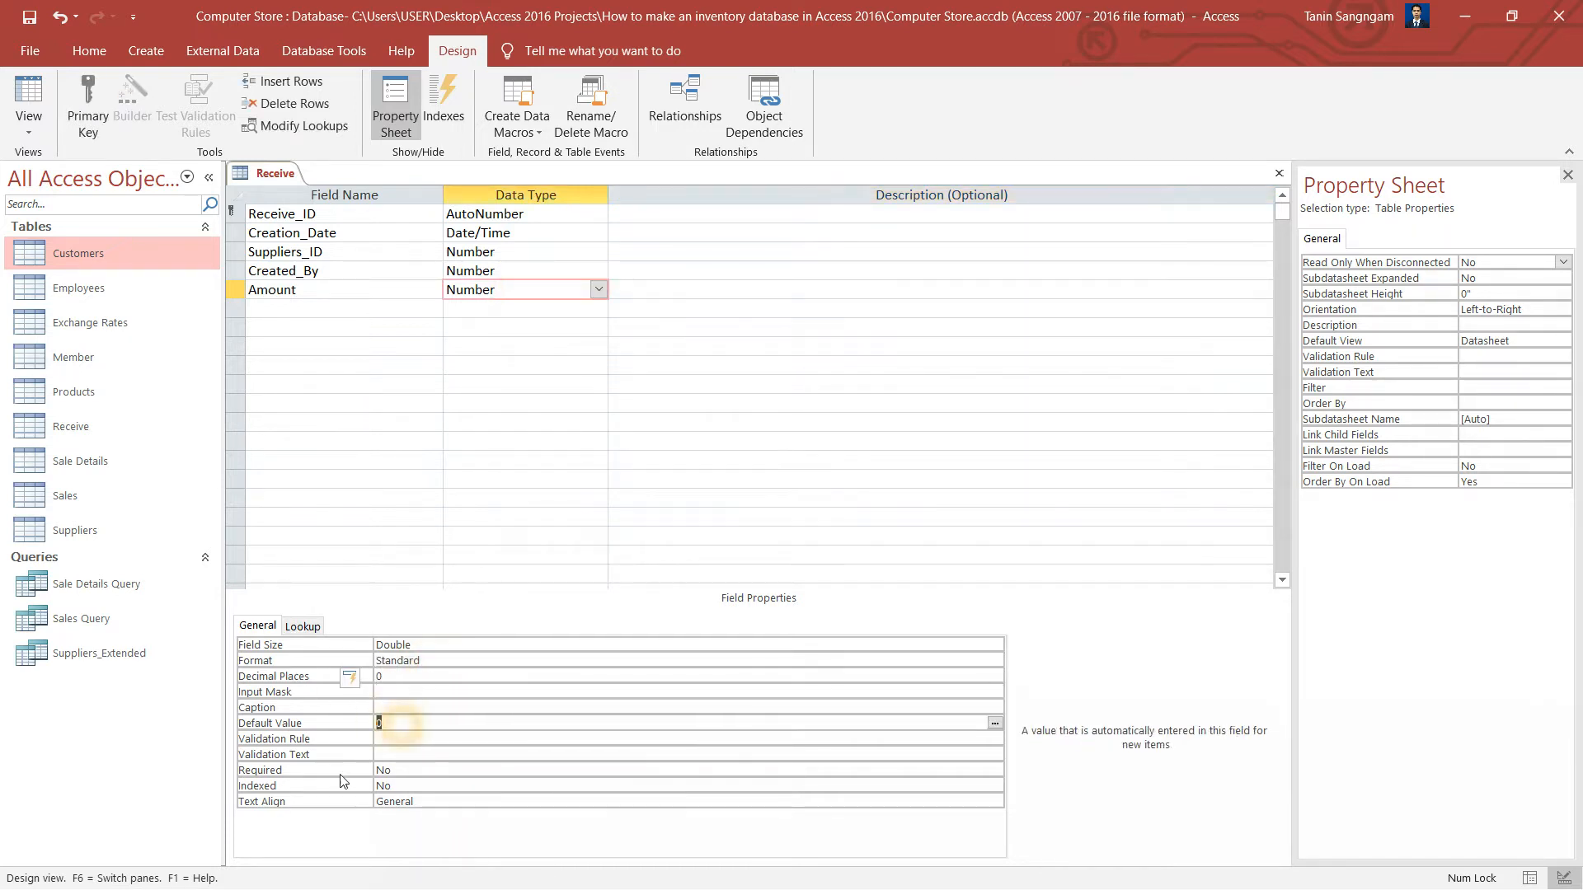
{"action": "left_click", "coordinate": [379, 707]}
{"action": "left_click", "coordinate": [516, 273]}
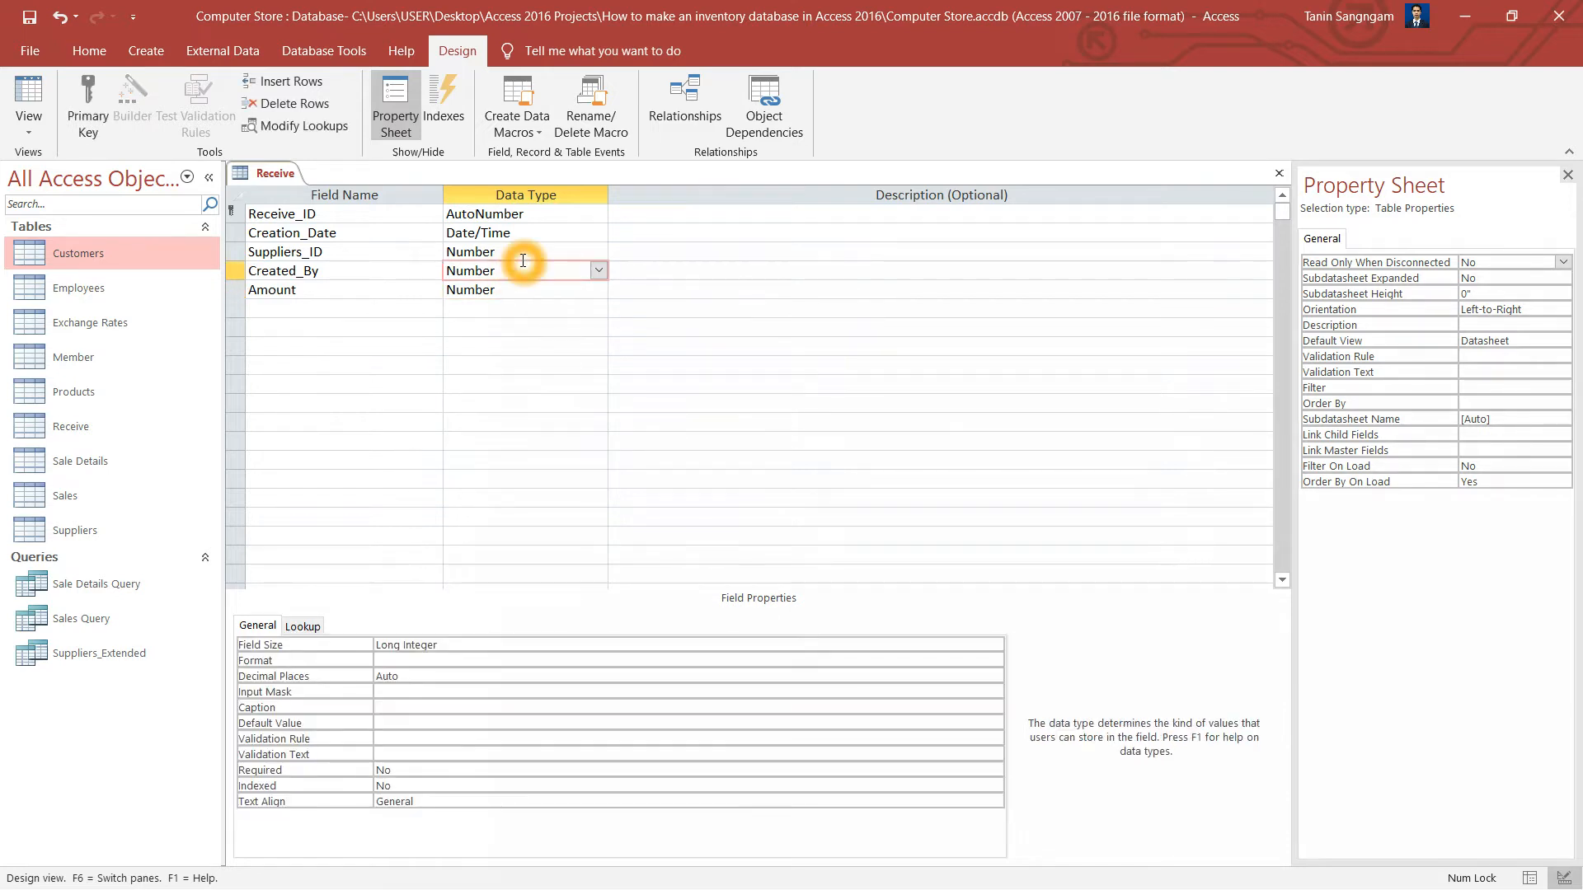
{"action": "left_click", "coordinate": [508, 250]}
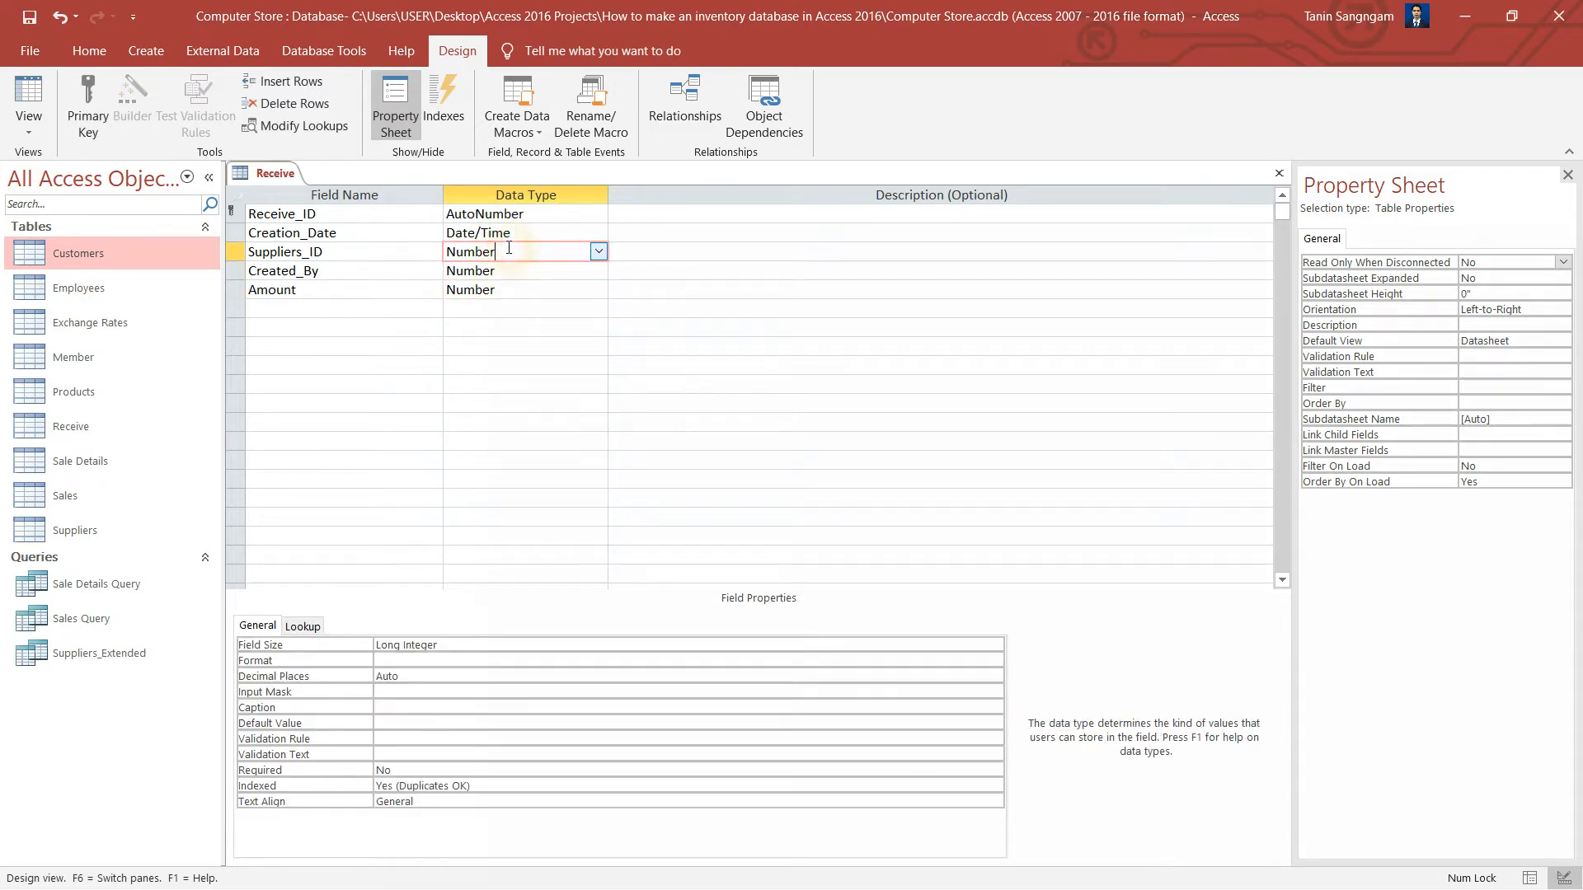
{"action": "left_click", "coordinate": [518, 233]}
{"action": "left_click", "coordinate": [536, 215]}
{"action": "left_click", "coordinate": [285, 313]}
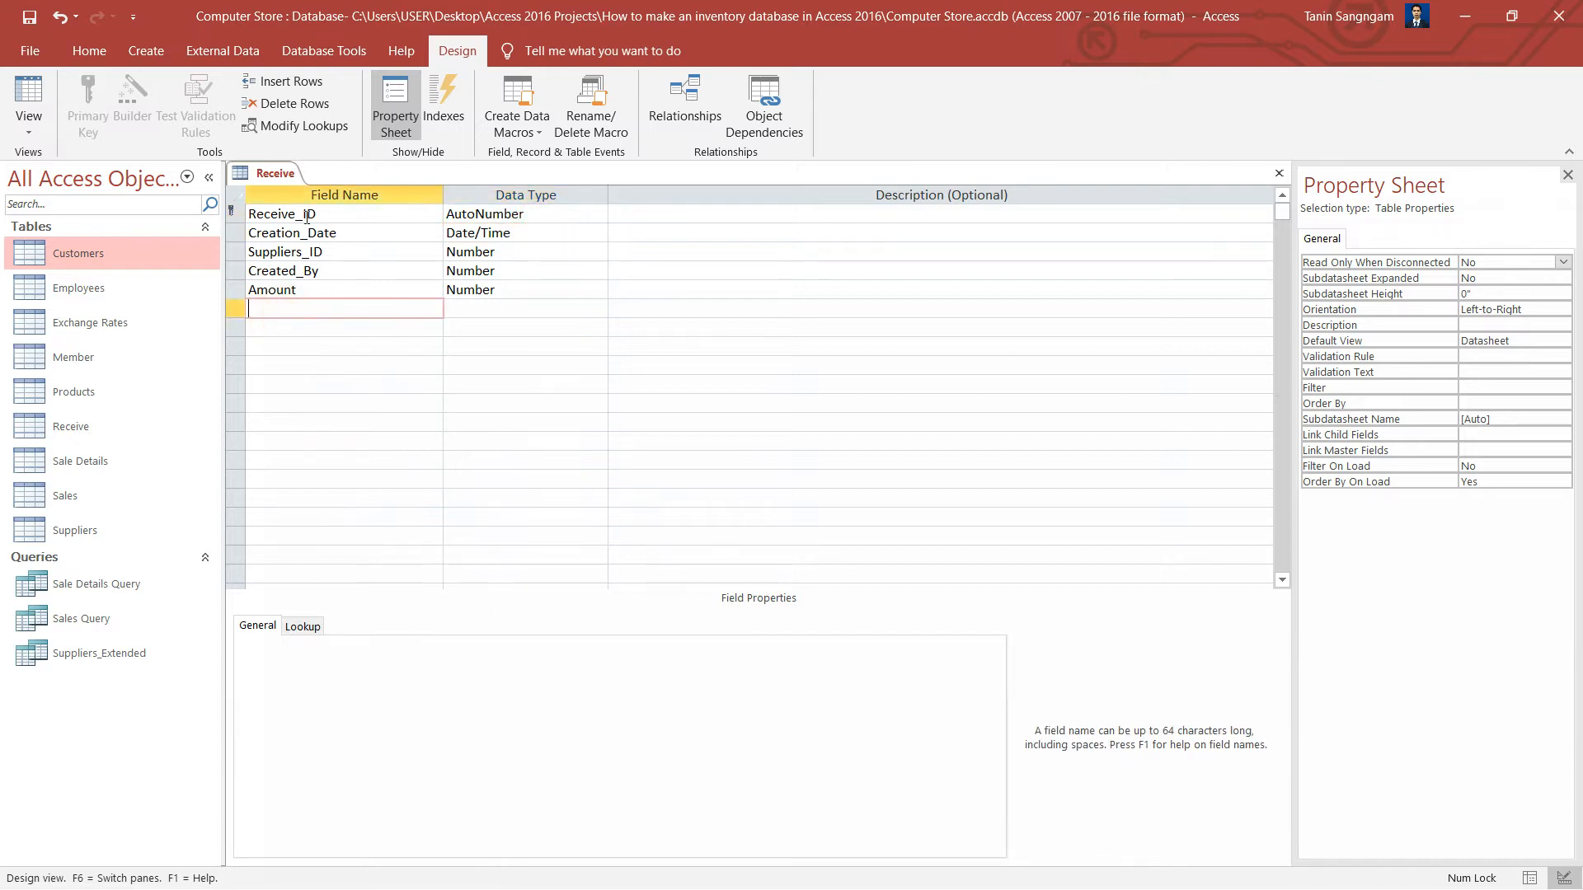
- Save the Receive table's design and switch it to Datasheet View
{"action": "right_click", "coordinate": [266, 181]}
{"action": "left_click", "coordinate": [276, 189]}
{"action": "right_click", "coordinate": [280, 176]}
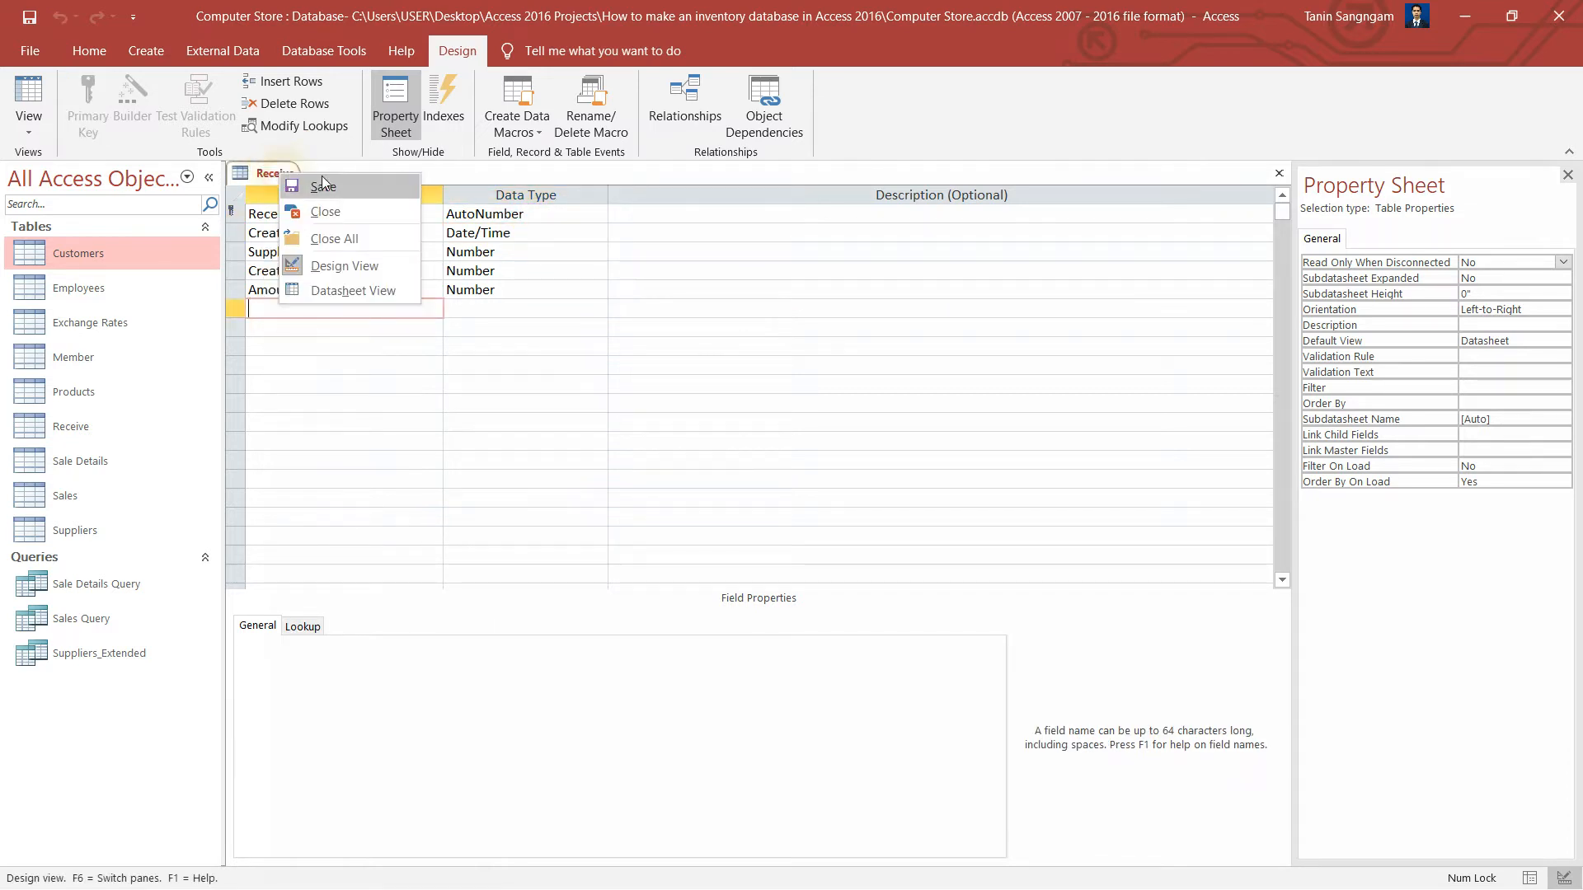
{"action": "left_click", "coordinate": [379, 292]}
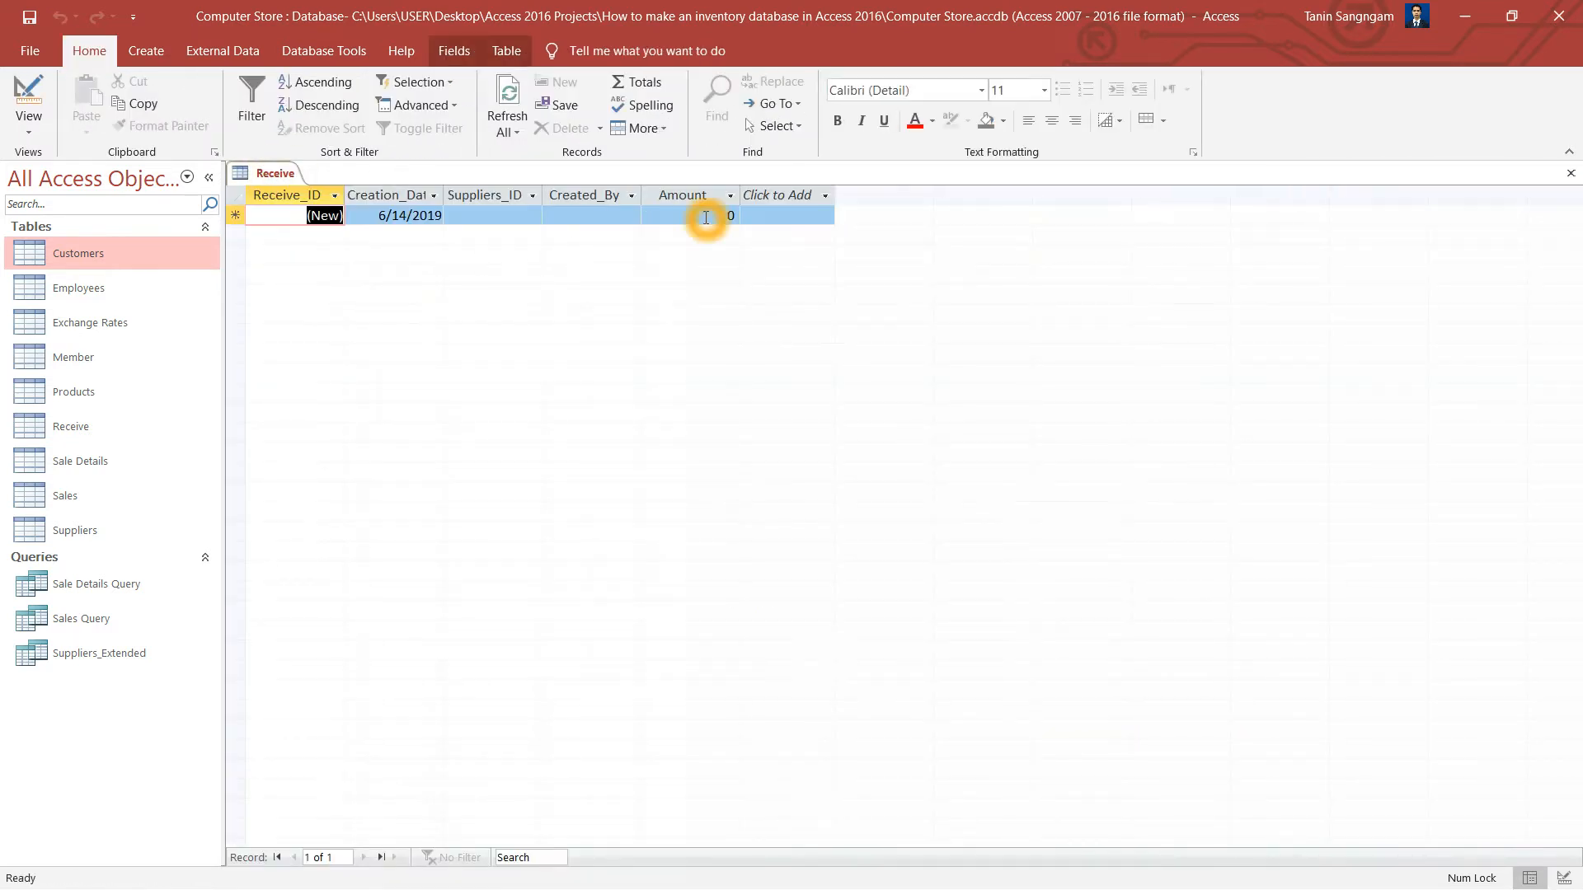
- Close the Receive table and open the database's relationship diagram
{"action": "right_click", "coordinate": [250, 178]}
{"action": "left_click", "coordinate": [320, 218]}
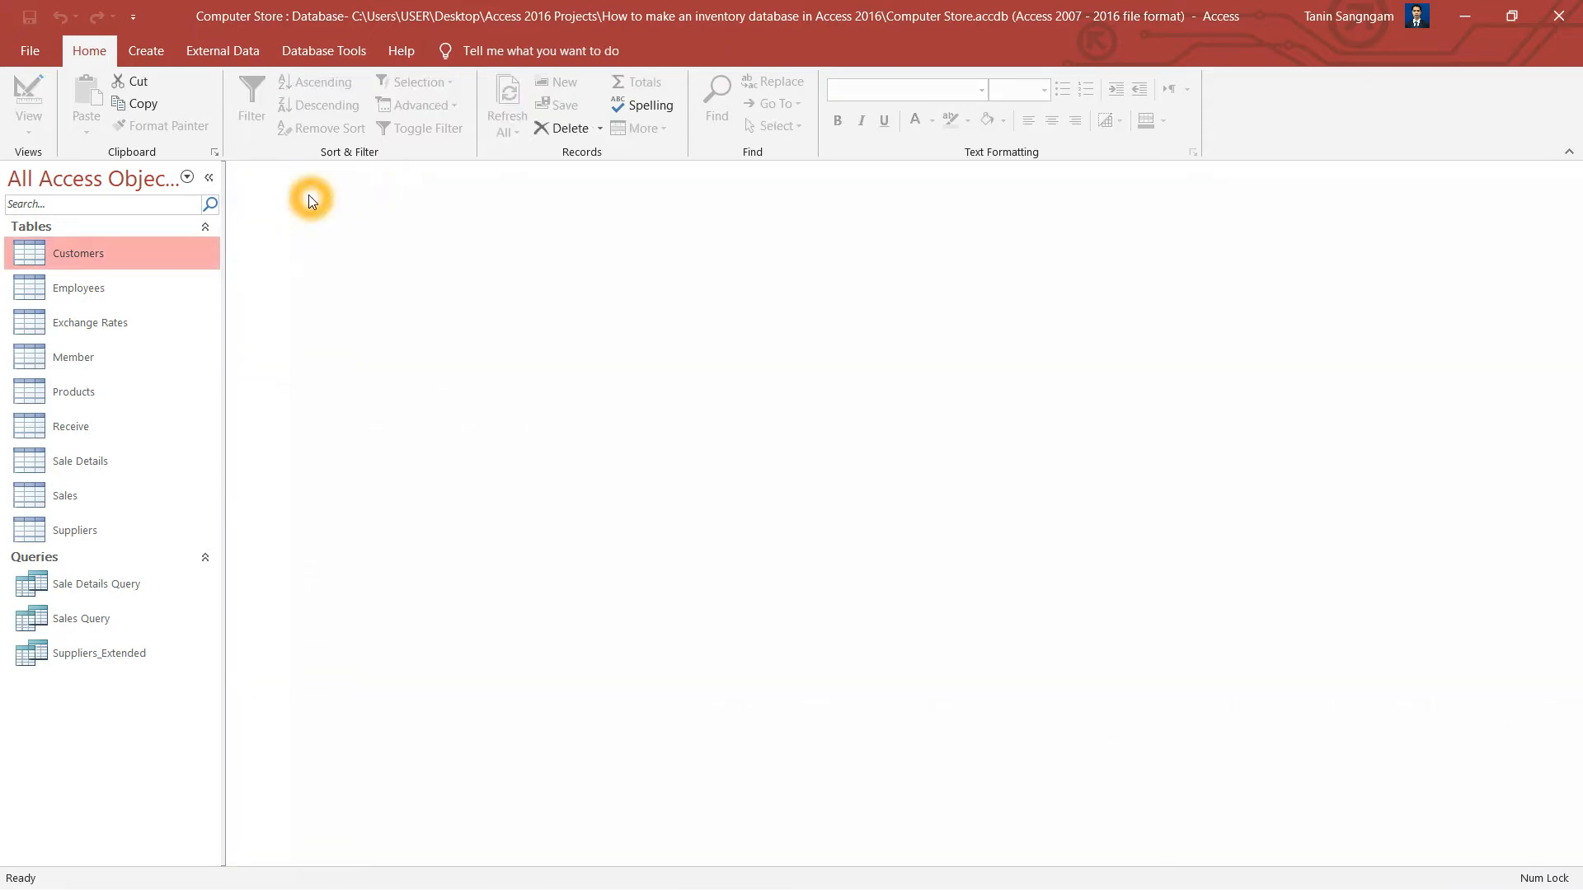
{"action": "left_click", "coordinate": [337, 53]}
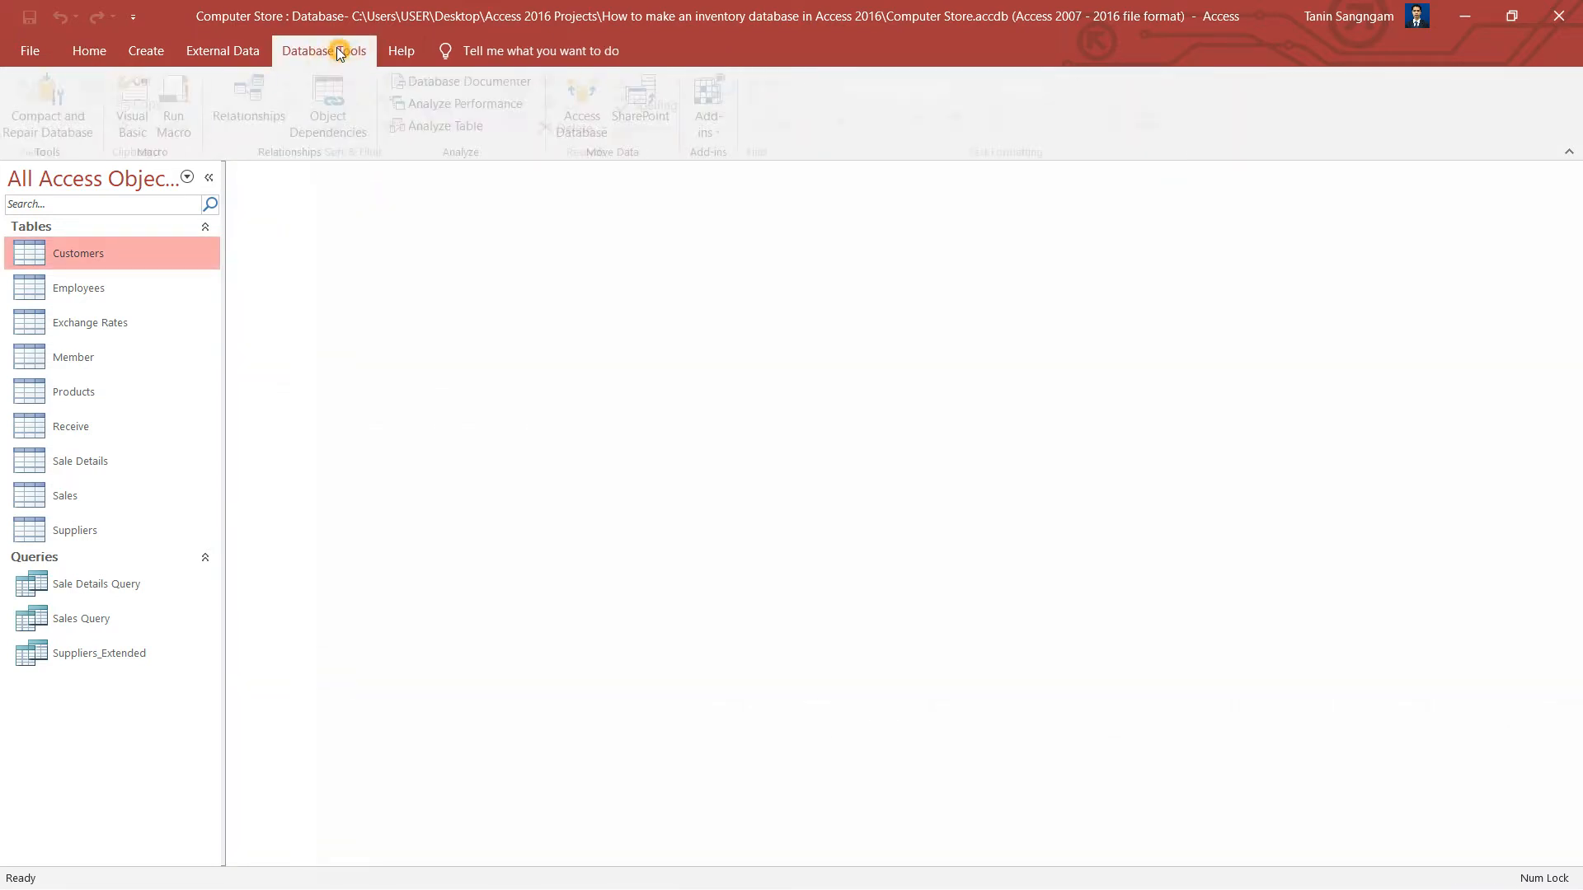
{"action": "left_click", "coordinate": [253, 103]}
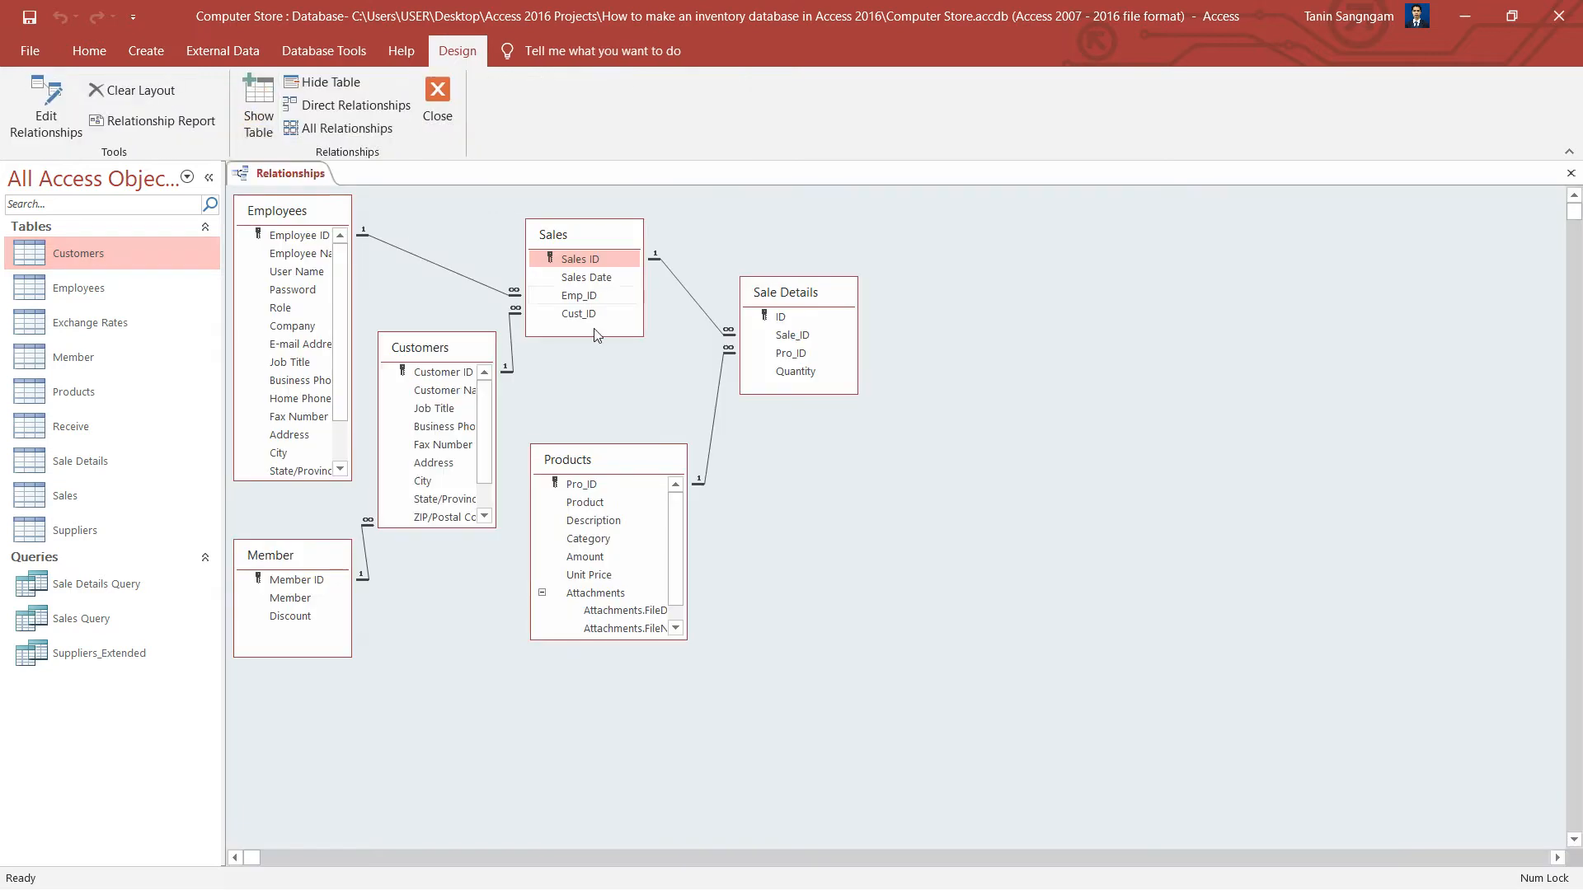
- Add the Suppliers and Receive tables to the relationship diagram and place Suppliers apart on the far side of Receive
{"action": "right_click", "coordinate": [1081, 403]}
{"action": "left_click", "coordinate": [1119, 416]}
{"action": "double_click", "coordinate": [692, 302]}
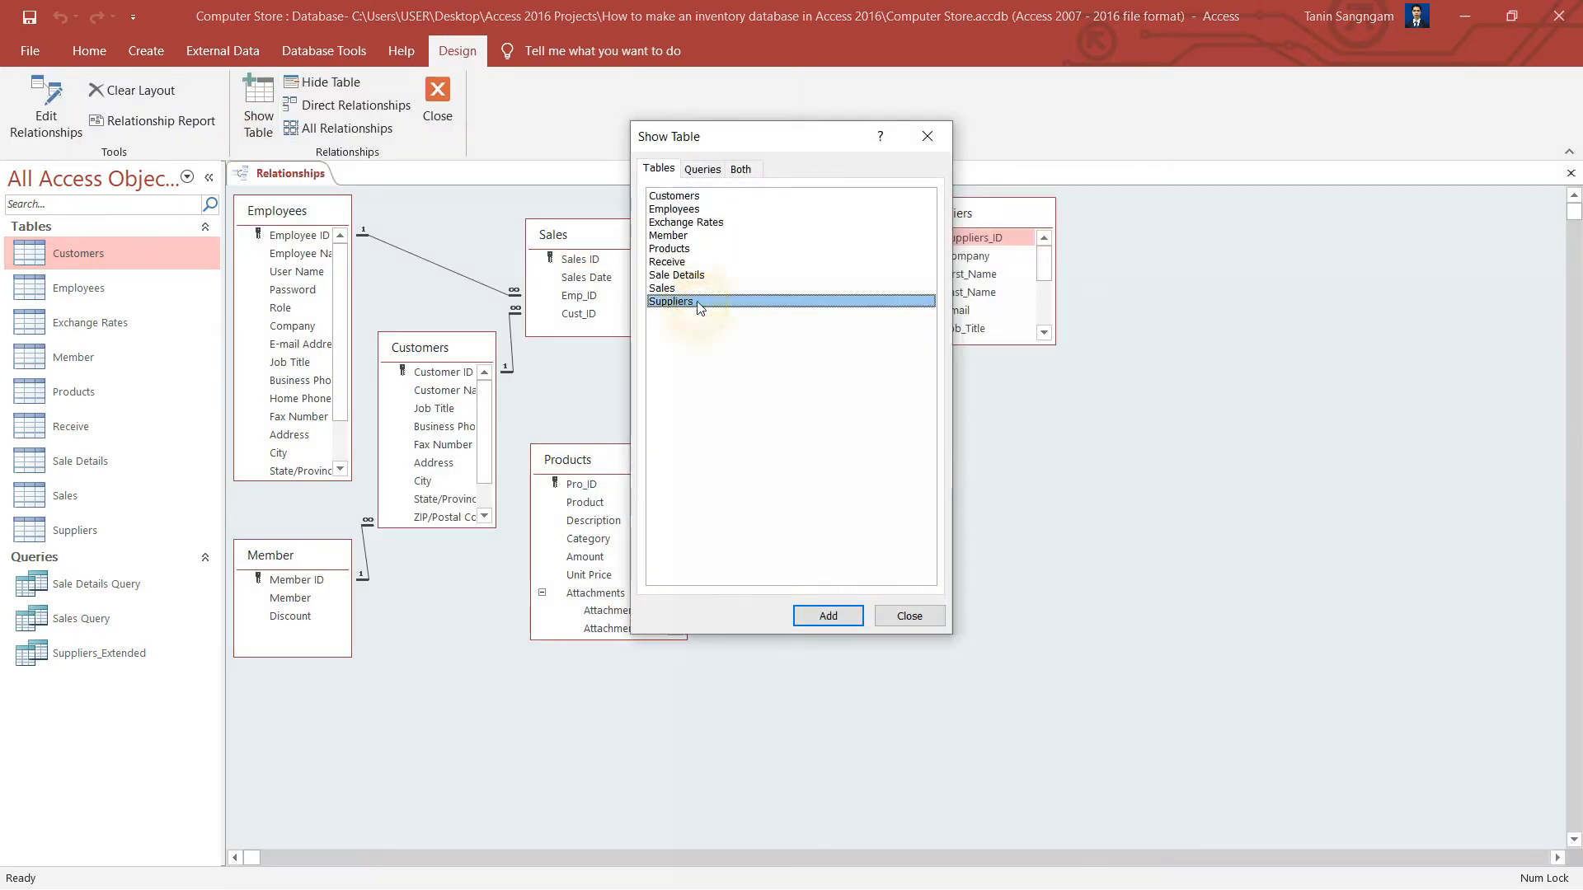
{"action": "double_click", "coordinate": [699, 262]}
{"action": "left_click", "coordinate": [926, 136]}
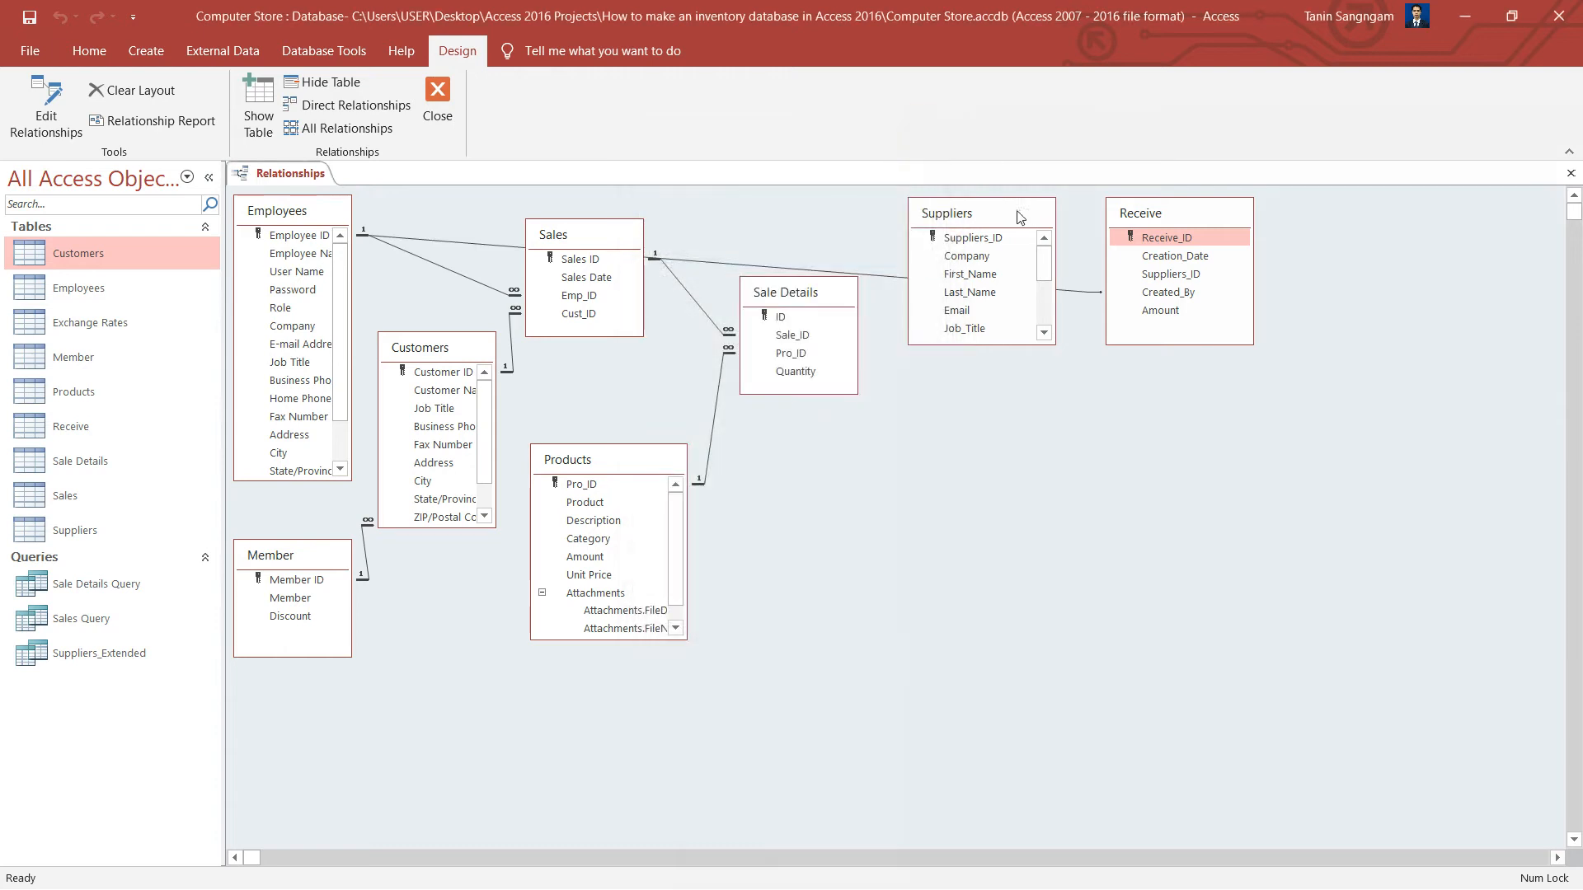
{"action": "left_click_drag", "start_coordinate": [1016, 216], "coordinate": [1432, 274]}
{"action": "left_click_drag", "start_coordinate": [1174, 216], "coordinate": [1099, 294]}
- Enforce referential integrity on the relationship between Employee ID in Employees and Created_By in Receive
{"action": "double_click", "coordinate": [953, 356]}
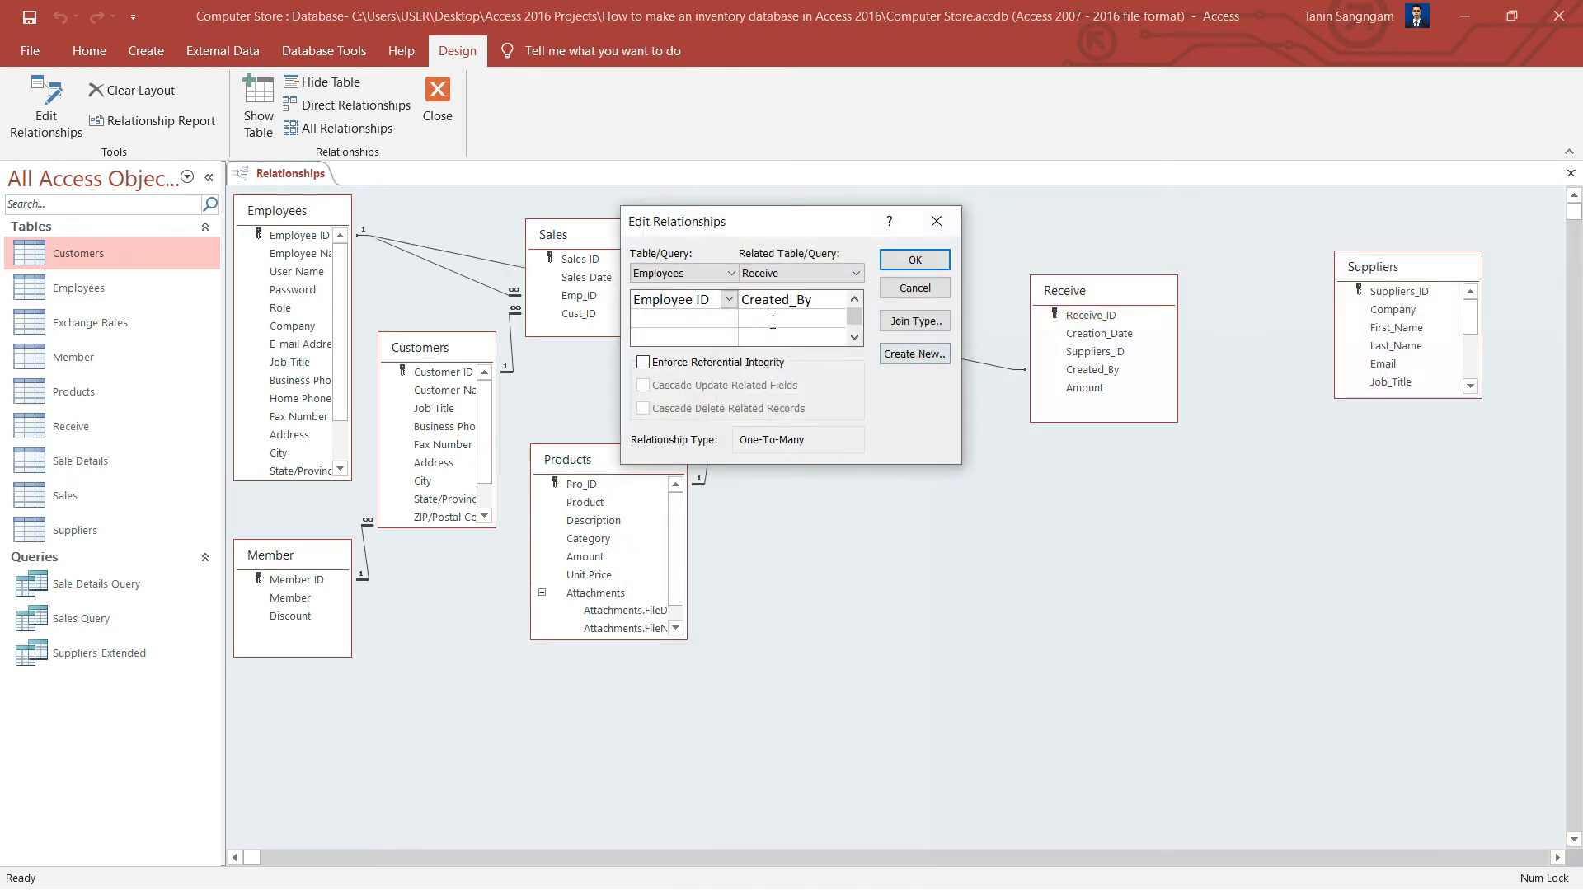
{"action": "left_click", "coordinate": [643, 362]}
{"action": "left_click", "coordinate": [910, 260]}
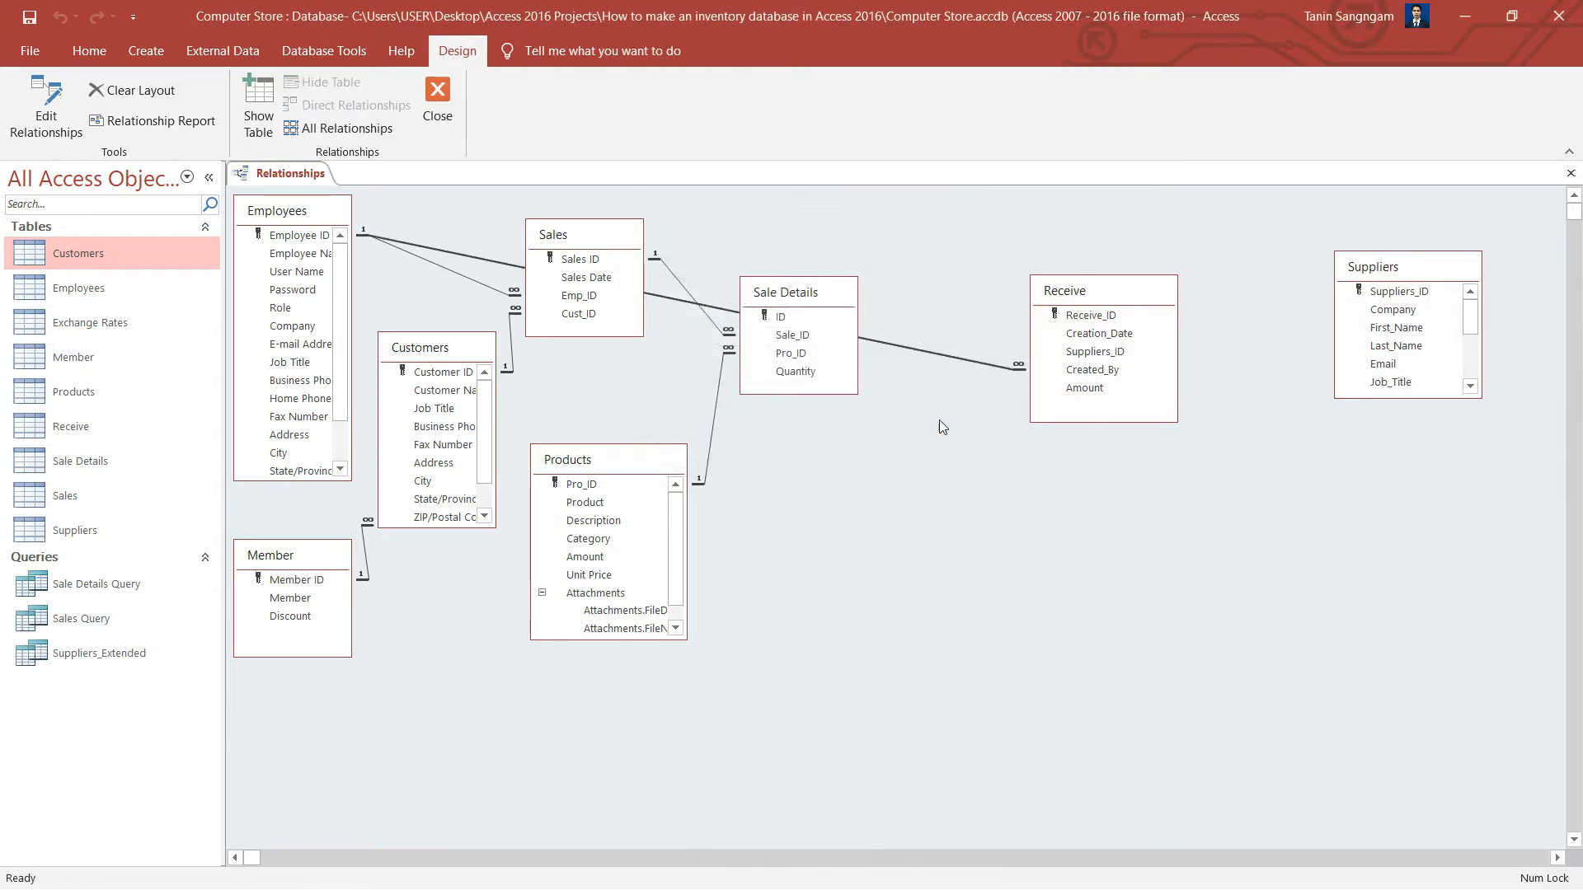
- Enlarge the Suppliers table to show all its fields and relate its Suppliers_ID to Suppliers_ID in Receive with referential integrity enforced
{"action": "left_click_drag", "start_coordinate": [1090, 303], "coordinate": [1078, 290]}
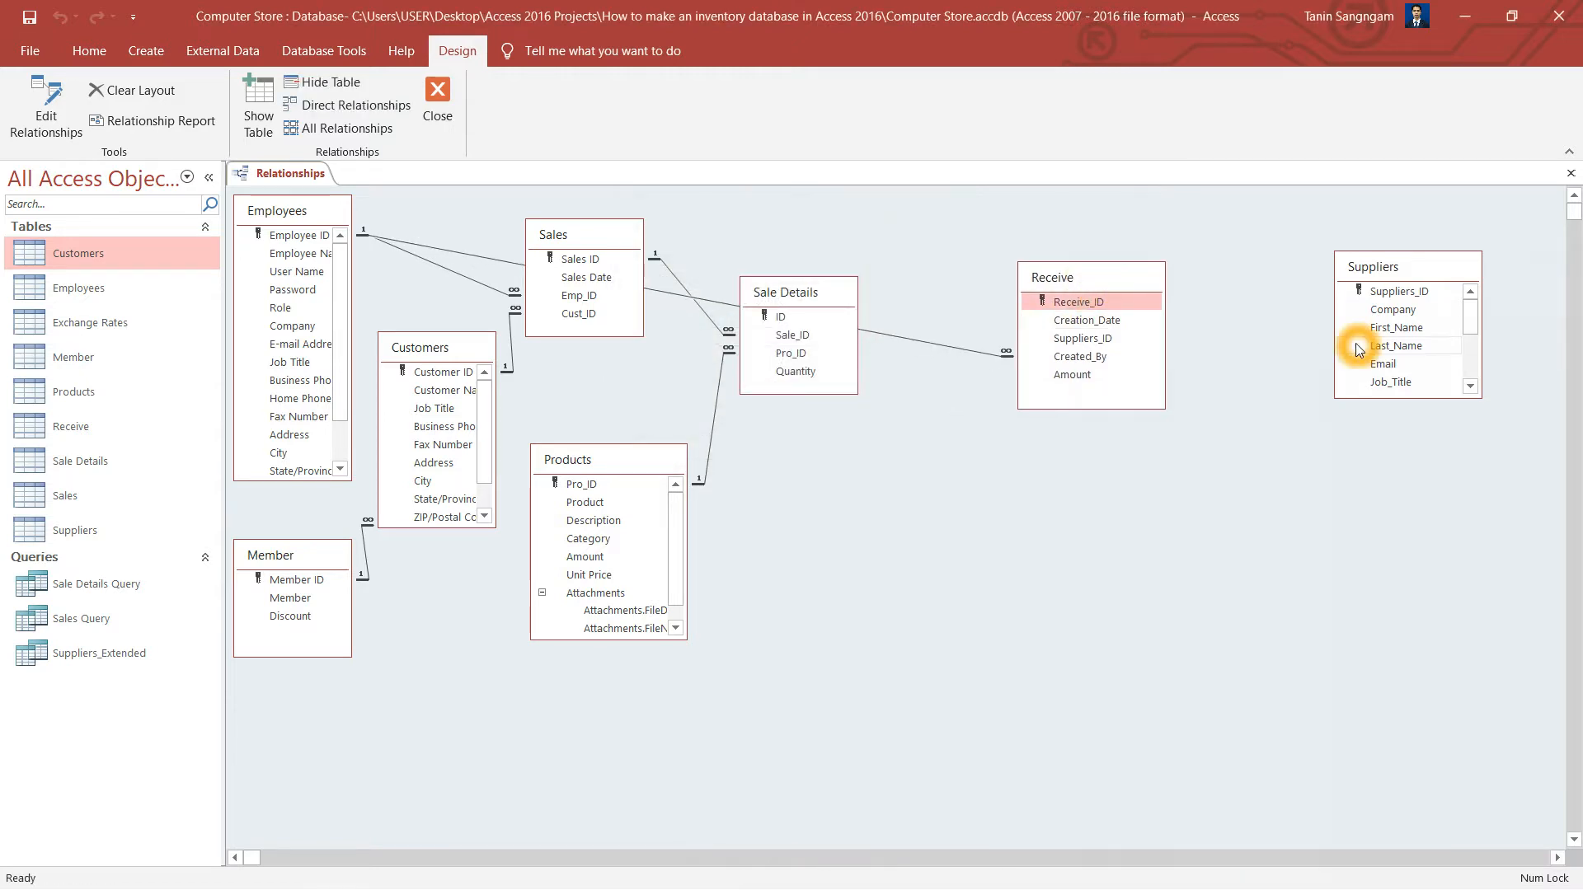
{"action": "left_click_drag", "start_coordinate": [1401, 399], "coordinate": [1431, 569]}
{"action": "left_click_drag", "start_coordinate": [1398, 292], "coordinate": [1103, 344]}
{"action": "left_click", "coordinate": [690, 365]}
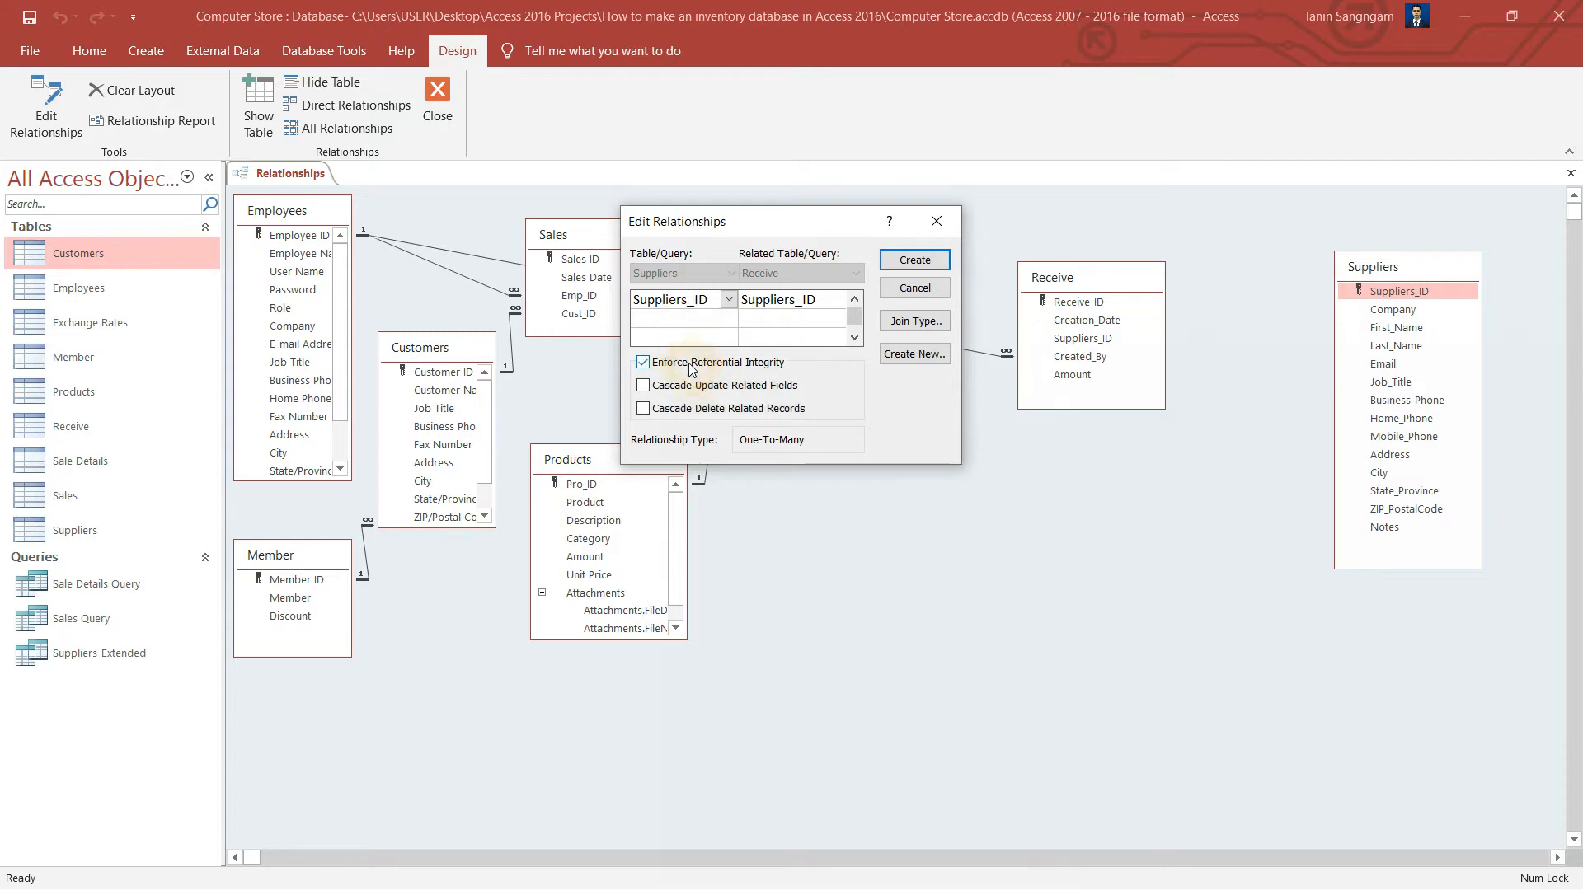
{"action": "left_click", "coordinate": [846, 611]}
{"action": "left_click", "coordinate": [713, 300]}
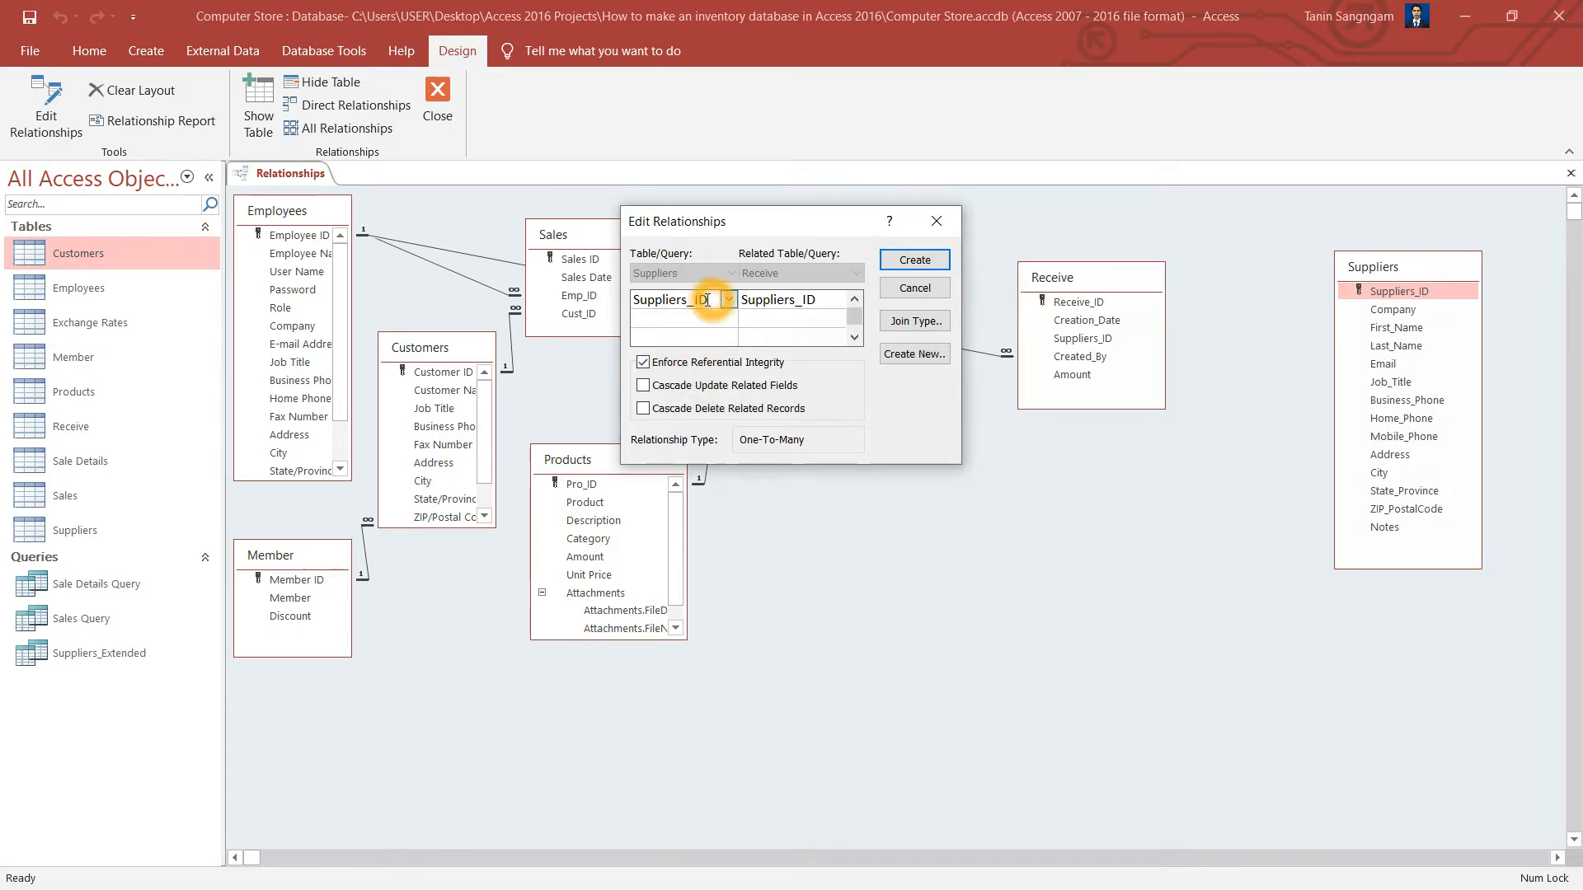
{"action": "left_click", "coordinate": [915, 260]}
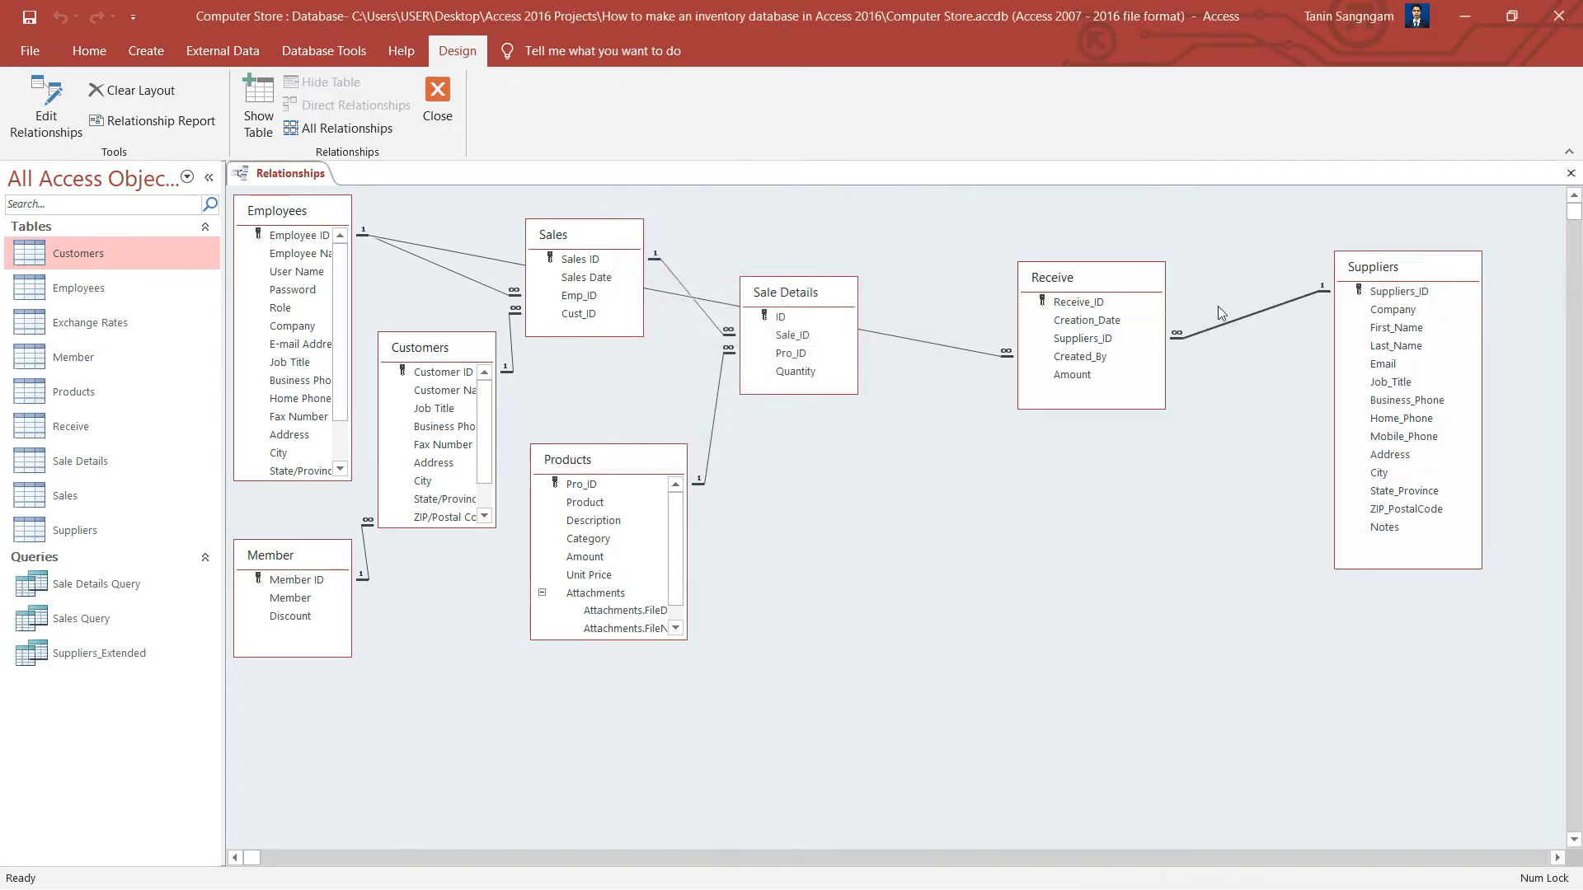
- Move the Suppliers table directly below Sale Details, beside Products, in the relationship diagram
{"action": "left_click", "coordinate": [1375, 298]}
{"action": "left_click", "coordinate": [1092, 304]}
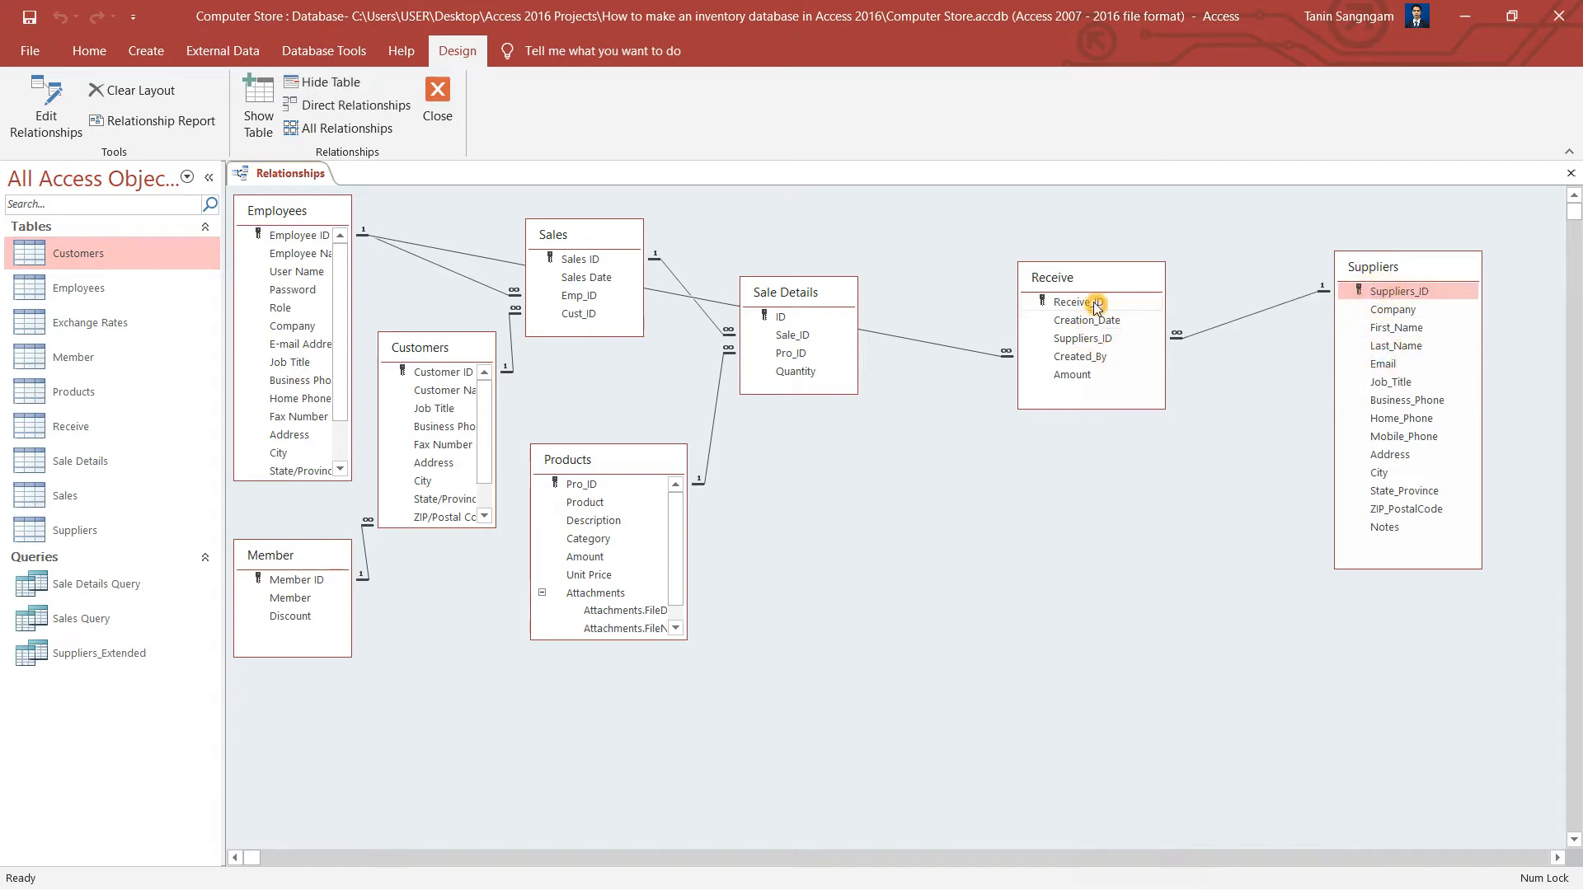
{"action": "left_click", "coordinate": [1086, 374]}
{"action": "left_click", "coordinate": [1082, 302]}
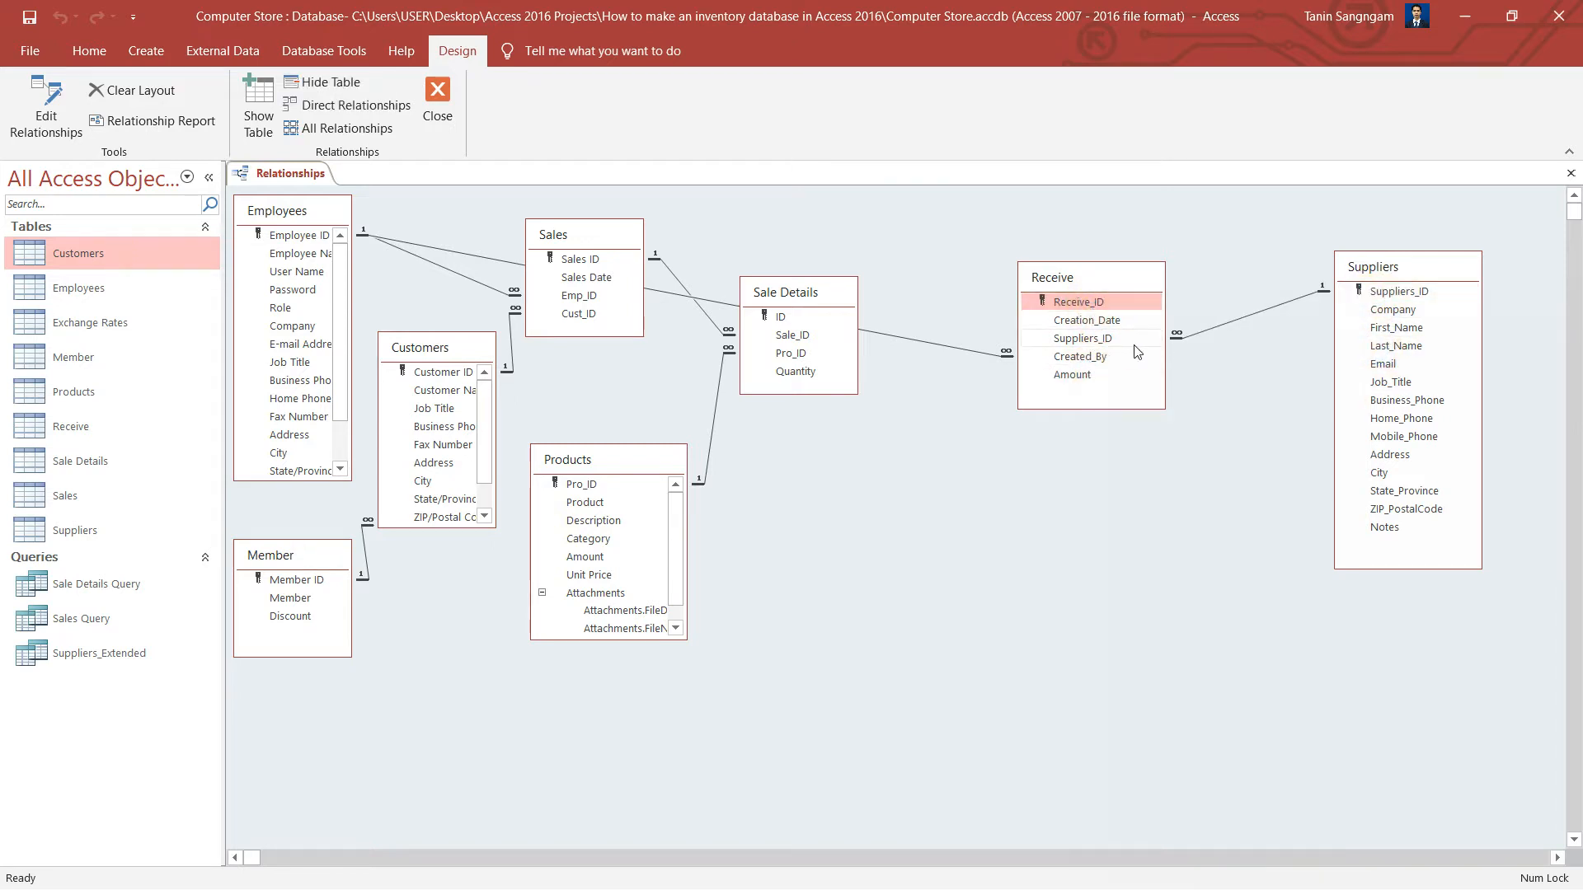
{"action": "left_click", "coordinate": [1346, 270]}
{"action": "left_click_drag", "start_coordinate": [1382, 272], "coordinate": [793, 446]}
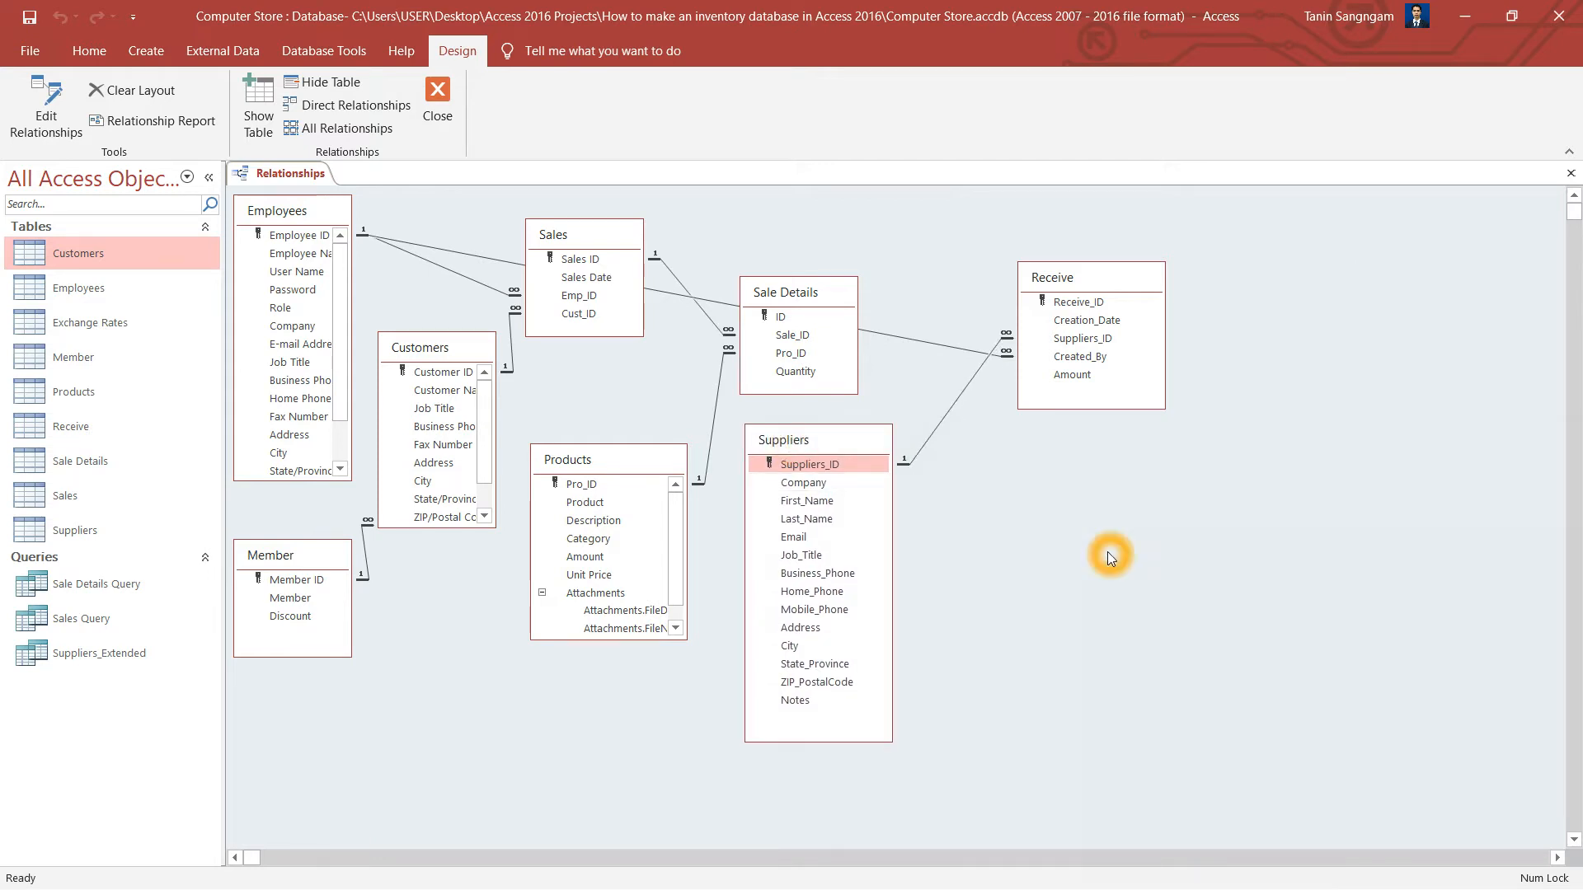
- Save the relationship diagram's layout and close it
{"action": "right_click", "coordinate": [299, 174]}
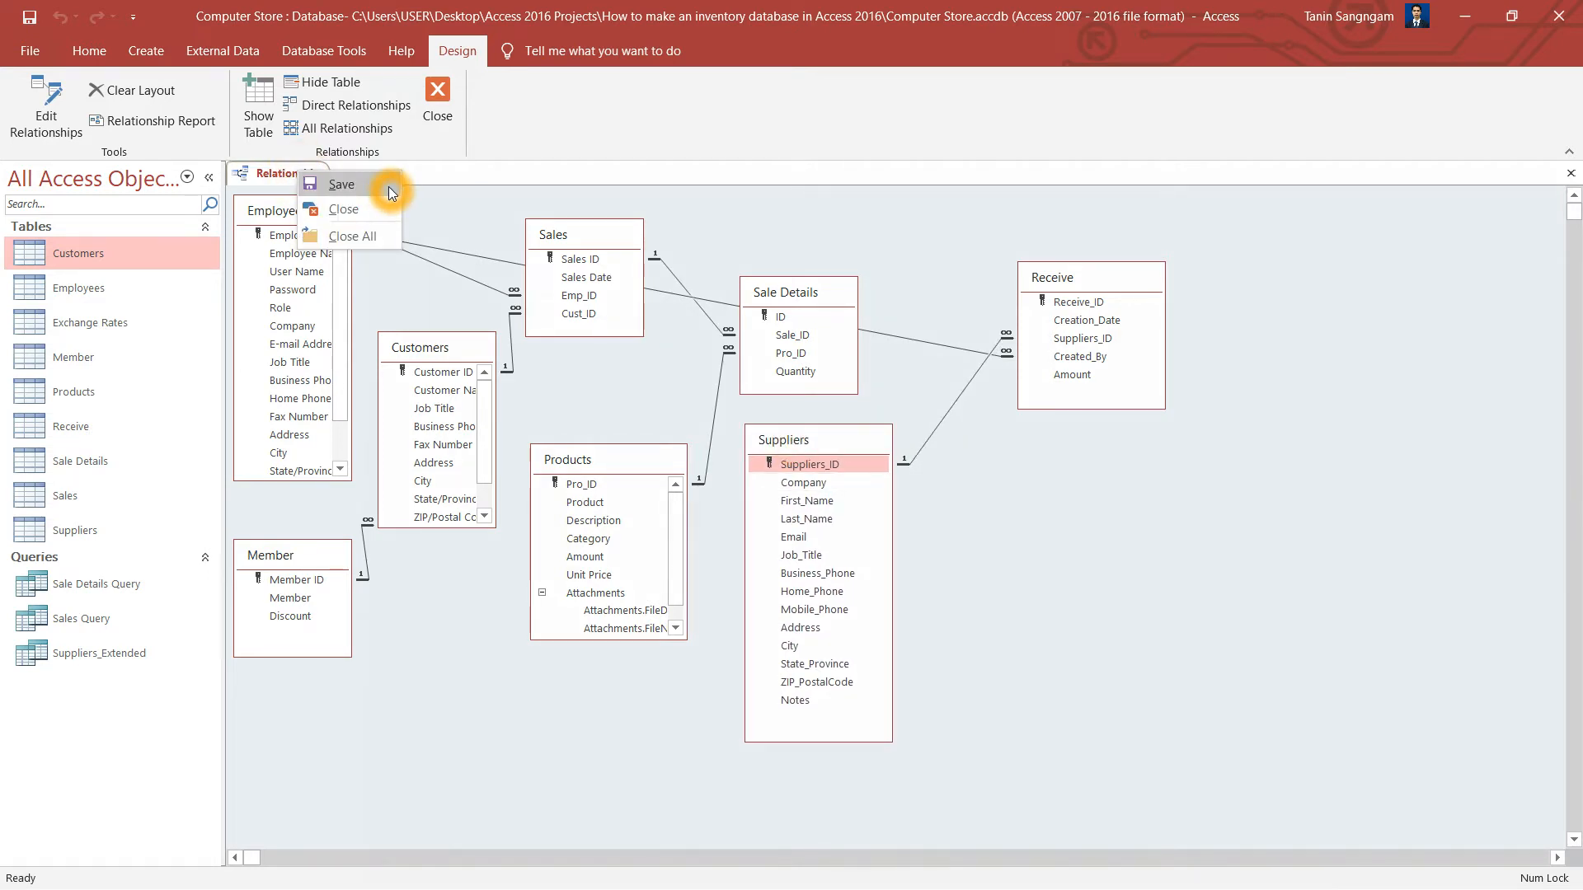
{"action": "left_click", "coordinate": [389, 187]}
{"action": "right_click", "coordinate": [280, 174]}
{"action": "left_click", "coordinate": [346, 210]}
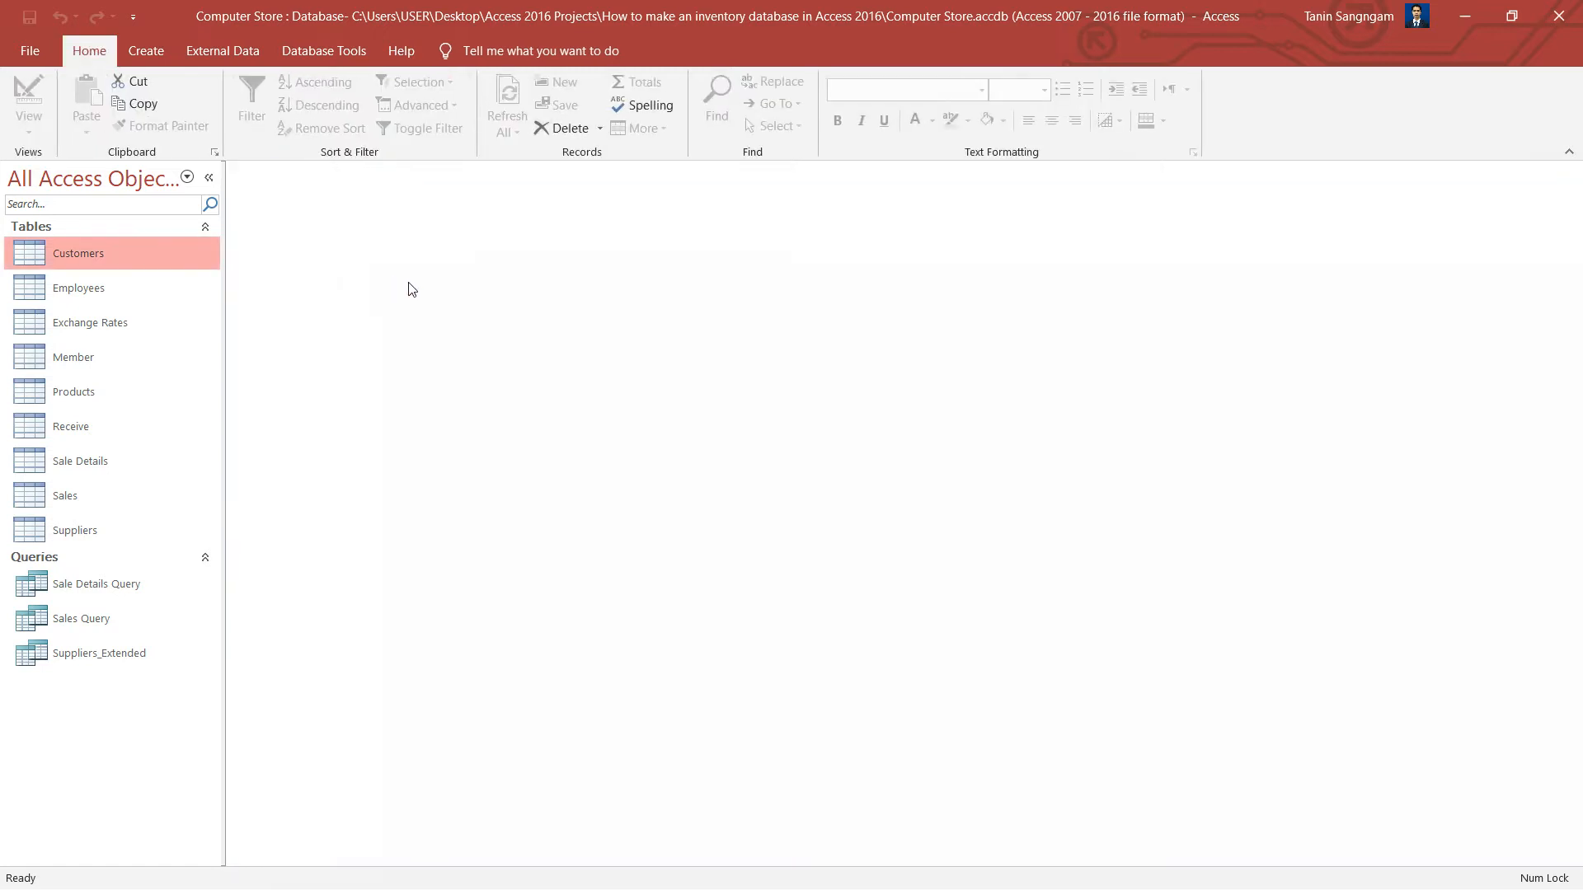
{"action": "left_click", "coordinate": [126, 665]}
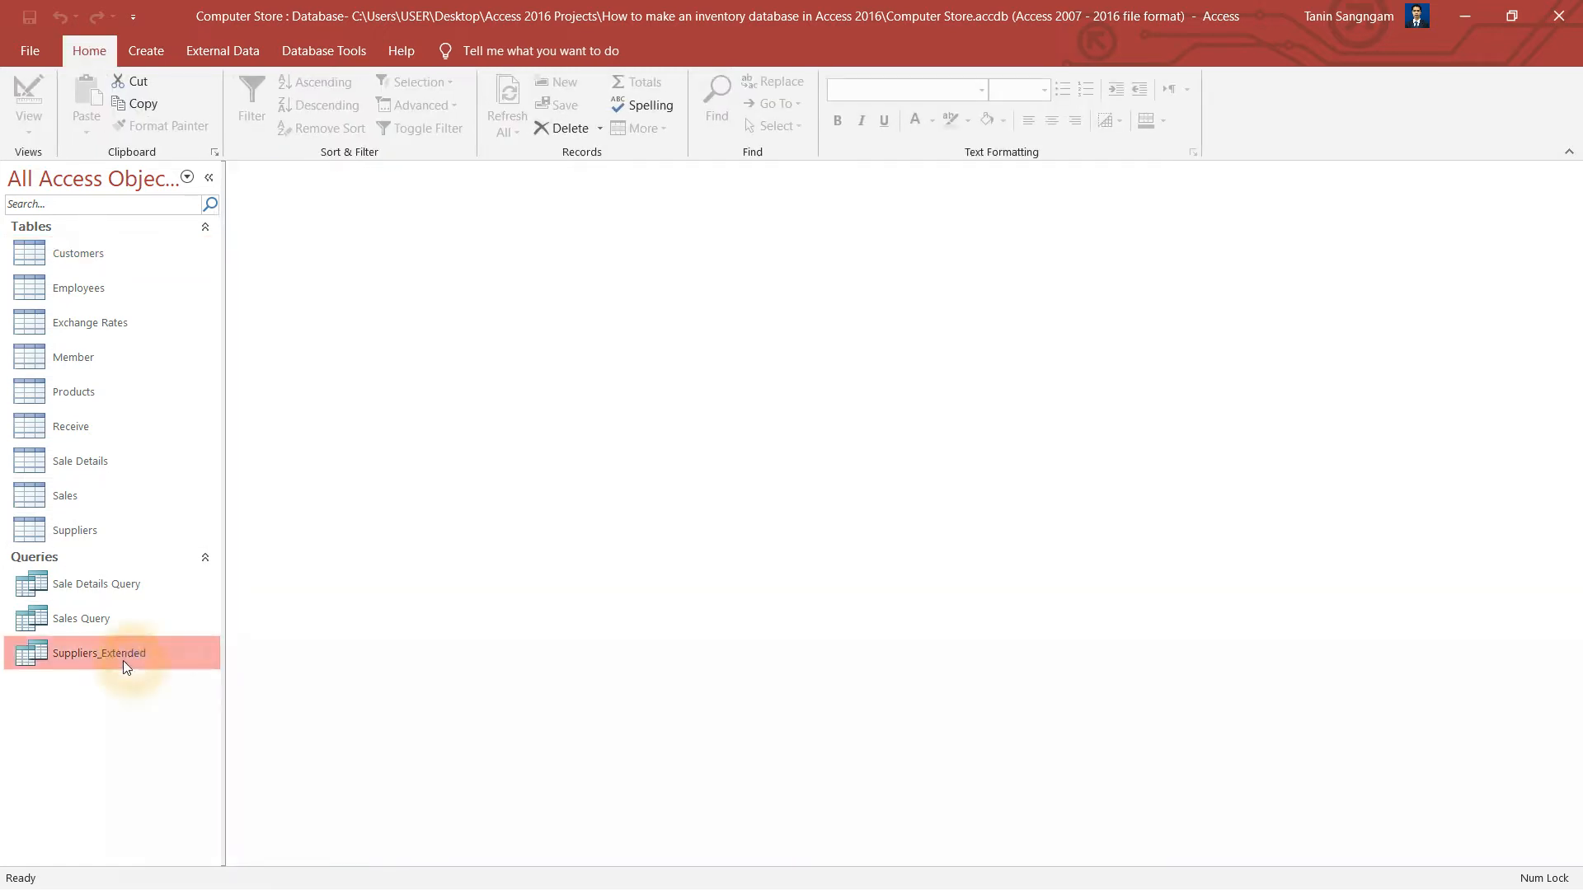
{"action": "left_click", "coordinate": [128, 592]}
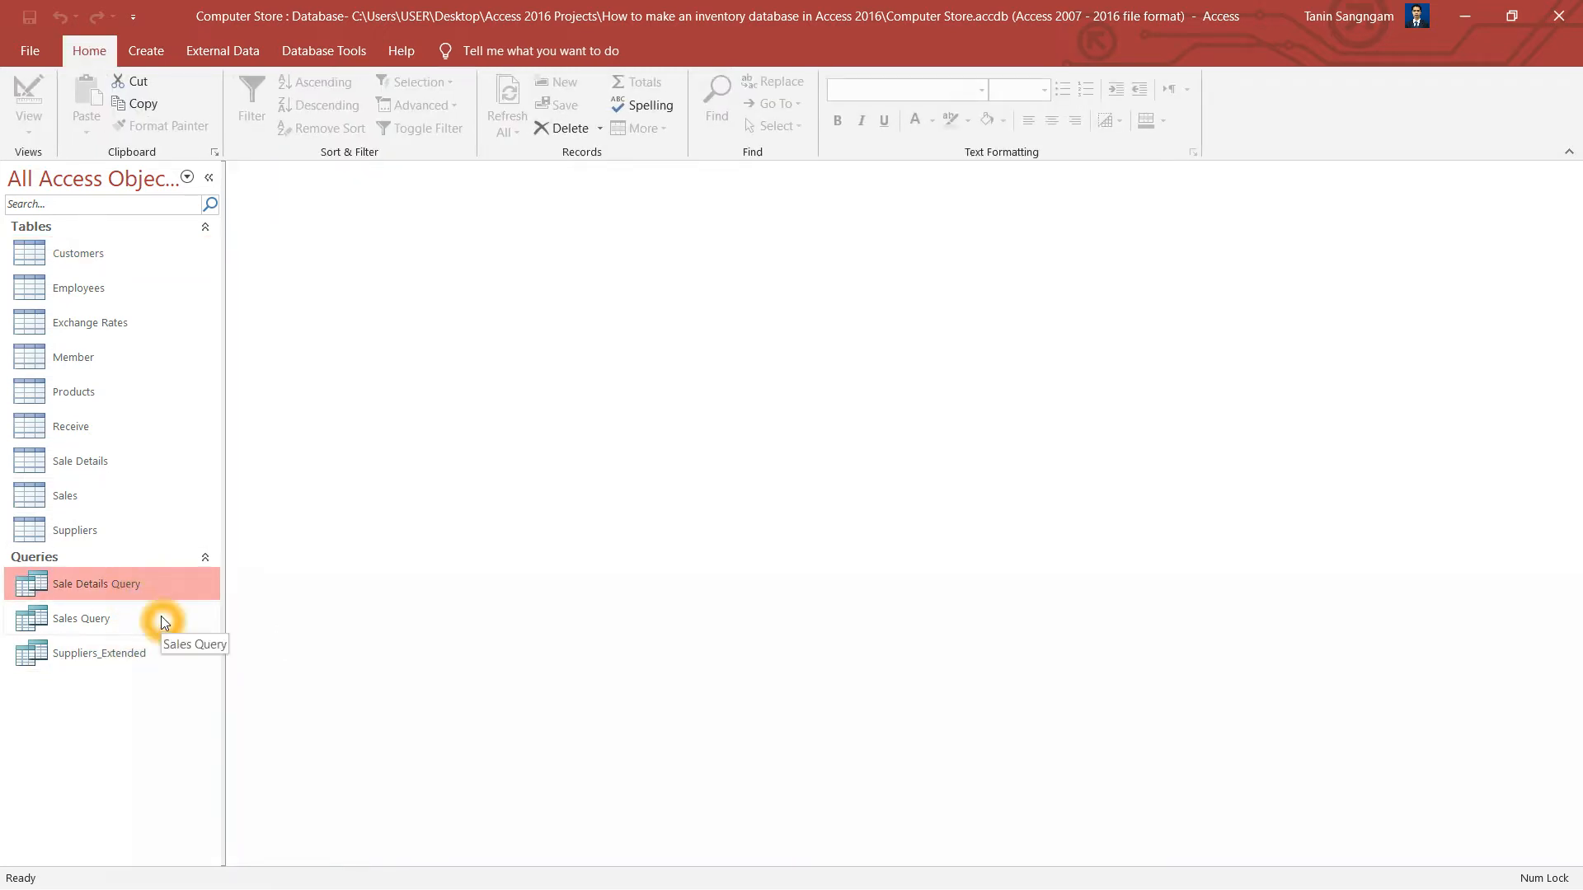
- Open the Receive table and widen its Created_By, Suppliers_ID and Amount columns
{"action": "double_click", "coordinate": [117, 425]}
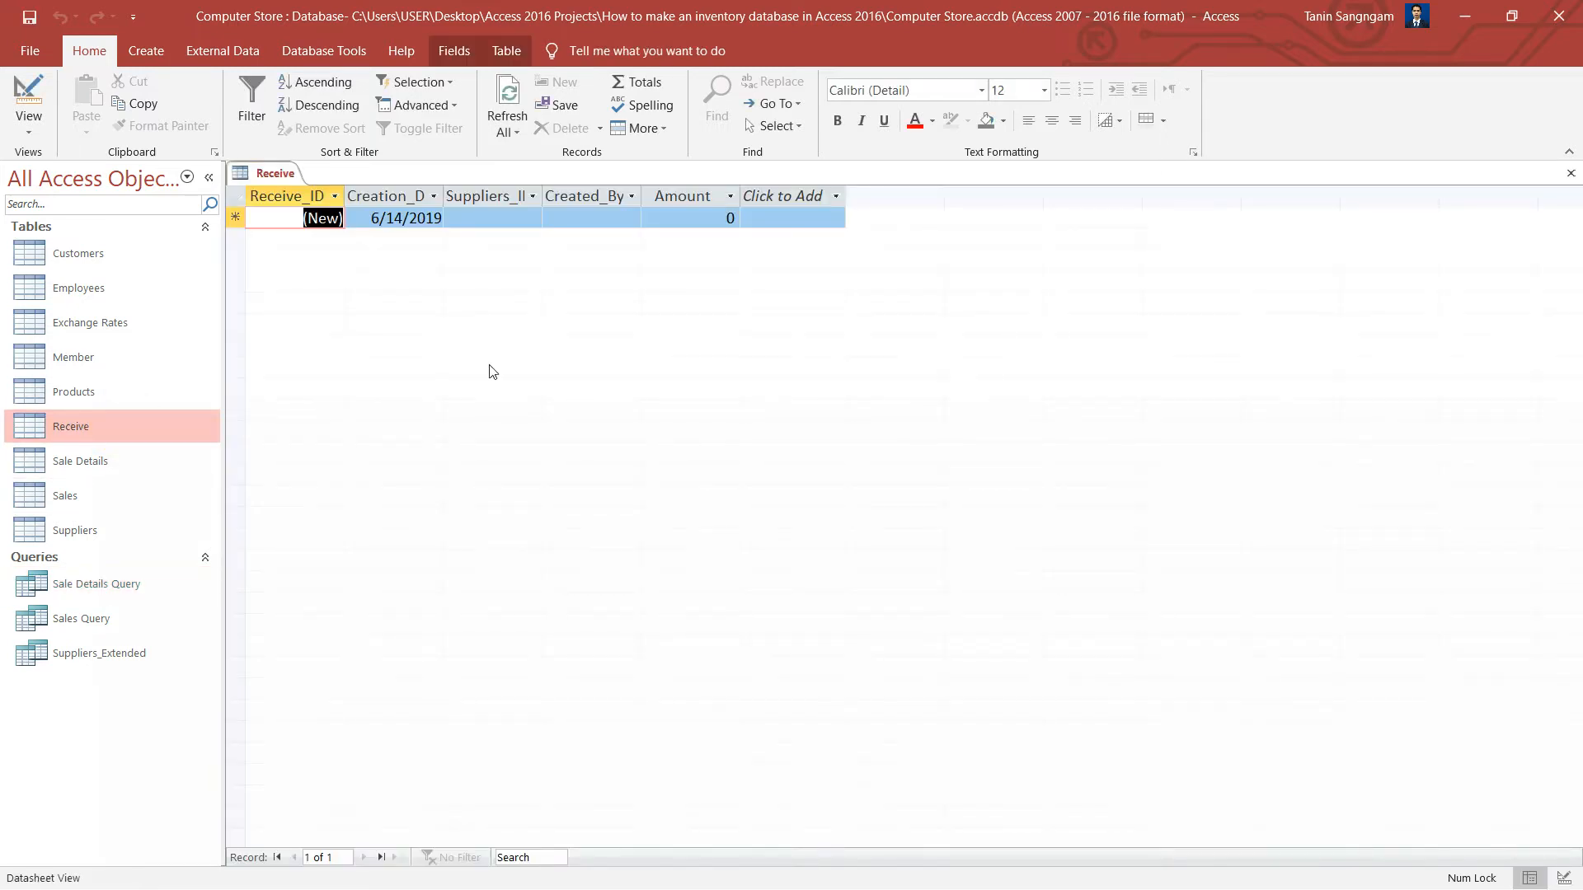
{"action": "double_click", "coordinate": [644, 196]}
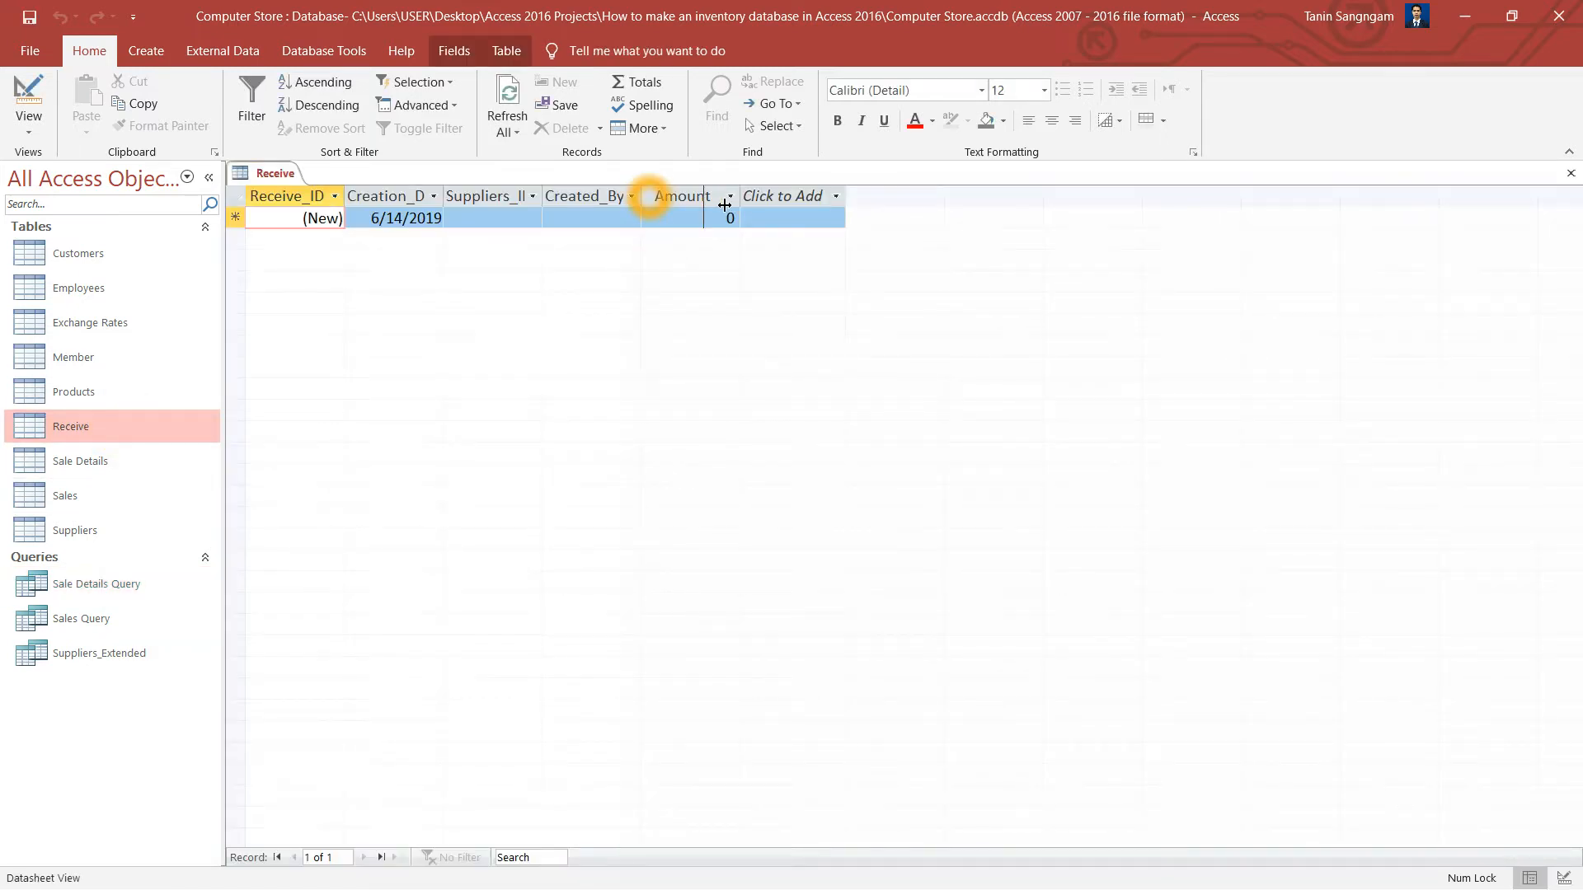
{"action": "left_click", "coordinate": [546, 198]}
{"action": "left_click", "coordinate": [654, 211]}
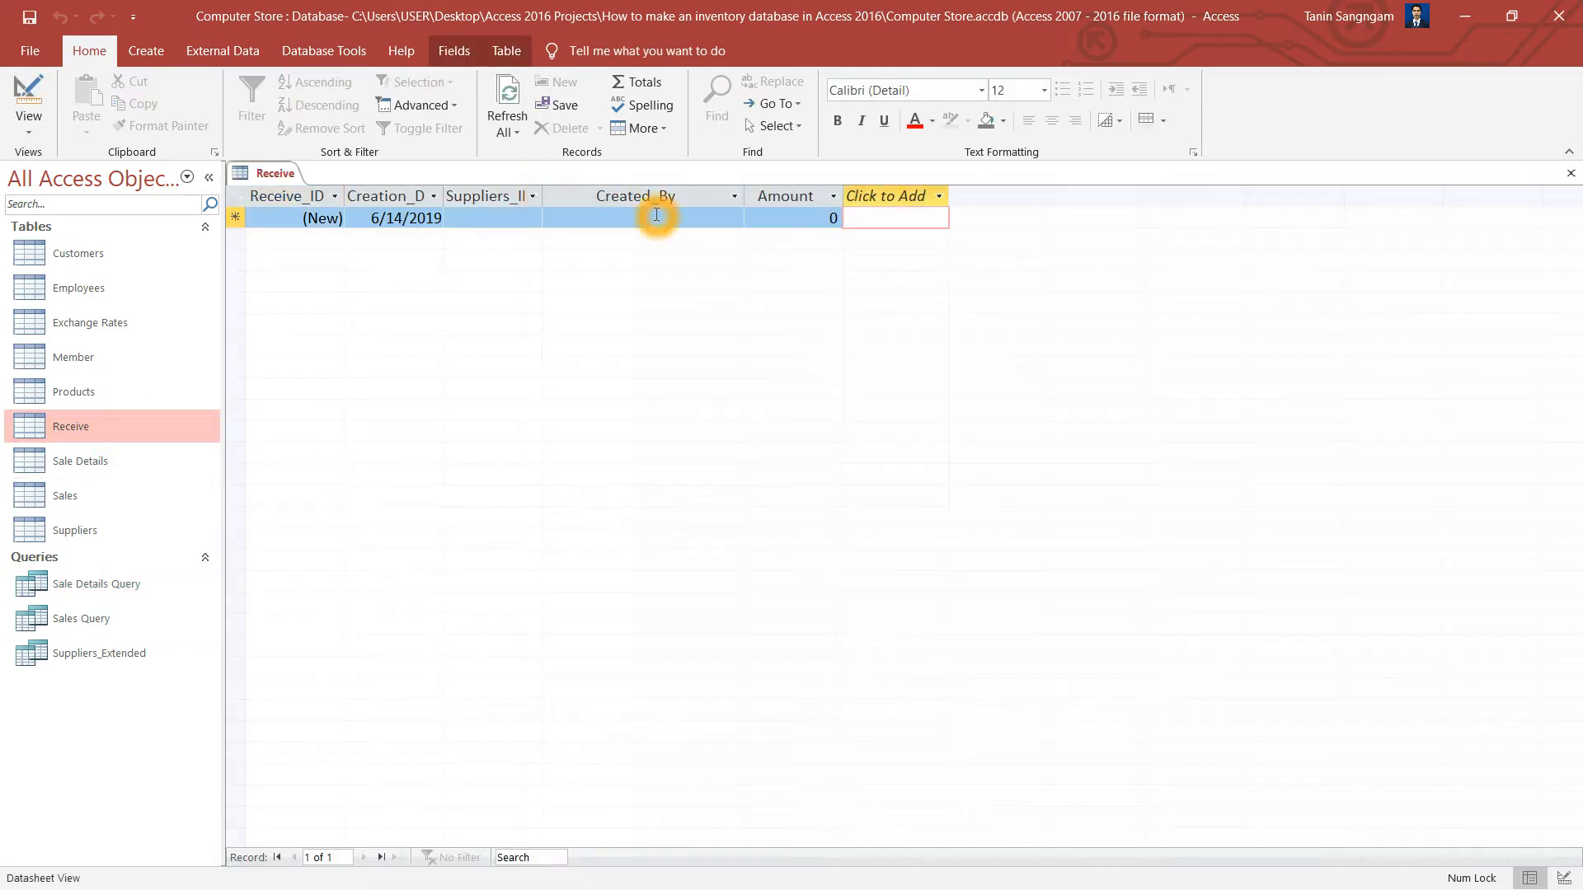
{"action": "double_click", "coordinate": [544, 196]}
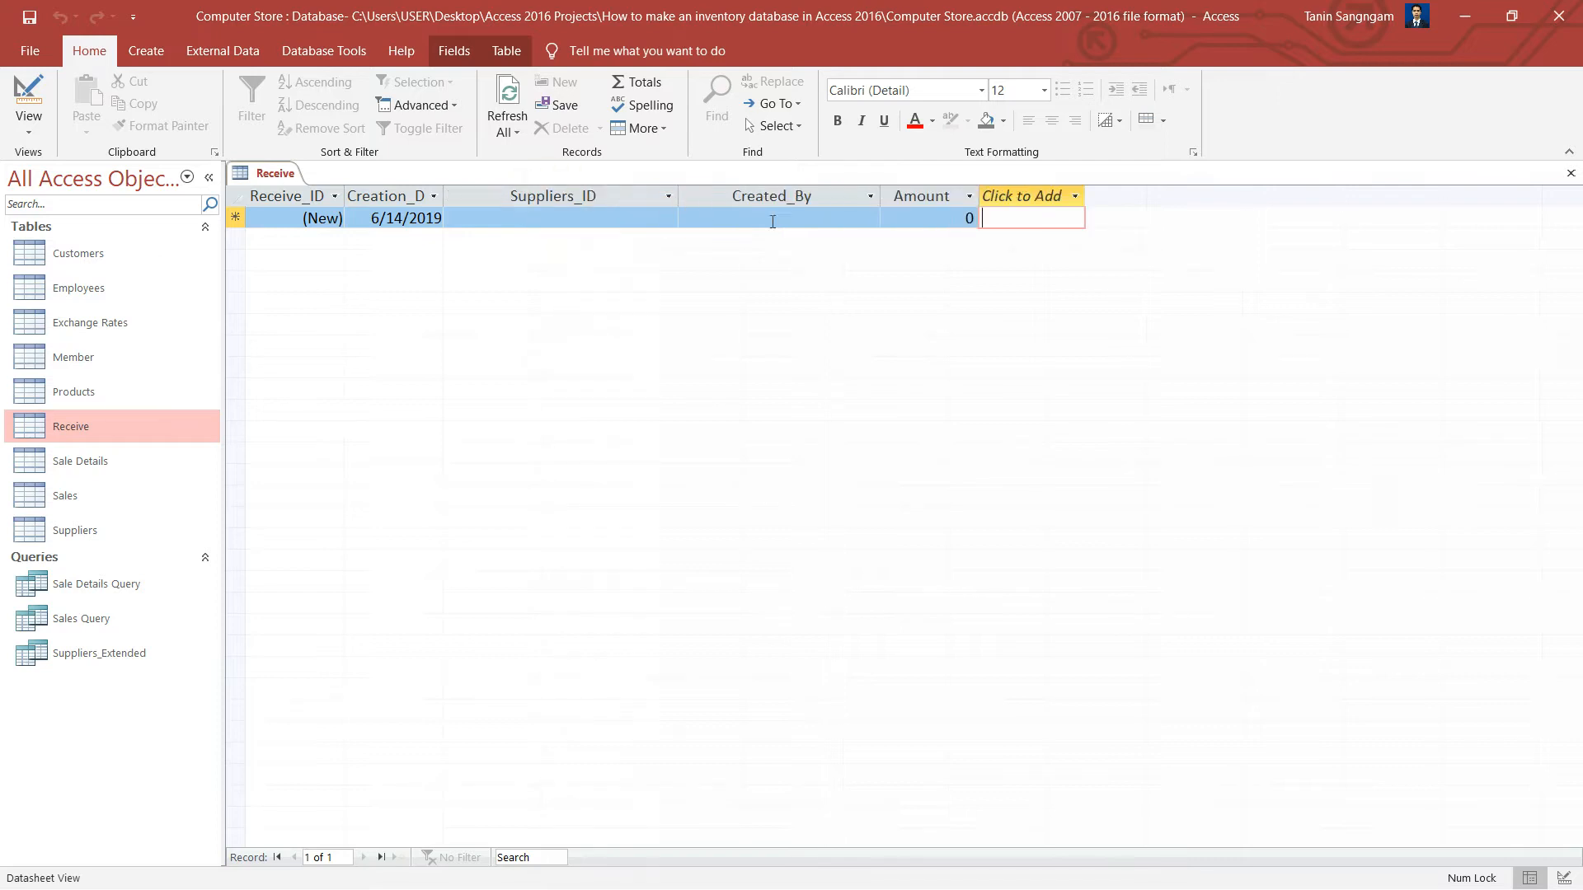
{"action": "double_click", "coordinate": [979, 196]}
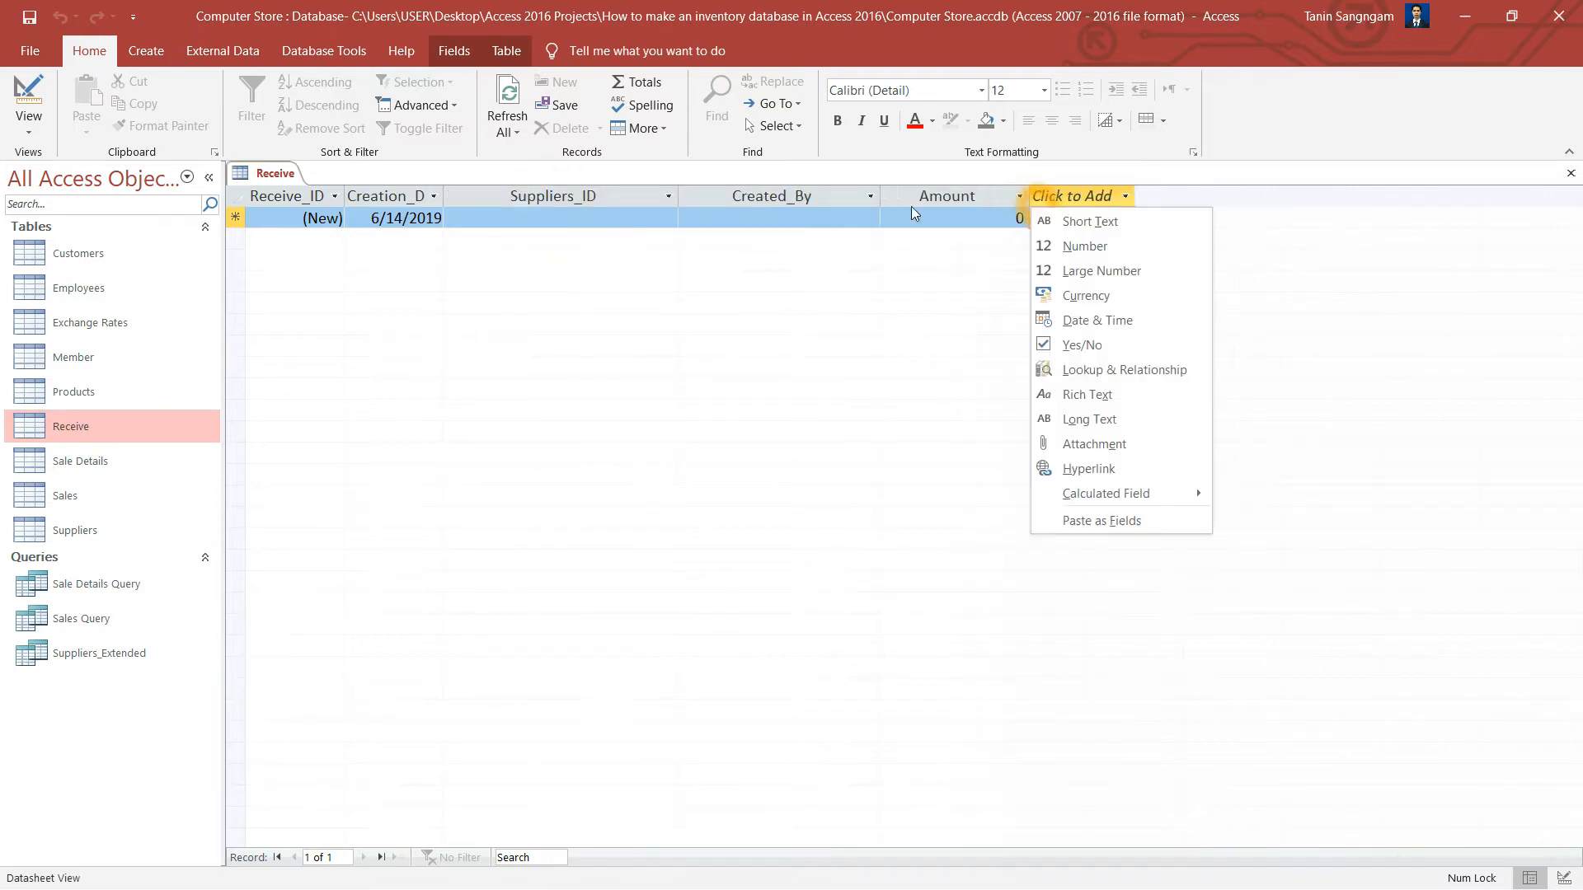
- Widen the Receive_ID and Creation_Date columns and center the Receive_ID values
{"action": "left_click", "coordinate": [347, 190]}
{"action": "double_click", "coordinate": [348, 189]}
{"action": "left_click", "coordinate": [363, 195]}
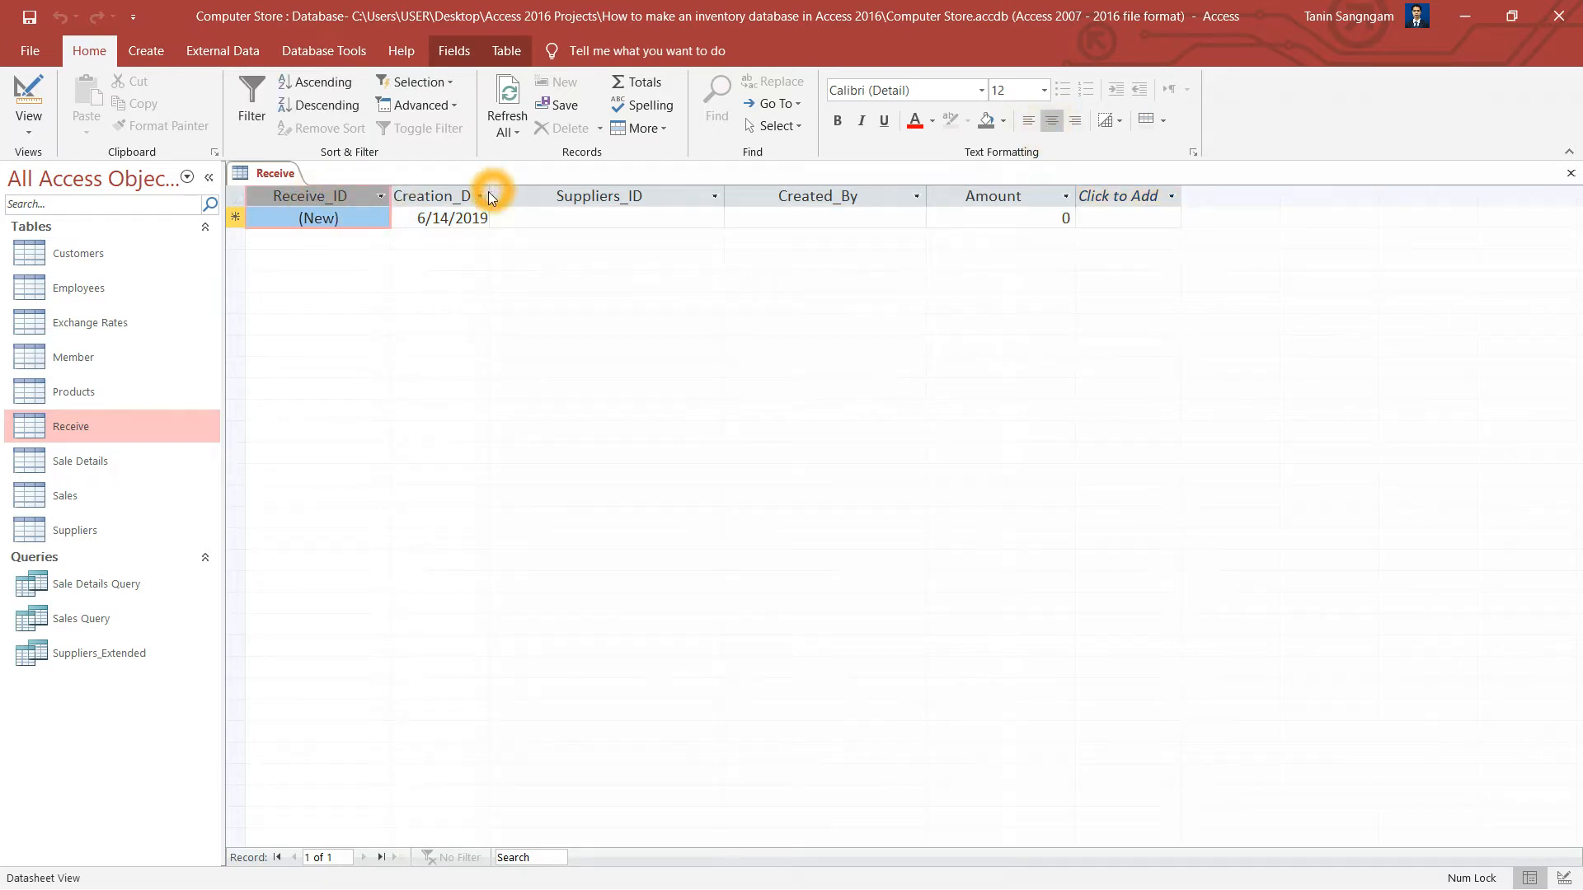
{"action": "left_click_drag", "start_coordinate": [491, 196], "coordinate": [624, 210]}
- Check the Suppliers_ID and Created_By lookup lists in the new record and widen the Created_By column further
{"action": "left_click", "coordinate": [723, 216]}
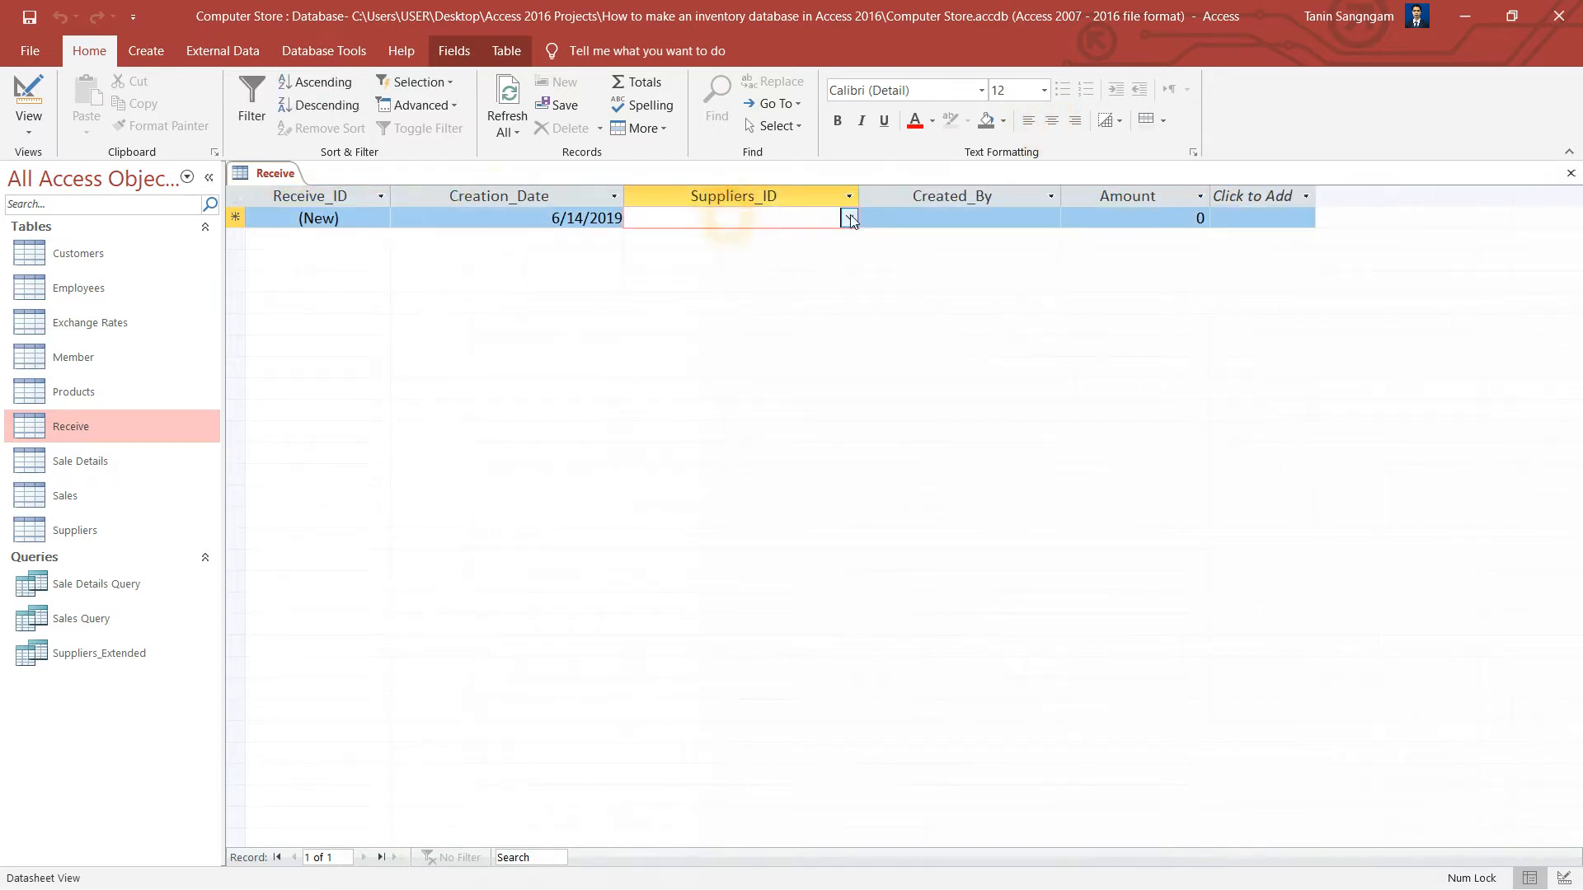
{"action": "left_click", "coordinate": [849, 215]}
{"action": "left_click", "coordinate": [954, 225]}
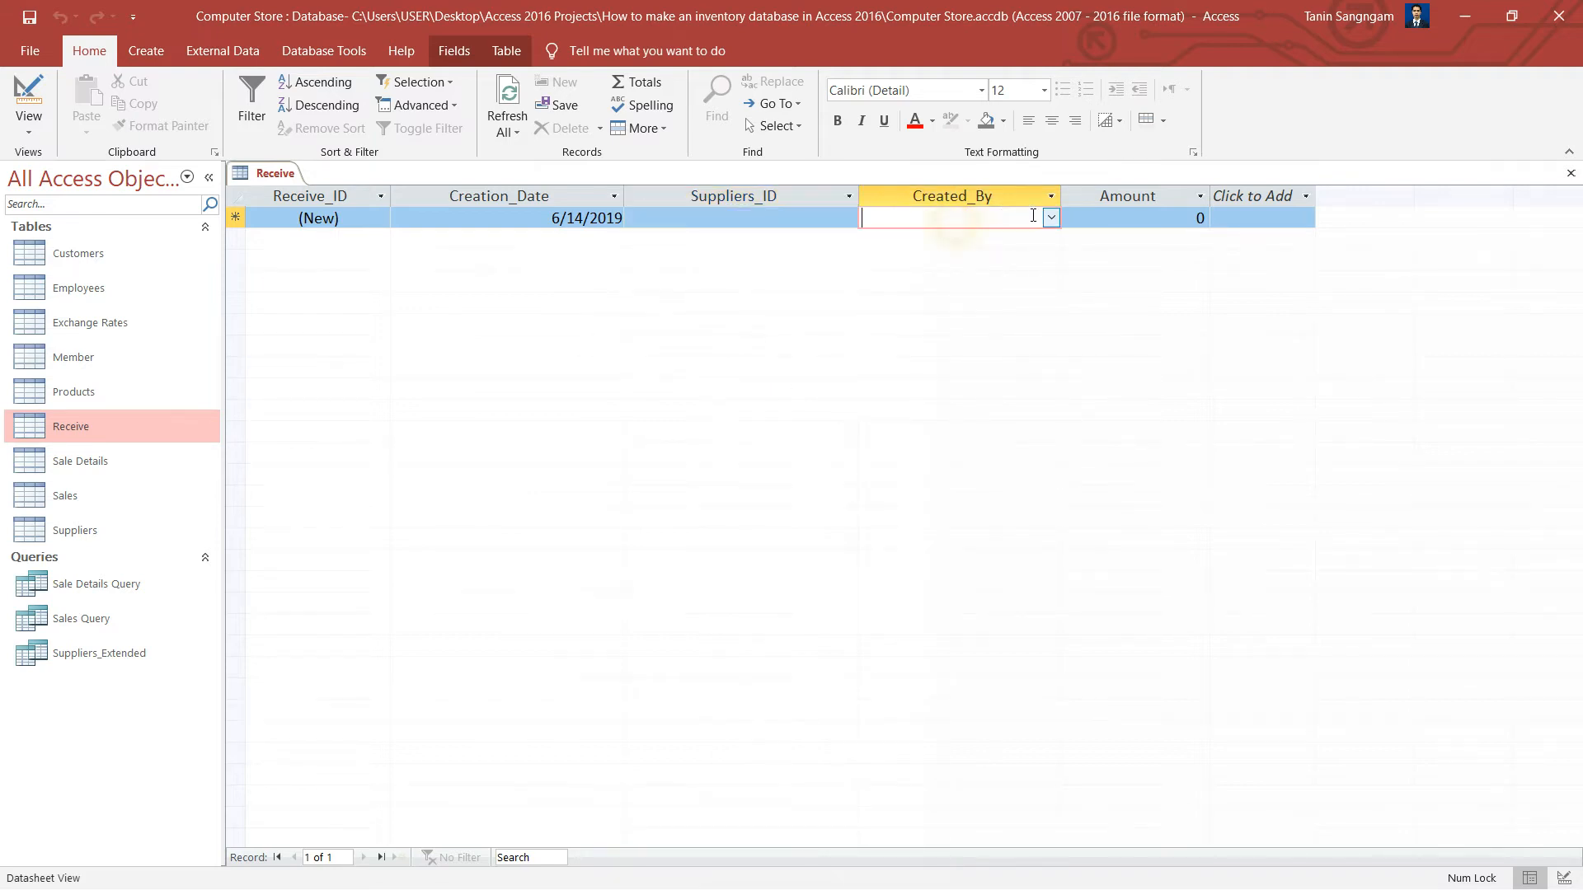
{"action": "left_click", "coordinate": [1053, 216]}
{"action": "left_click_drag", "start_coordinate": [1060, 199], "coordinate": [1127, 208]}
{"action": "left_click", "coordinate": [818, 221]}
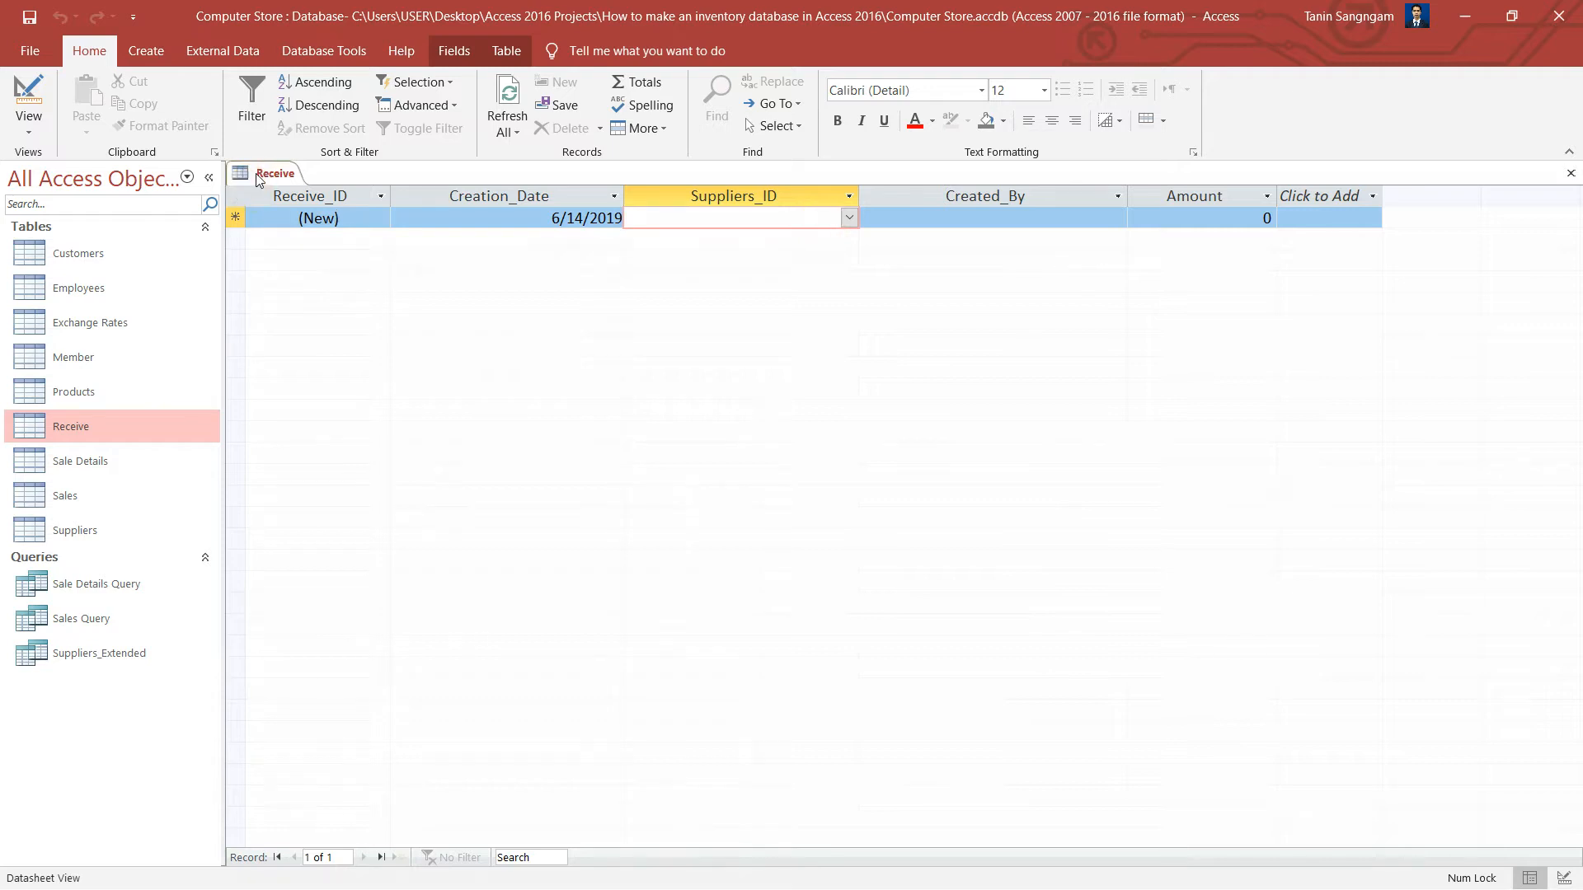
- In the Receive table's design, set the Suppliers_ID lookup's column widths to 0";1" and close the table
{"action": "right_click", "coordinate": [281, 173]}
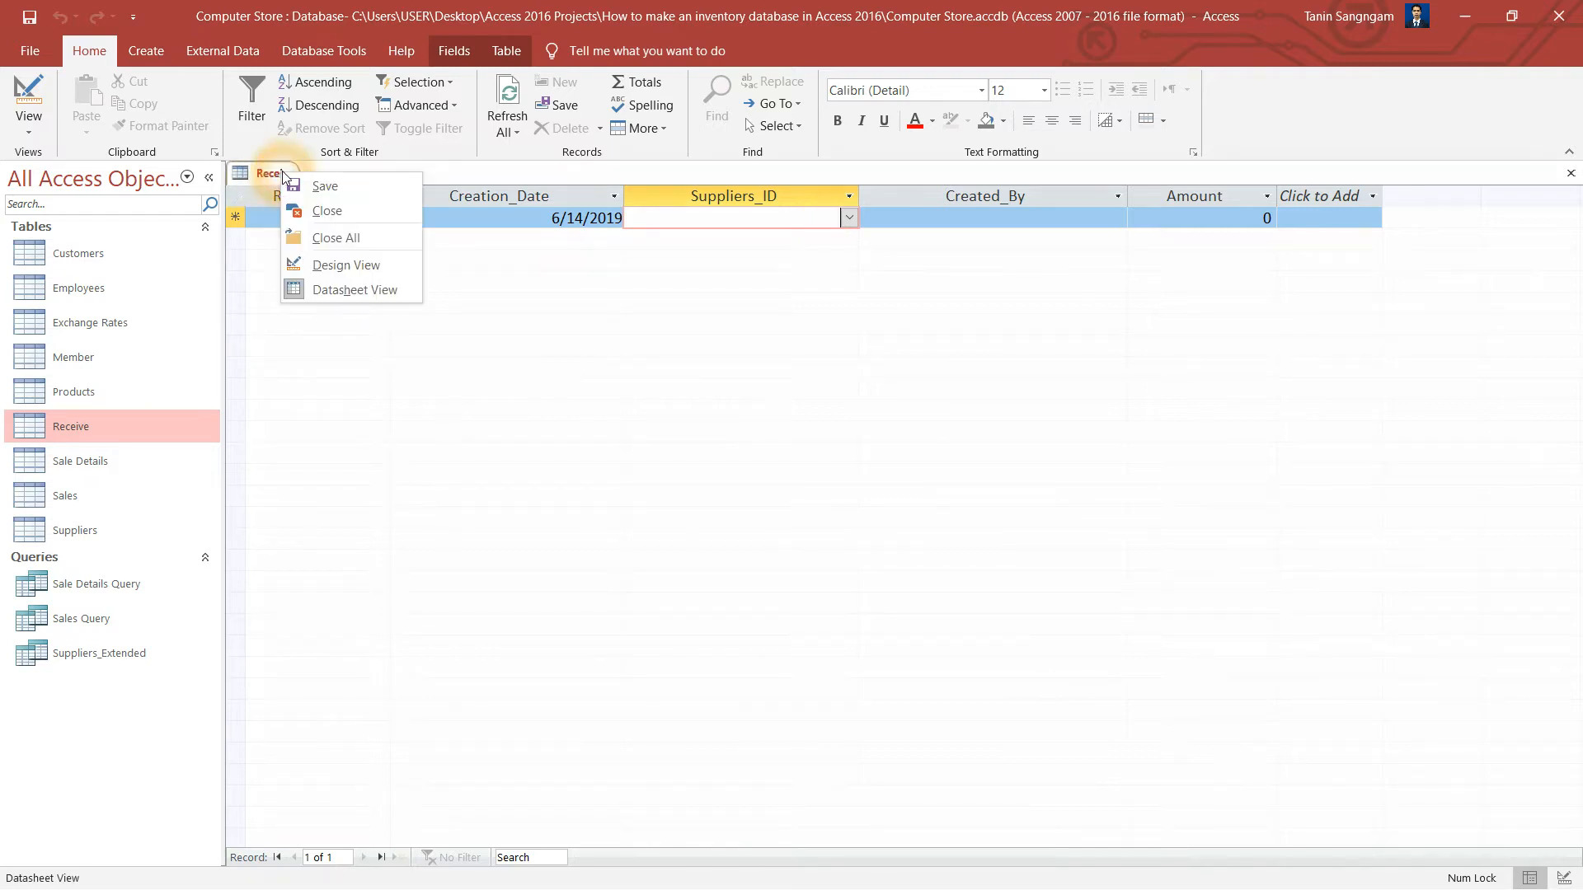
{"action": "left_click", "coordinate": [408, 264]}
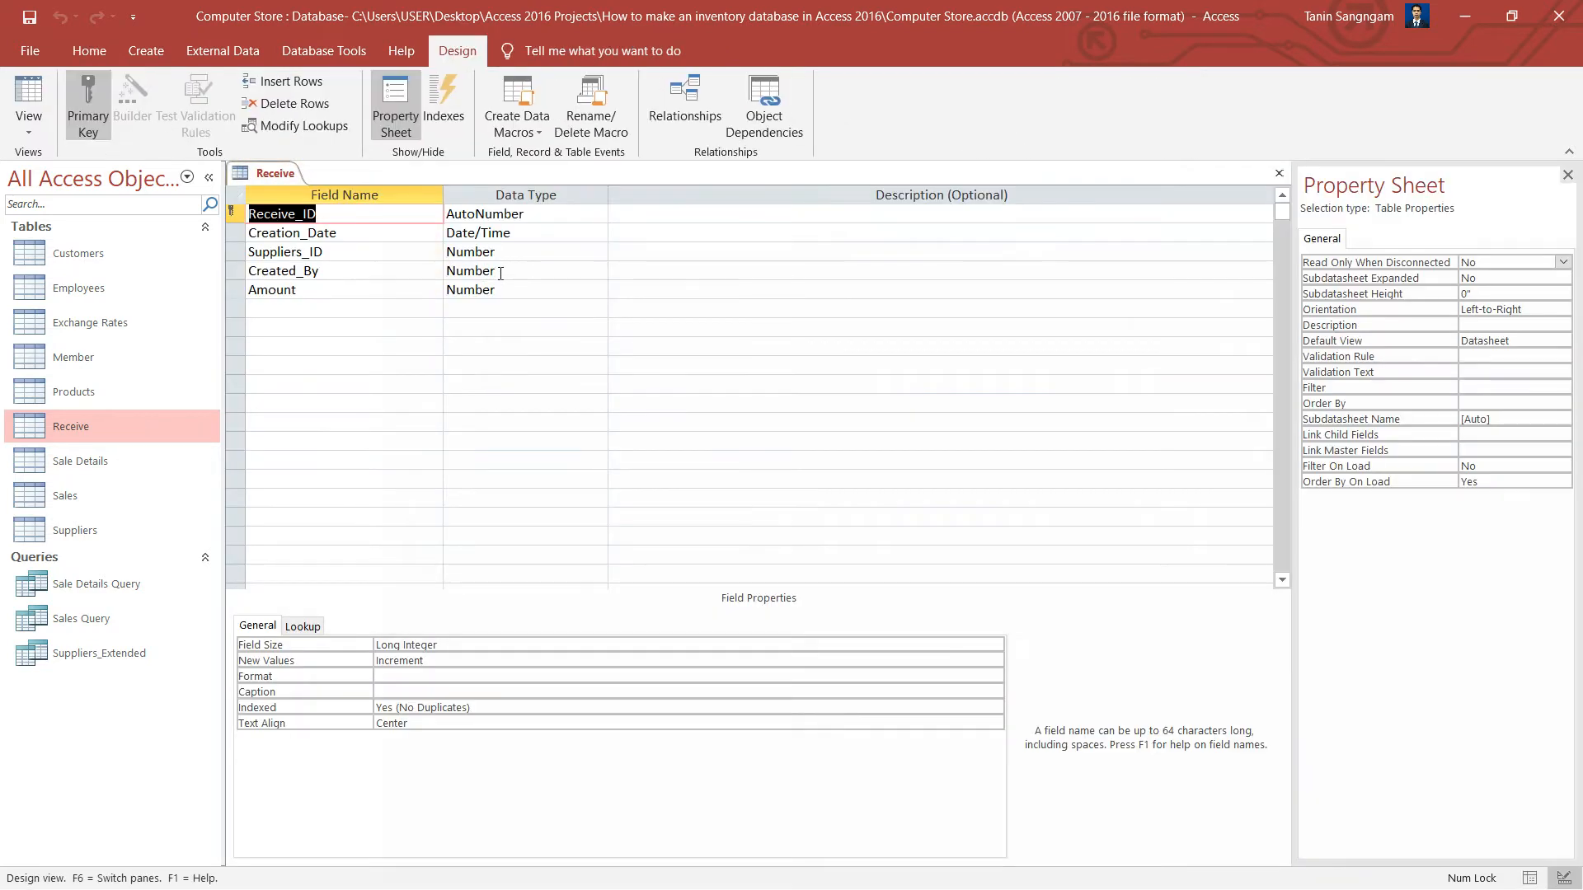
{"action": "left_click", "coordinate": [409, 255]}
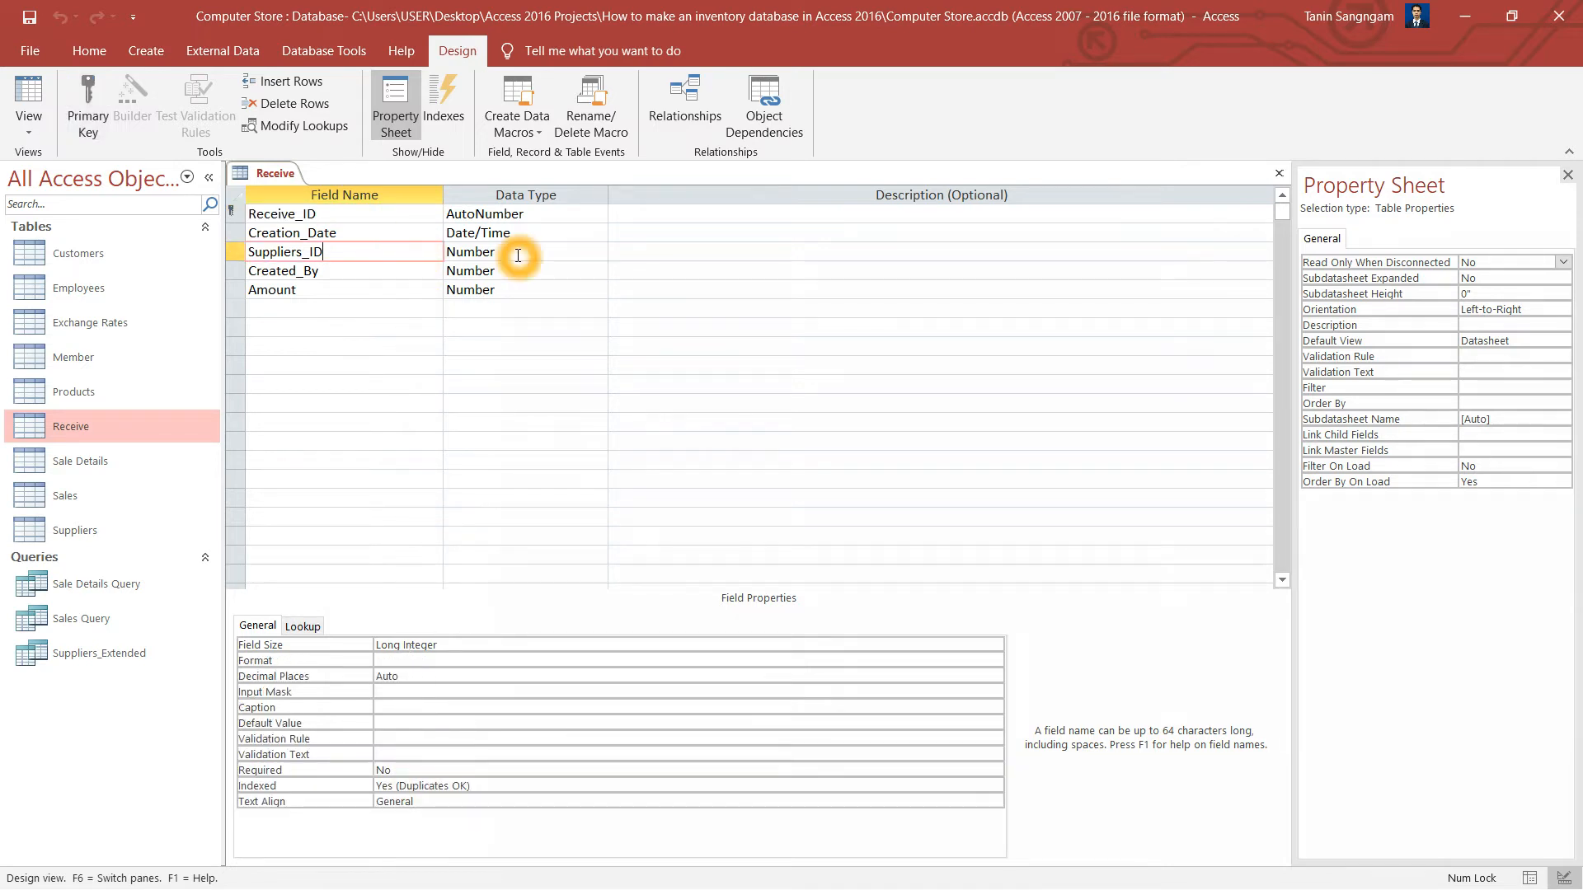
{"action": "left_click", "coordinate": [322, 627]}
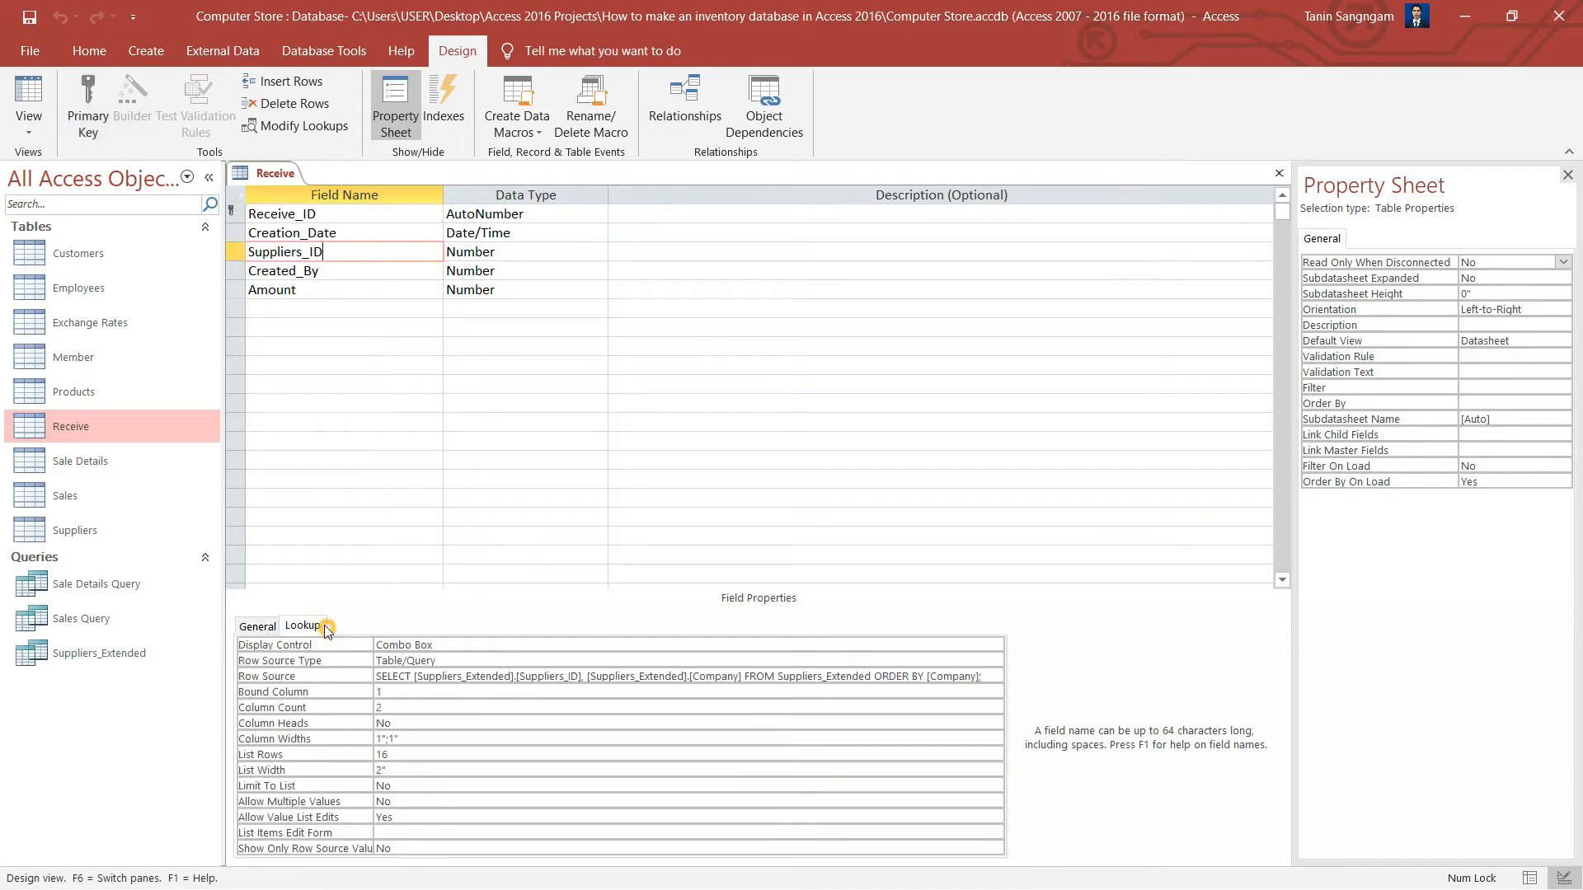
{"action": "left_click", "coordinate": [381, 739]}
{"action": "key", "text": "BackSpace"}
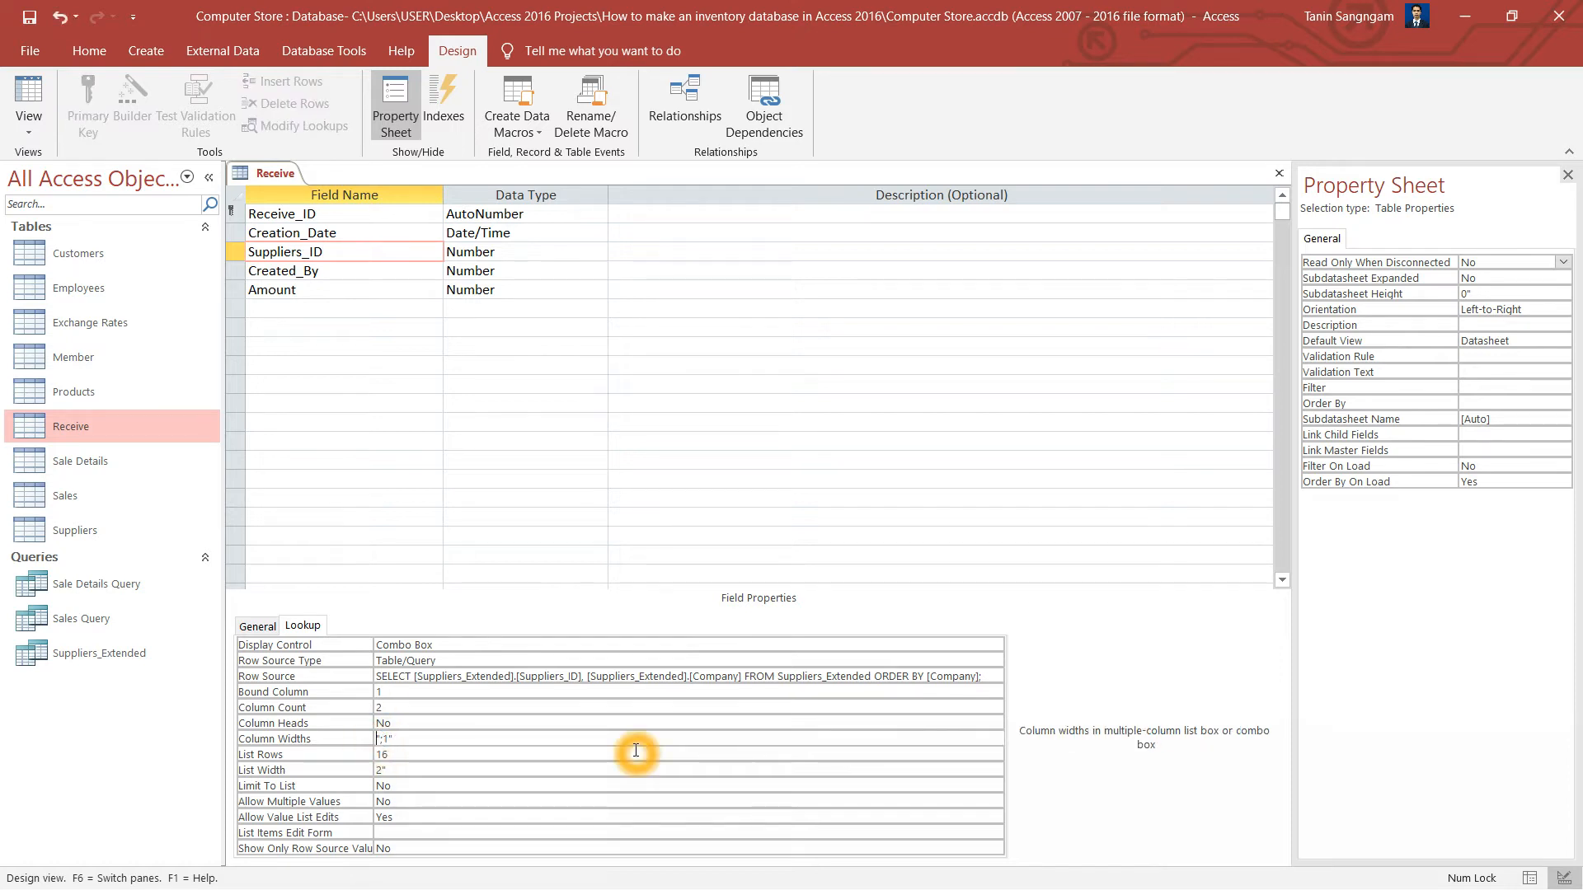
{"action": "type", "text": "0"}
{"action": "key", "text": "Return"}
{"action": "double_click", "coordinate": [428, 739]}
{"action": "left_click", "coordinate": [415, 725]}
{"action": "left_click", "coordinate": [710, 724]}
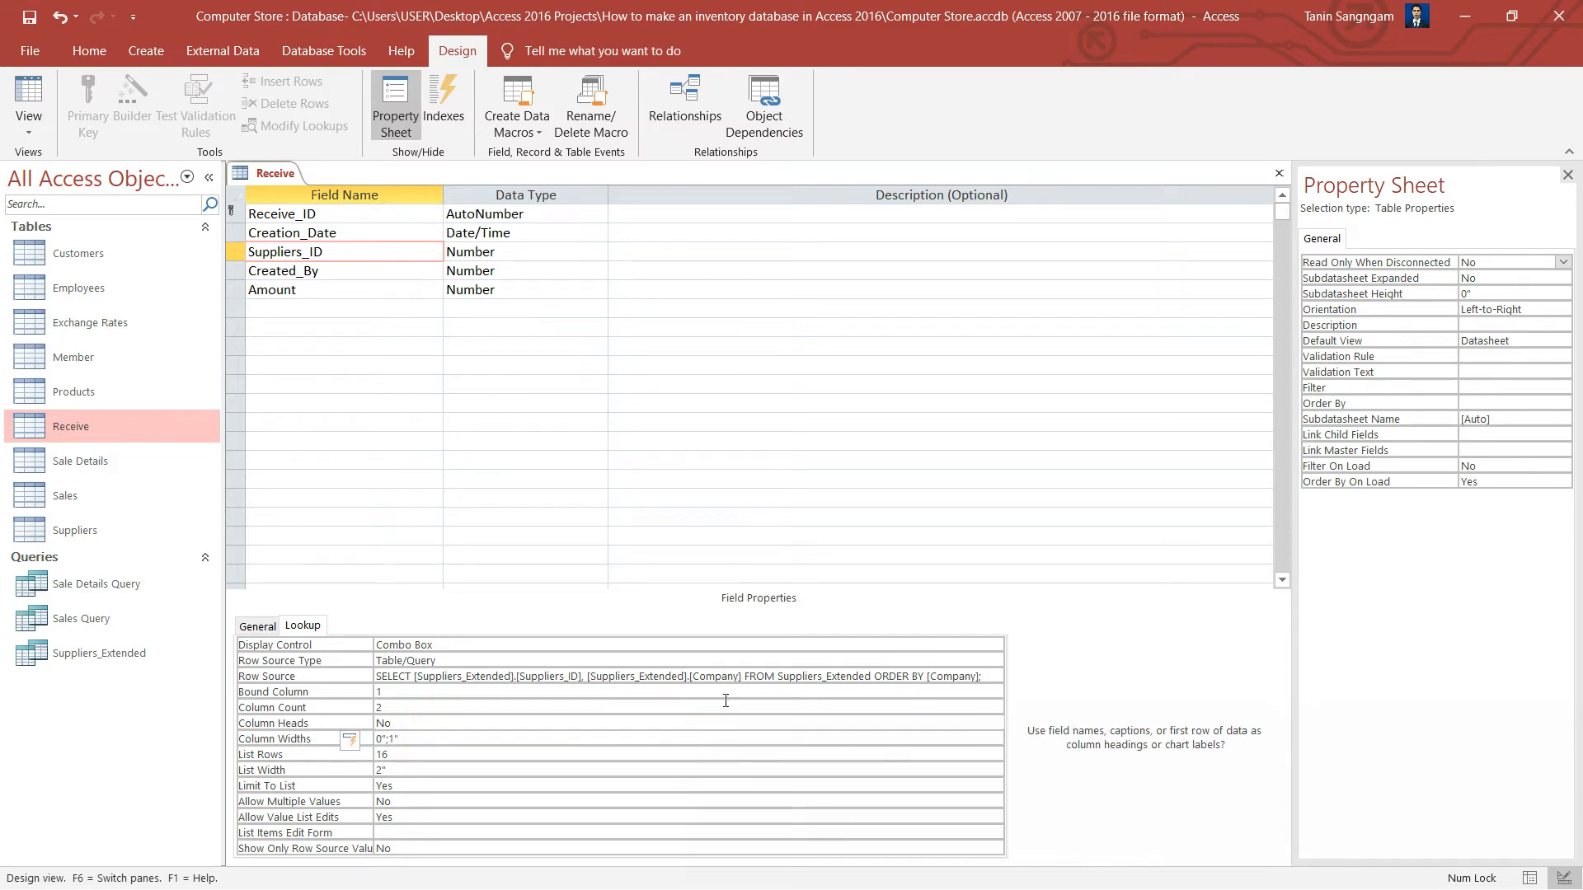
{"action": "left_click", "coordinate": [541, 352]}
{"action": "right_click", "coordinate": [277, 173]}
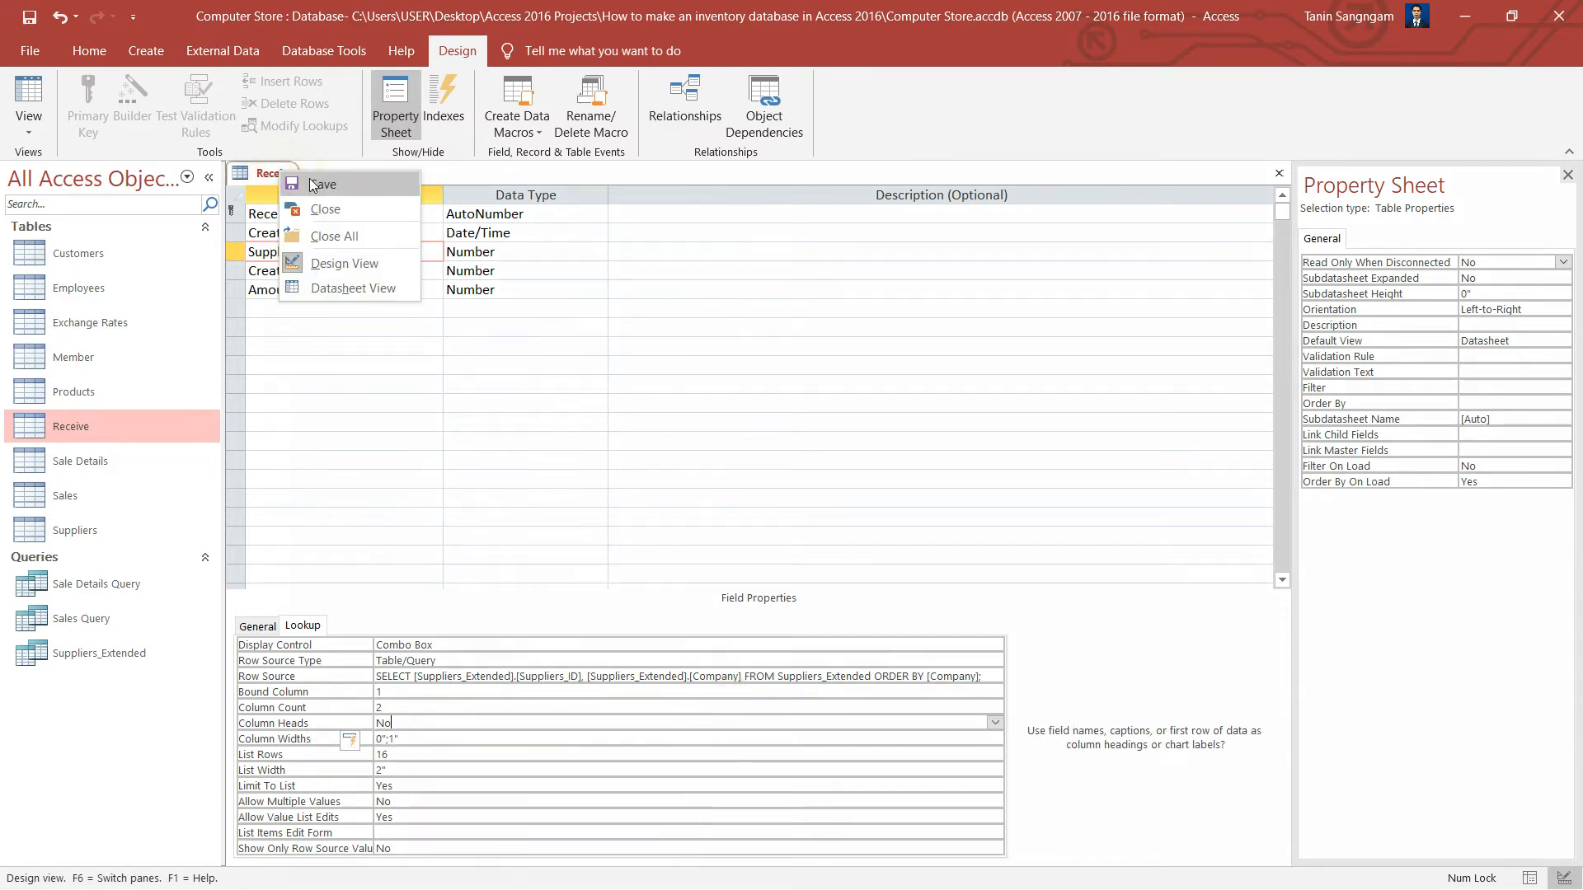
{"action": "left_click", "coordinate": [333, 212]}
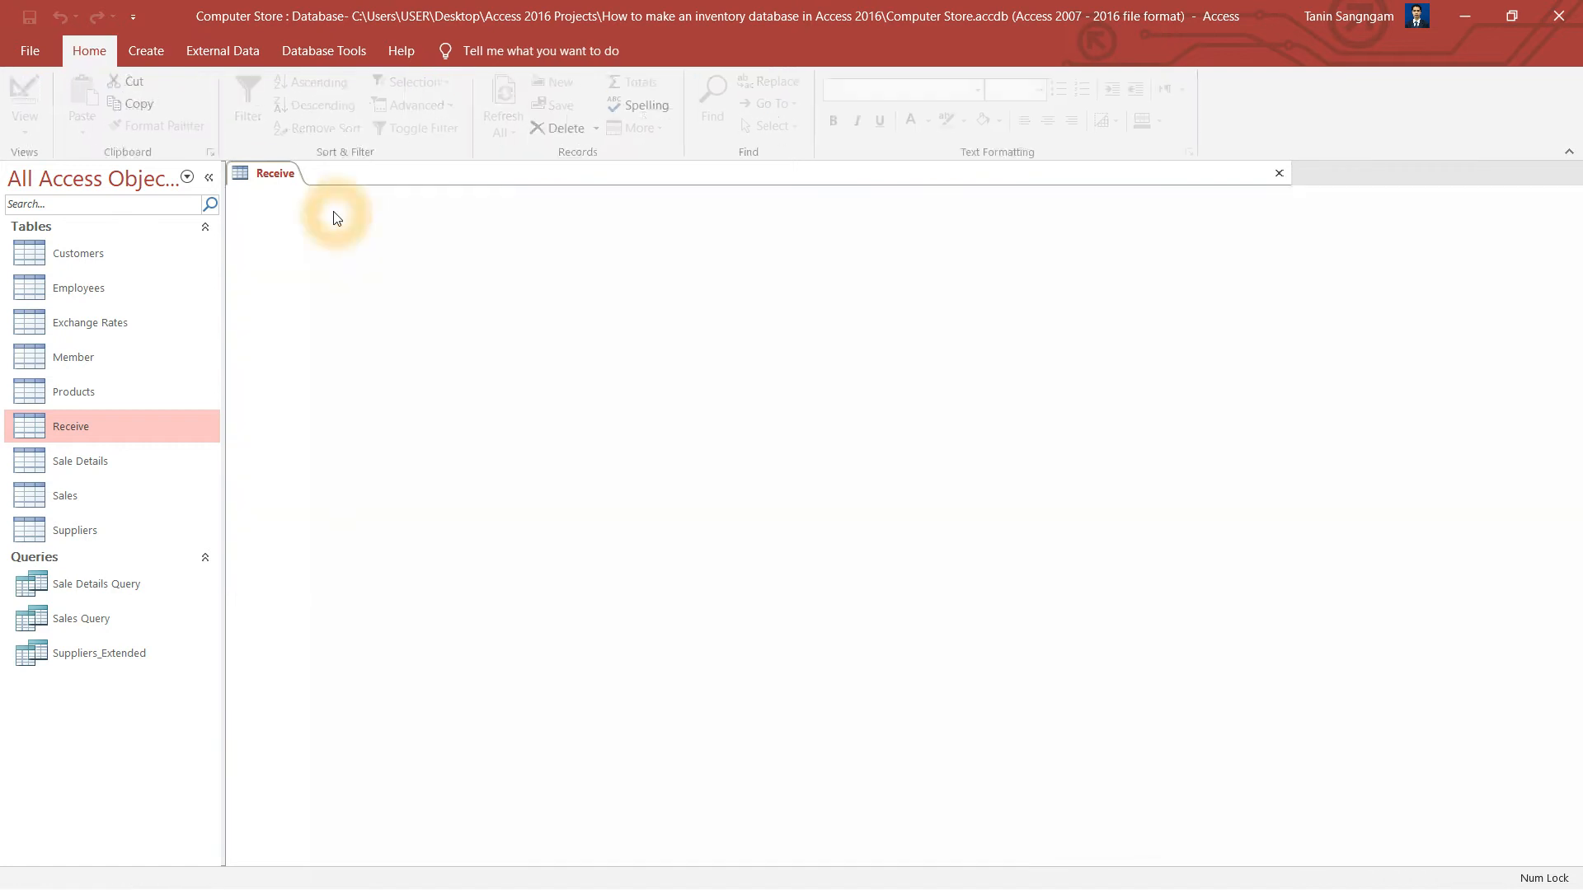
- Reopen the Receive table and check the entries in the Suppliers_ID and Created_By lookup lists
{"action": "double_click", "coordinate": [177, 419]}
{"action": "left_click", "coordinate": [579, 215]}
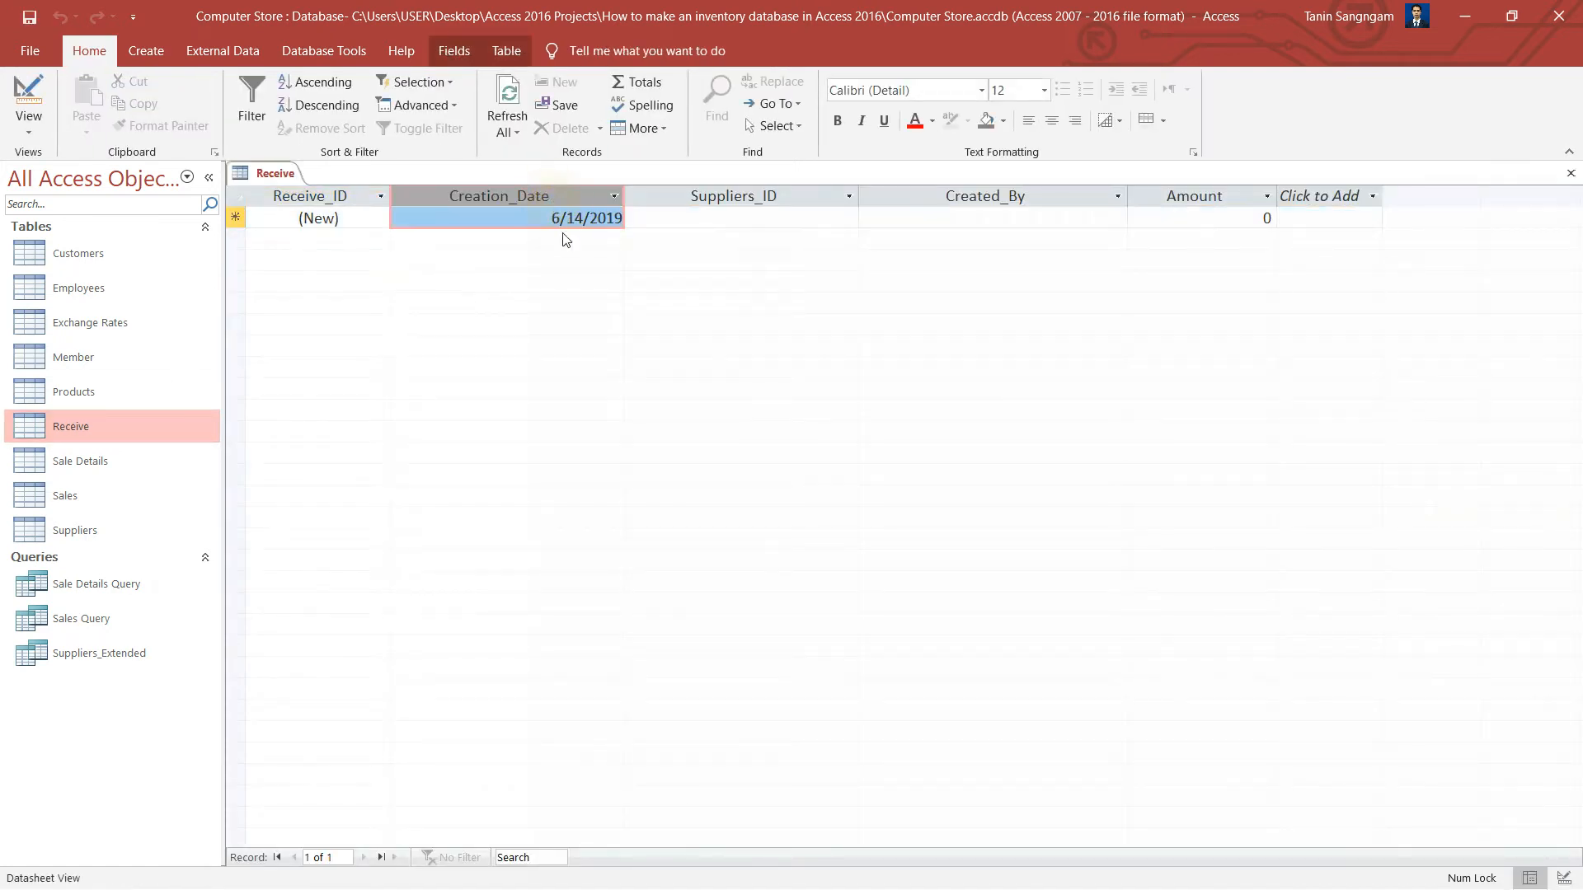
{"action": "left_click", "coordinate": [805, 219]}
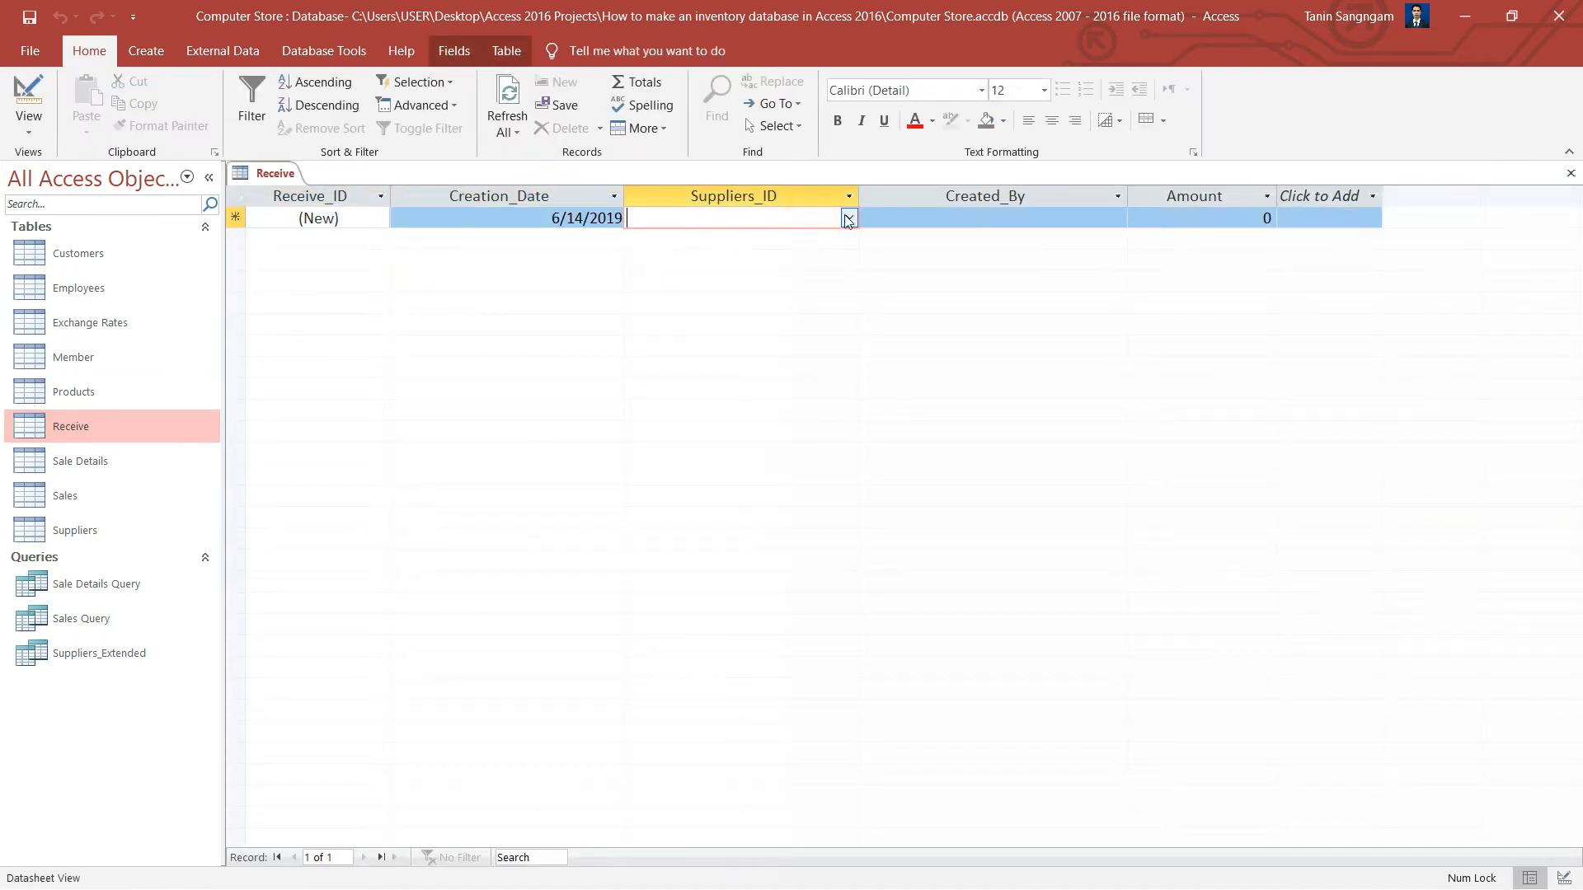
{"action": "left_click", "coordinate": [848, 218]}
{"action": "left_click", "coordinate": [957, 279]}
{"action": "left_click", "coordinate": [896, 217]}
{"action": "left_click", "coordinate": [1117, 217]}
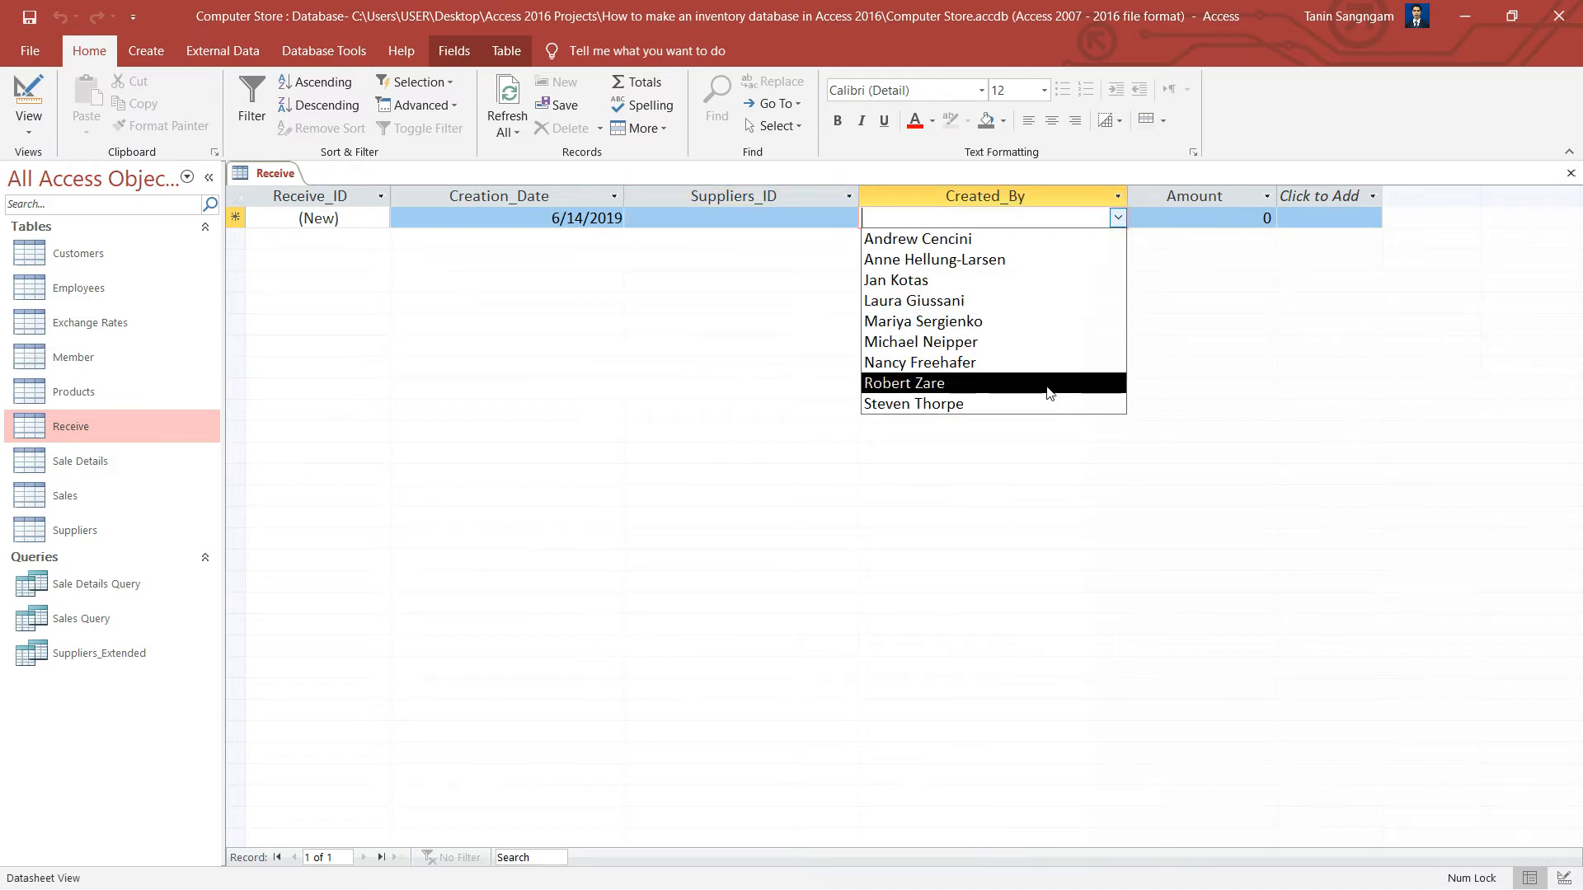
{"action": "left_click", "coordinate": [1201, 284]}
- Center the Amount column's values and try to left-align the Creation_Date column
{"action": "left_click", "coordinate": [1234, 197]}
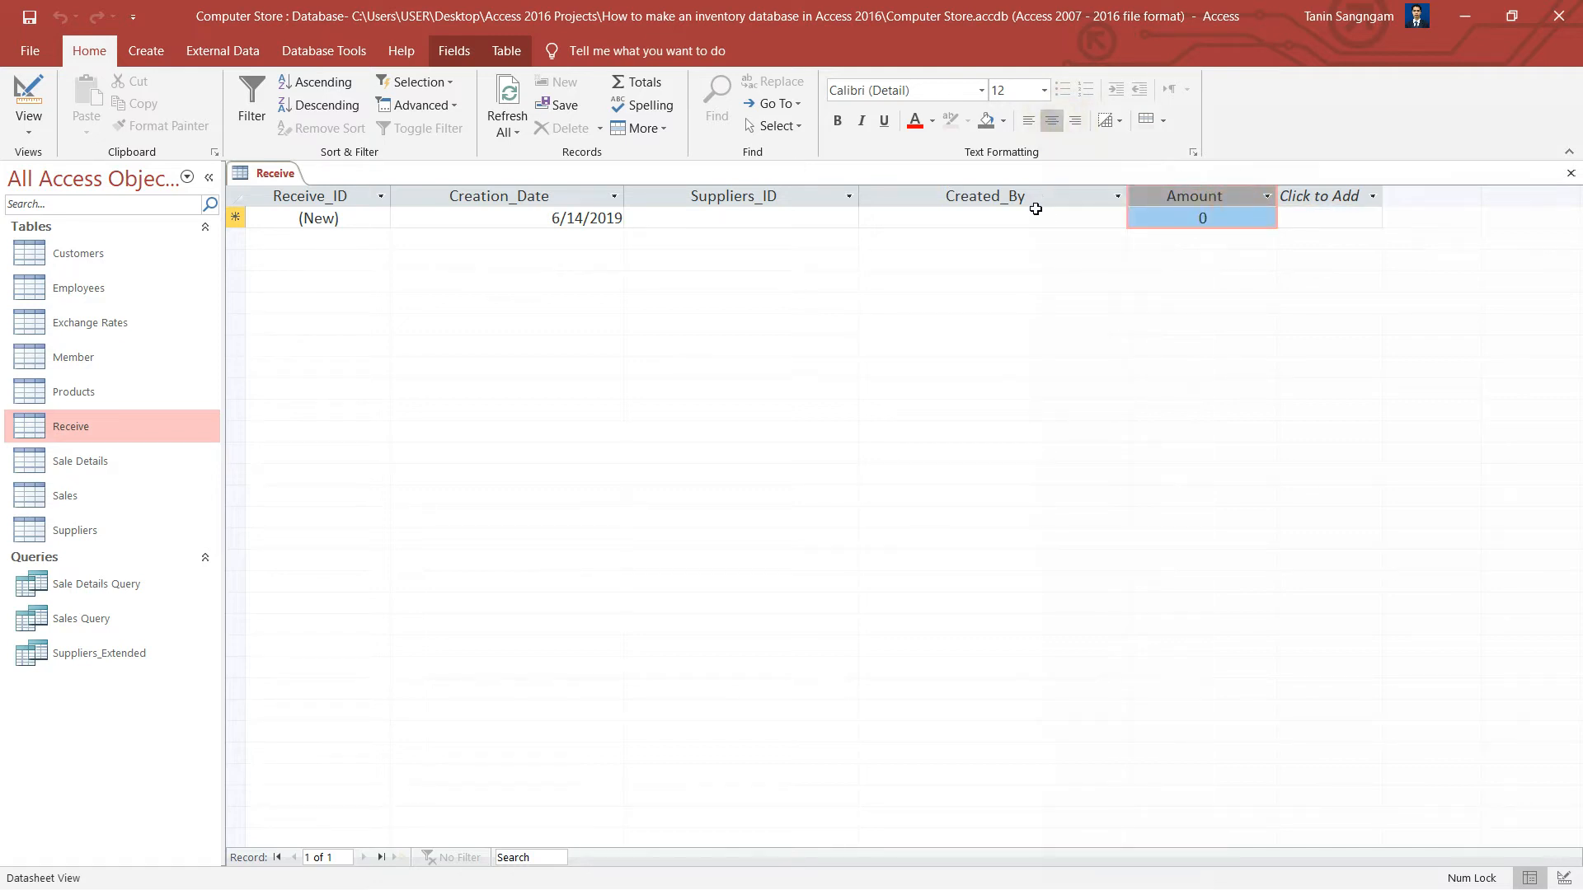
{"action": "left_click", "coordinate": [537, 198]}
{"action": "left_click", "coordinate": [1030, 122]}
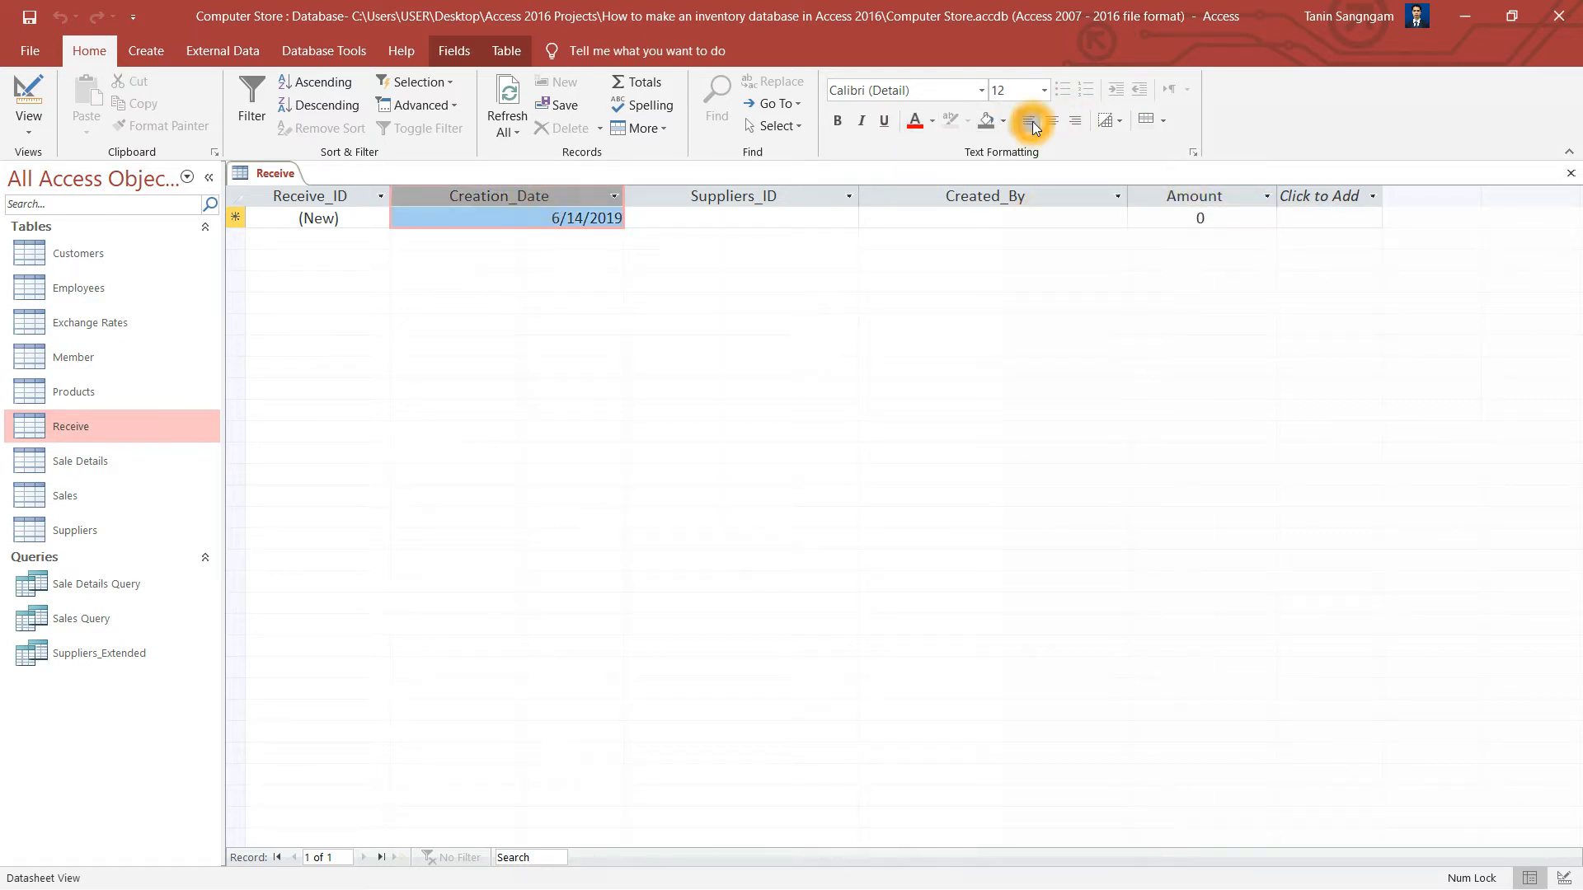
{"action": "left_click", "coordinate": [770, 218]}
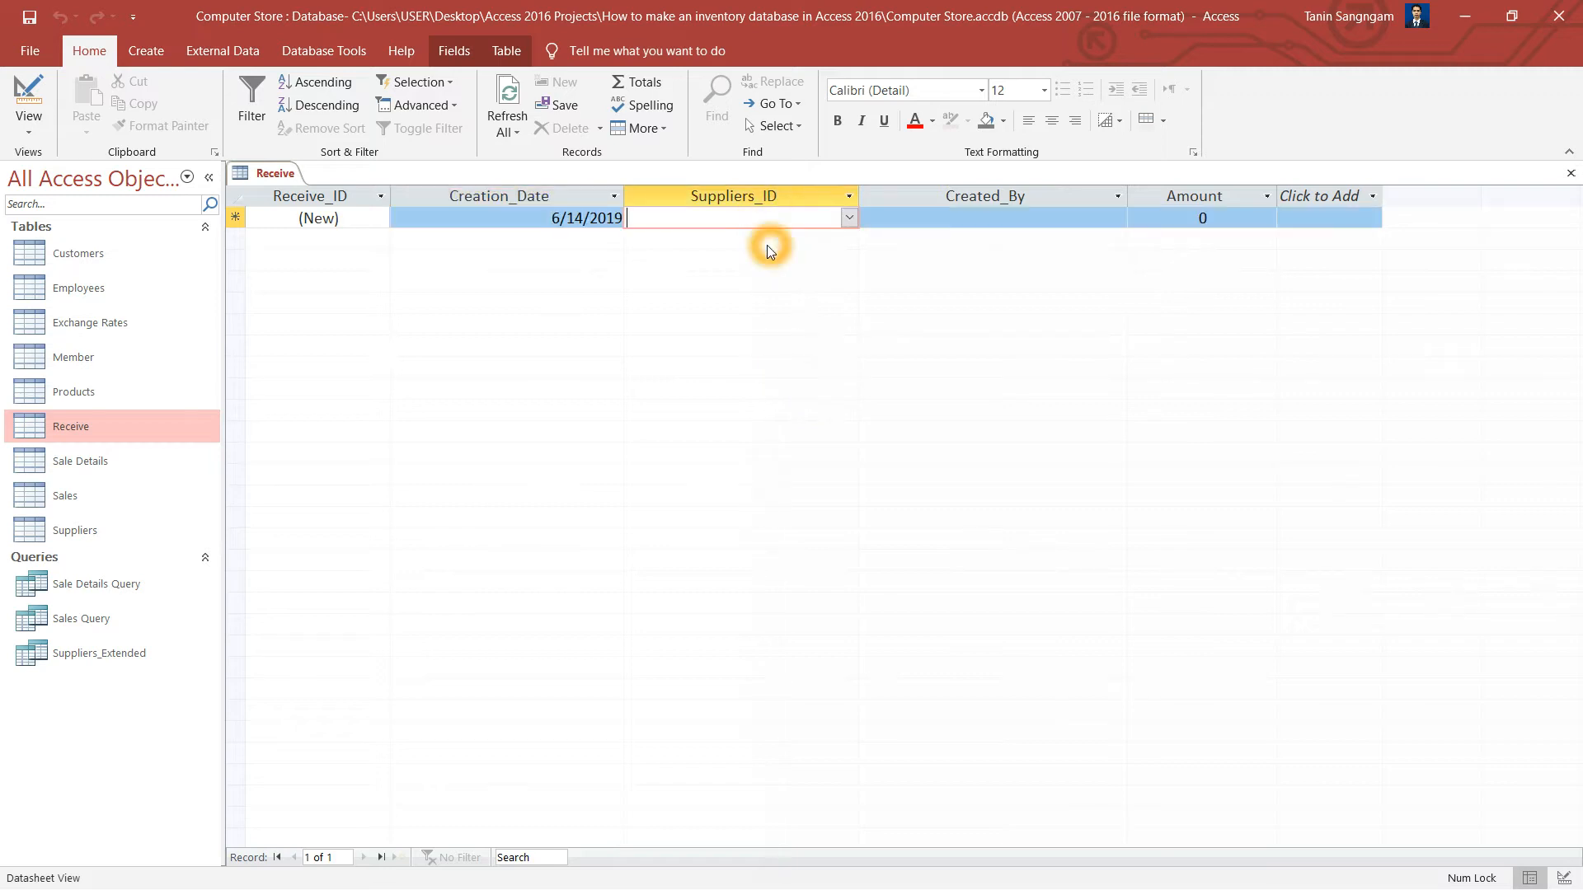
- Close the Receive table
{"action": "right_click", "coordinate": [277, 173]}
{"action": "right_click", "coordinate": [262, 172]}
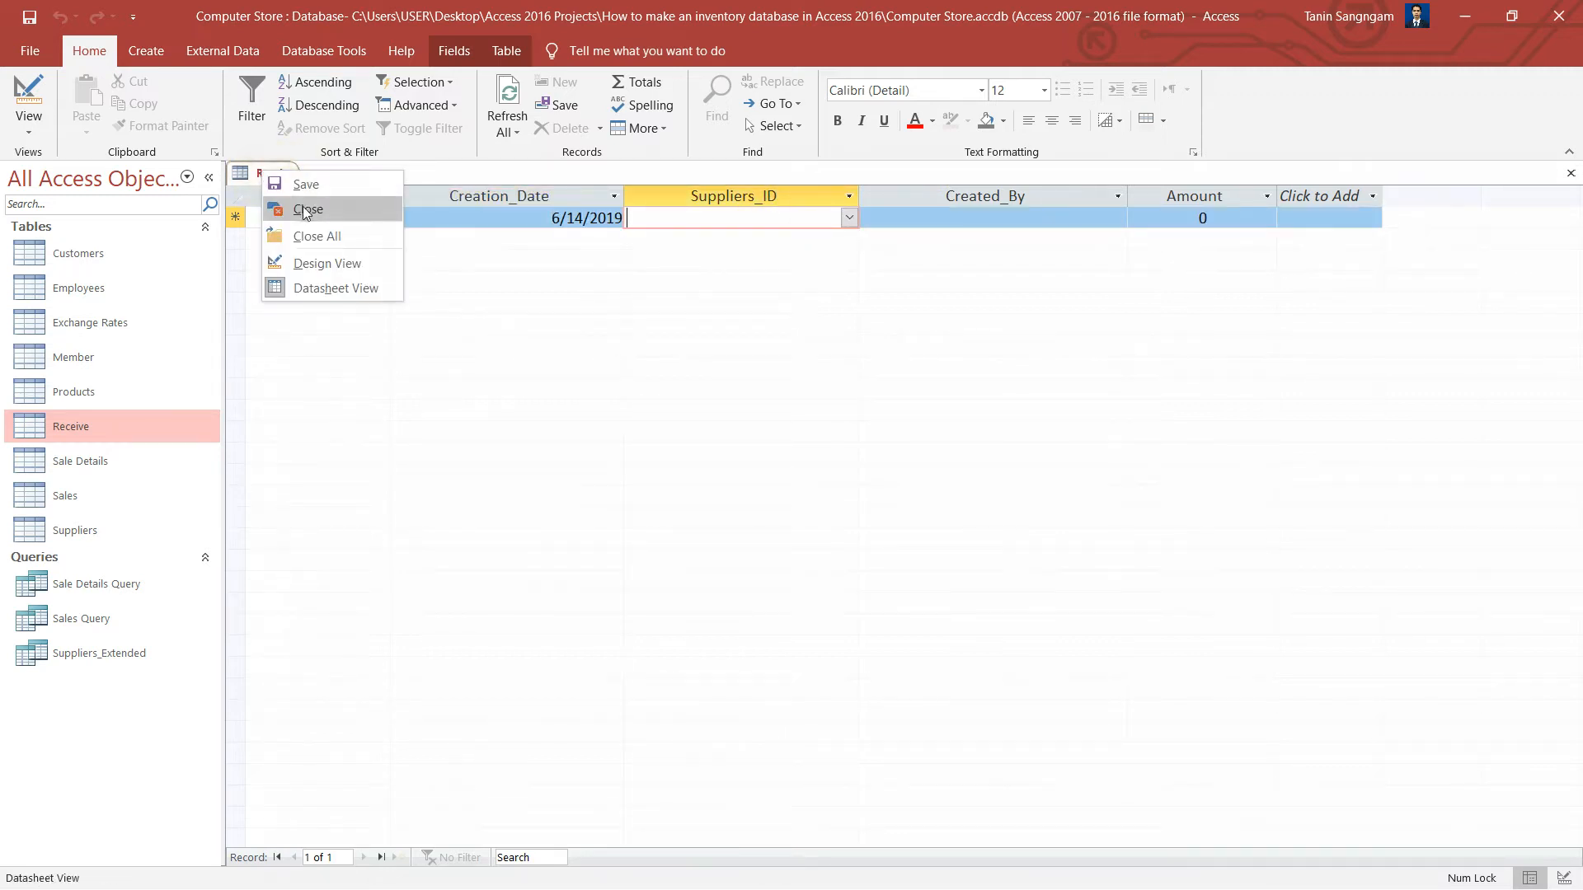
{"action": "left_click", "coordinate": [308, 211]}
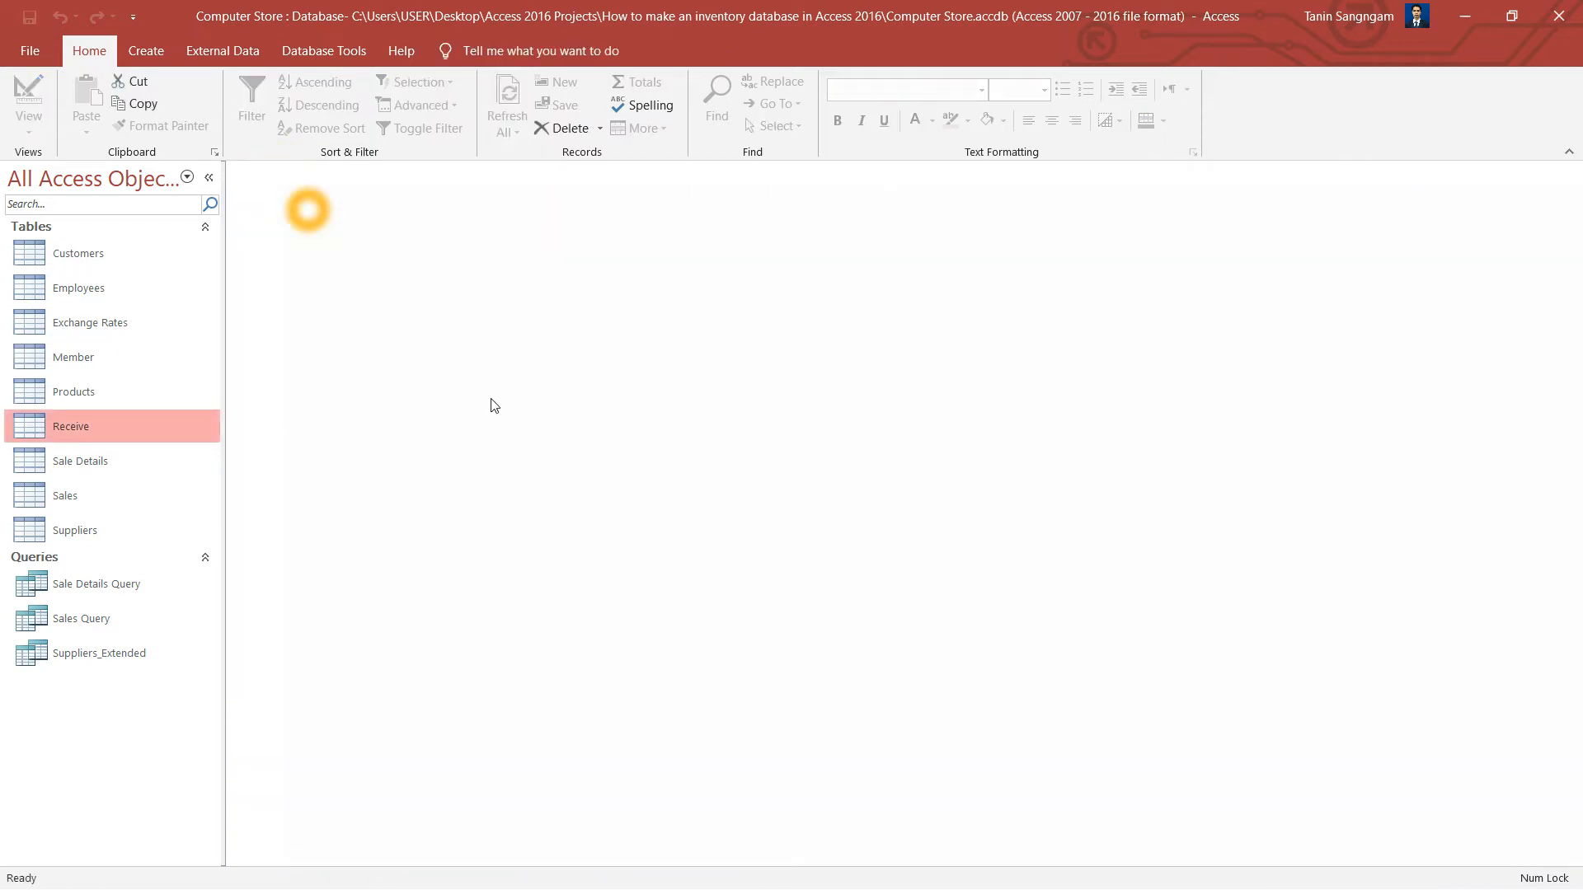
- Create a new table and save it as Receive_Details, opened in design view
{"action": "left_click", "coordinate": [157, 56]}
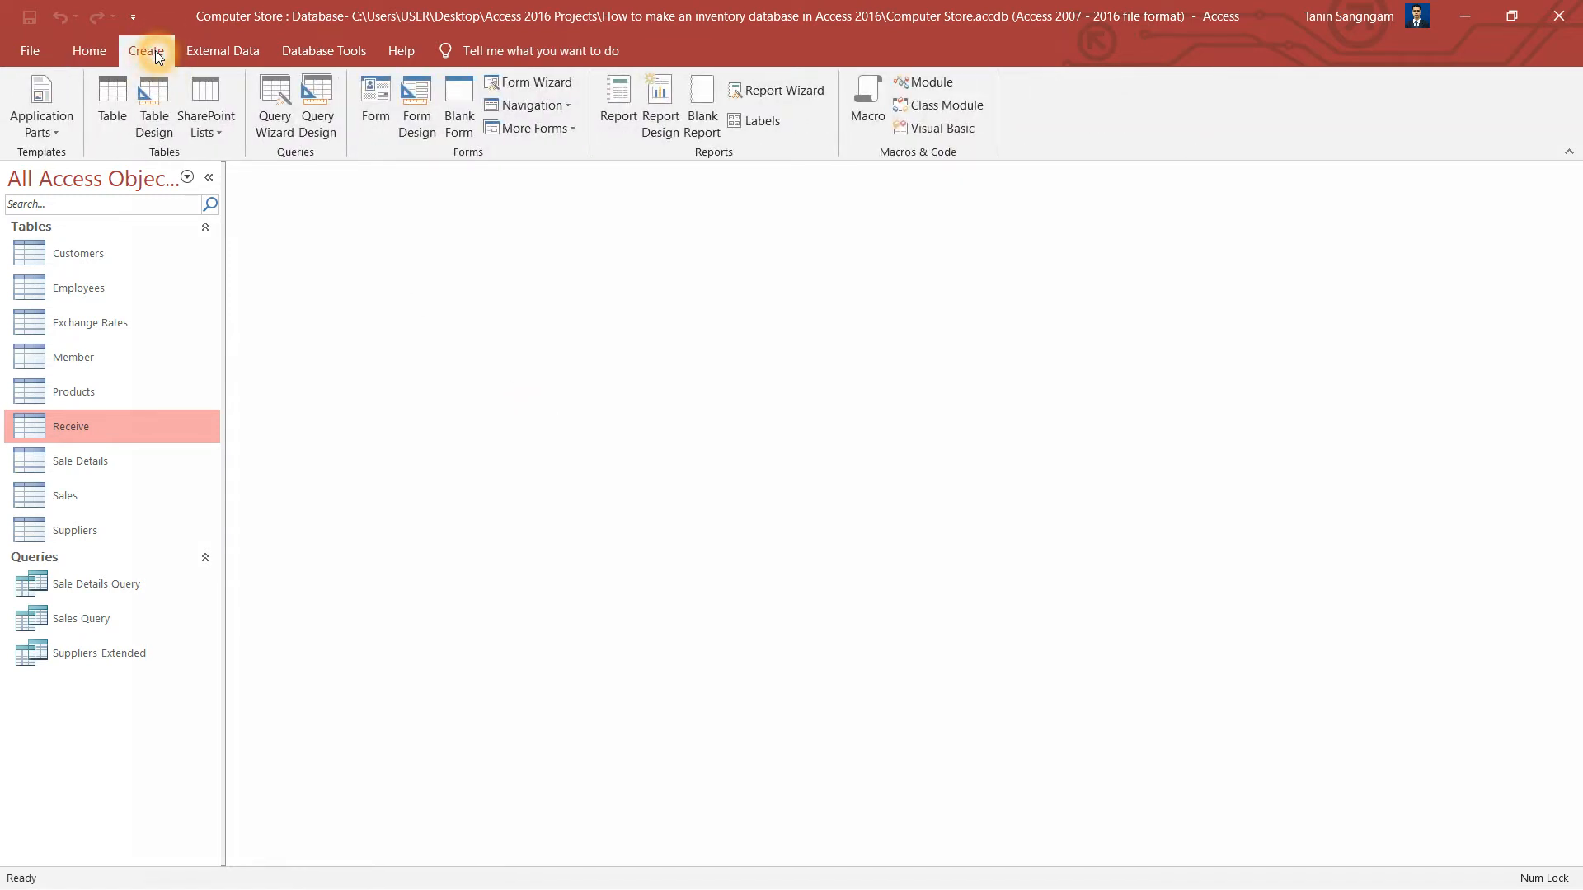
{"action": "left_click", "coordinate": [117, 77]}
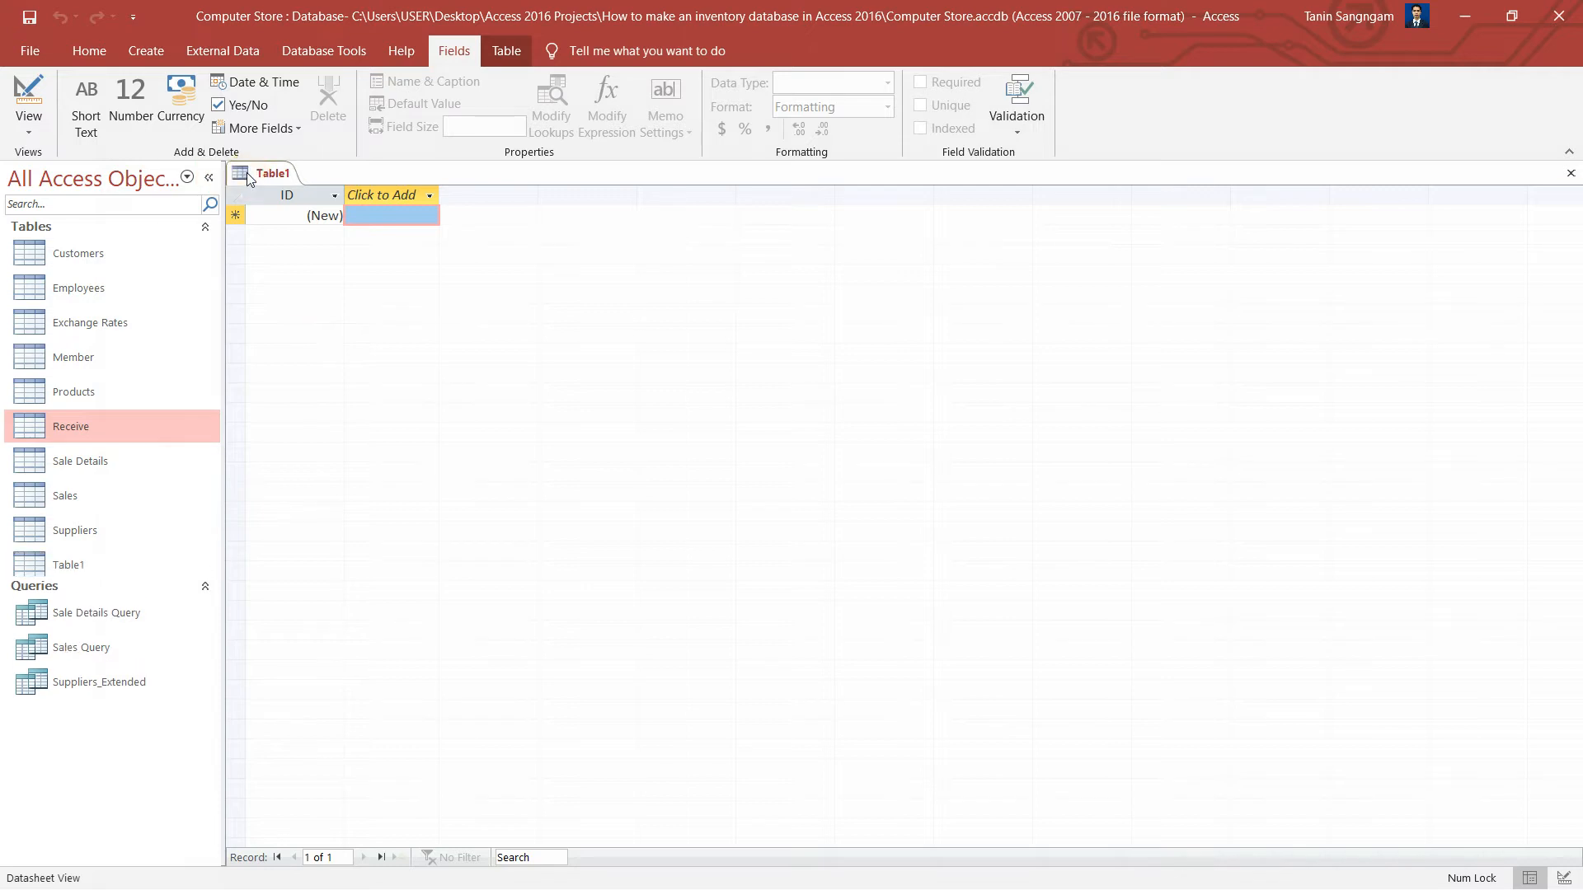
{"action": "right_click", "coordinate": [246, 171]}
{"action": "left_click", "coordinate": [323, 268]}
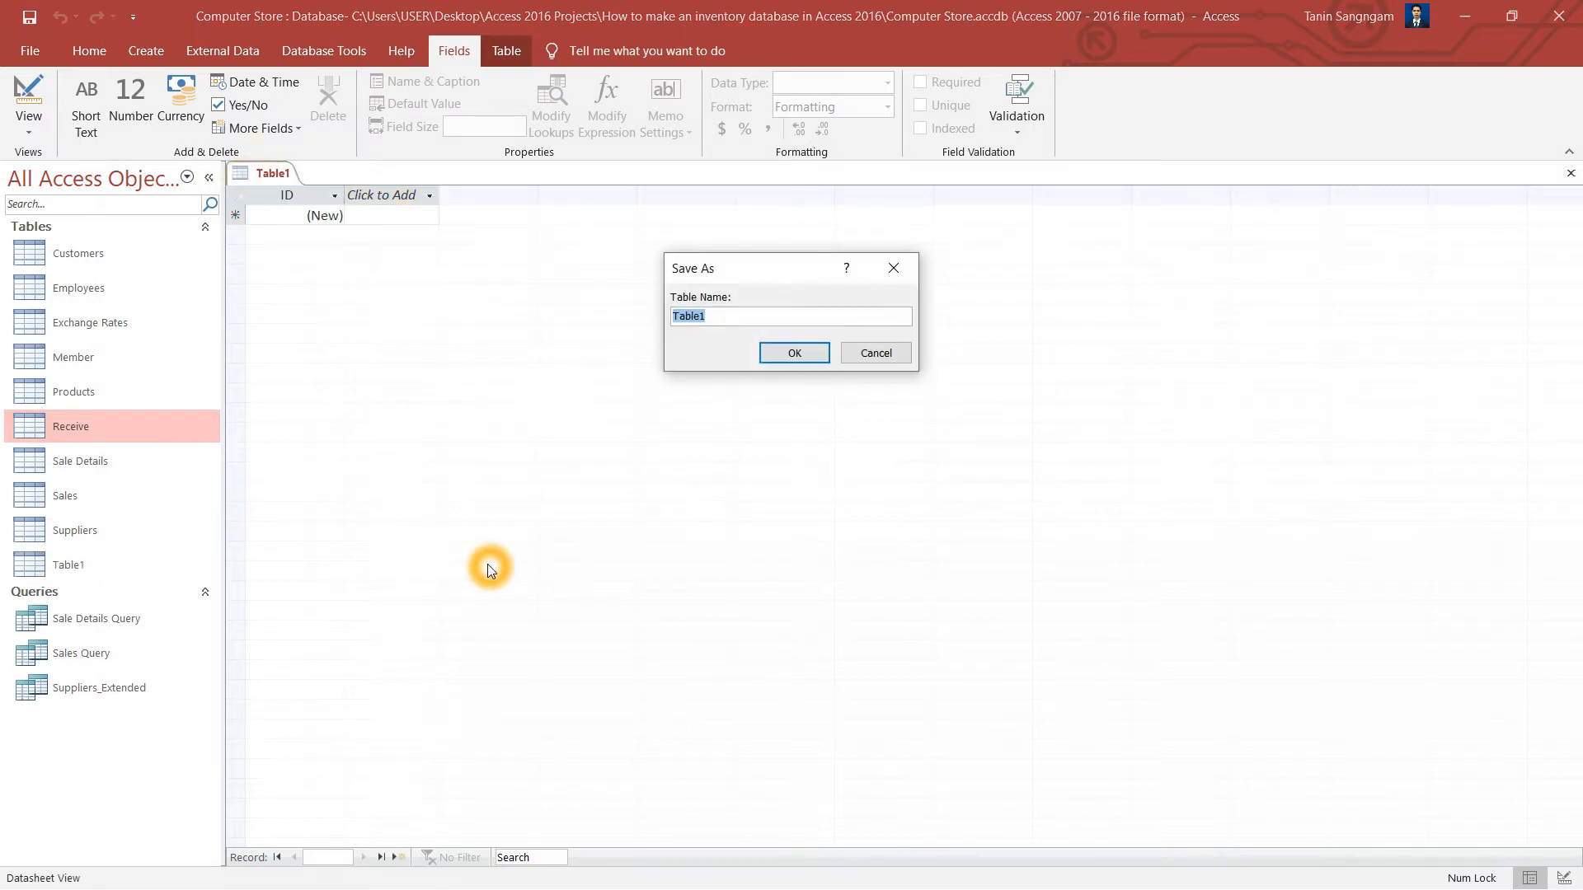
{"action": "type", "text": "Receive_Details"}
{"action": "key", "text": "Return"}
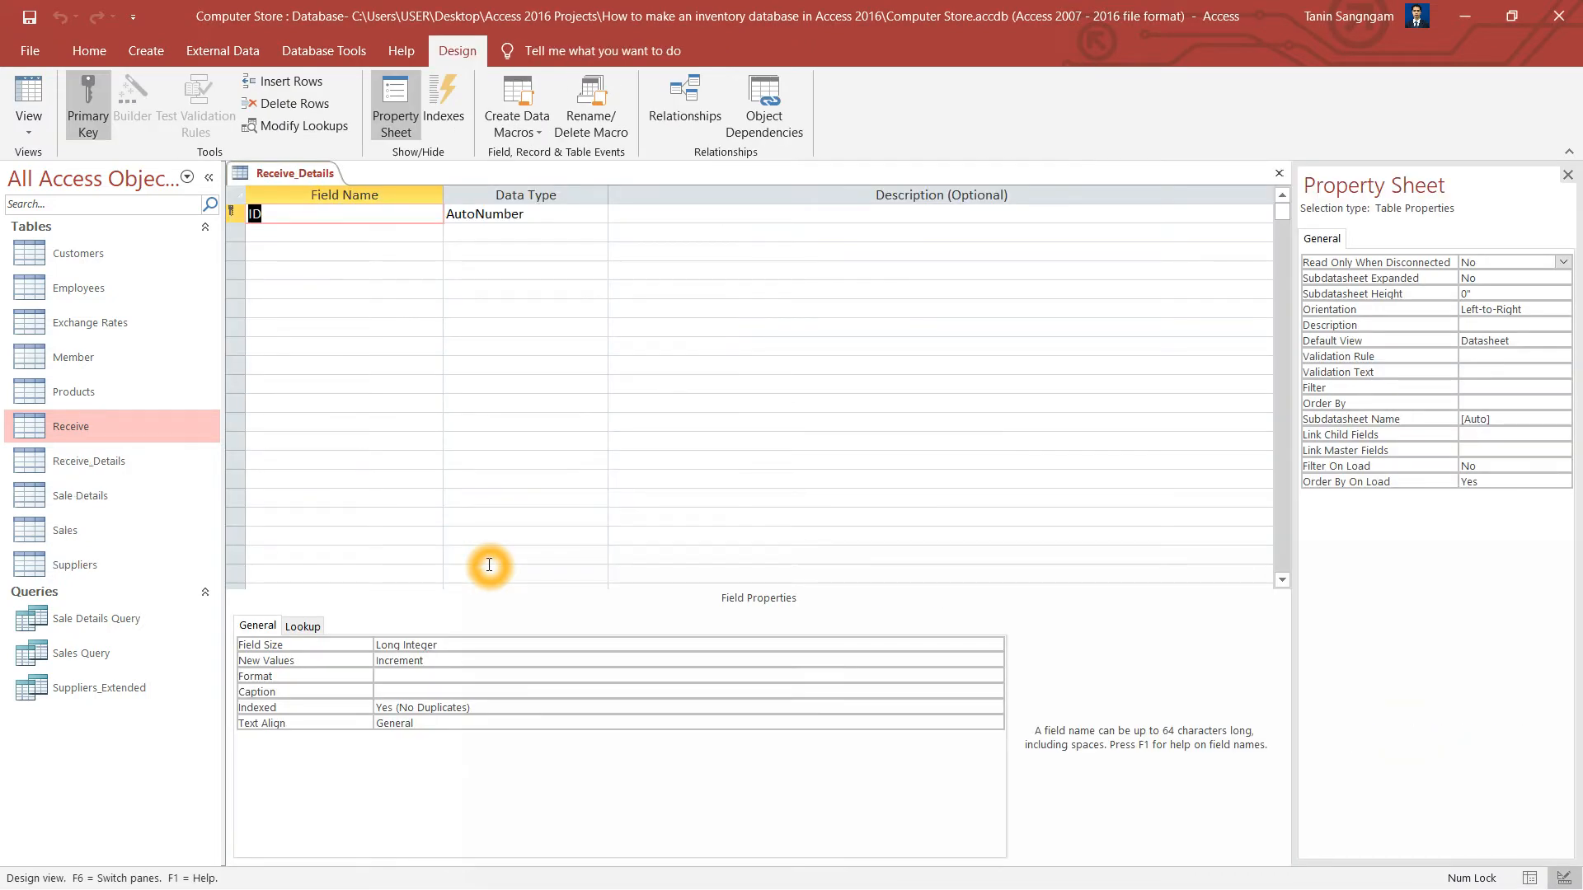
- Add a Receive_ID field with the Number data type below ID in Receive_Details
{"action": "left_click", "coordinate": [274, 233]}
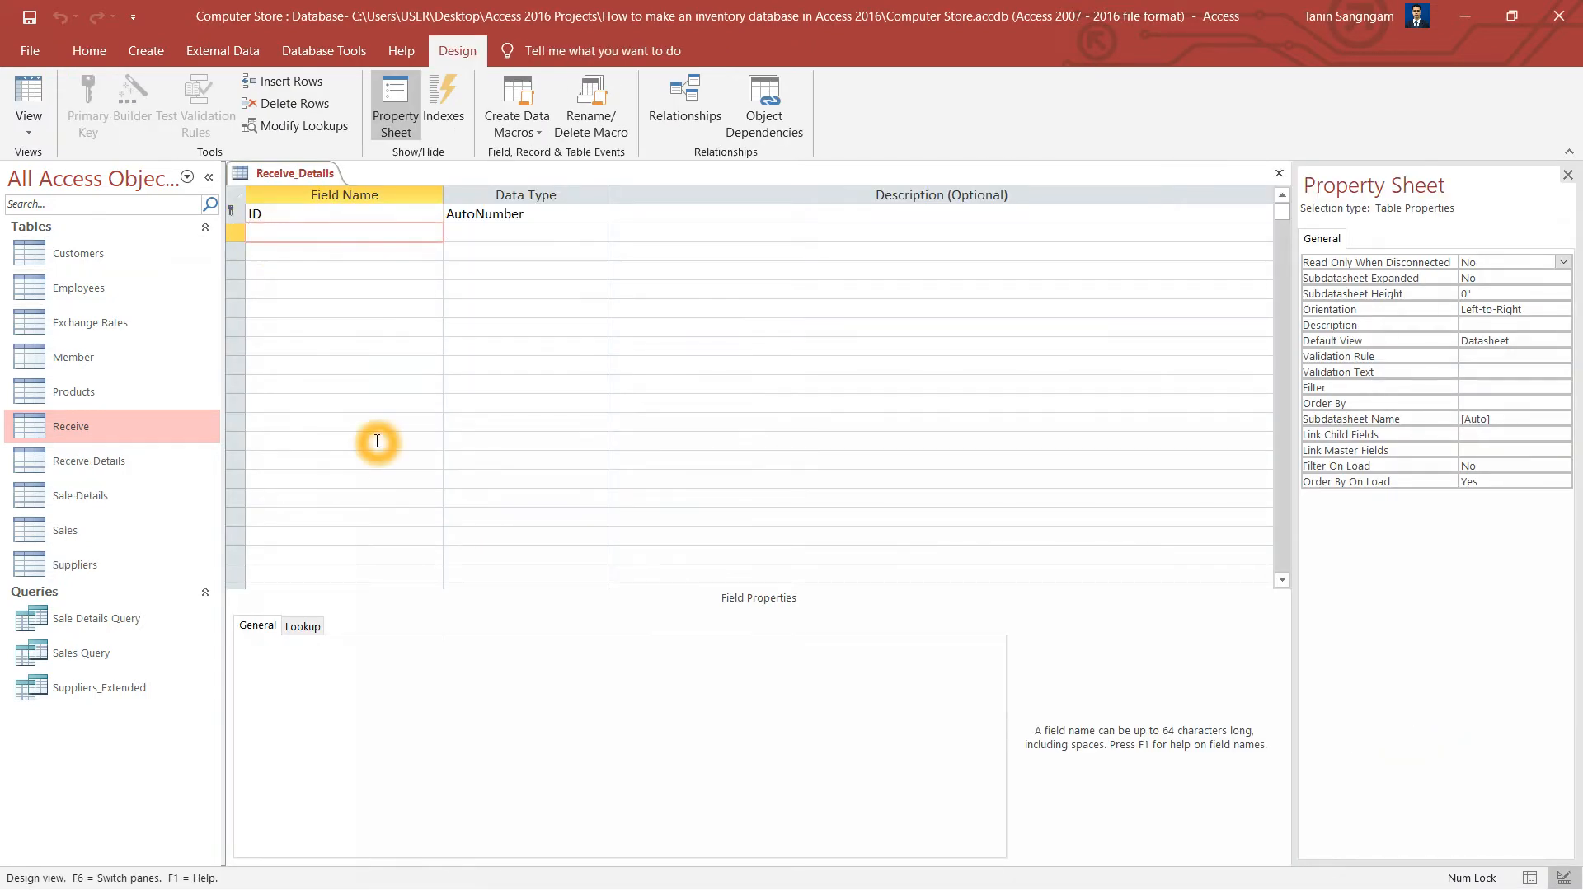
{"action": "type", "text": "Receive_ID"}
{"action": "key", "text": "Tab"}
{"action": "type", "text": "Number"}
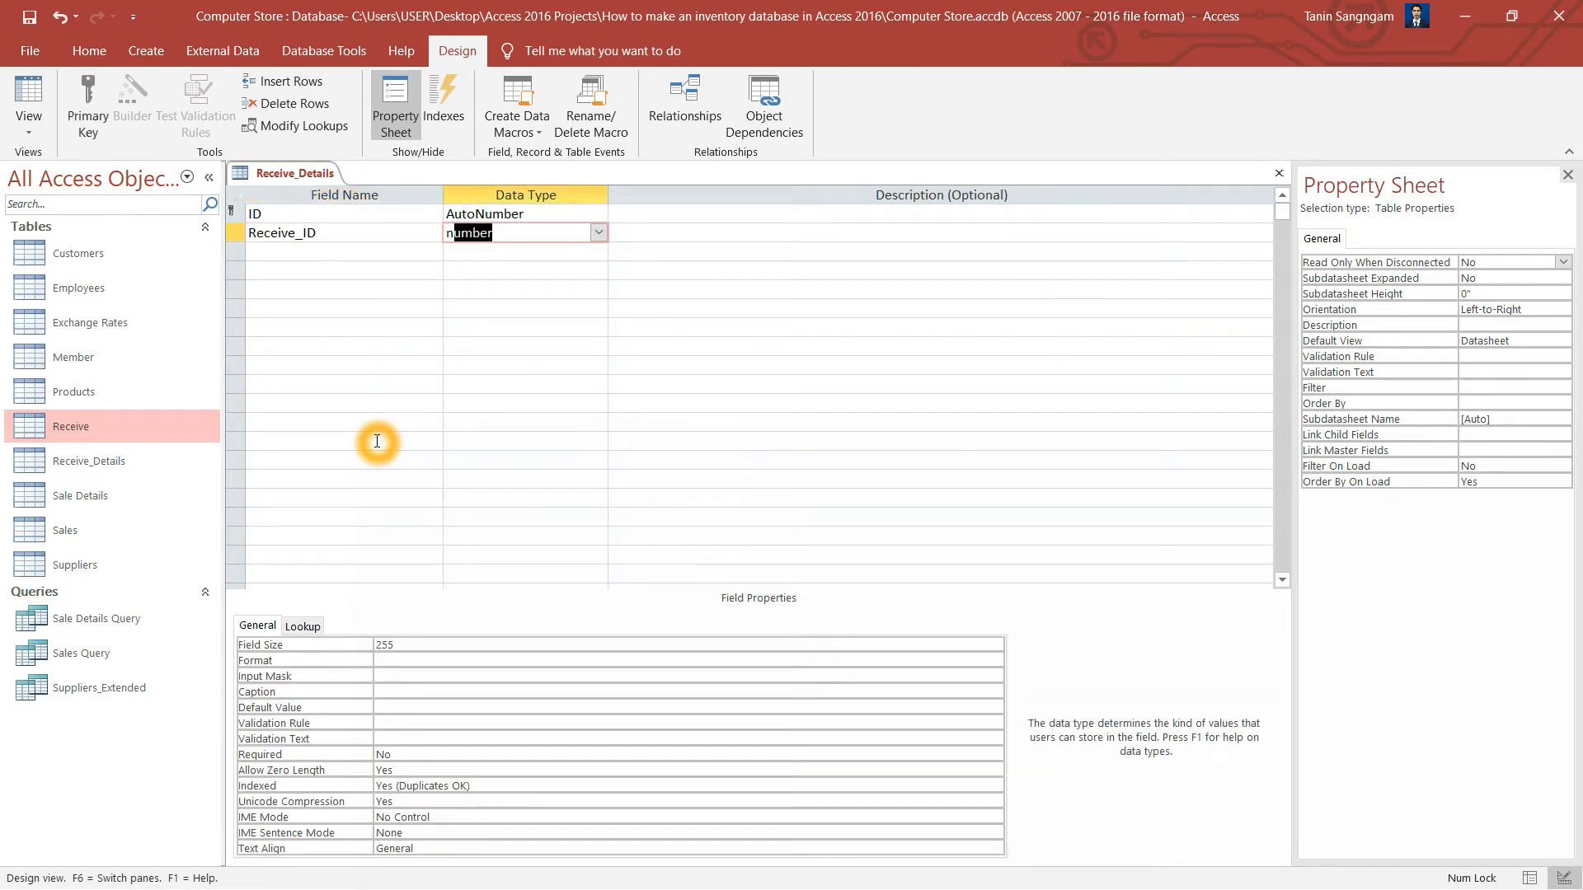
{"action": "key", "text": "Tab"}
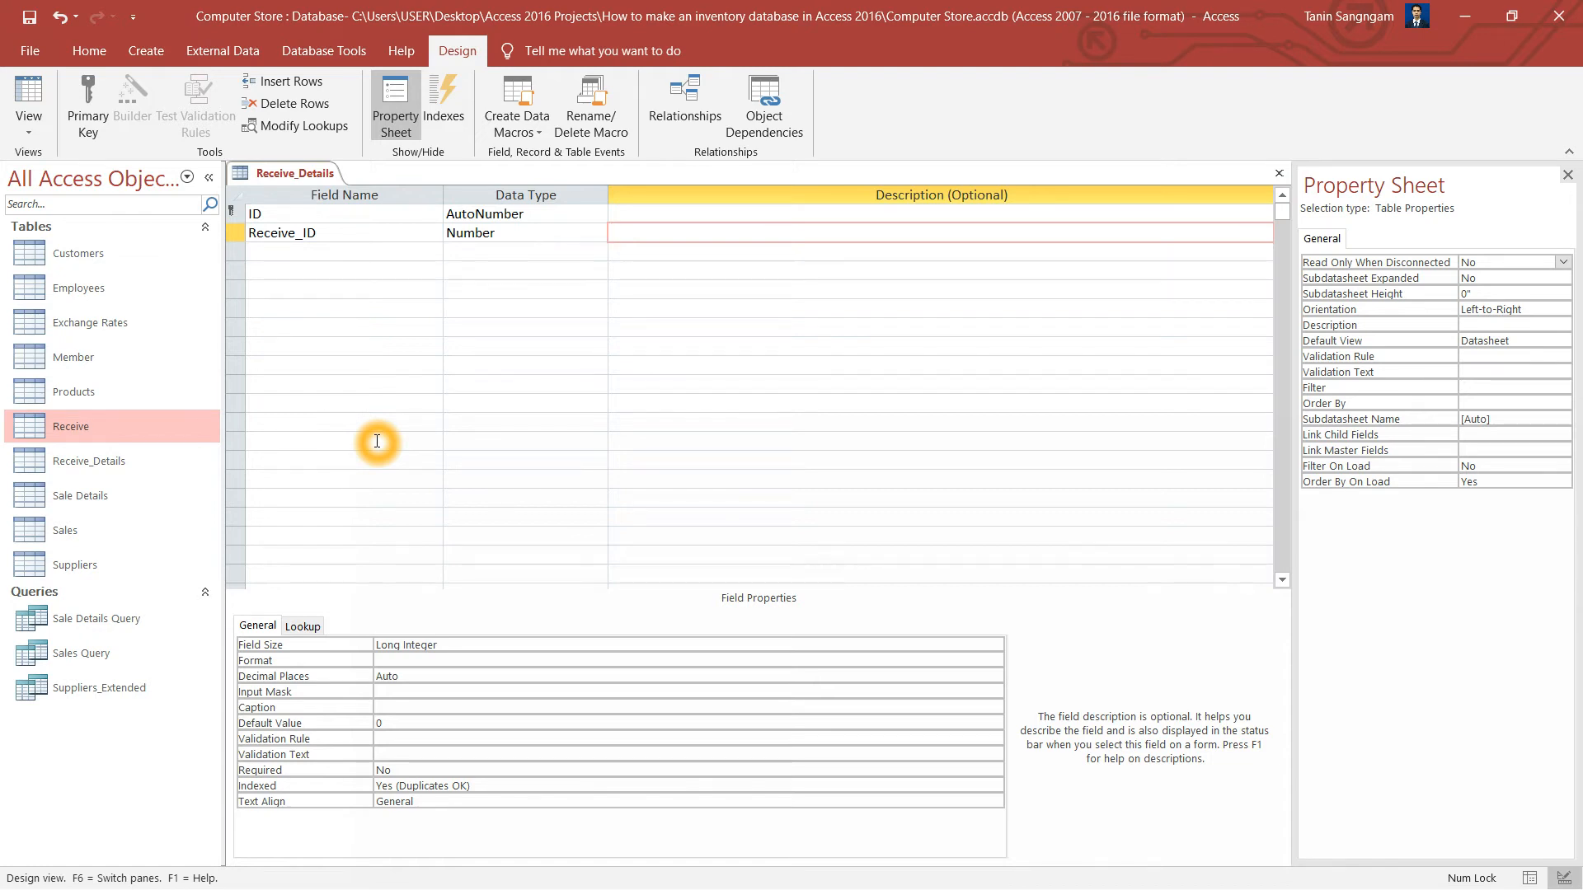
- Add a Product_ID field below Receive_ID in Receive_Details and start the Lookup Wizard for its data type
{"action": "left_click", "coordinate": [299, 251]}
{"action": "type", "text": "Pr"}
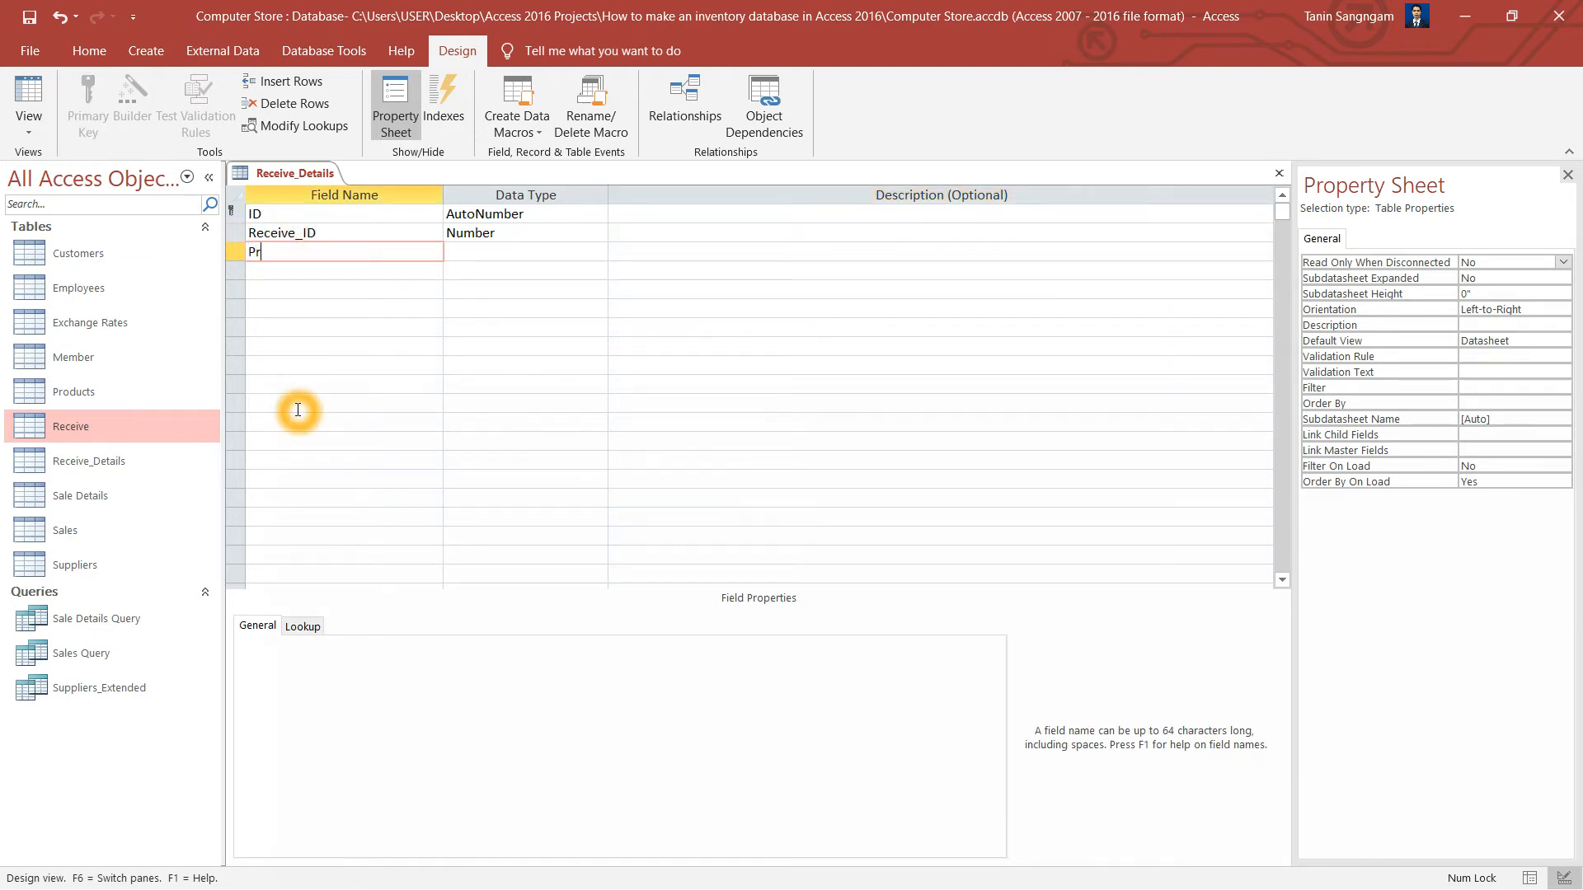
{"action": "type", "text": "oduct_ID"}
{"action": "key", "text": "Tab"}
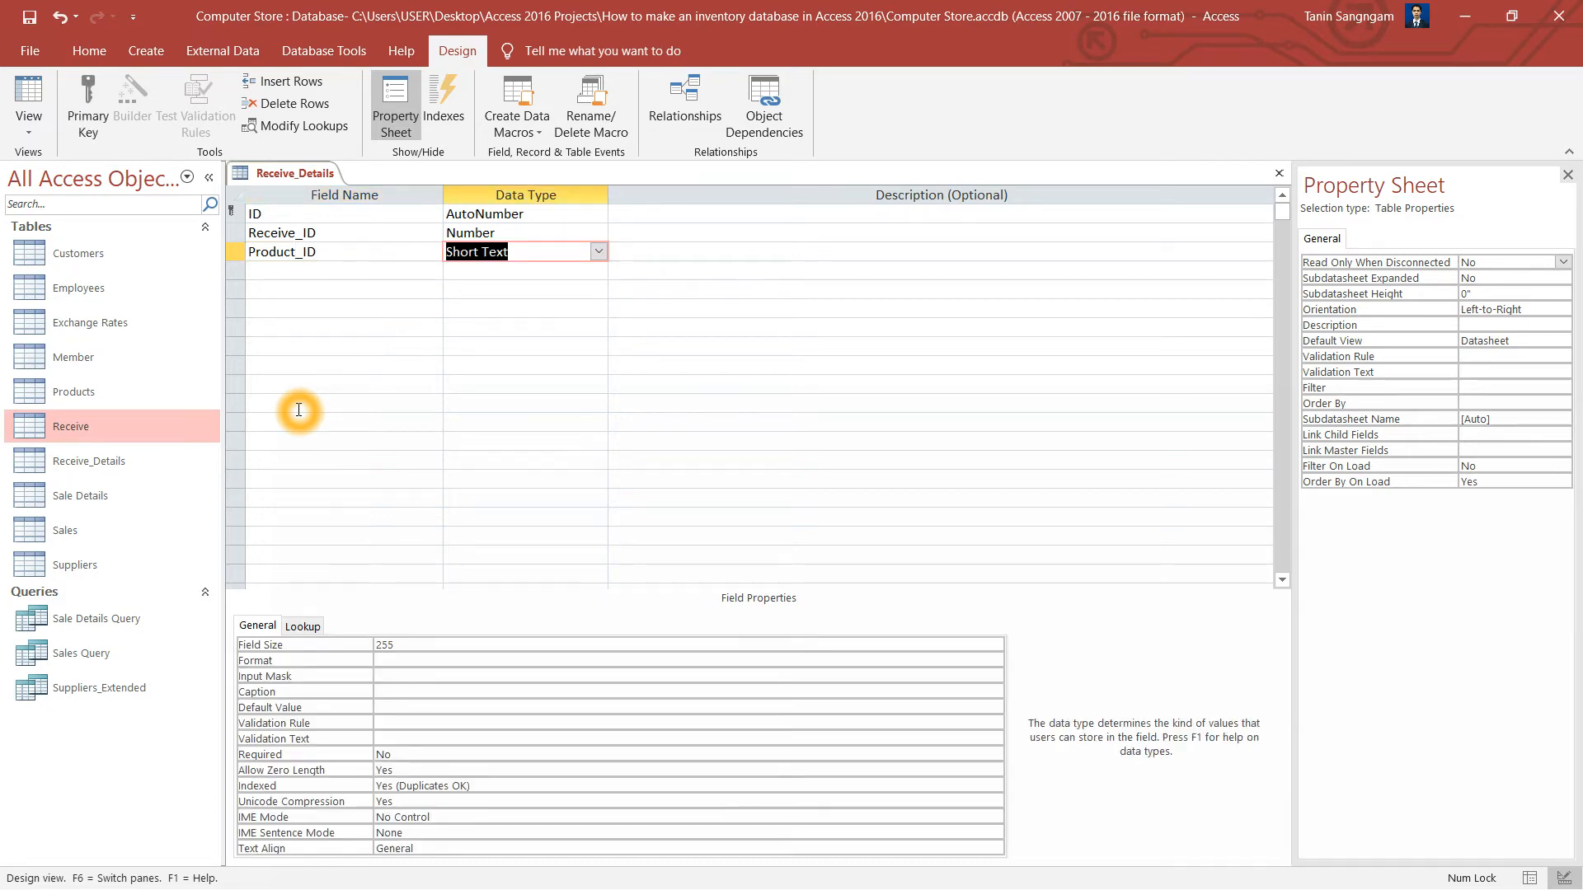
{"action": "left_click", "coordinate": [598, 252]}
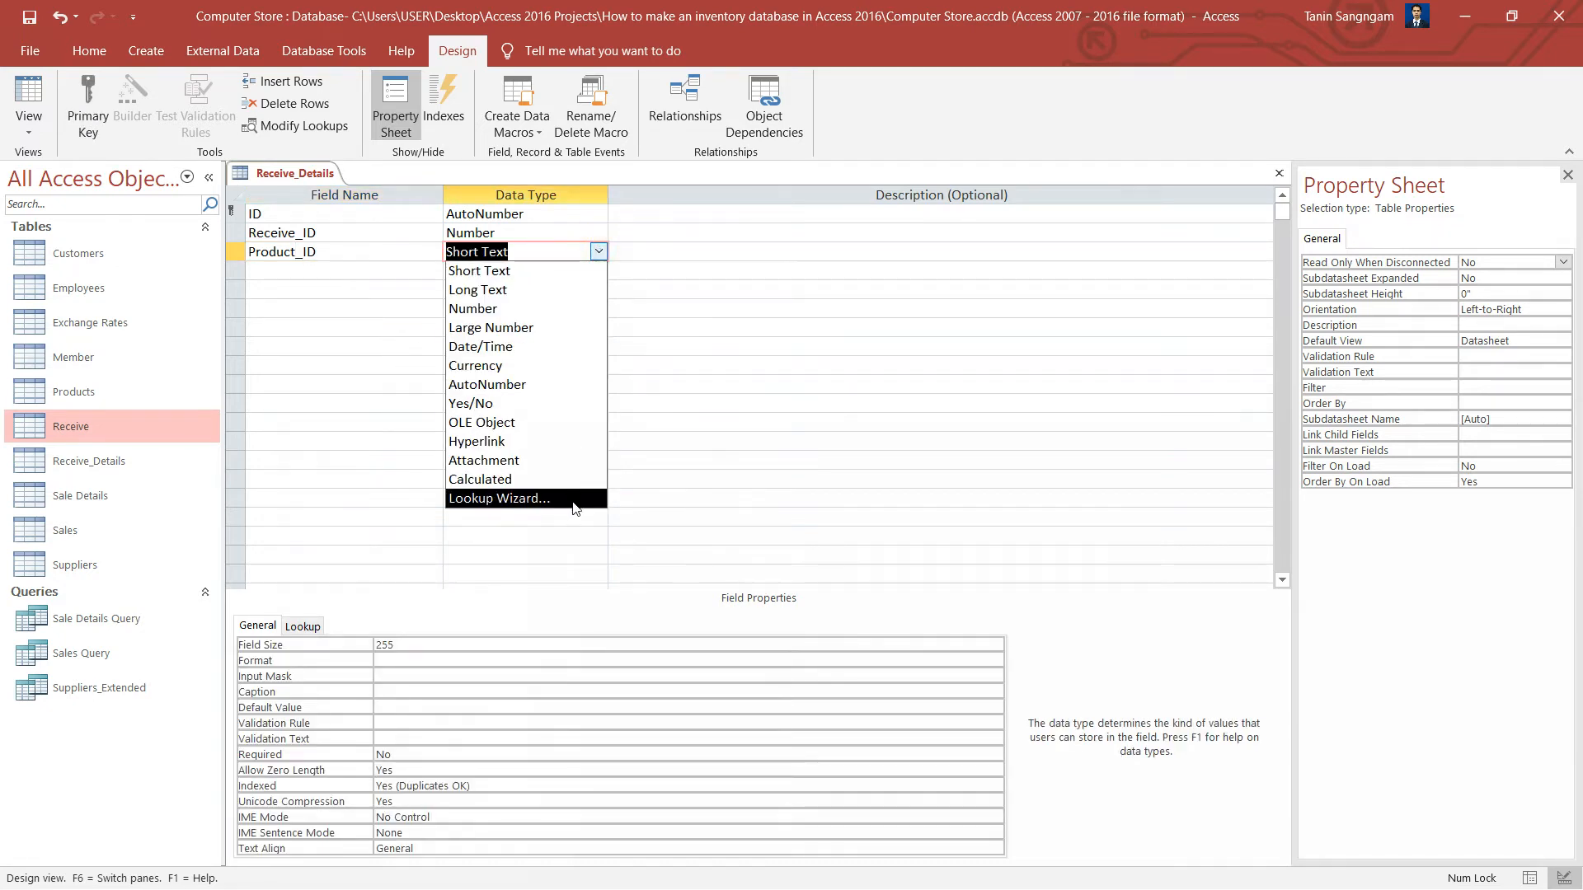
{"action": "left_click", "coordinate": [576, 502]}
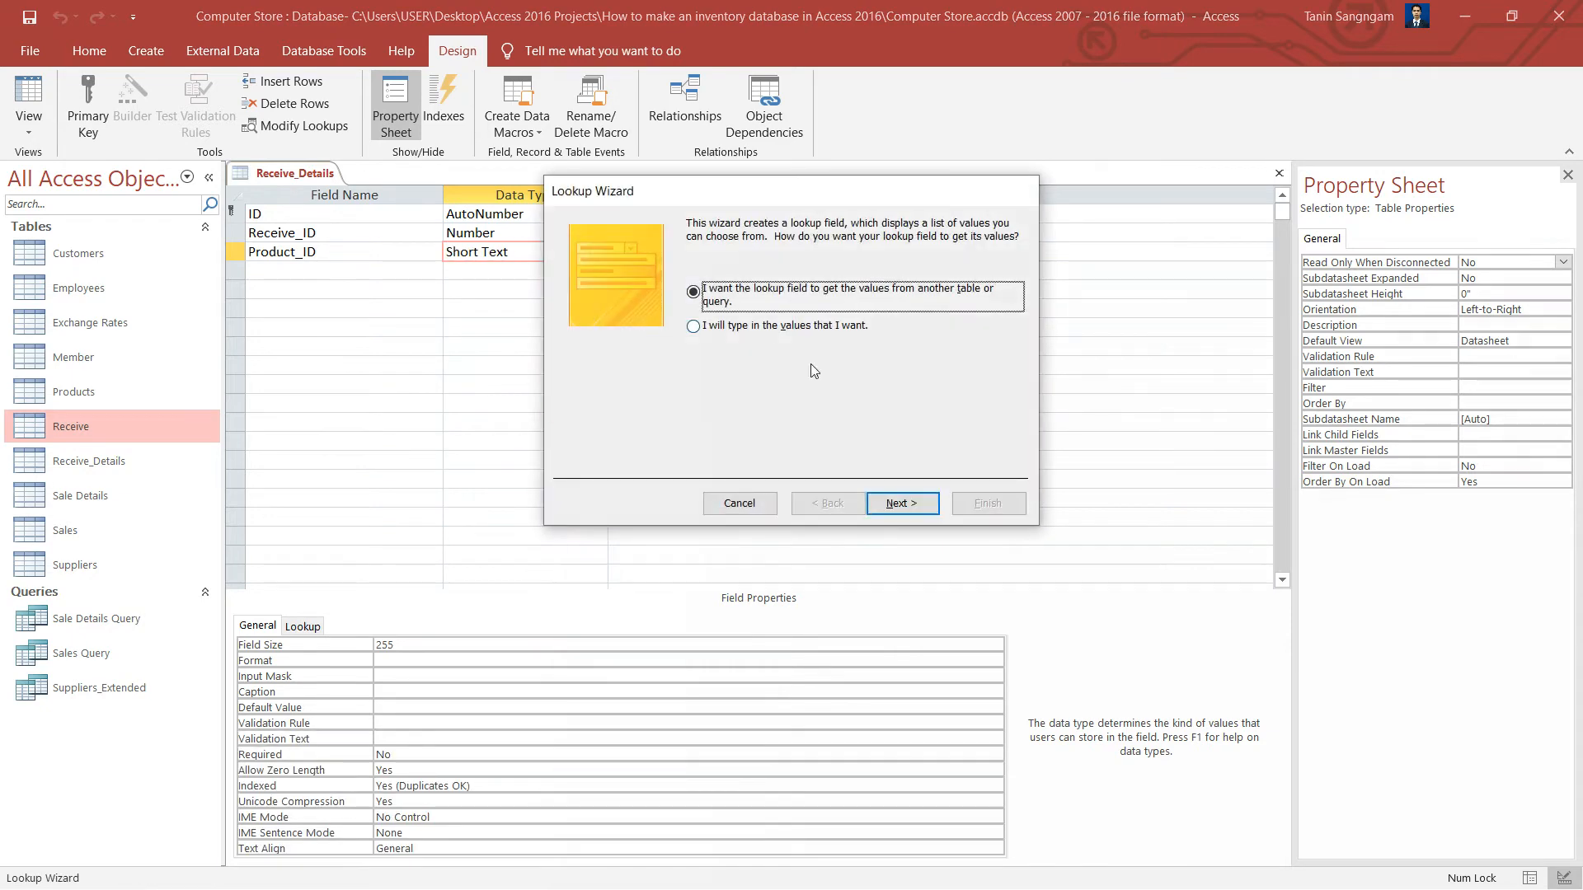
- Base the lookup on values from the Products table and include only its Product field
{"action": "left_click", "coordinate": [896, 504]}
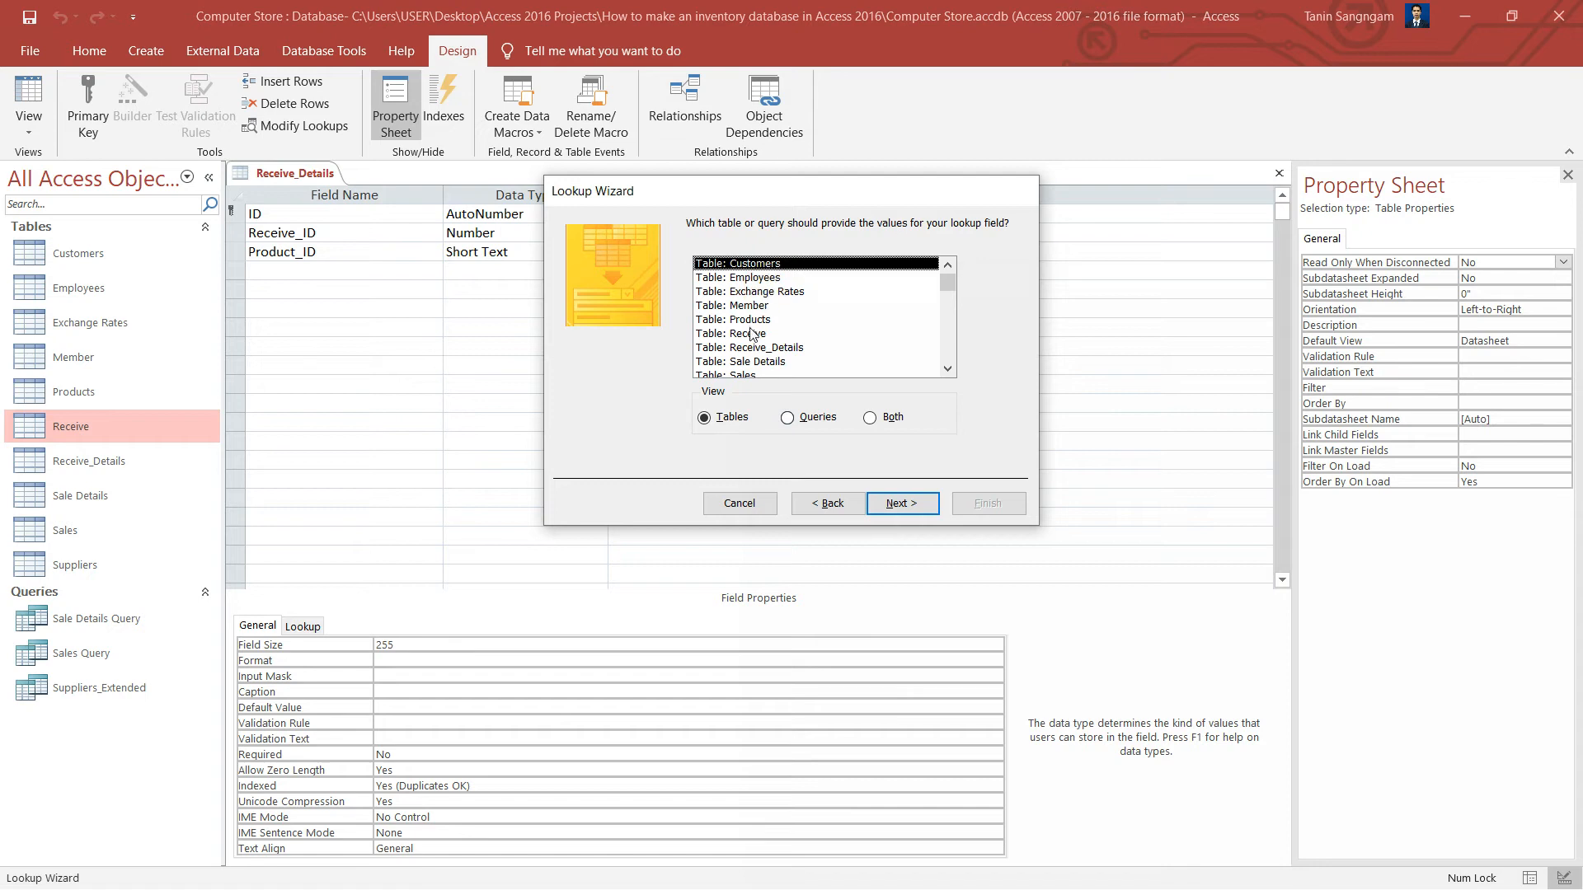
{"action": "left_click", "coordinate": [750, 320]}
{"action": "left_click", "coordinate": [909, 506]}
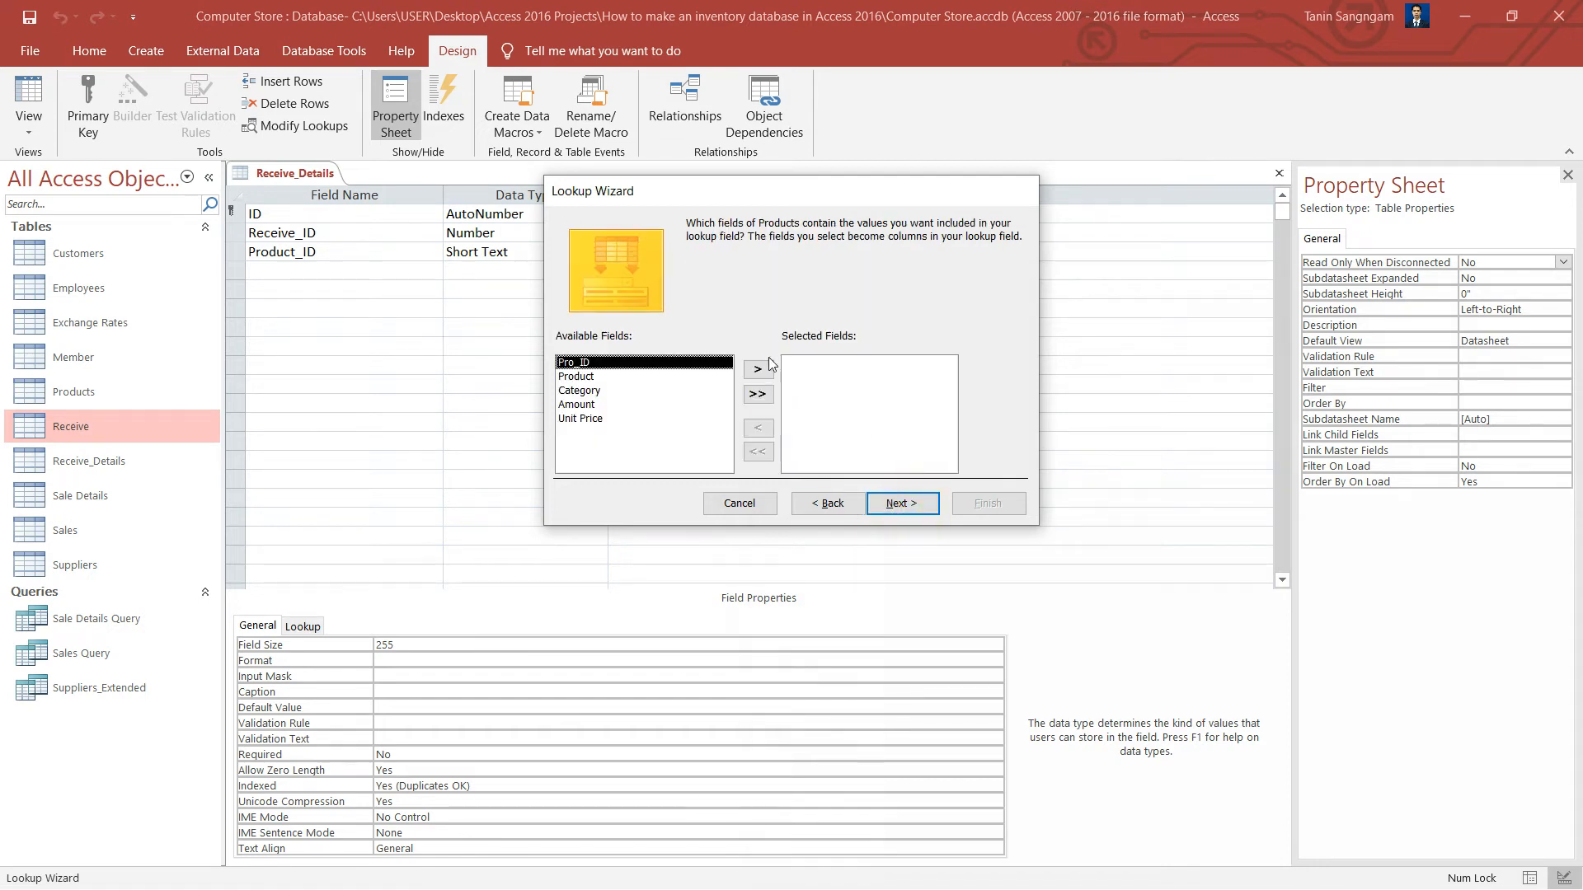
{"action": "double_click", "coordinate": [605, 377]}
{"action": "left_click", "coordinate": [901, 503]}
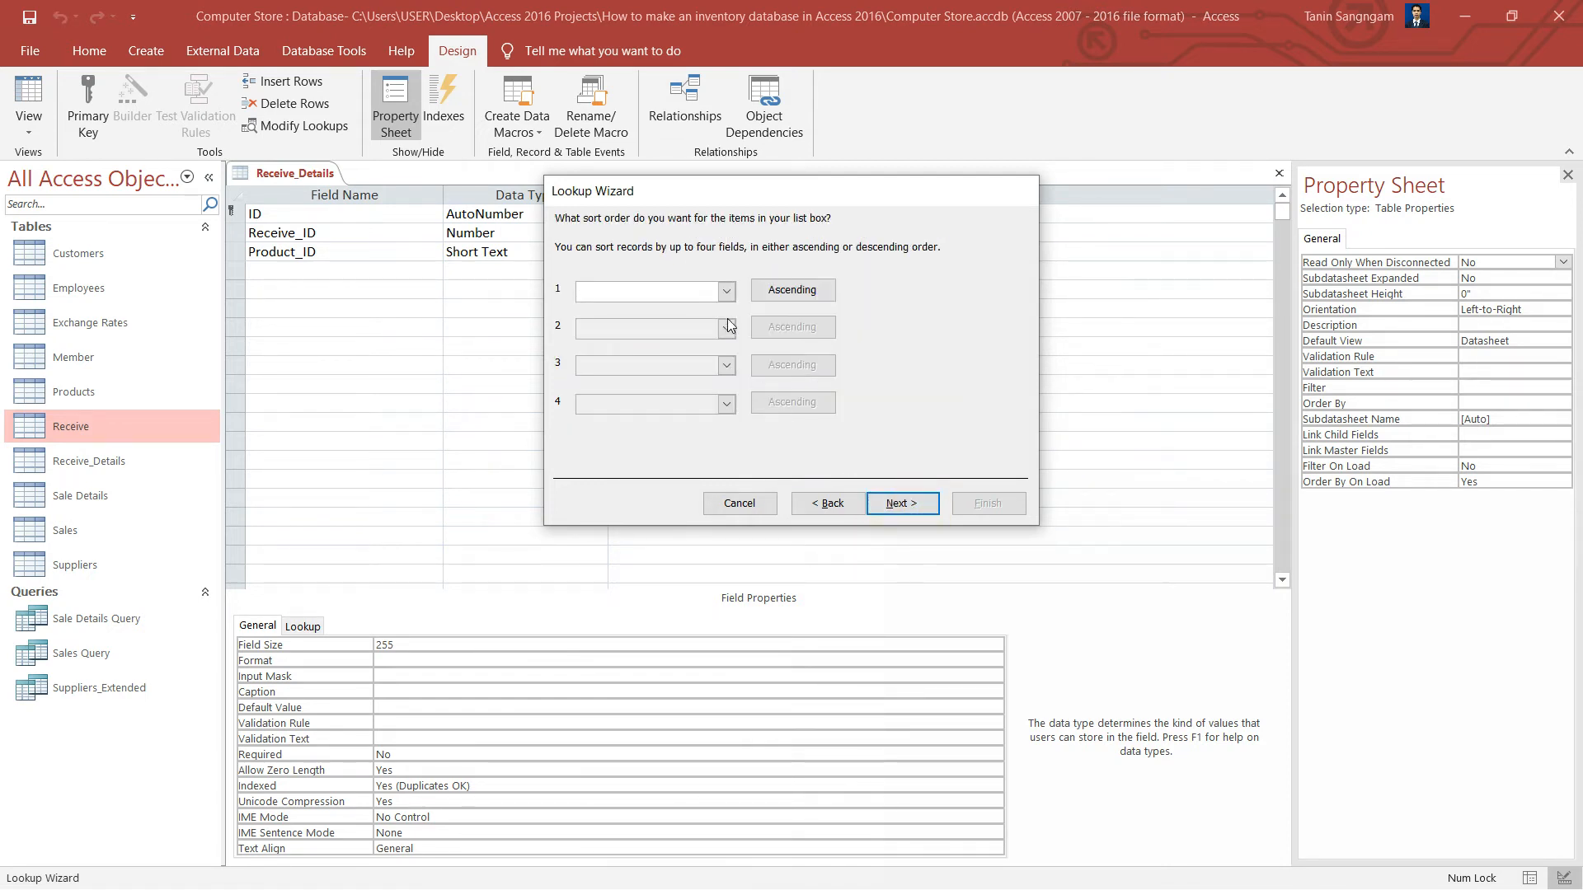
- Sort the Product_ID lookup list by Product in ascending order
{"action": "left_click", "coordinate": [726, 291]}
{"action": "left_click", "coordinate": [610, 334]}
{"action": "left_click", "coordinate": [910, 501]}
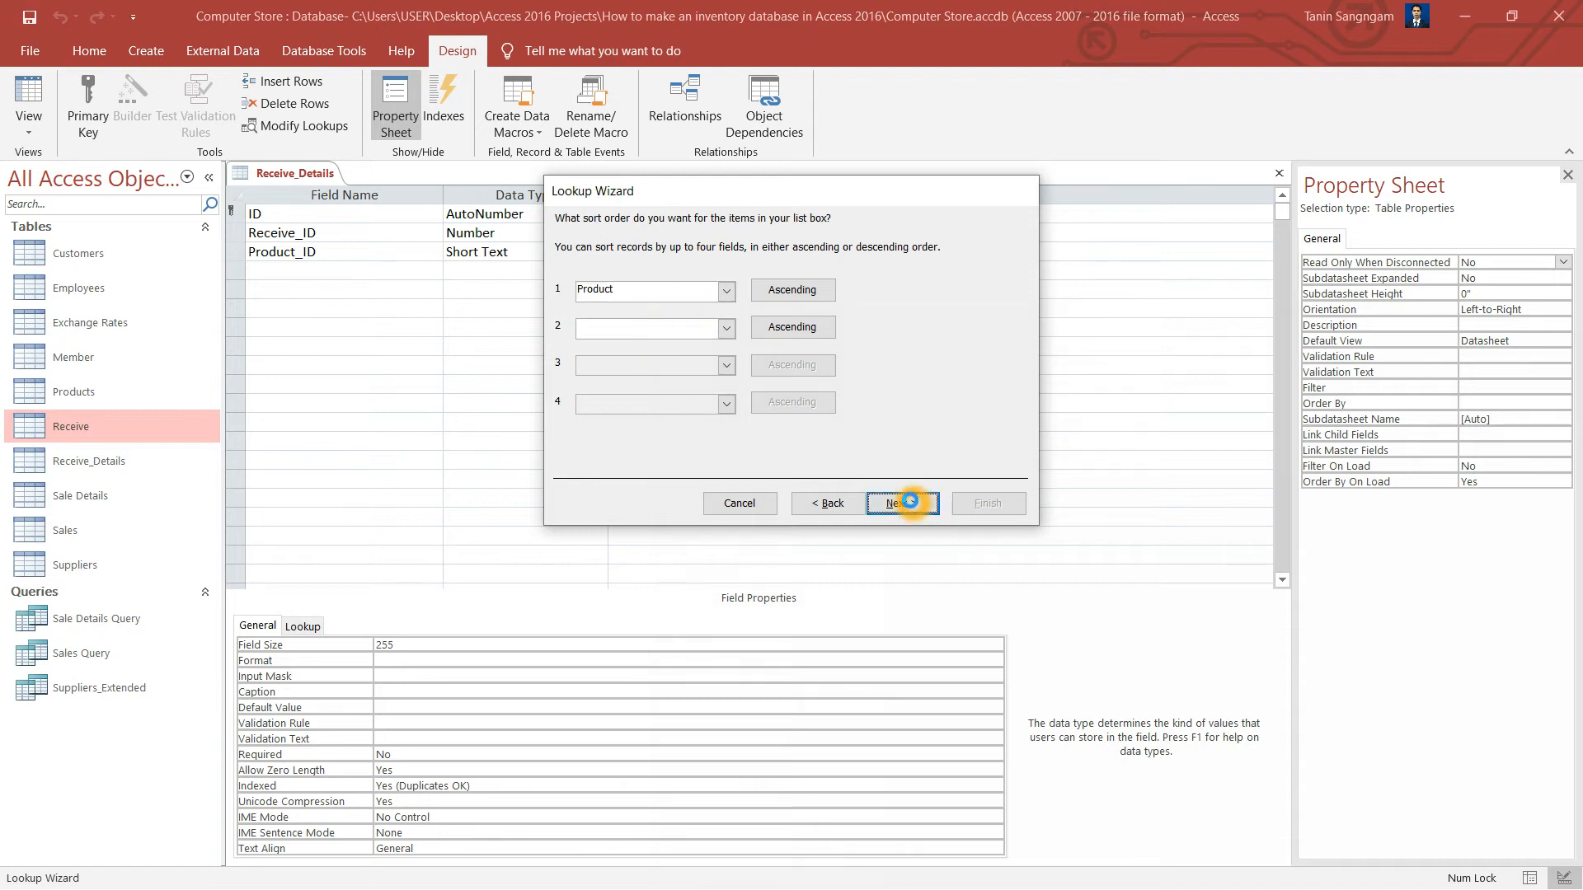
- Widen the lookup's Product column and finish the lookup with the label Product_ID
{"action": "left_click_drag", "start_coordinate": [673, 334], "coordinate": [1001, 362]}
{"action": "left_click", "coordinate": [902, 503]}
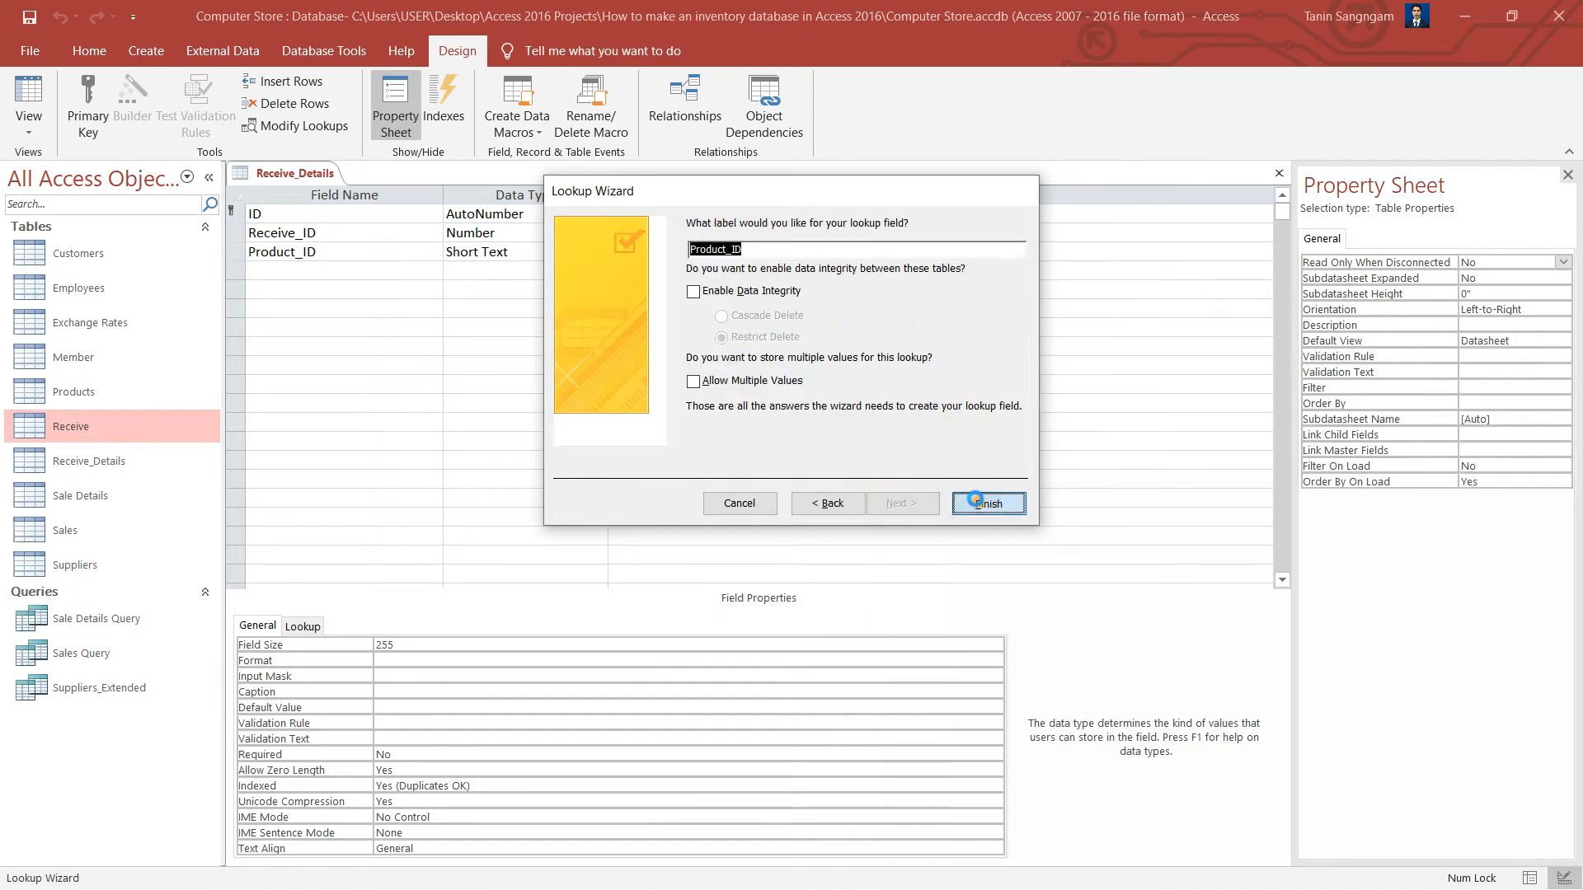
{"action": "left_click", "coordinate": [975, 500]}
{"action": "left_click", "coordinate": [748, 510]}
- Add a Quantity field with the Number data type below Product_ID
{"action": "left_click", "coordinate": [321, 270]}
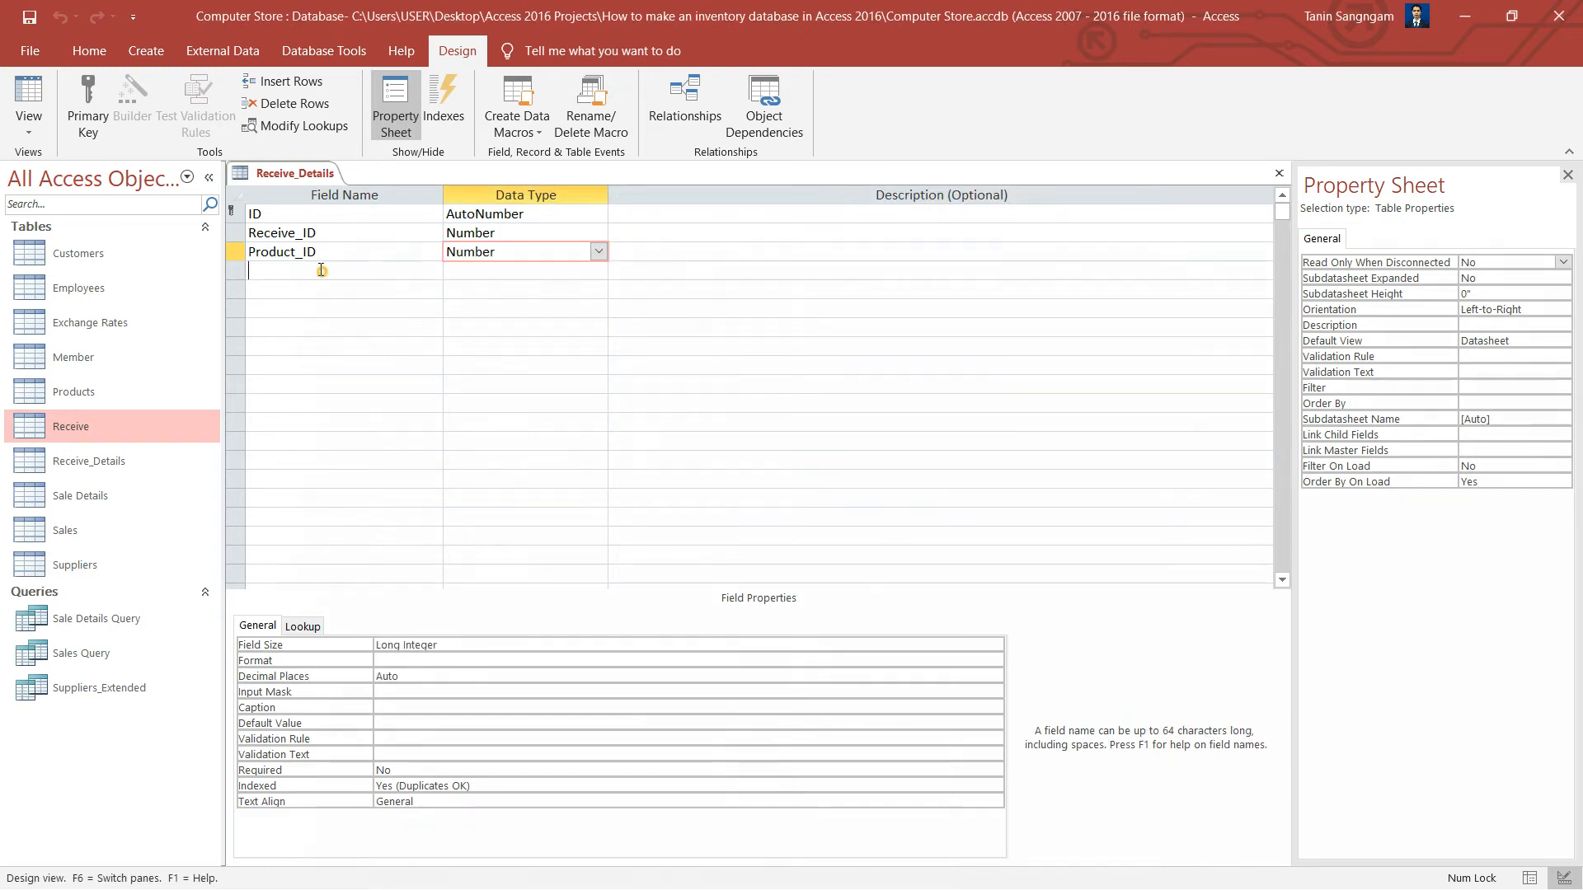
{"action": "left_click", "coordinate": [284, 279]}
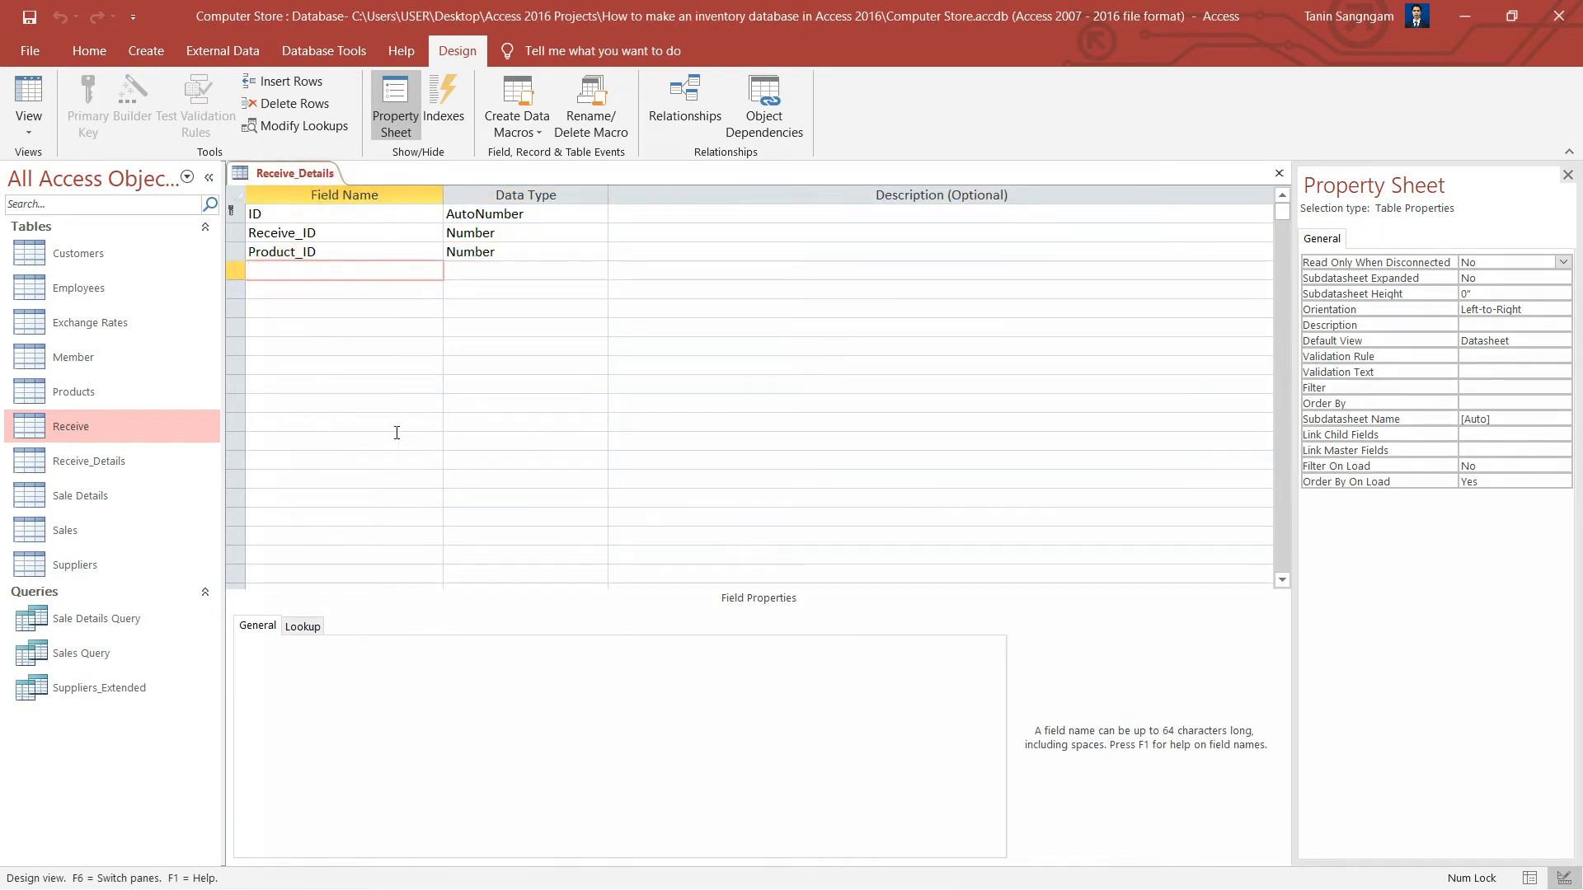
{"action": "left_click", "coordinate": [399, 422]}
{"action": "type", "text": "Quantity"}
{"action": "key", "text": "Tab"}
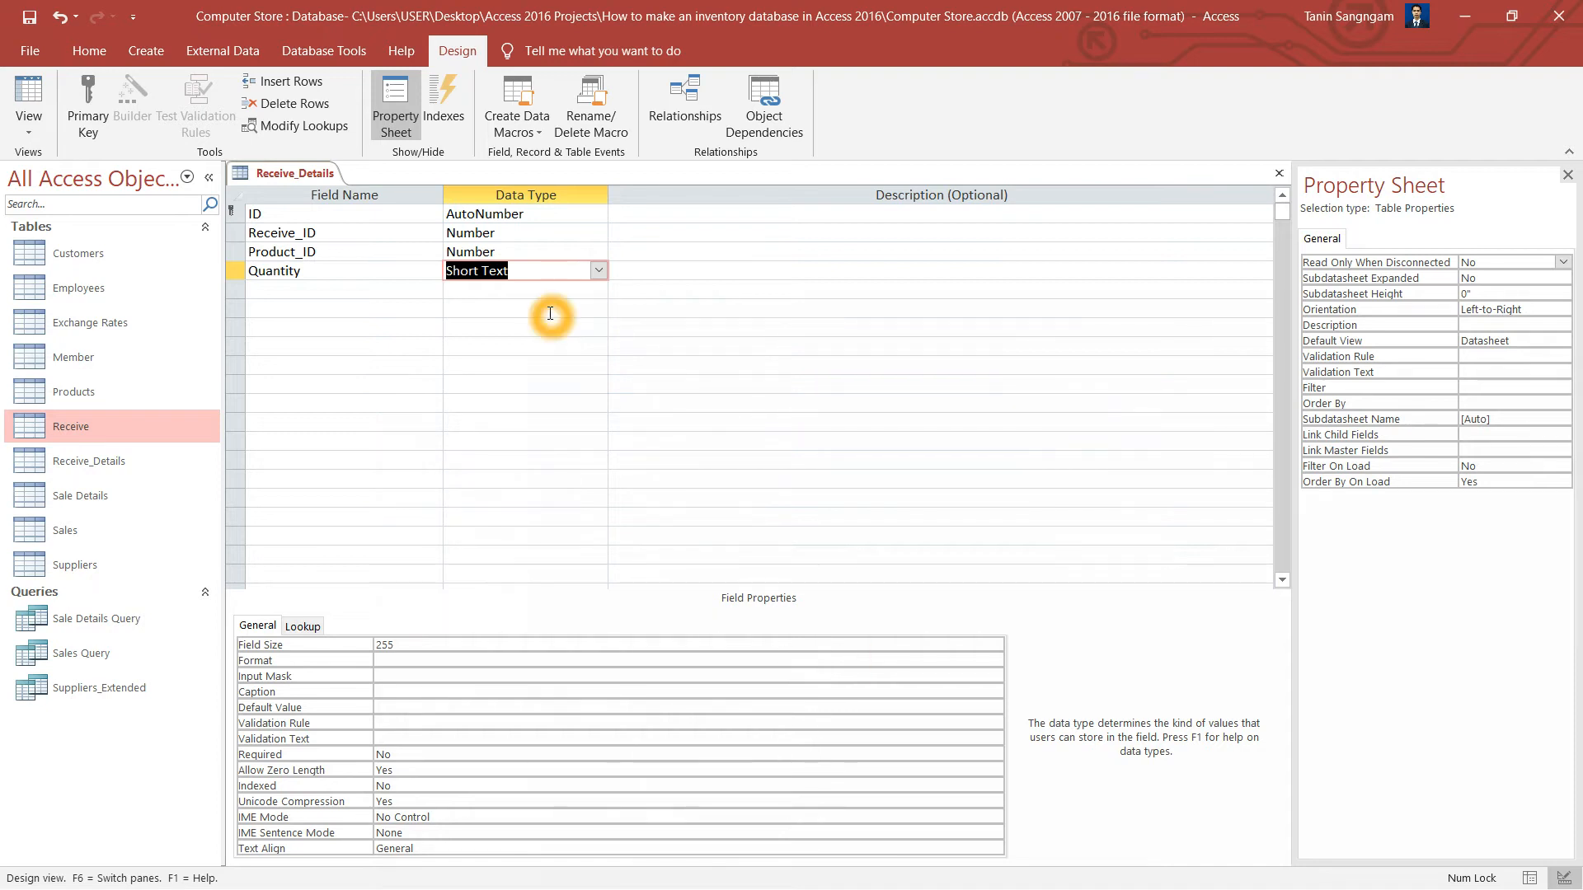
{"action": "type", "text": "number"}
{"action": "key", "text": "Tab"}
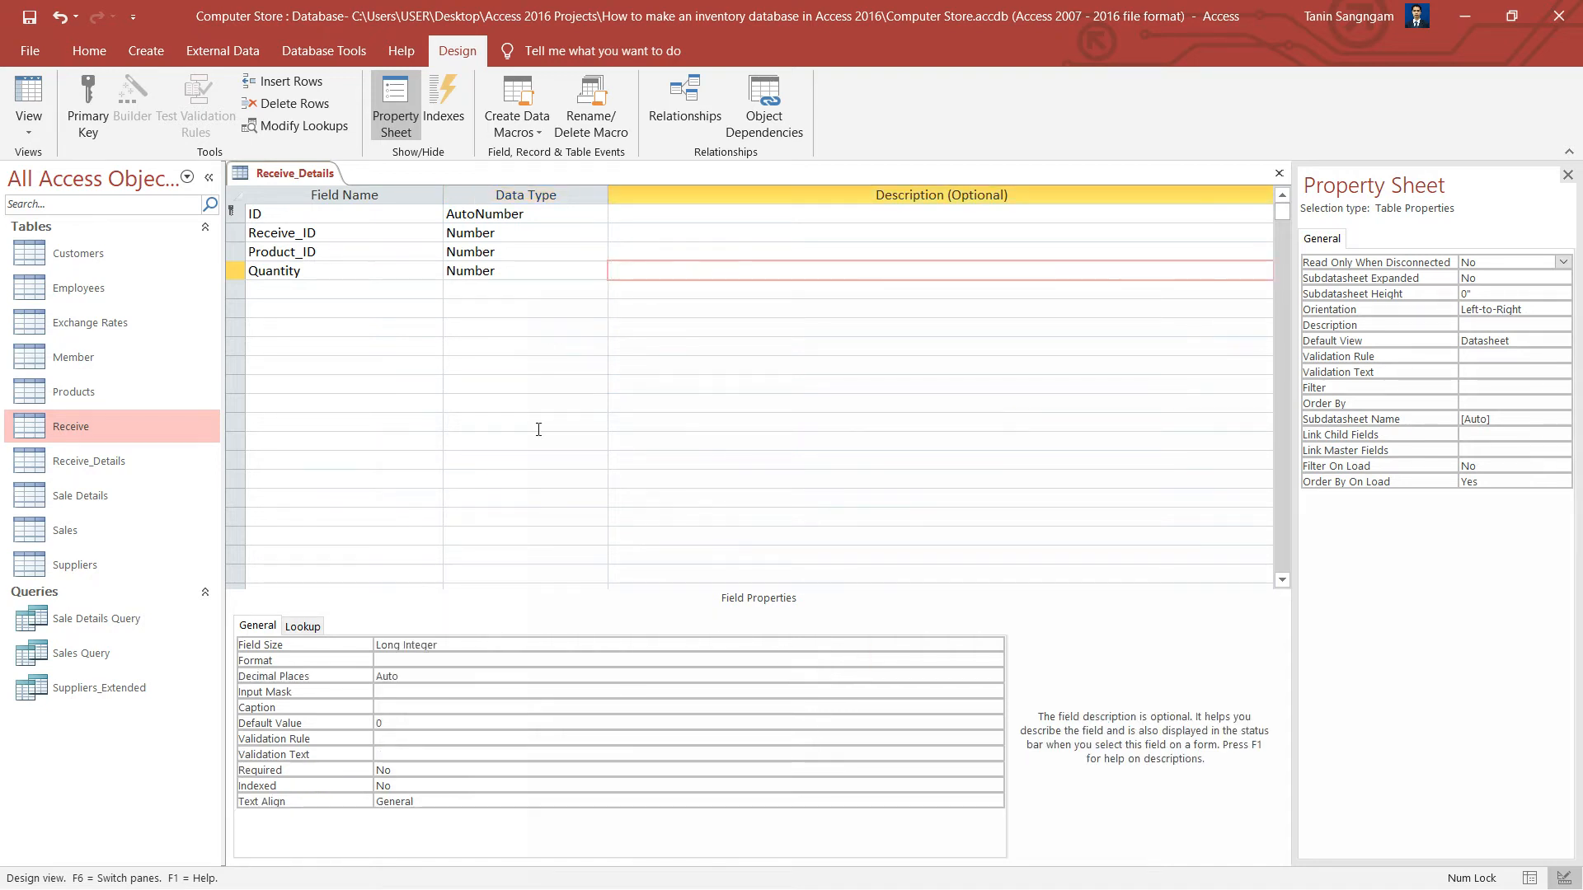
- Set the Quantity field's size to Double
{"action": "left_click", "coordinate": [549, 643]}
{"action": "left_click", "coordinate": [995, 645]}
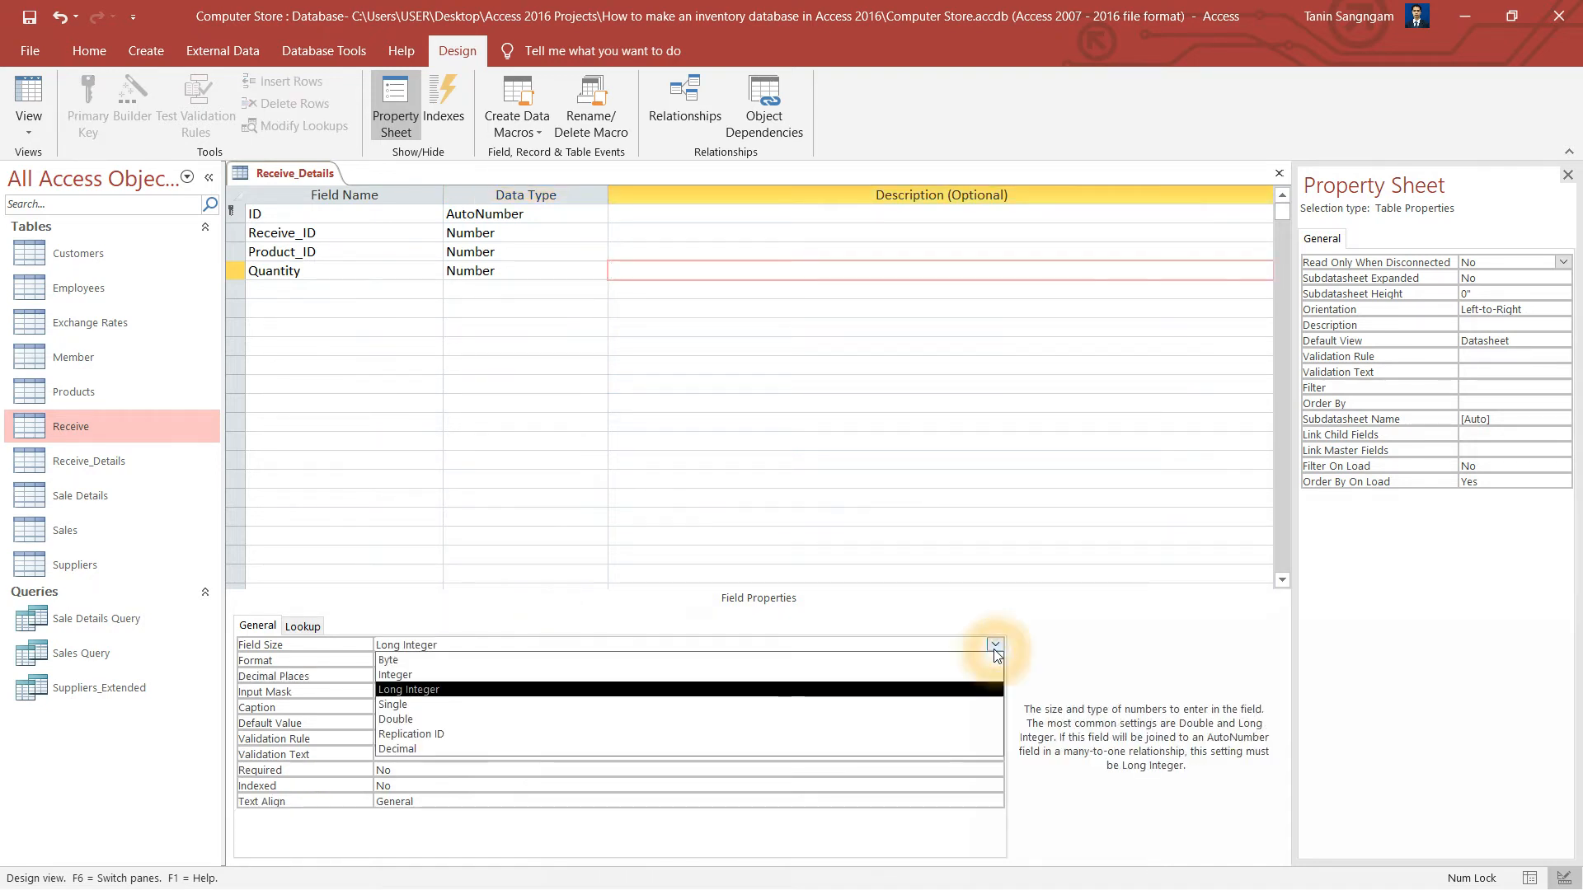
{"action": "left_click", "coordinate": [726, 719]}
- Set the Quantity field's decimal places to 2, leaving its format empty
{"action": "left_click", "coordinate": [480, 664]}
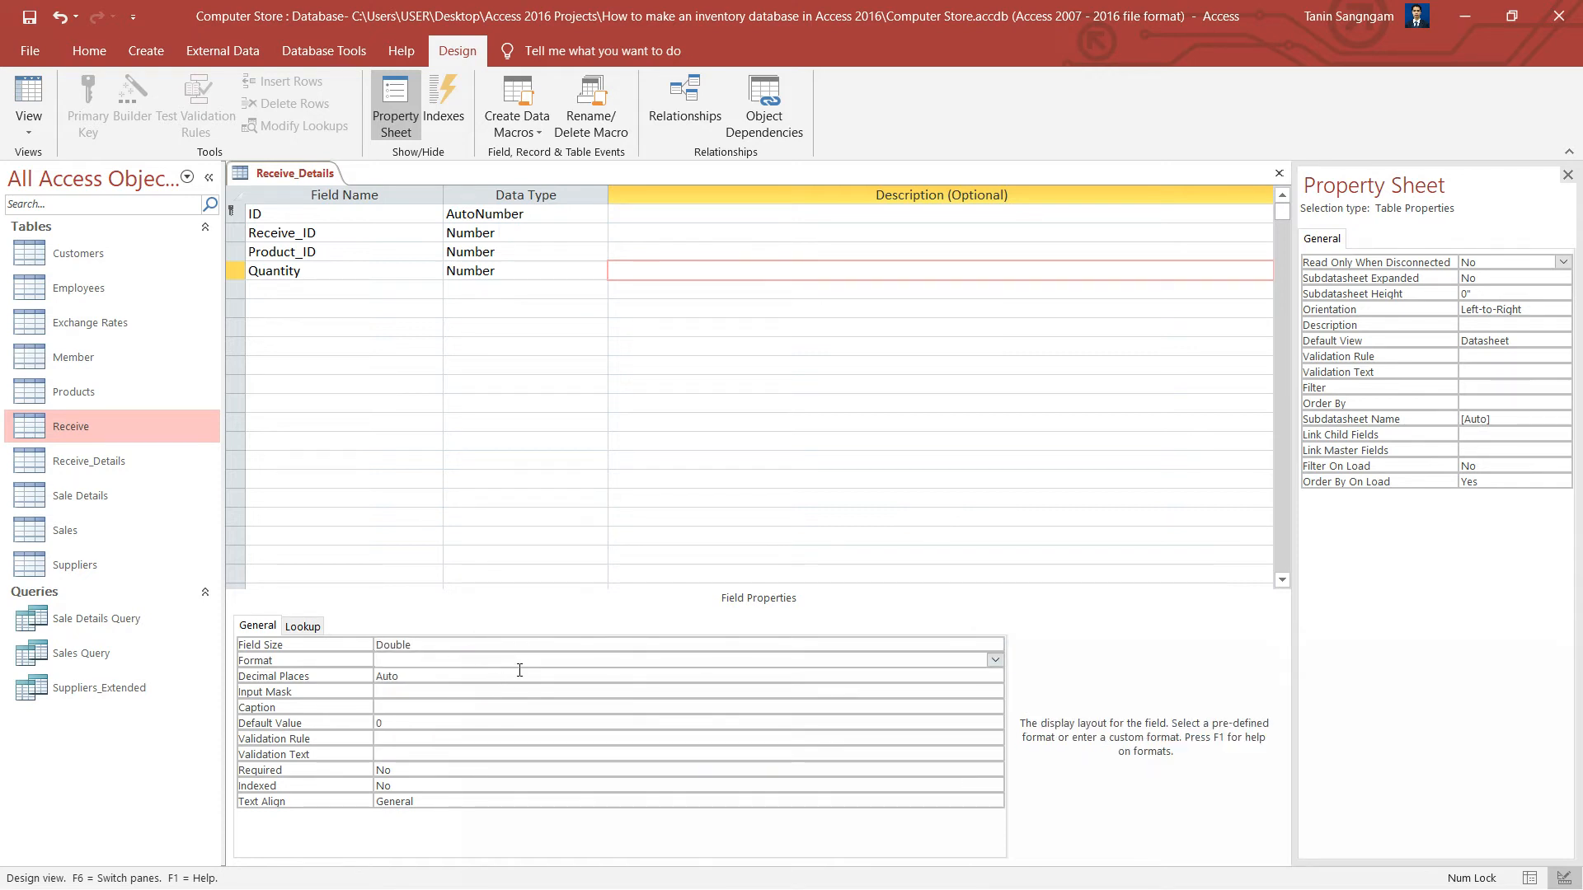
{"action": "left_click", "coordinate": [845, 668]}
{"action": "left_click", "coordinate": [460, 662]}
{"action": "left_click", "coordinate": [995, 660]}
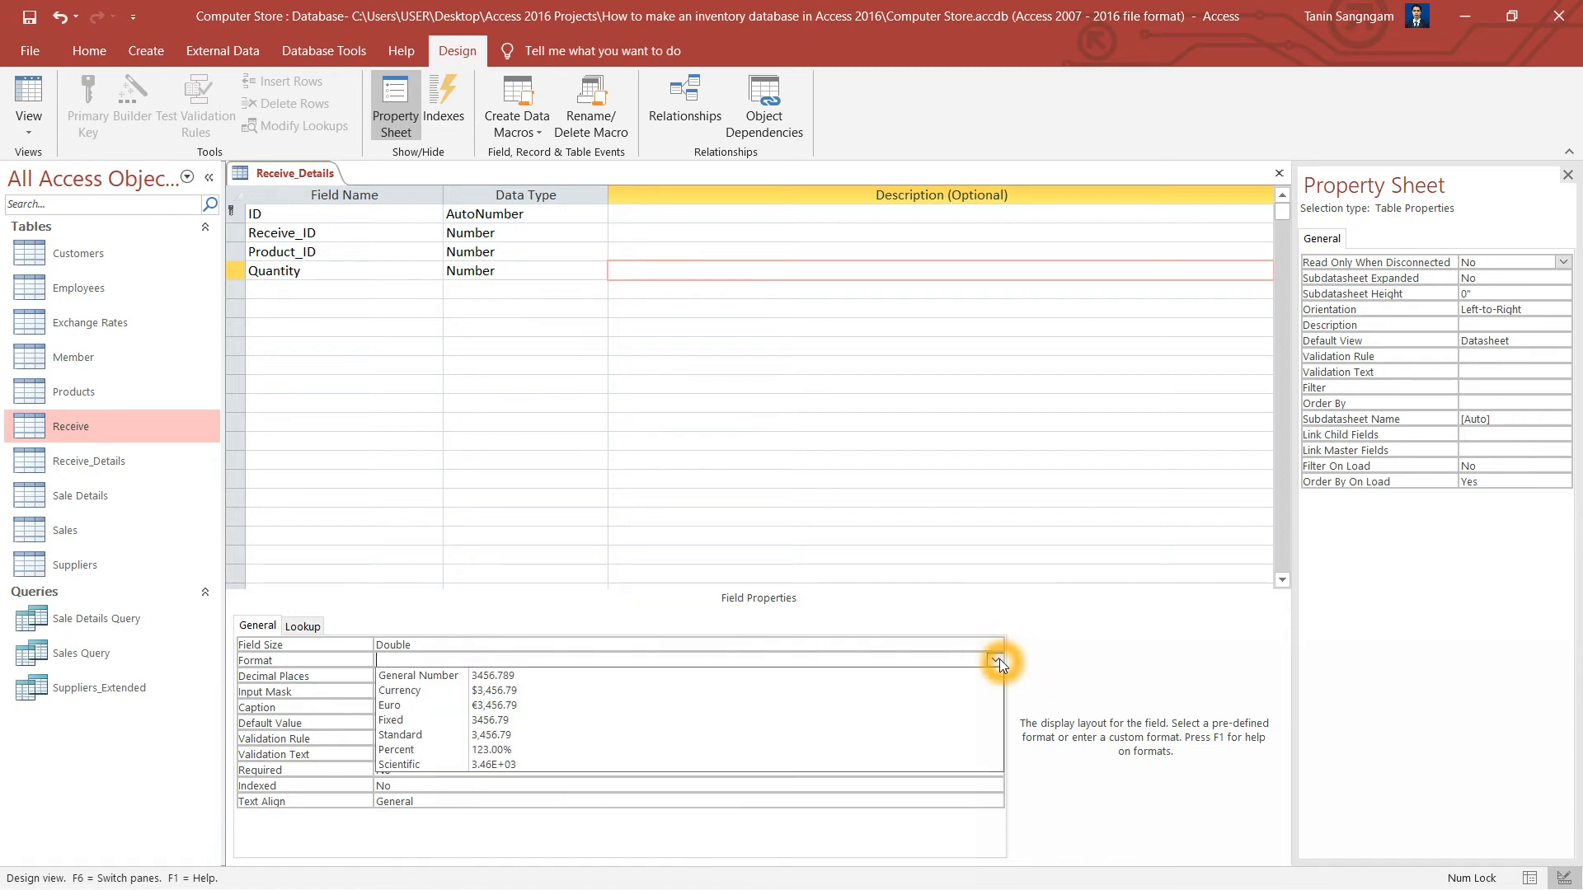
{"action": "left_click", "coordinate": [995, 660]}
{"action": "left_click", "coordinate": [443, 675]}
{"action": "double_click", "coordinate": [486, 677]}
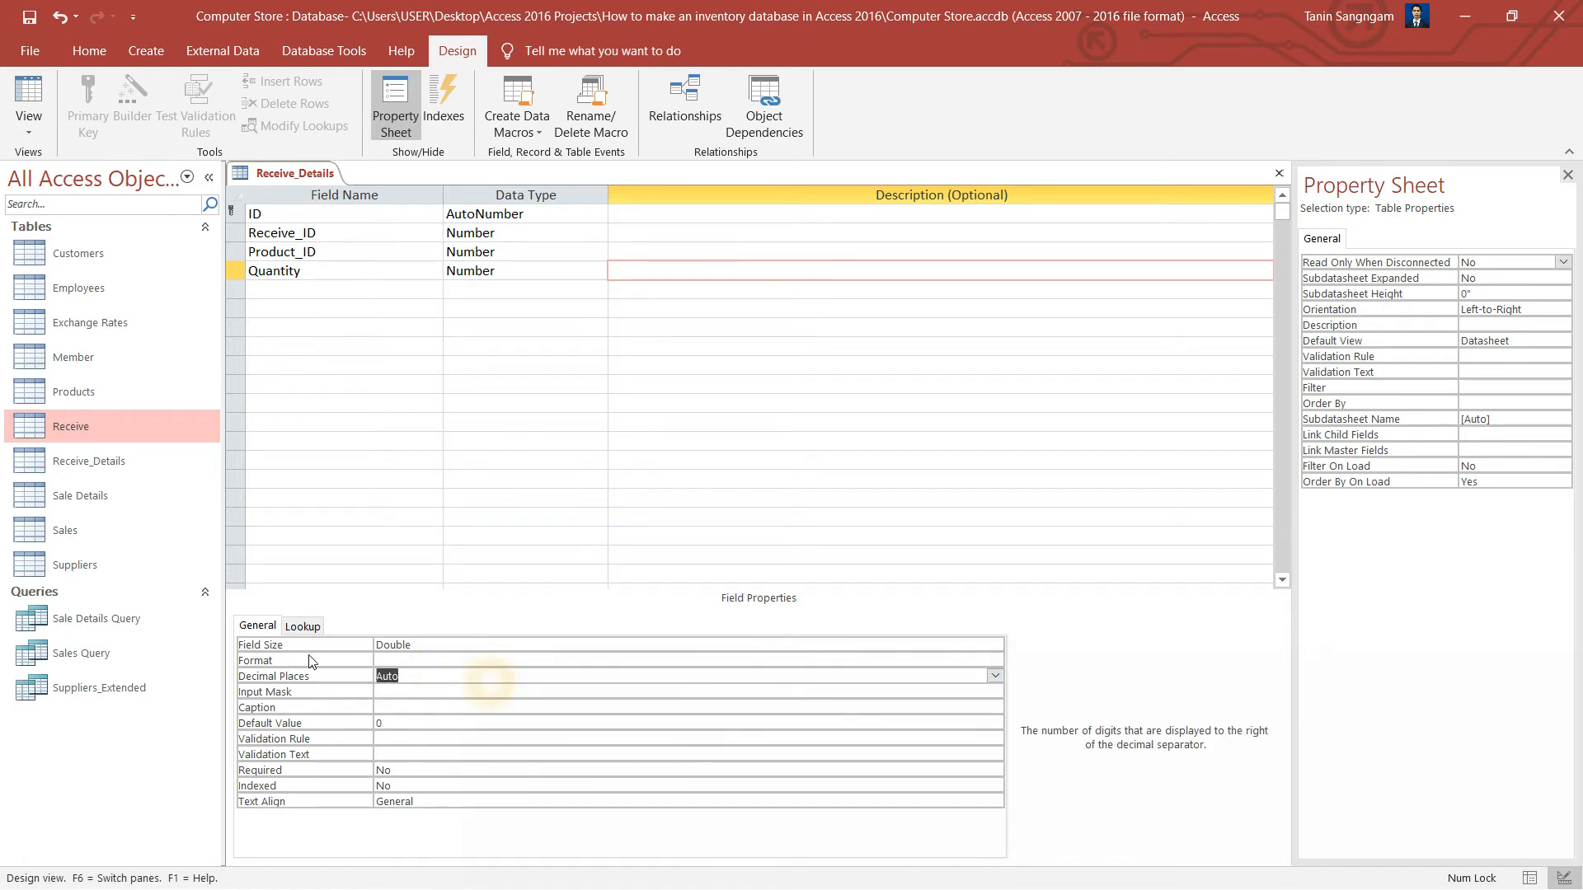
{"action": "type", "text": "2"}
{"action": "key", "text": "Return"}
{"action": "left_click", "coordinate": [422, 670]}
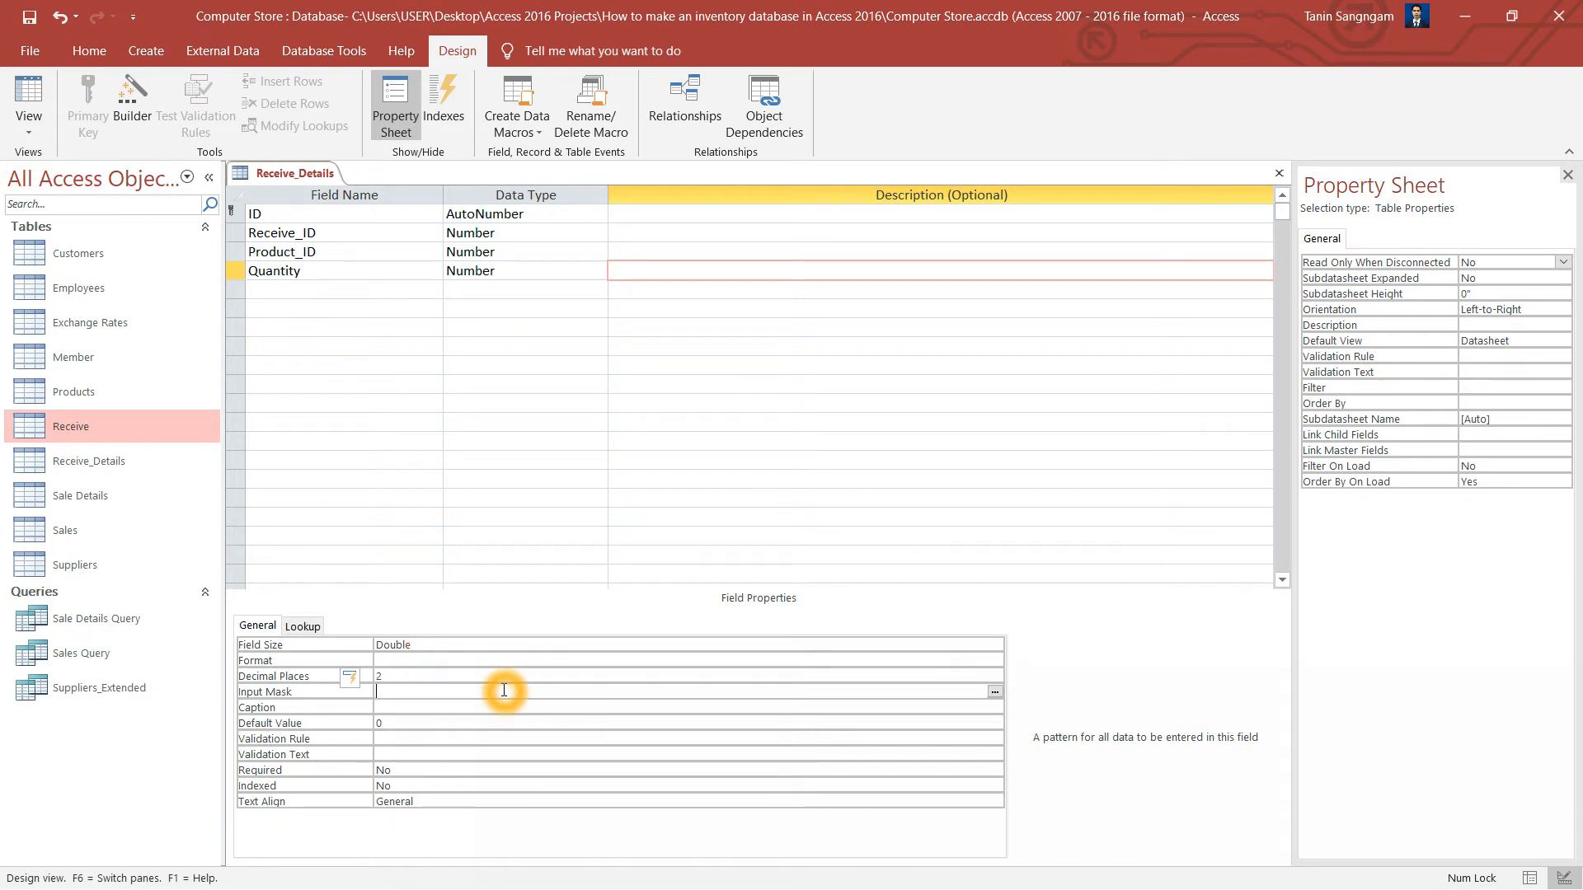
- Add a Unit_Cost field with the Currency data type below Quantity
{"action": "left_click", "coordinate": [312, 290]}
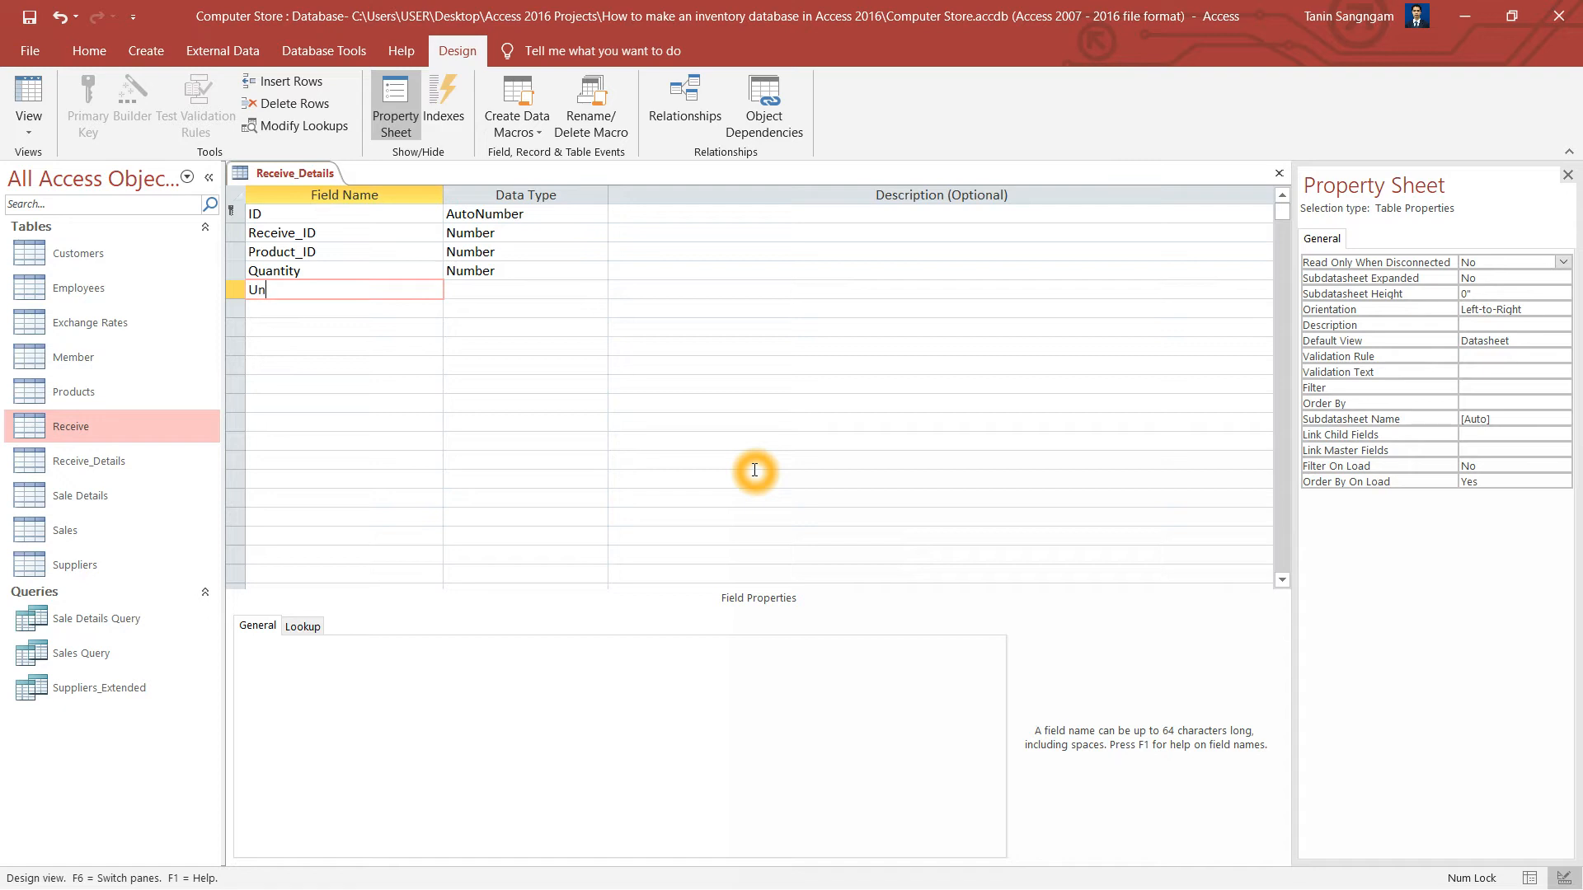
{"action": "key", "text": "Tab"}
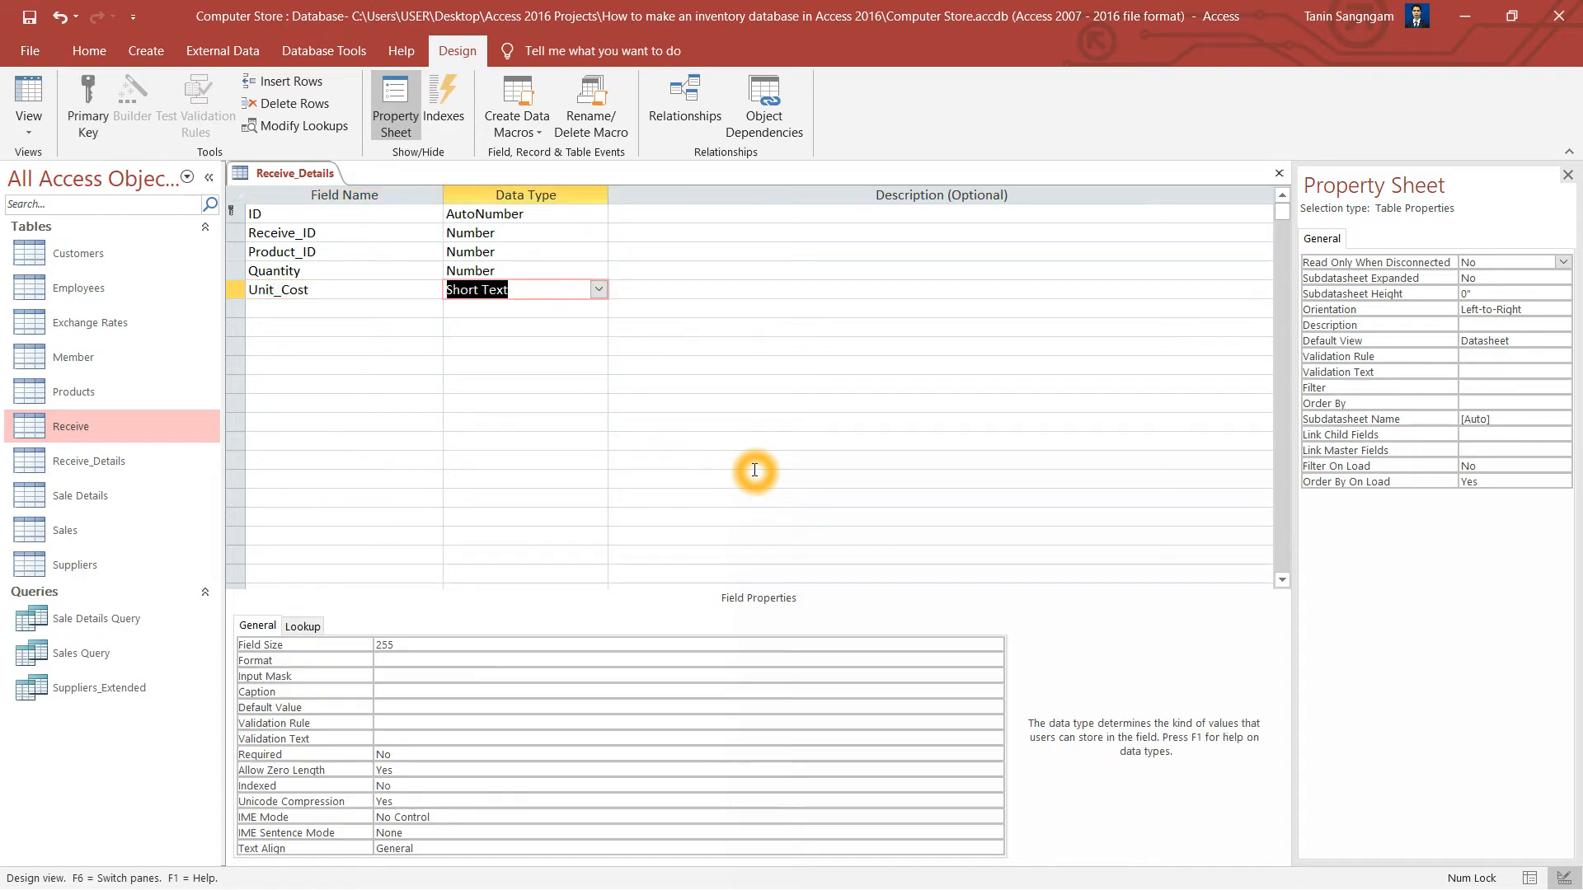
{"action": "type", "text": "Currency"}
{"action": "key", "text": "Tab"}
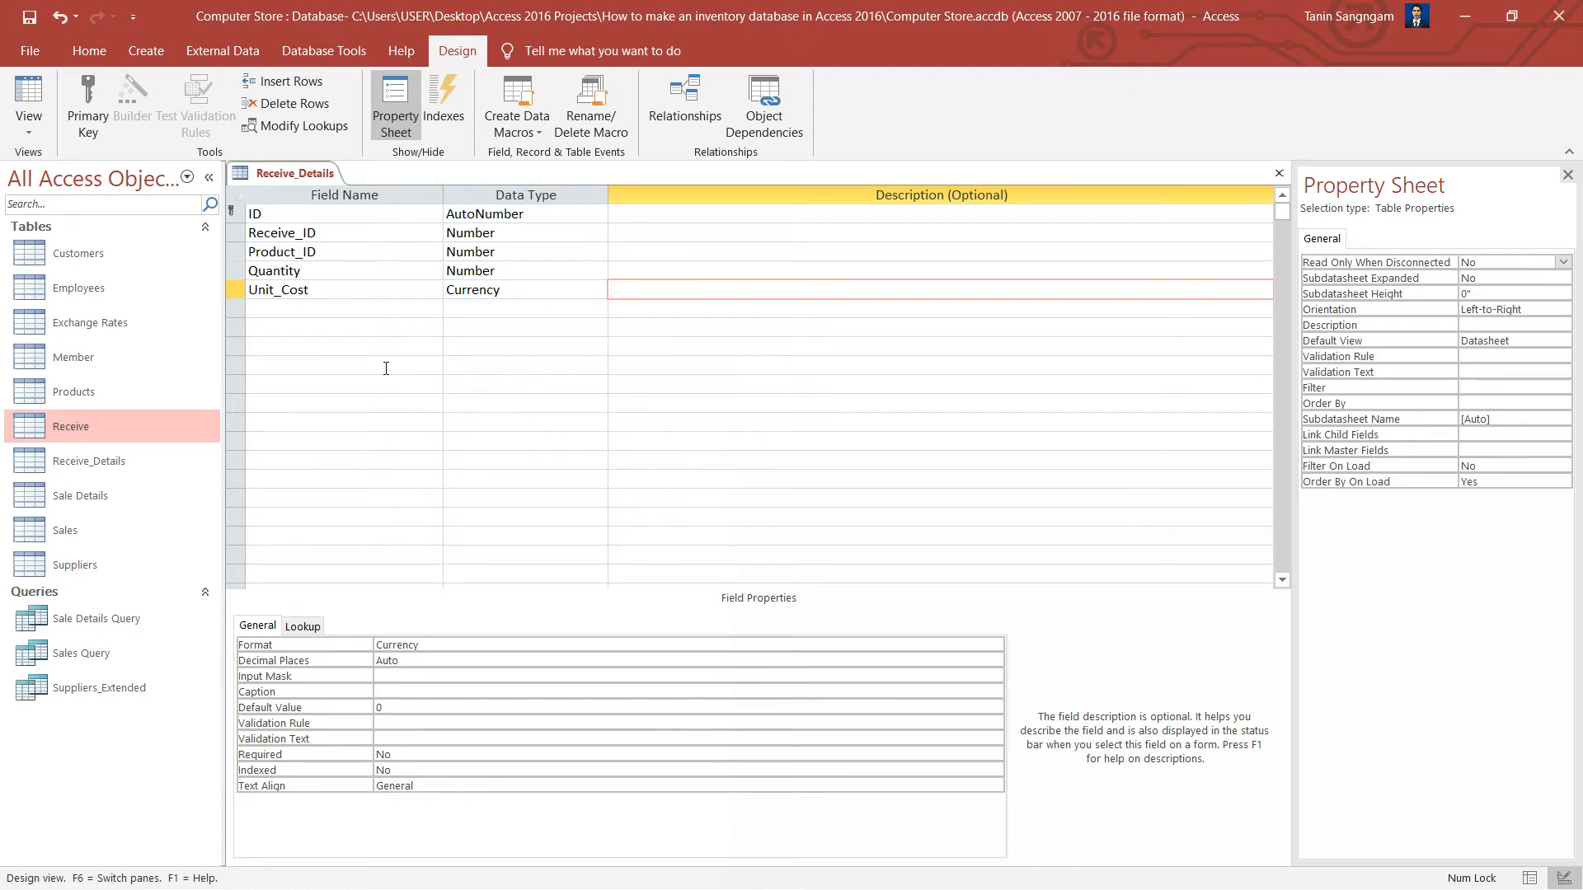
- Add a Date_Received field with the Date/Time data type below Unit_Cost
{"action": "key", "text": "Tab"}
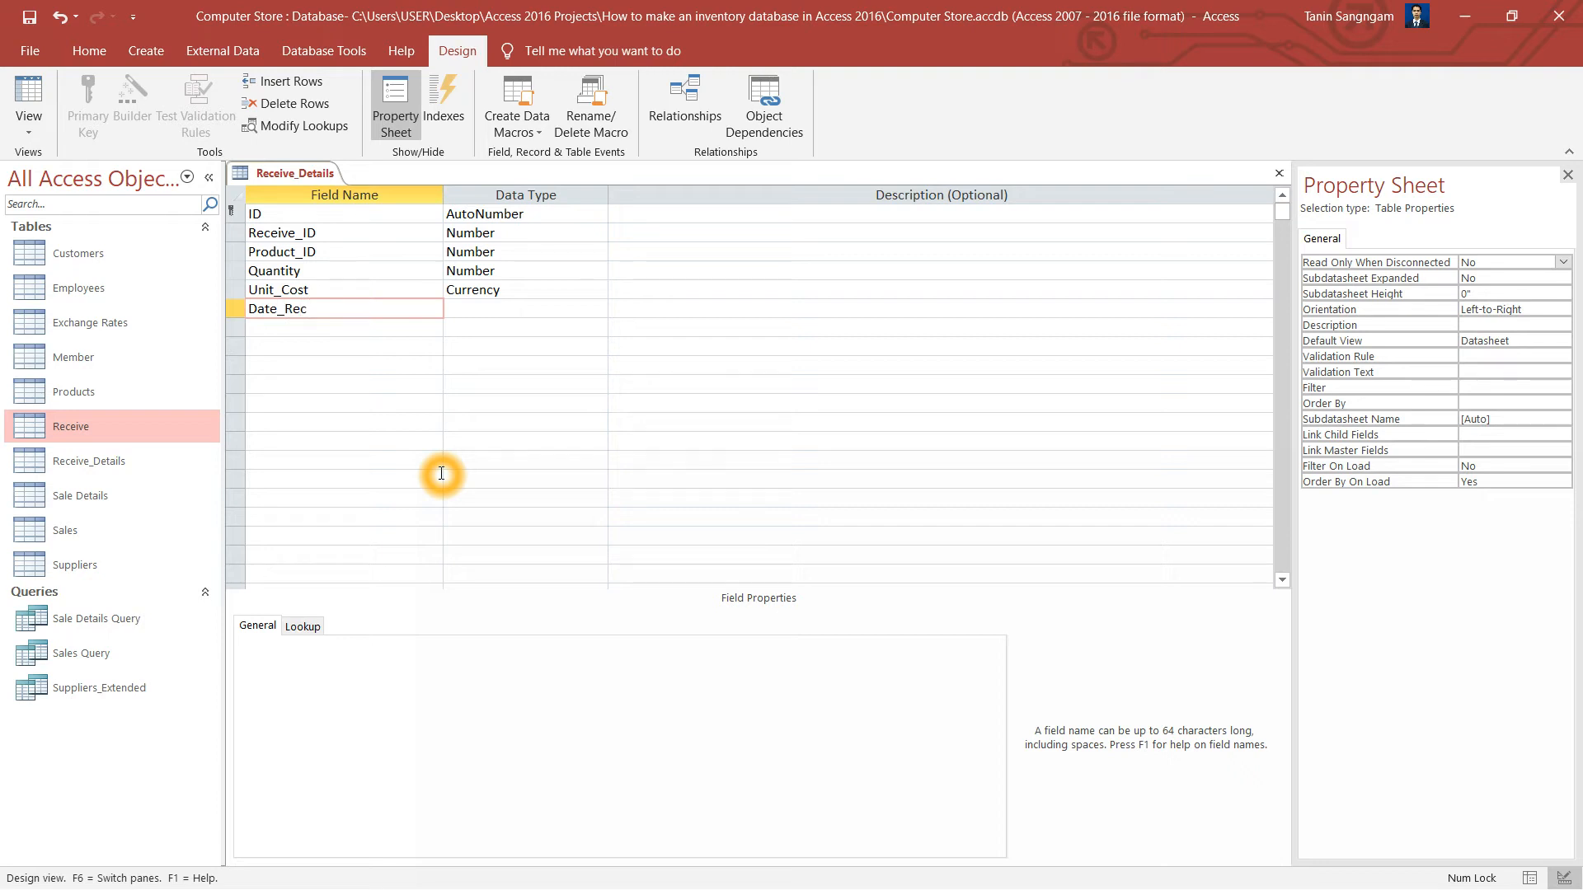
{"action": "type", "text": "Date_Received"}
{"action": "key", "text": "Tab"}
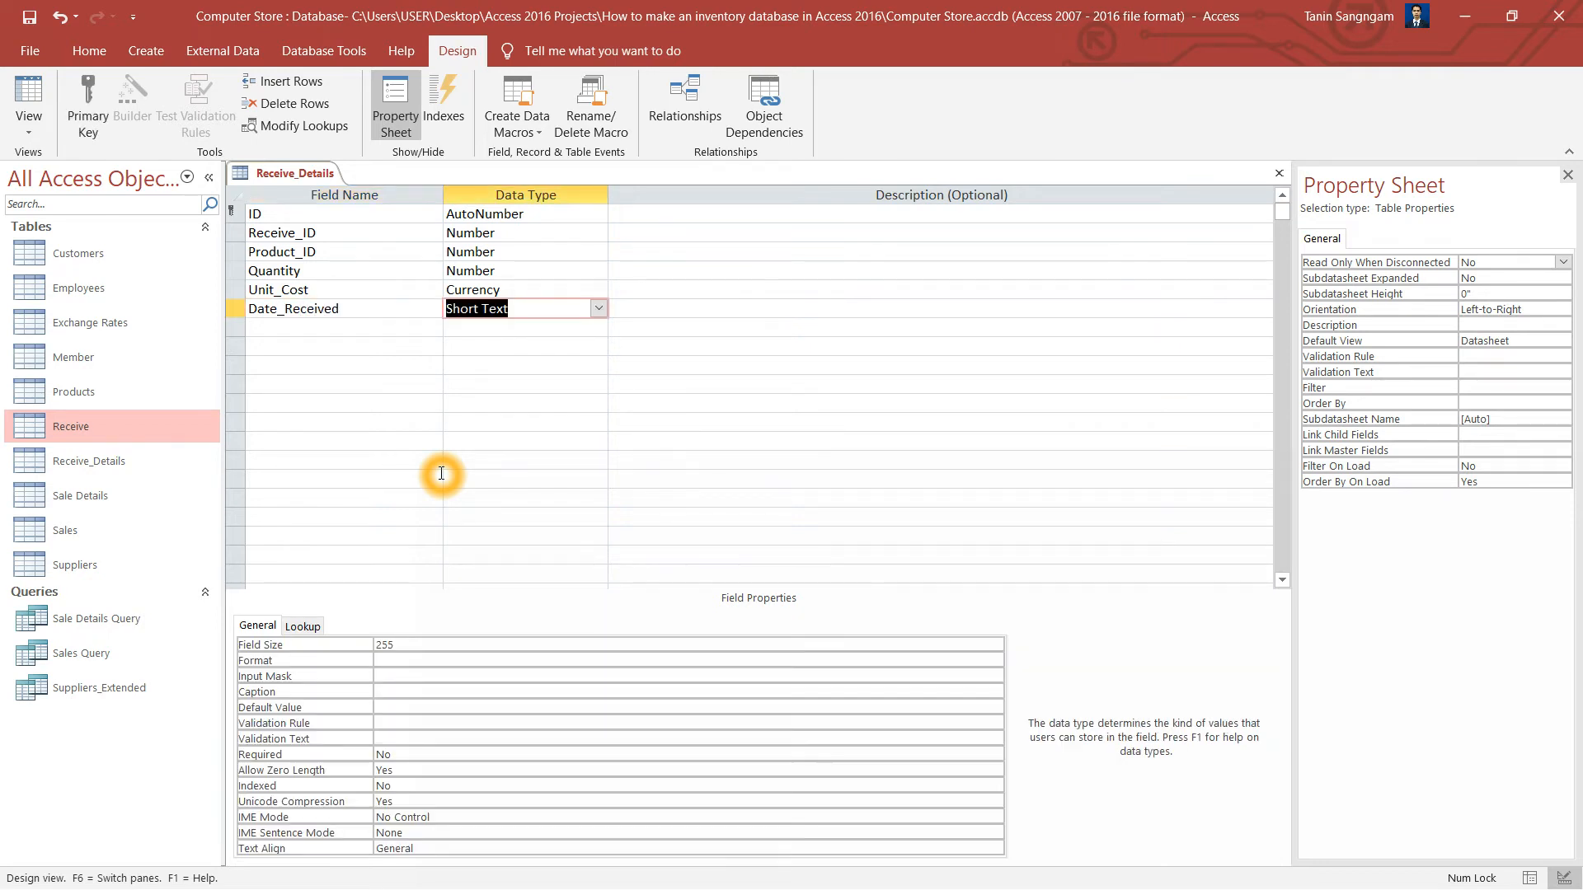
{"action": "type", "text": "d"}
{"action": "key", "text": "Tab"}
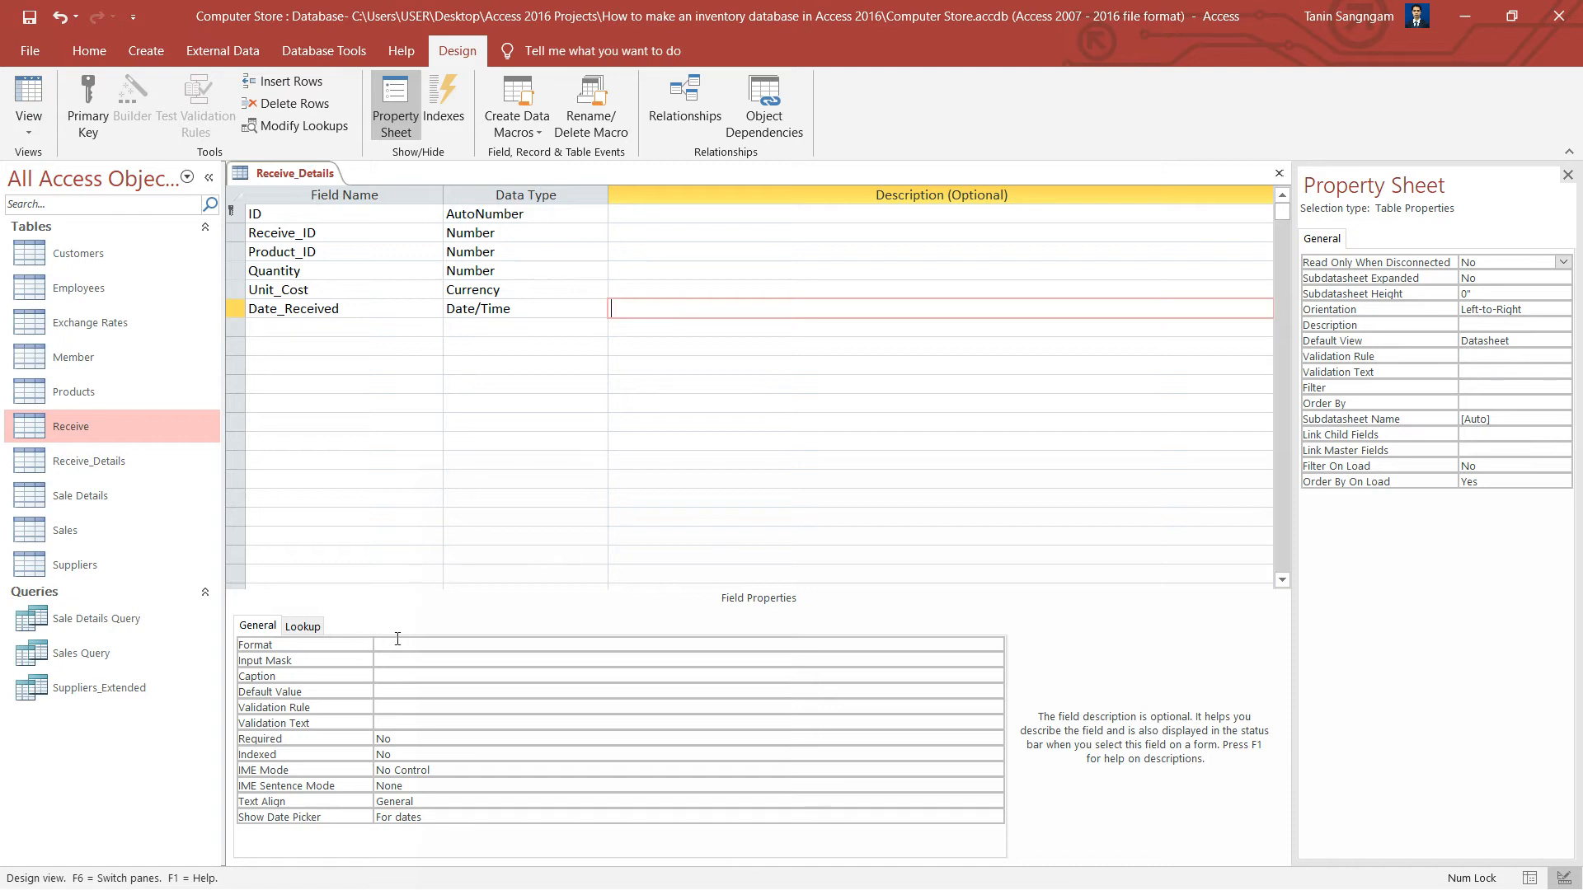
- Set the Date_Received field's format to Short Date and its default value to Now()
{"action": "left_click", "coordinate": [397, 642]}
{"action": "left_click", "coordinate": [996, 643]}
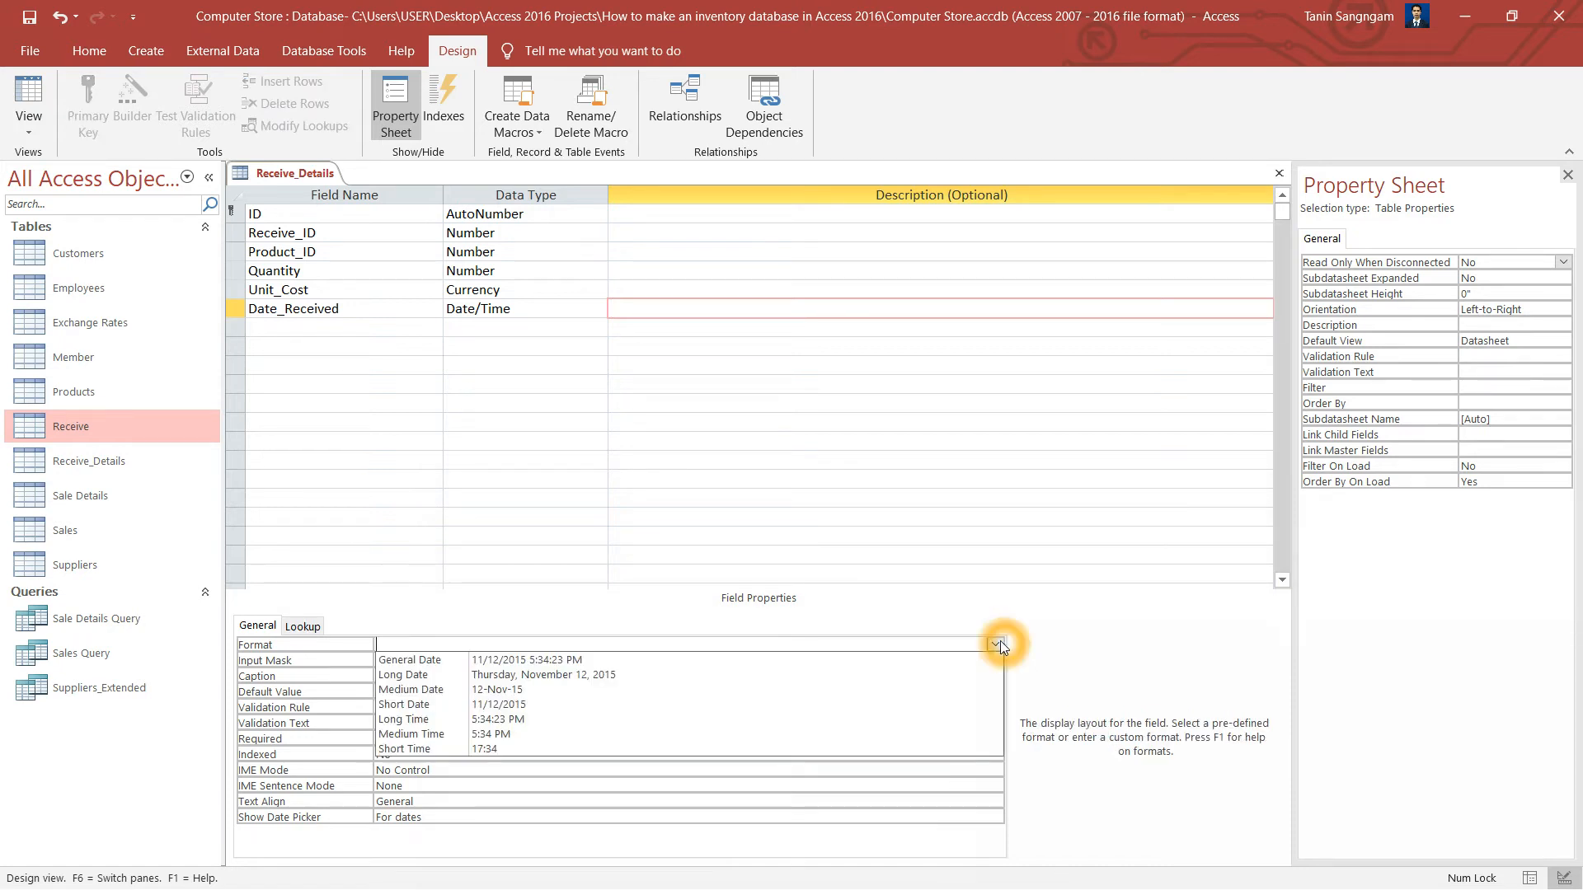
{"action": "left_click", "coordinate": [732, 706]}
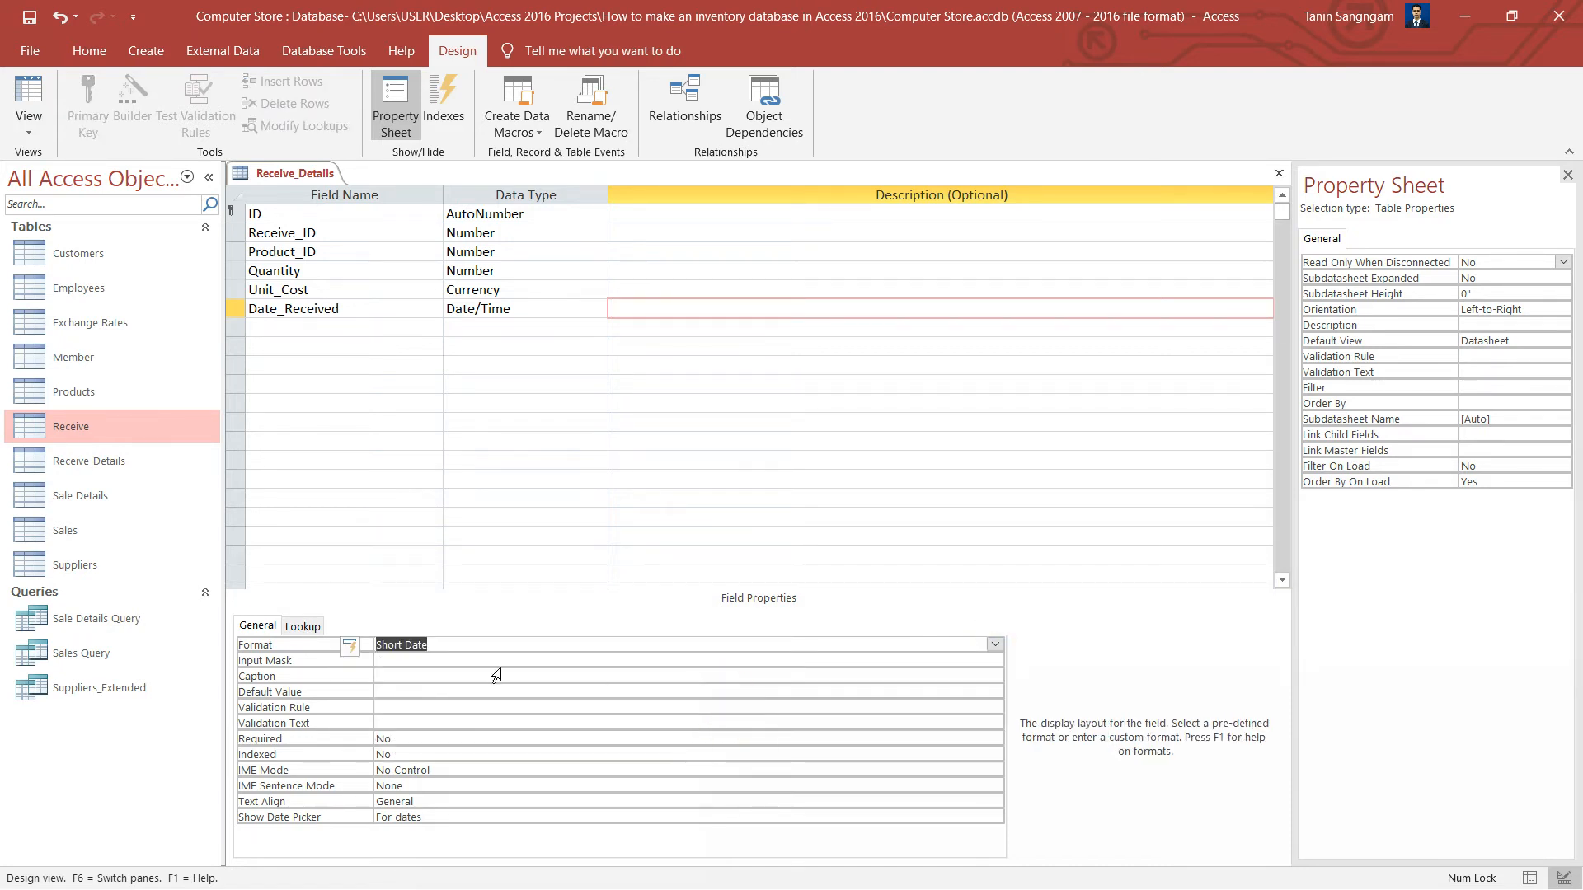
{"action": "left_click", "coordinate": [425, 674]}
{"action": "left_click", "coordinate": [413, 693]}
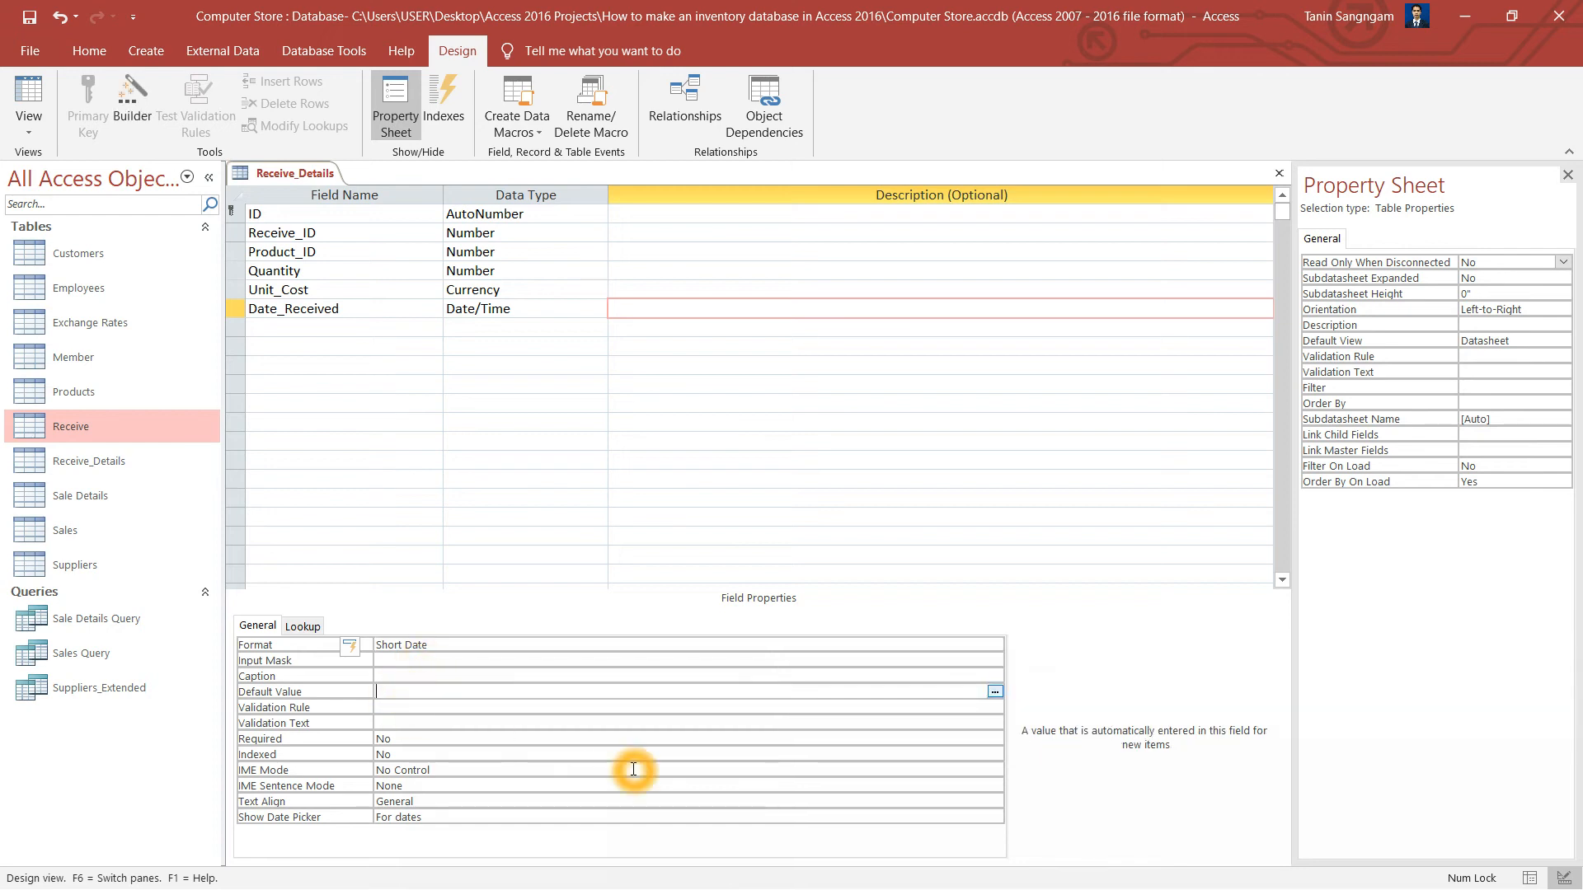
{"action": "type", "text": "NOW"}
{"action": "key", "text": "Return"}
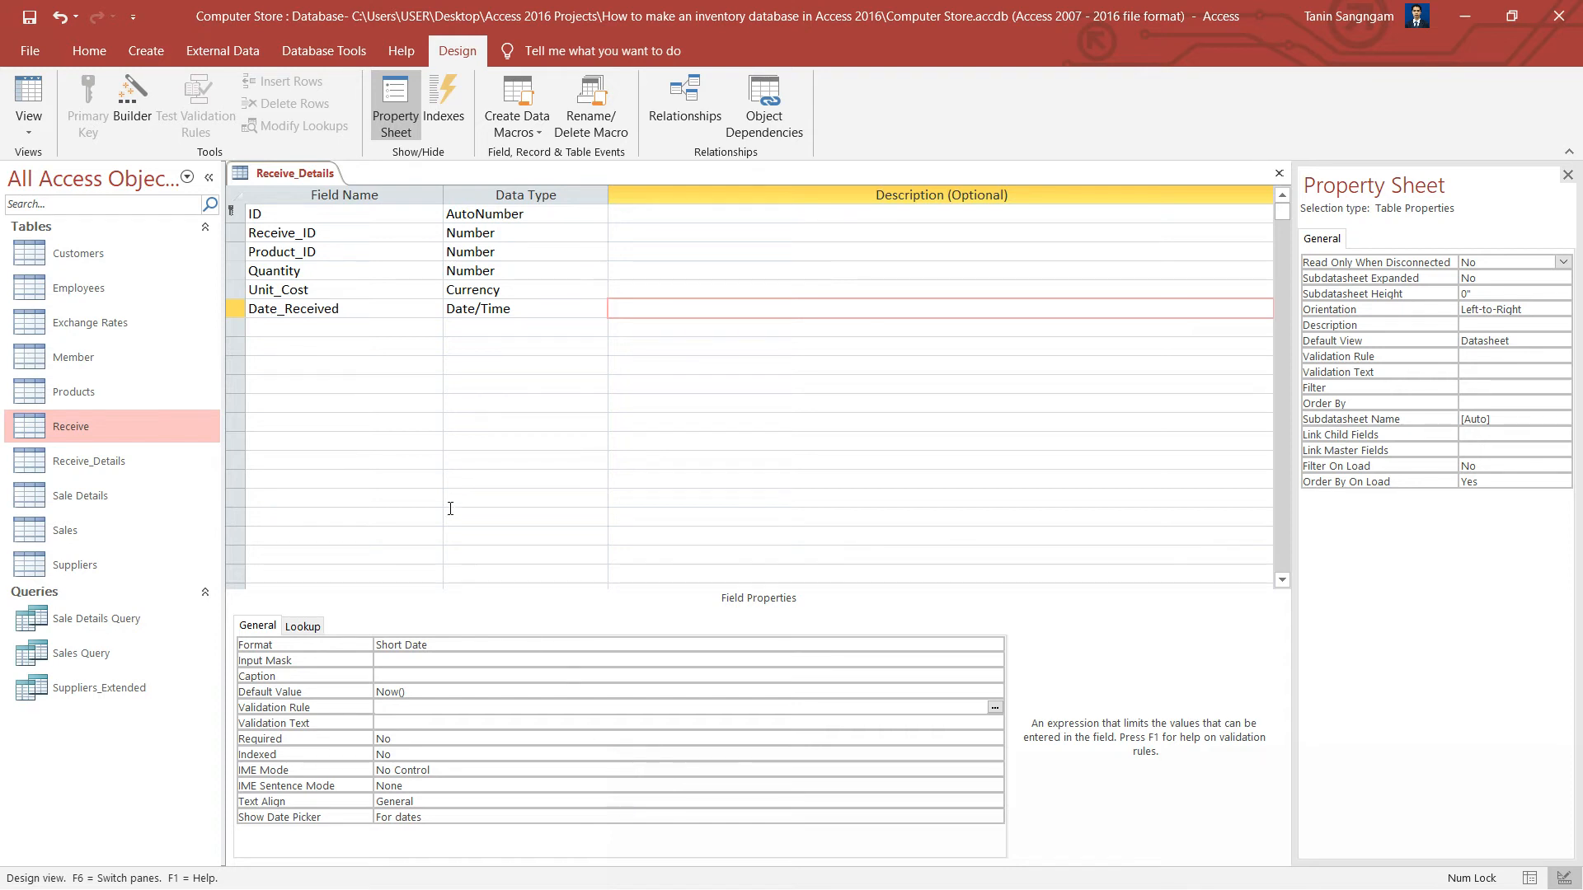
- Save the design of the Receive_Details table
{"action": "left_click", "coordinate": [271, 329]}
{"action": "right_click", "coordinate": [301, 173]}
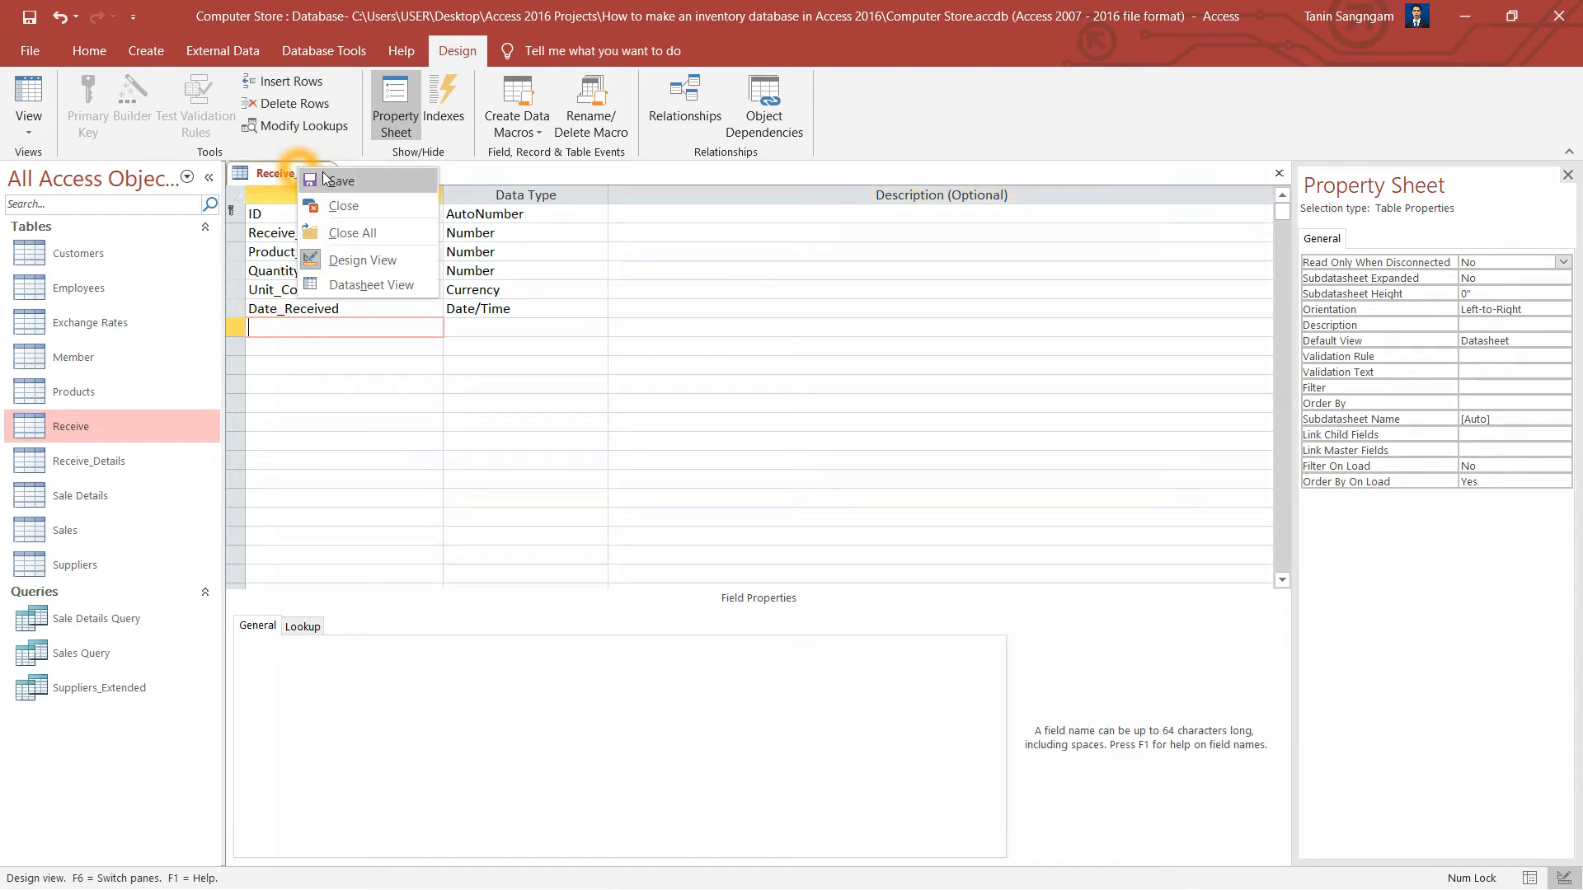
{"action": "left_click", "coordinate": [332, 179]}
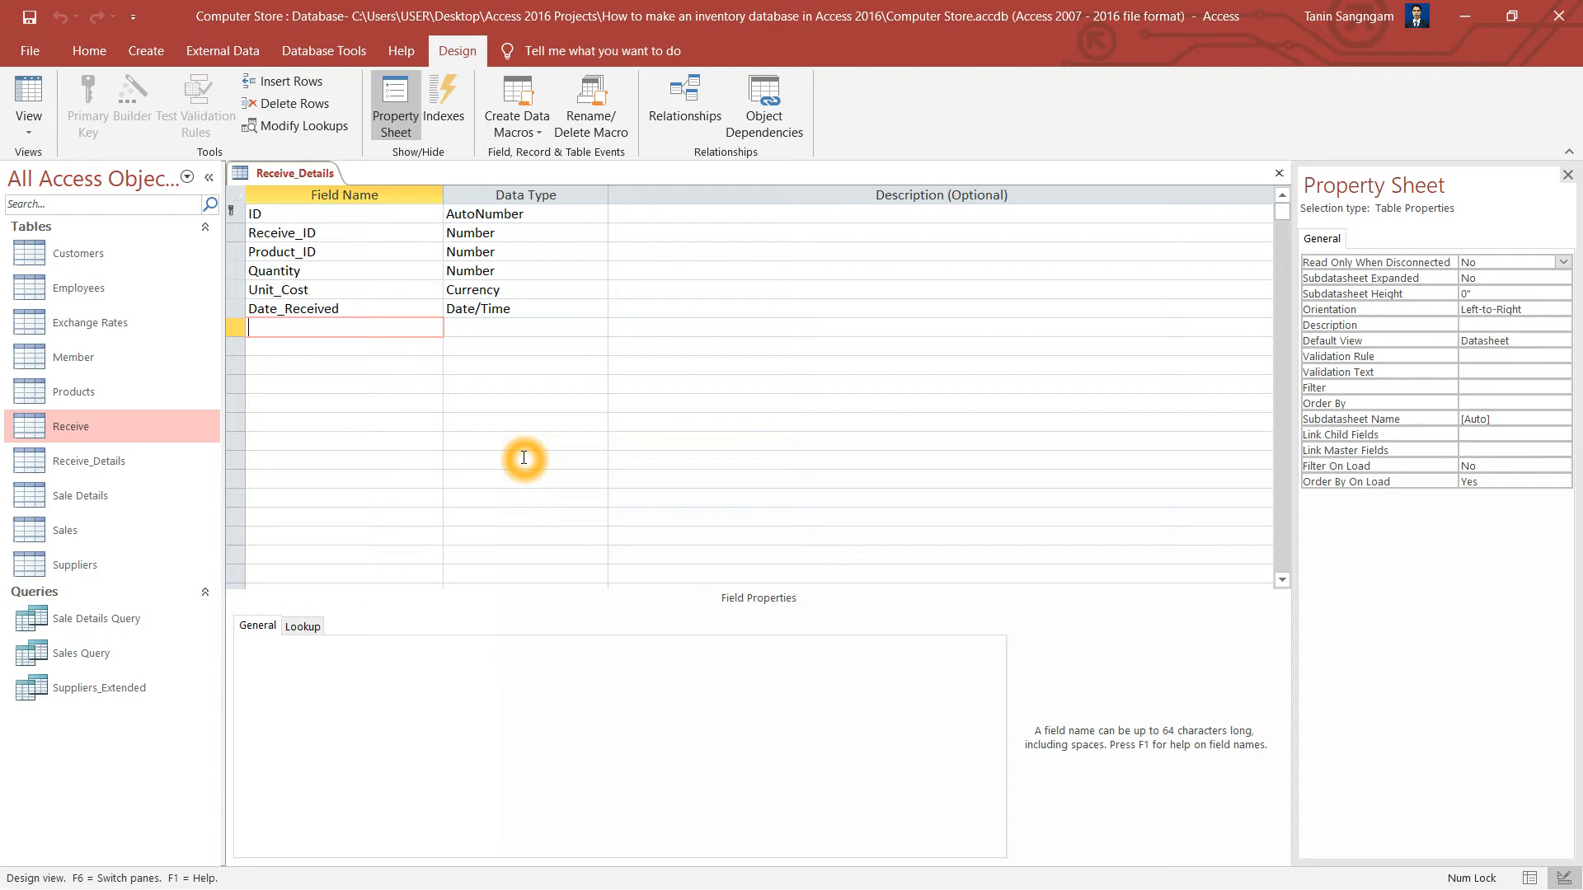
- Review the data types and field properties of the Receive_Details fields, from Date_Received up to Product_ID
{"action": "left_click", "coordinate": [319, 253]}
{"action": "left_click", "coordinate": [336, 232]}
{"action": "left_click", "coordinate": [326, 327]}
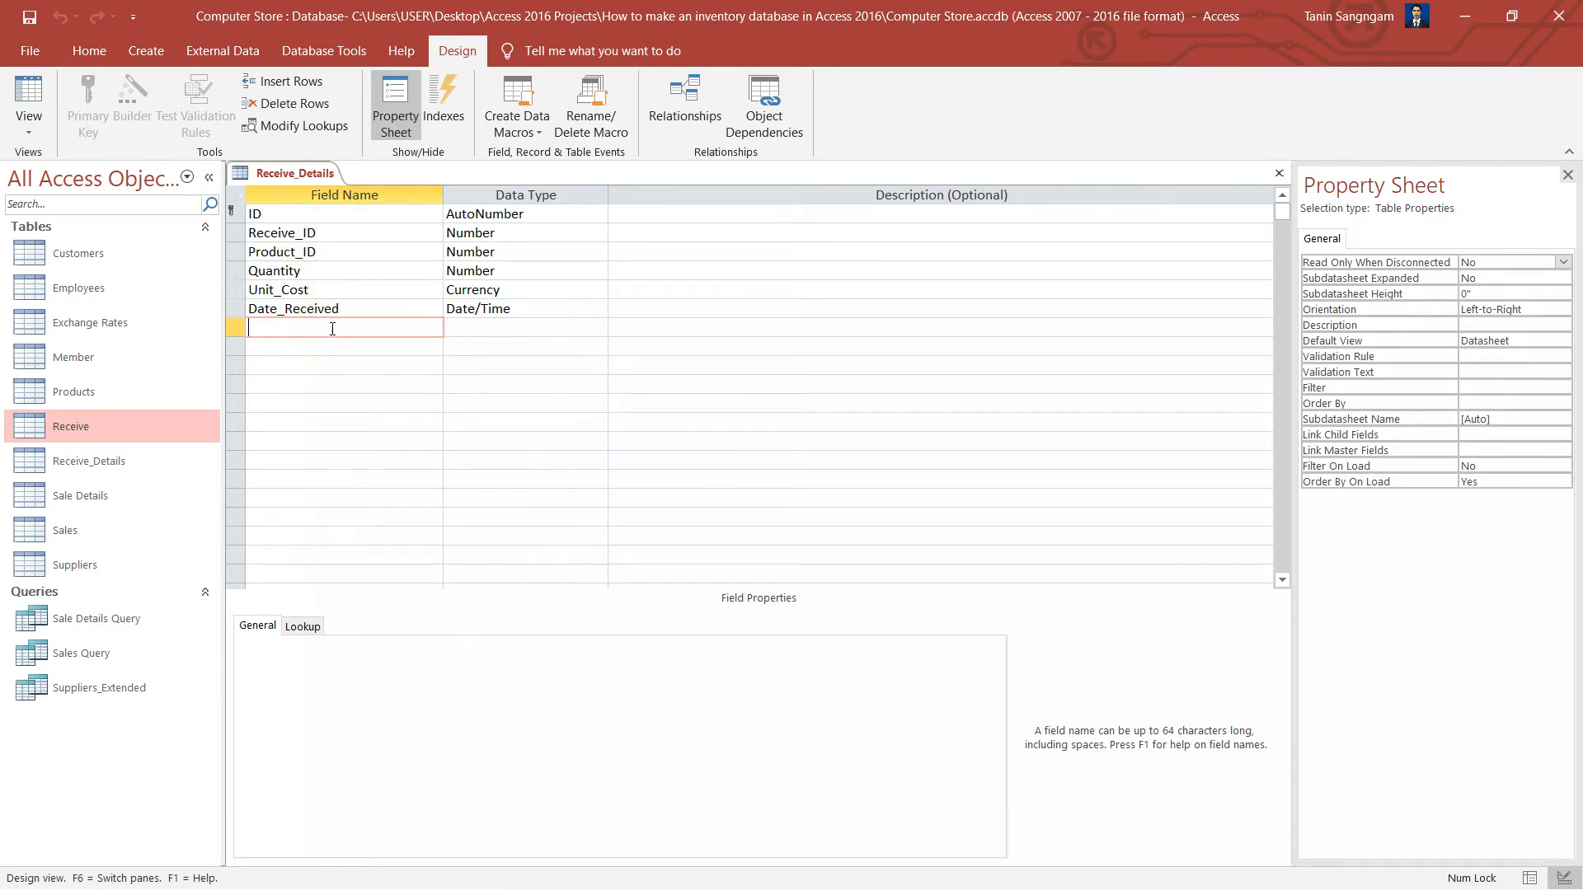
{"action": "left_click", "coordinate": [334, 328]}
{"action": "left_click", "coordinate": [473, 451]}
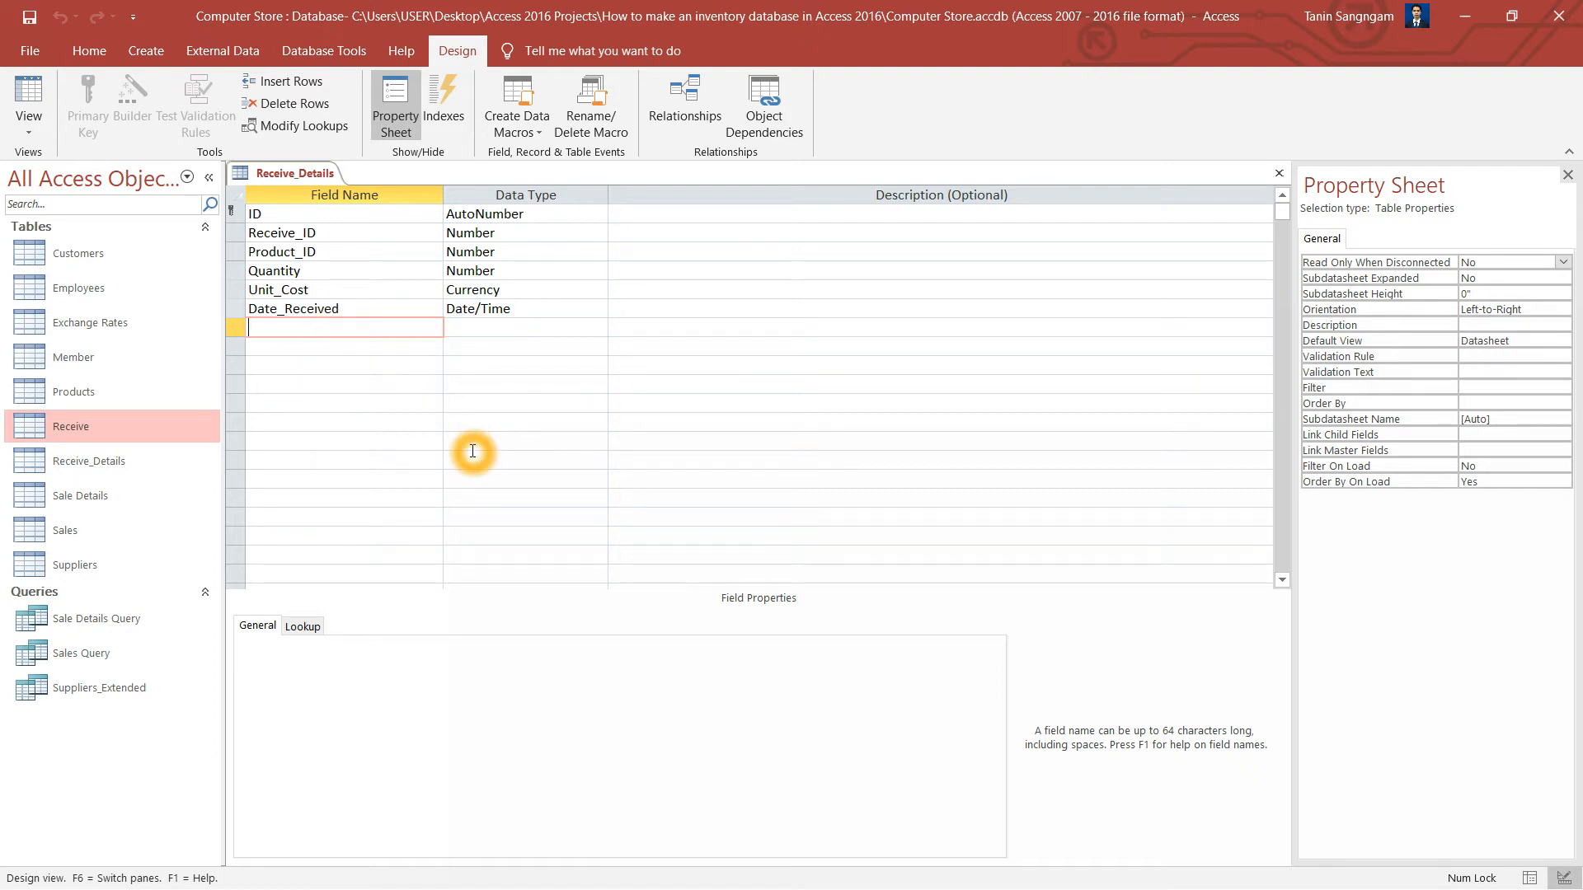
{"action": "left_click", "coordinate": [538, 306]}
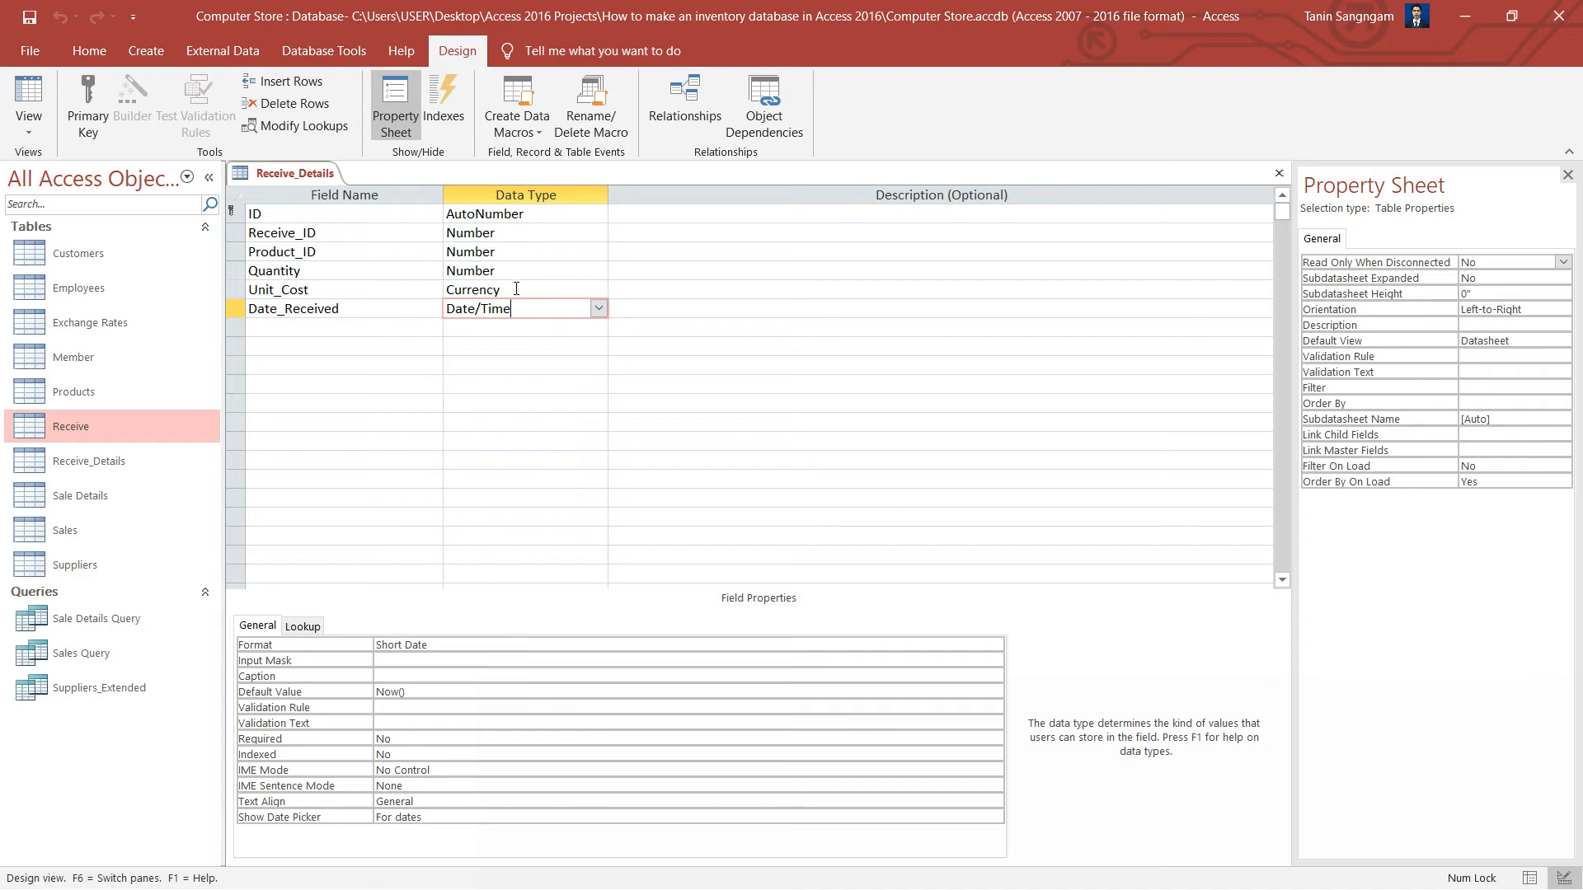
{"action": "left_click", "coordinate": [516, 289]}
{"action": "left_click", "coordinate": [524, 266]}
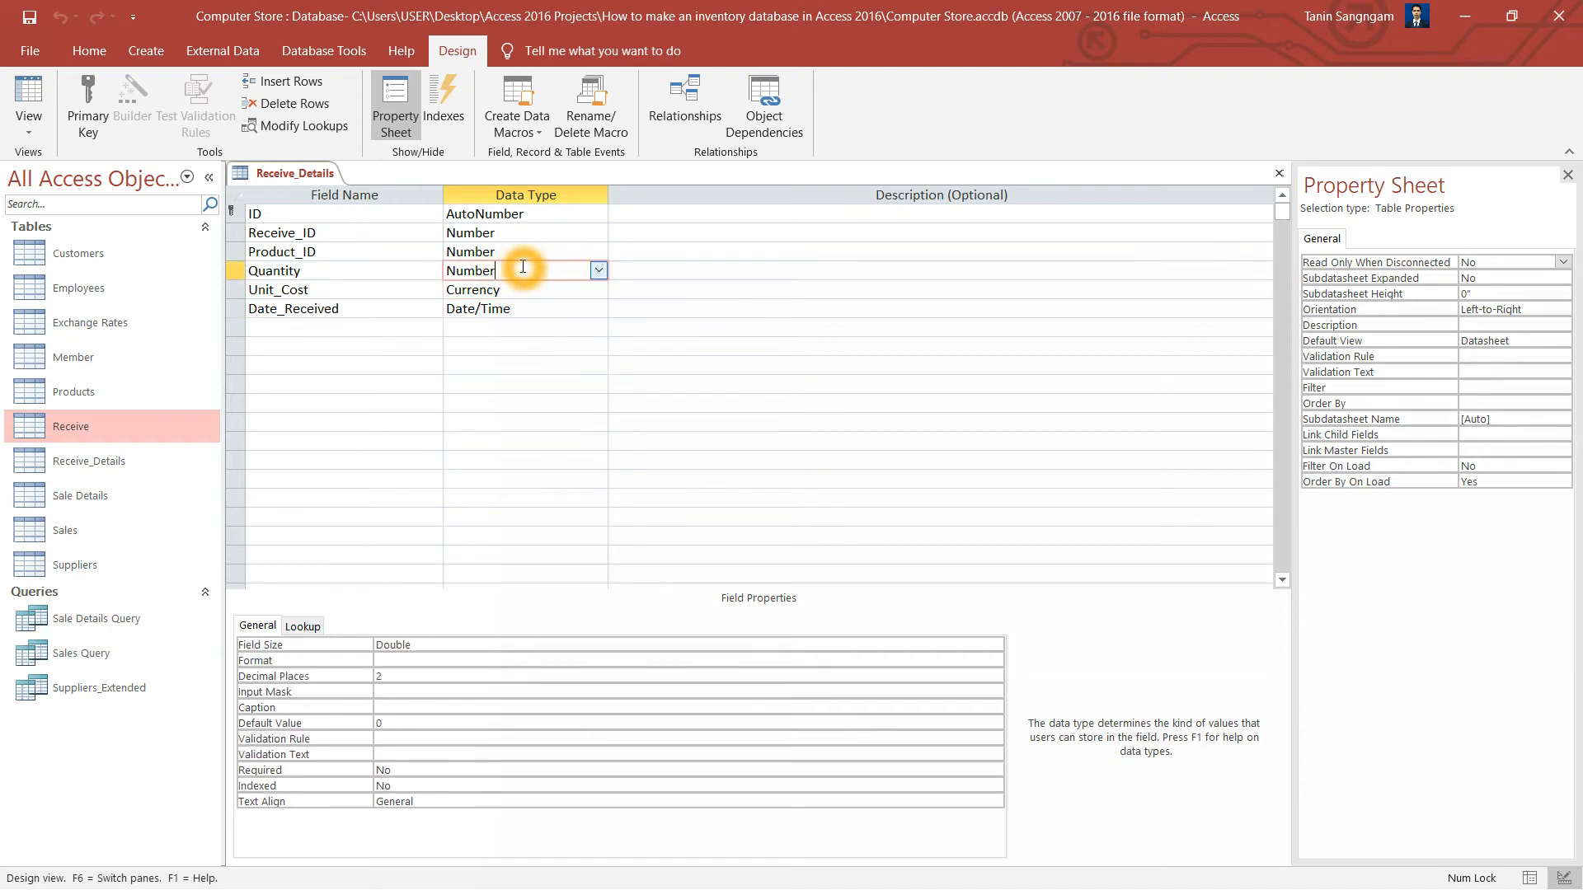
{"action": "left_click", "coordinate": [522, 249]}
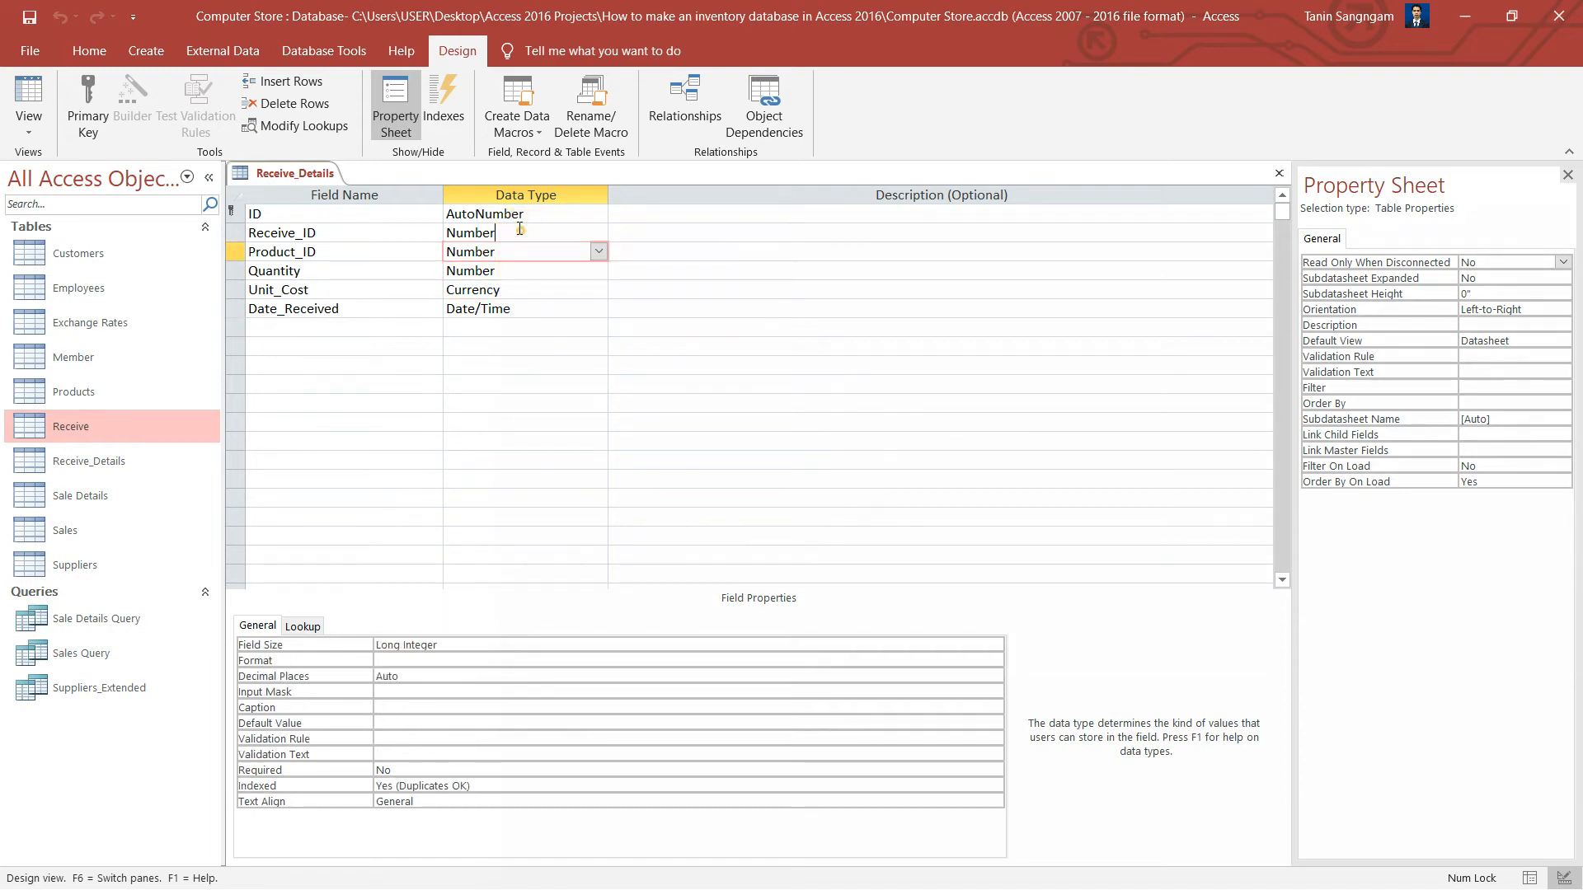
- Check the properties of the Receive_ID, Product_ID and ID fields and close the Receive_Details table design
{"action": "left_click", "coordinate": [519, 228]}
{"action": "left_click", "coordinate": [511, 251]}
{"action": "left_click", "coordinate": [523, 215]}
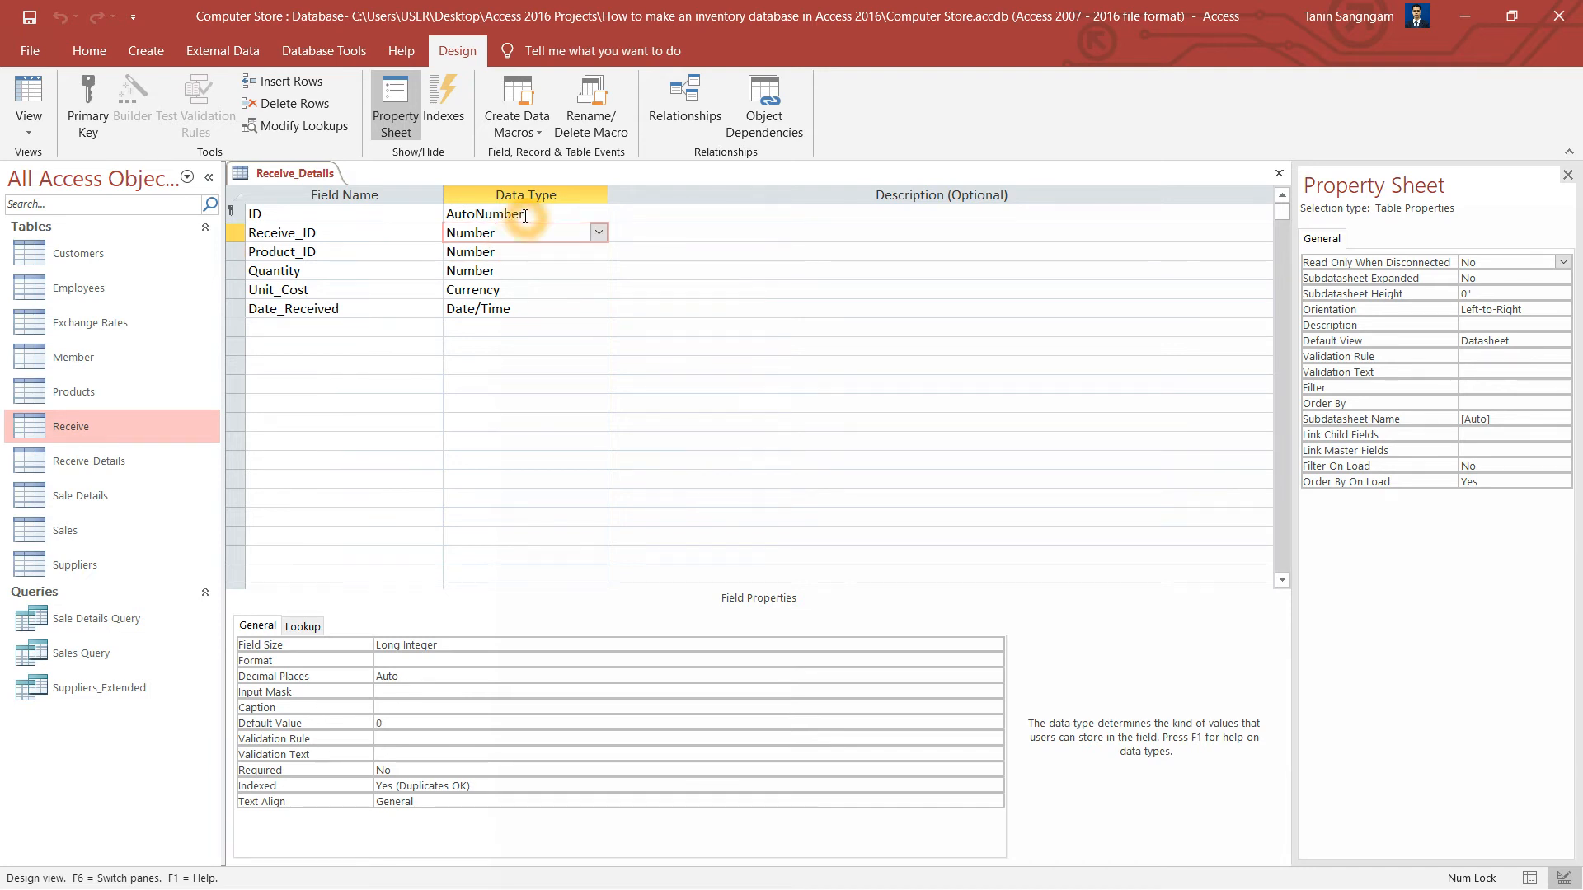
{"action": "right_click", "coordinate": [268, 175]}
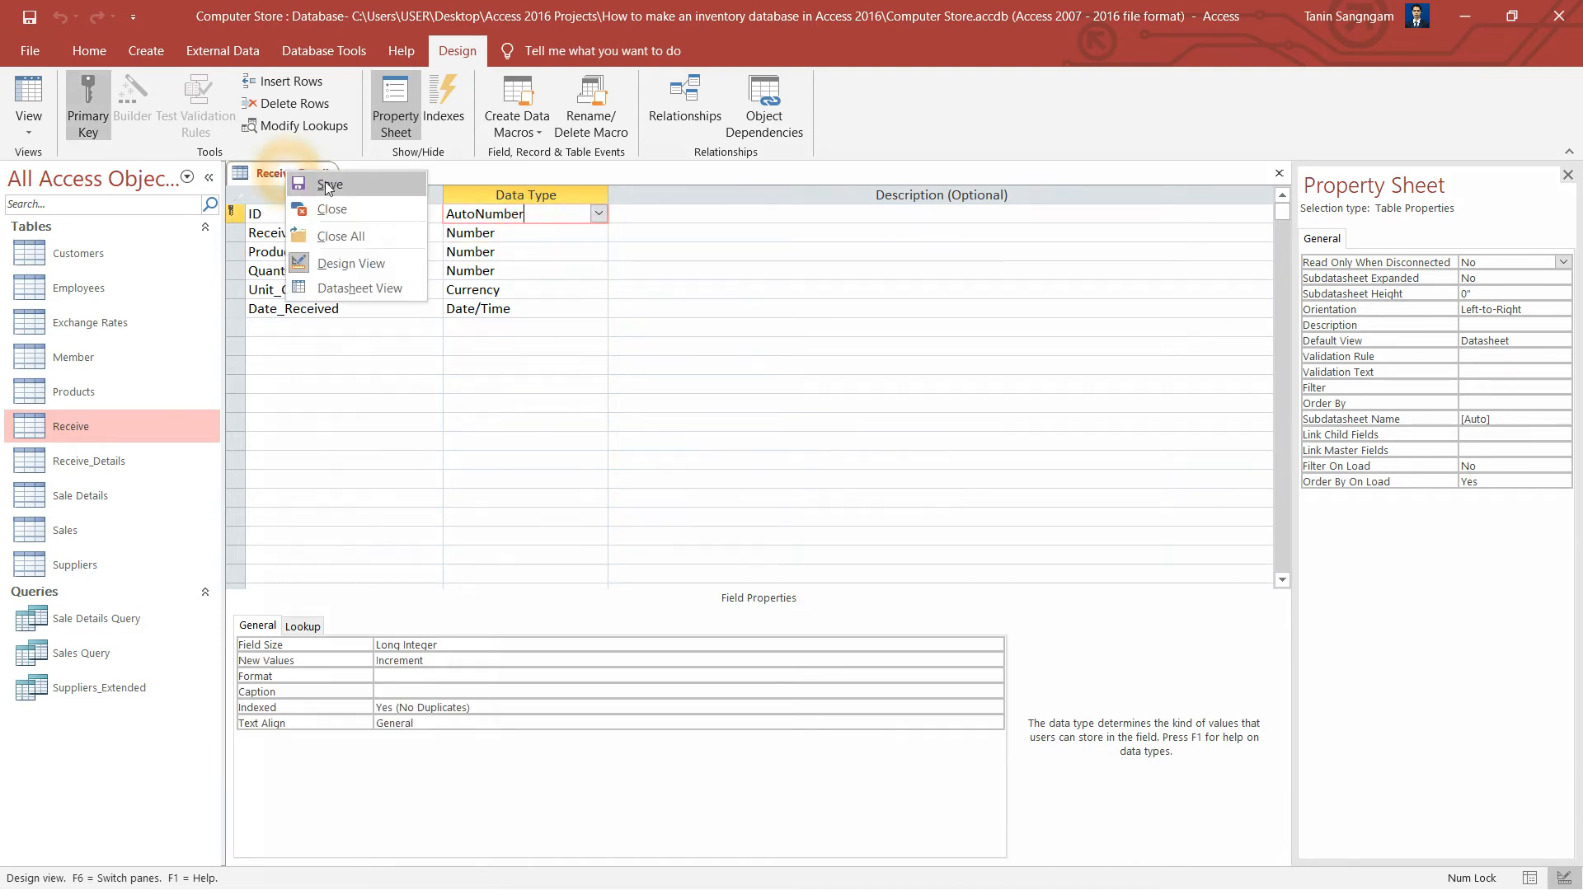
{"action": "right_click", "coordinate": [309, 171]}
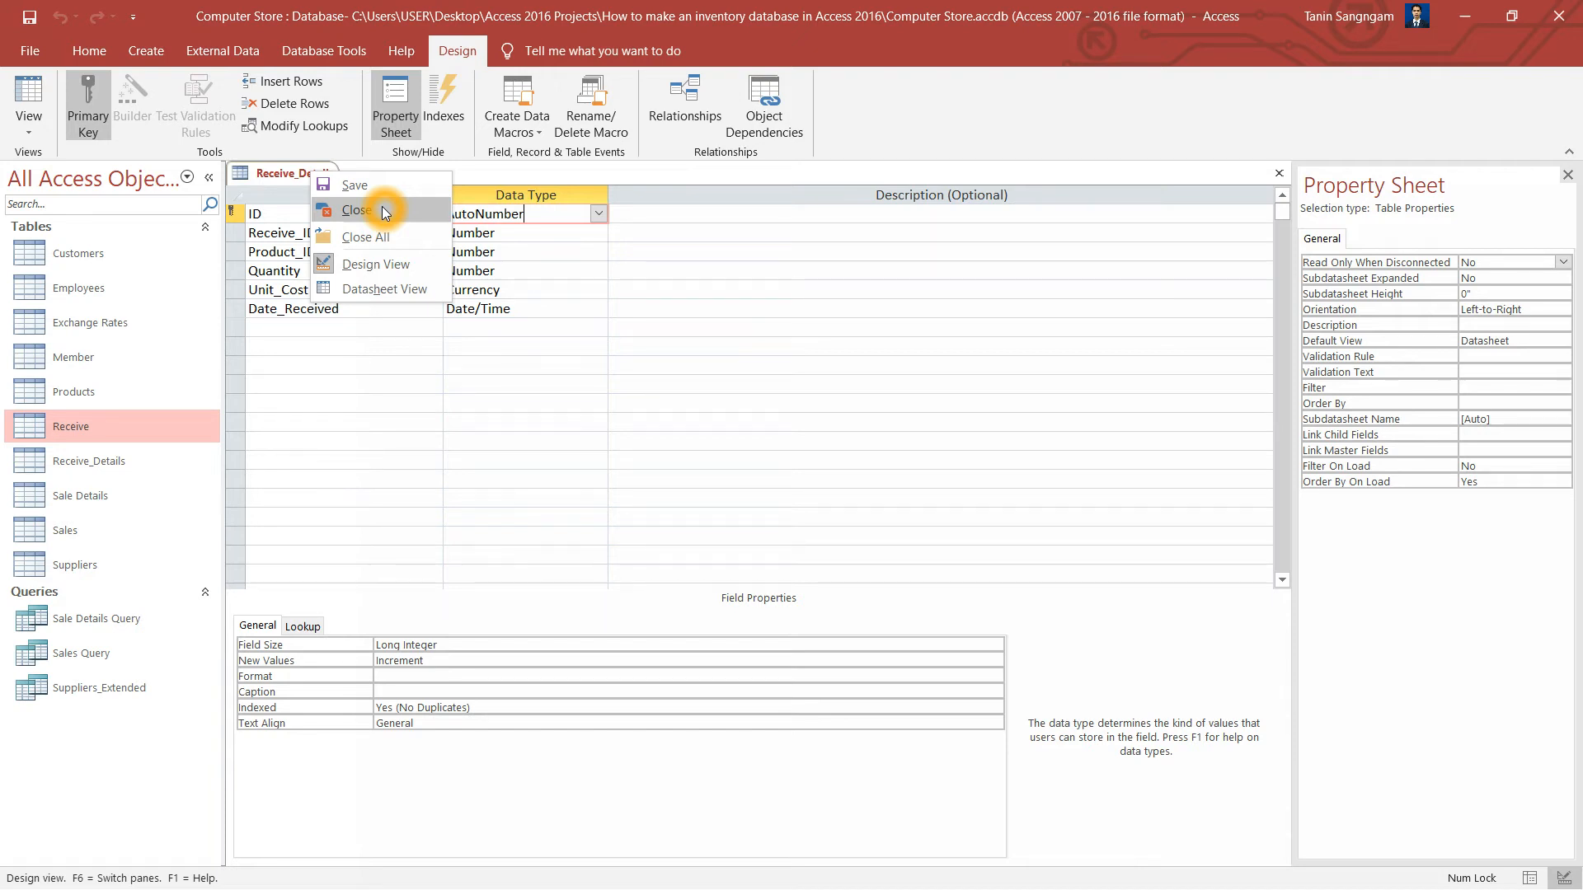
{"action": "left_click", "coordinate": [382, 210]}
- Open the database relationships diagram and bring the Receive_Details table into it
{"action": "left_click", "coordinate": [344, 51]}
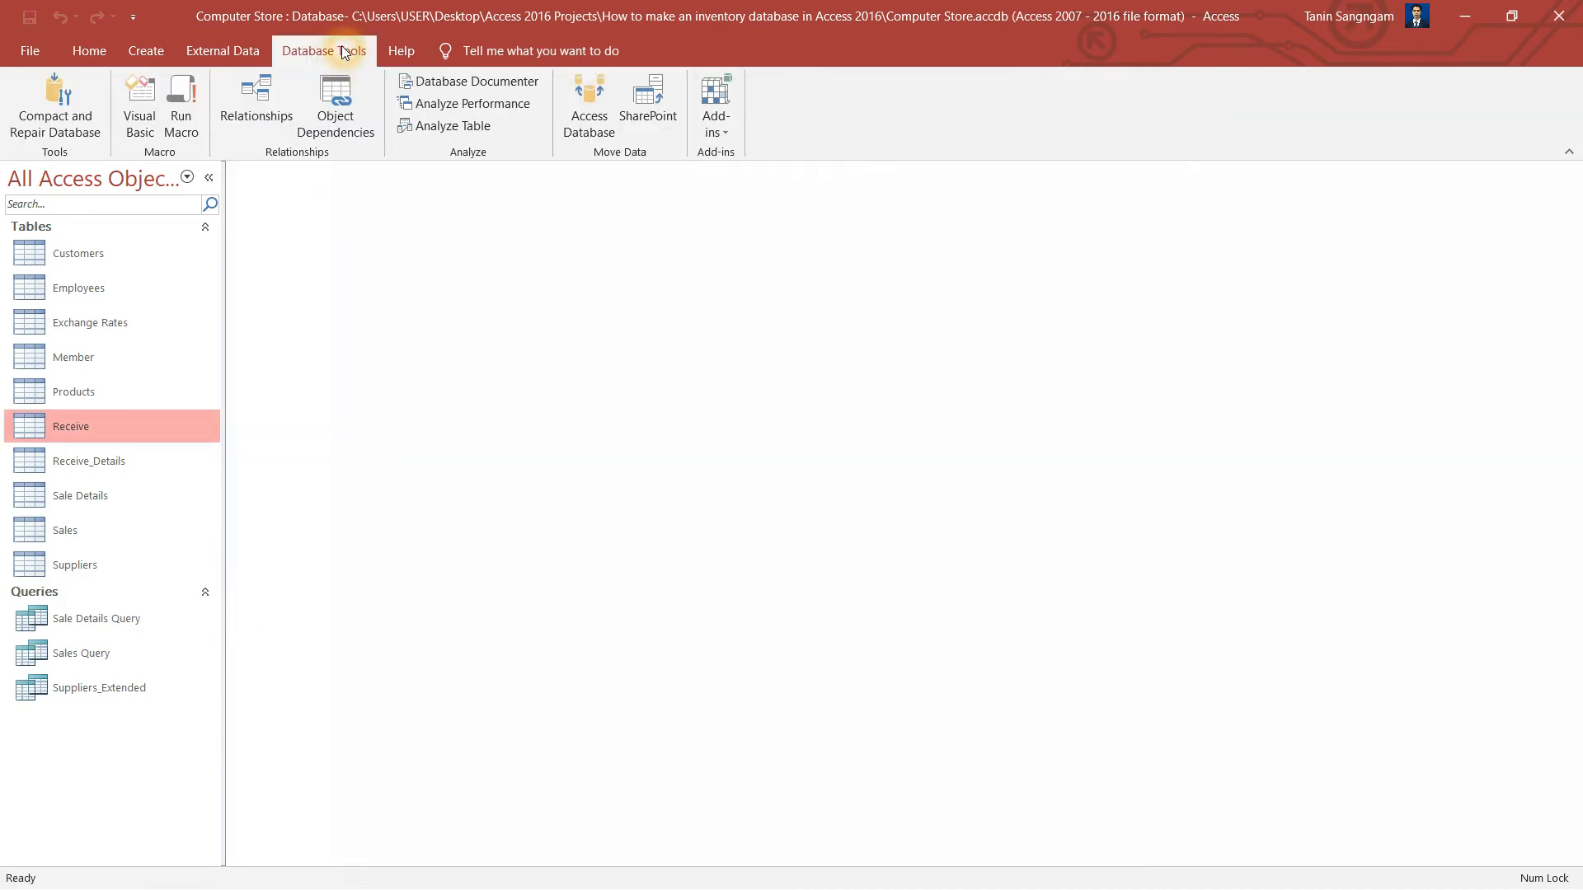
{"action": "left_click", "coordinate": [252, 116]}
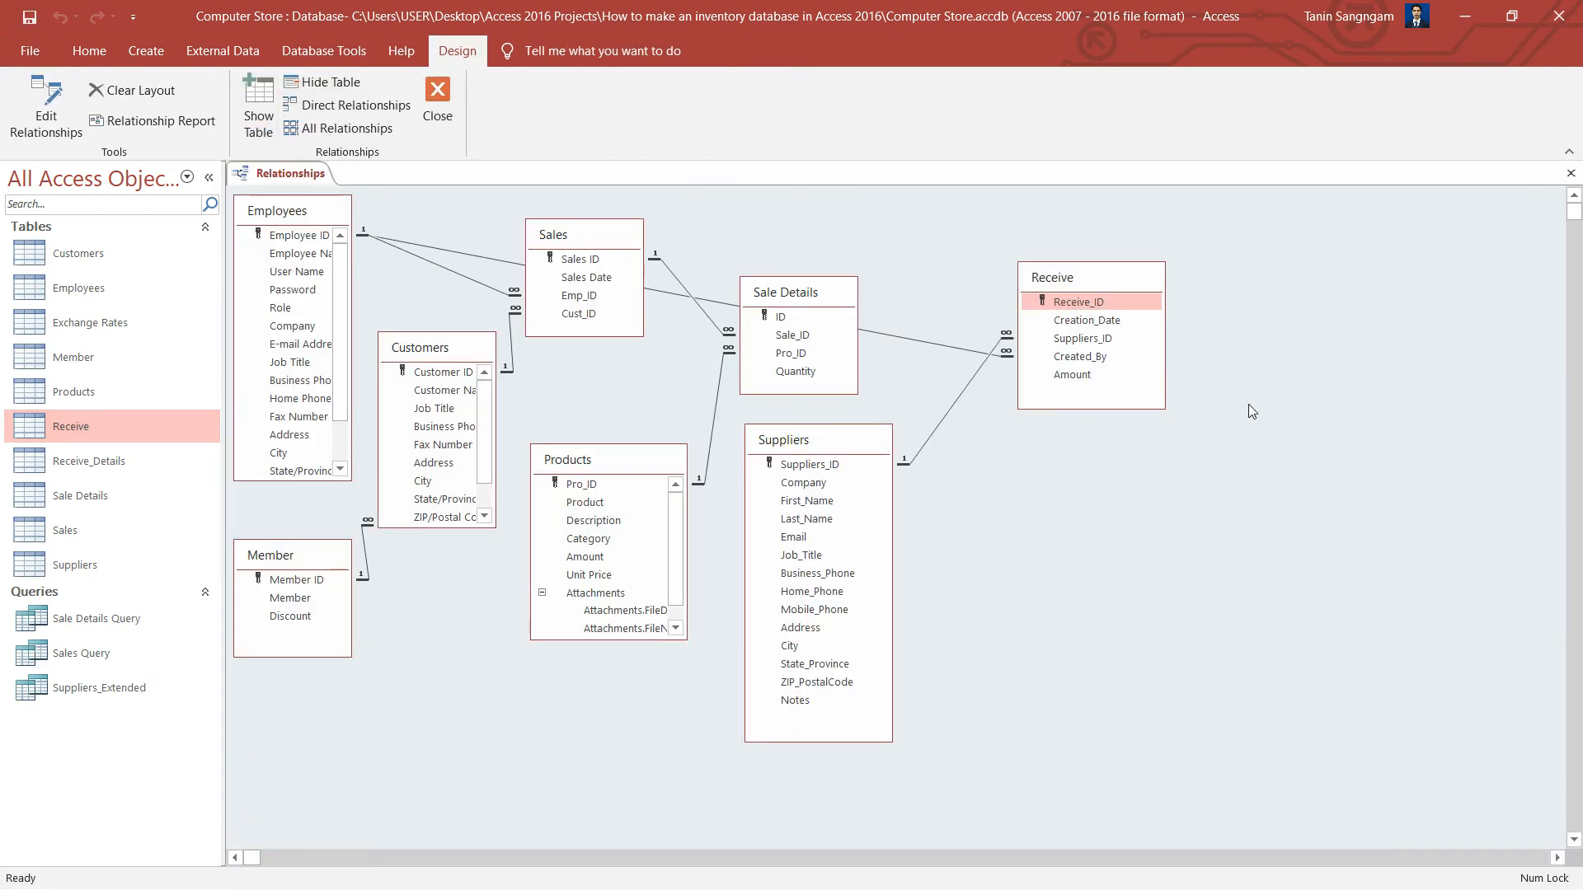
{"action": "right_click", "coordinate": [1328, 363]}
{"action": "left_click", "coordinate": [1373, 398]}
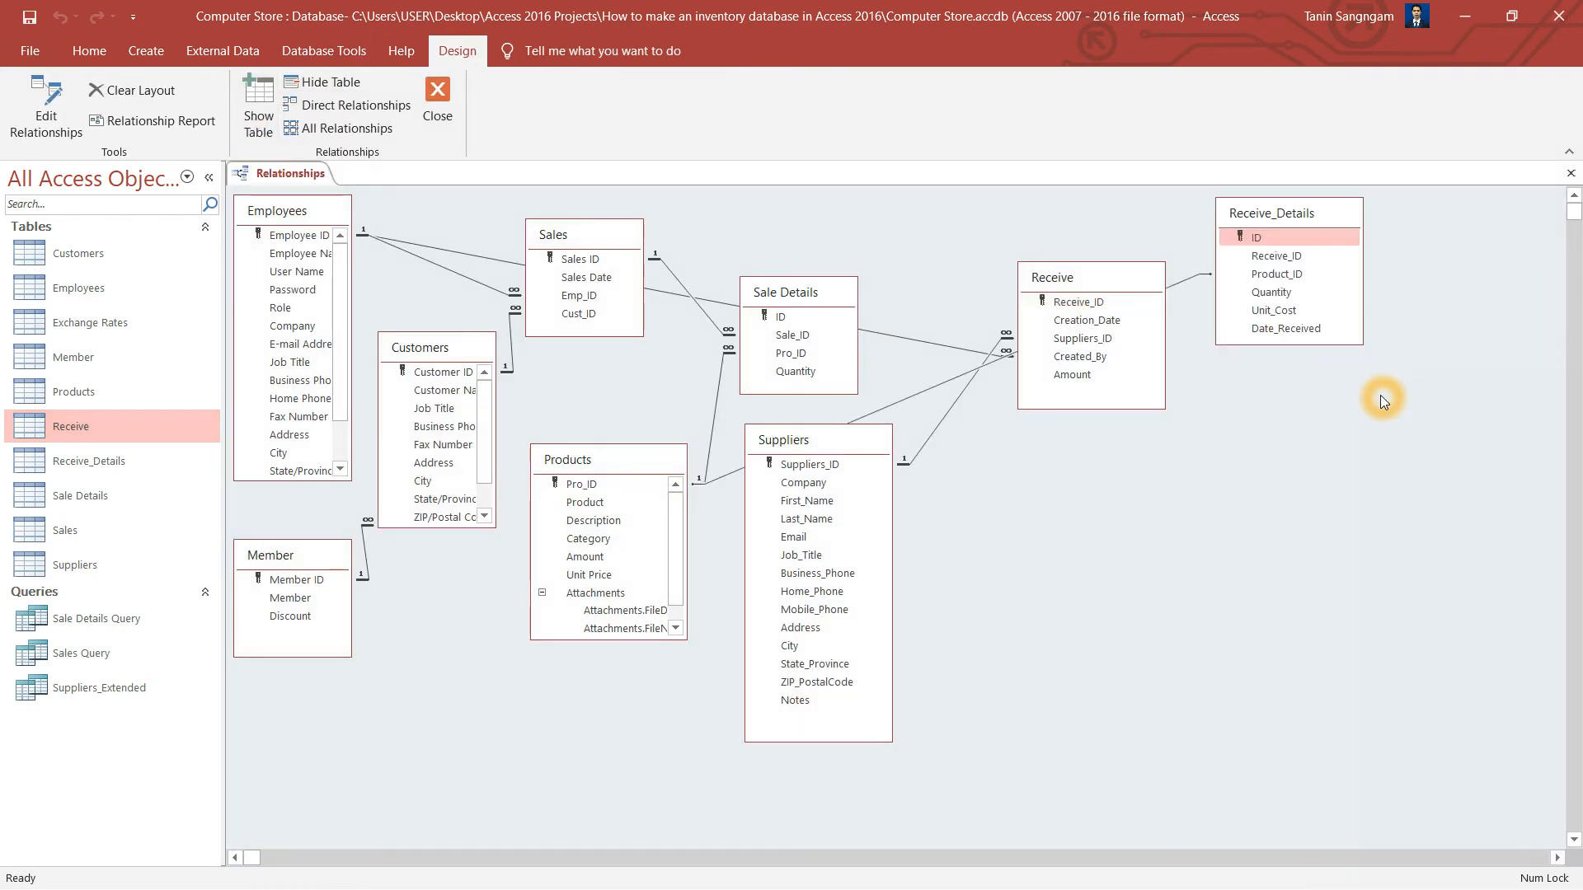
- Rearrange the diagram so Receive_Details sits beside Products and Suppliers sits on the far side of Receive
{"action": "left_click", "coordinate": [1290, 216]}
{"action": "left_click_drag", "start_coordinate": [1290, 216], "coordinate": [1264, 475]}
{"action": "left_click", "coordinate": [982, 512]}
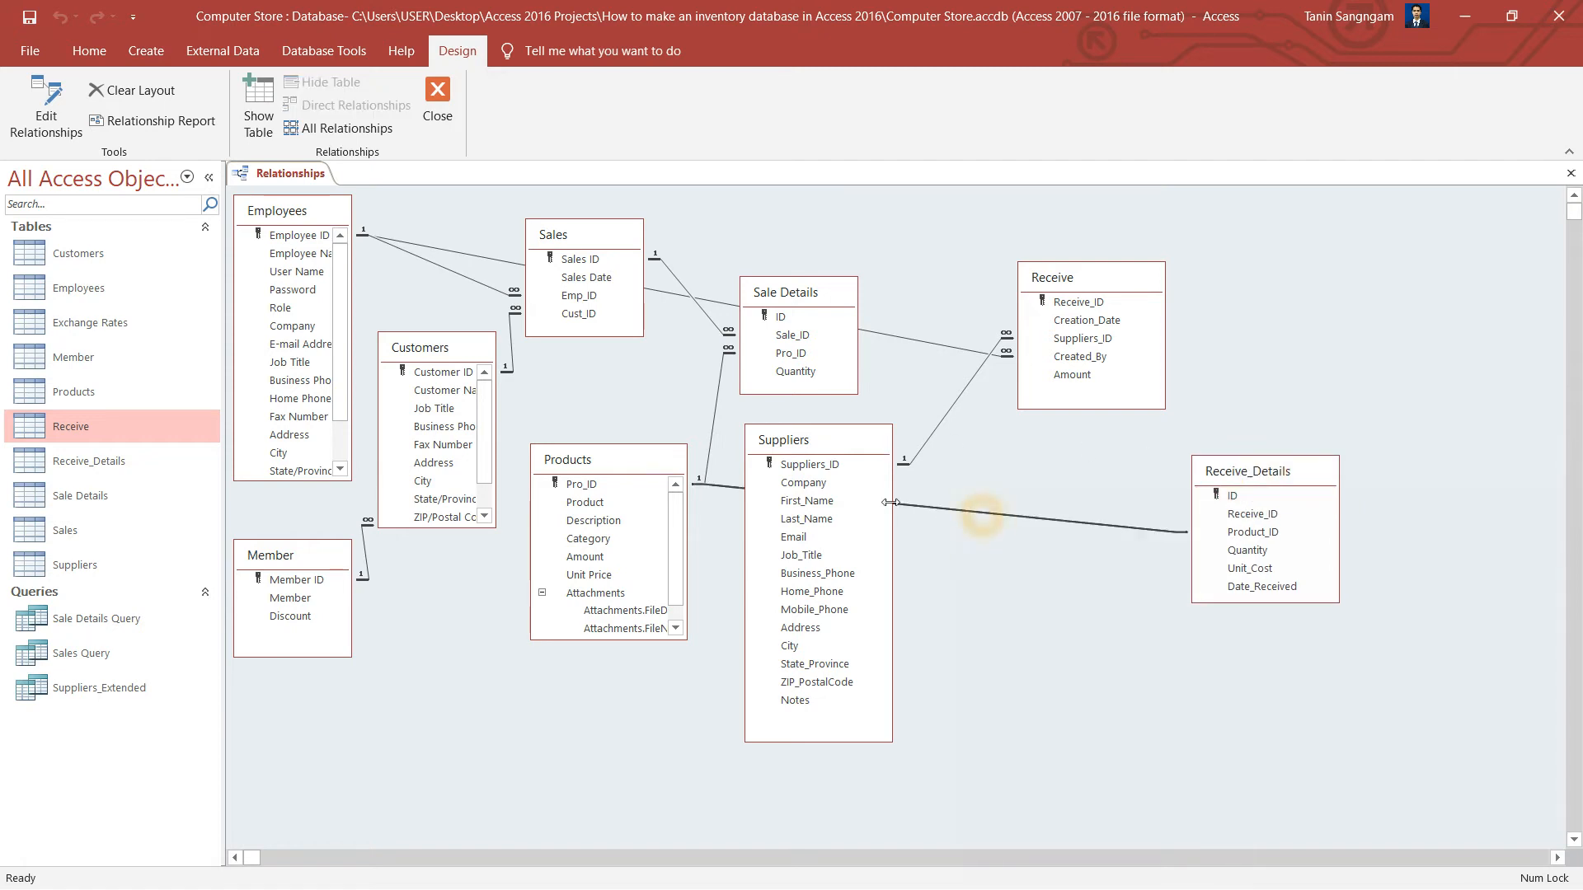
{"action": "left_click_drag", "start_coordinate": [791, 445], "coordinate": [1036, 518]}
{"action": "left_click_drag", "start_coordinate": [1244, 470], "coordinate": [828, 470]}
{"action": "left_click_drag", "start_coordinate": [1032, 516], "coordinate": [1335, 399]}
{"action": "left_click", "coordinate": [857, 468]}
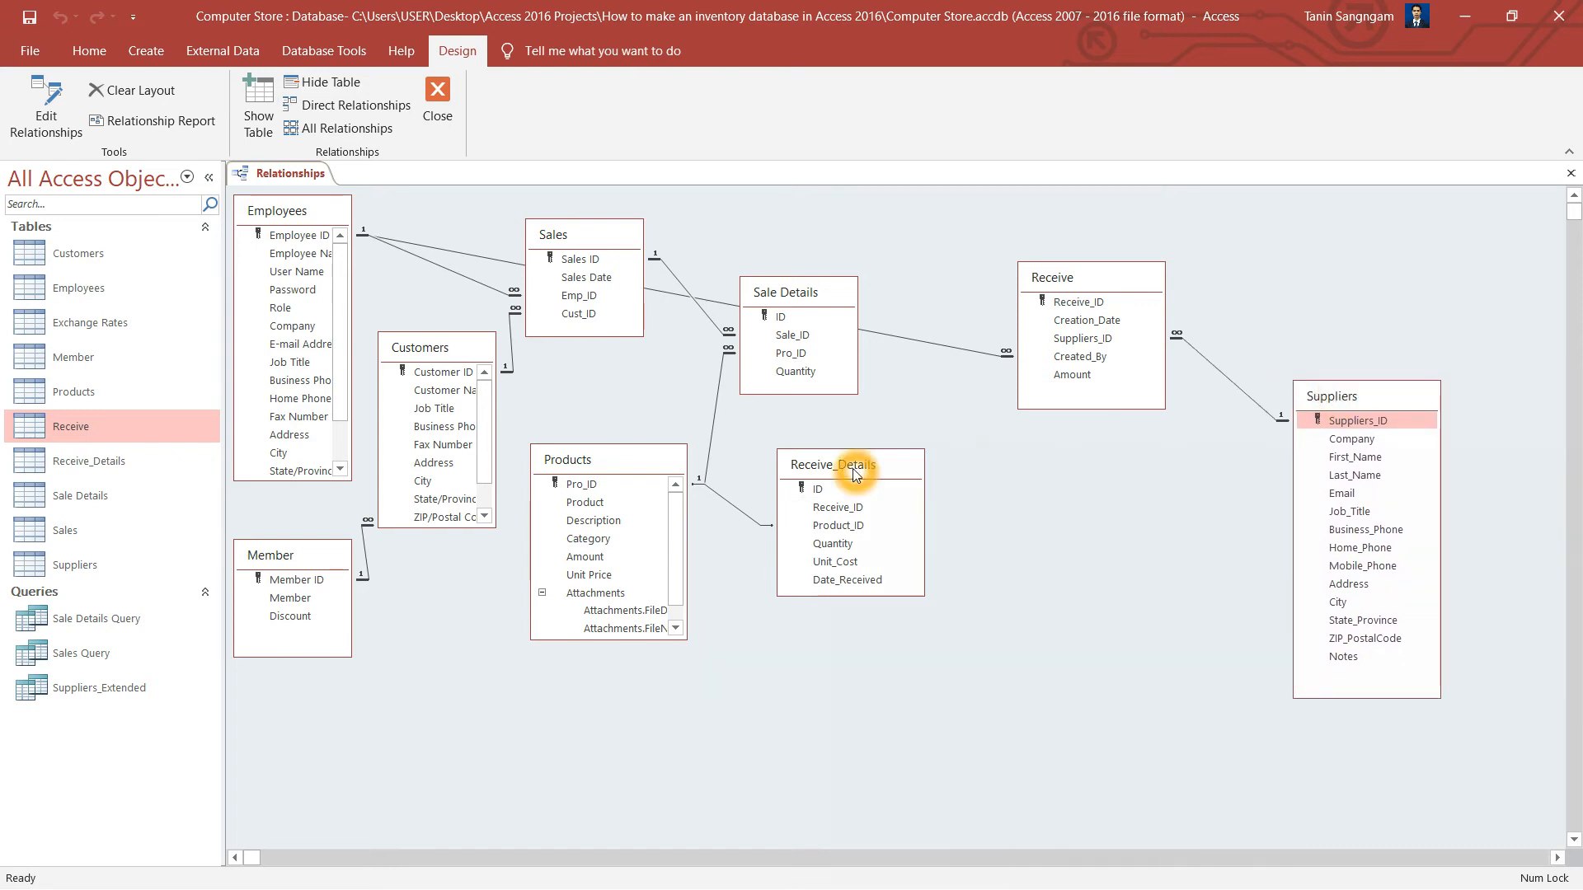
- Enforce referential integrity on the relationship between Pro_ID in Products and Product_ID in Receive_Details
{"action": "double_click", "coordinate": [738, 517]}
{"action": "left_click", "coordinate": [703, 363]}
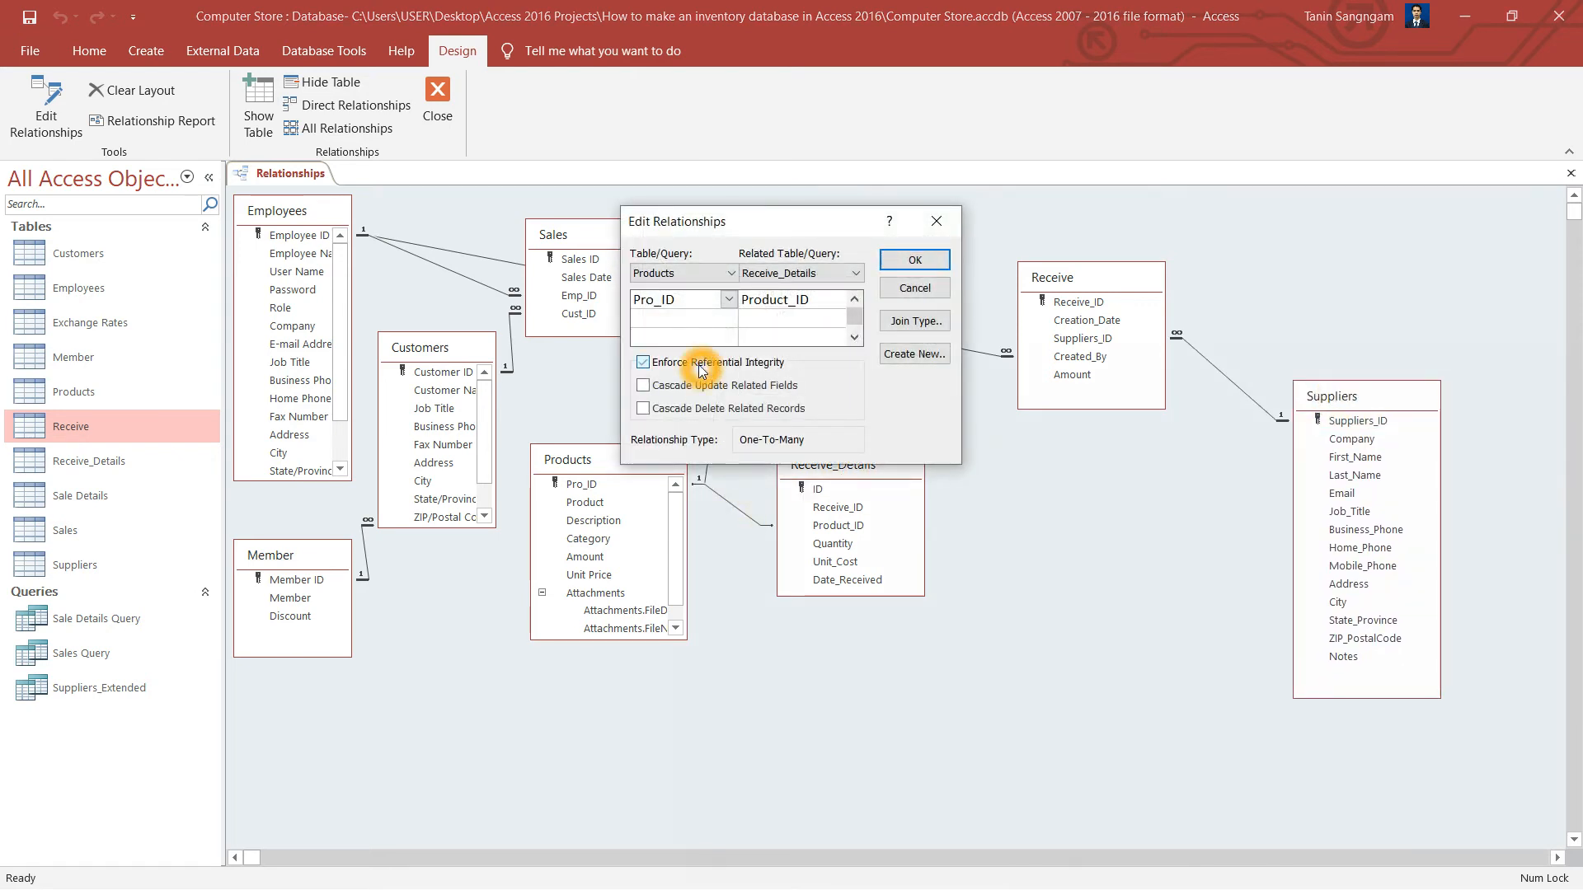
{"action": "left_click", "coordinate": [896, 262]}
- Create a relationship between Receive_ID in Receive and Receive_ID in Receive_Details, with referential integrity enforced and no cascade options
{"action": "mouse_move", "coordinate": [1076, 301]}
{"action": "left_mouse_down"}
{"action": "mouse_move", "coordinate": [847, 510]}
{"action": "mouse_move", "coordinate": [1065, 300]}
{"action": "left_mouse_up"}
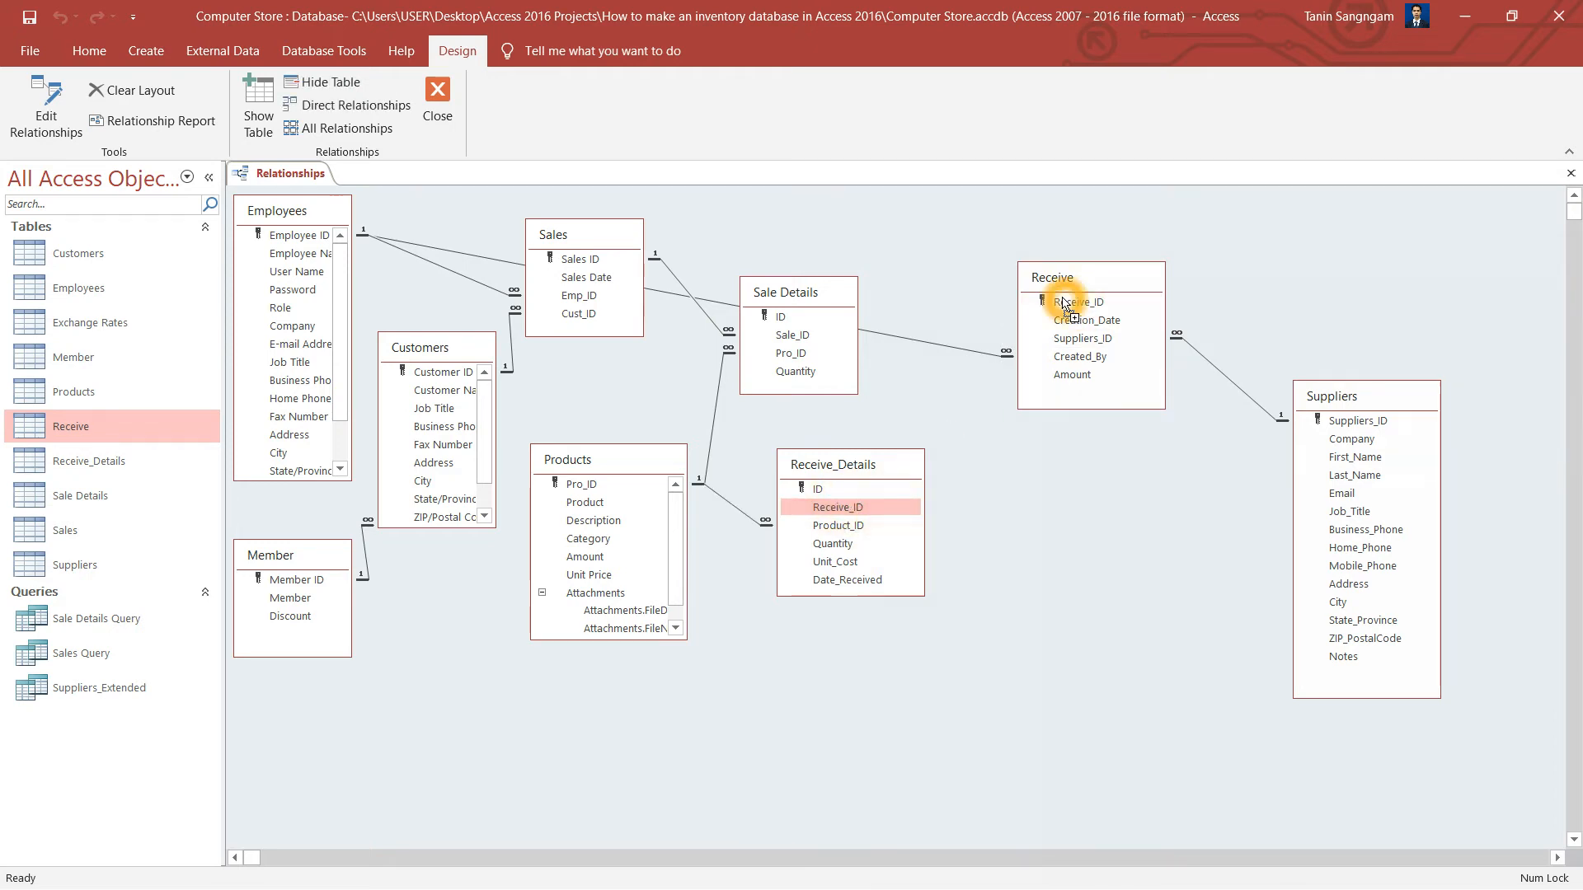
{"action": "left_click", "coordinate": [707, 362]}
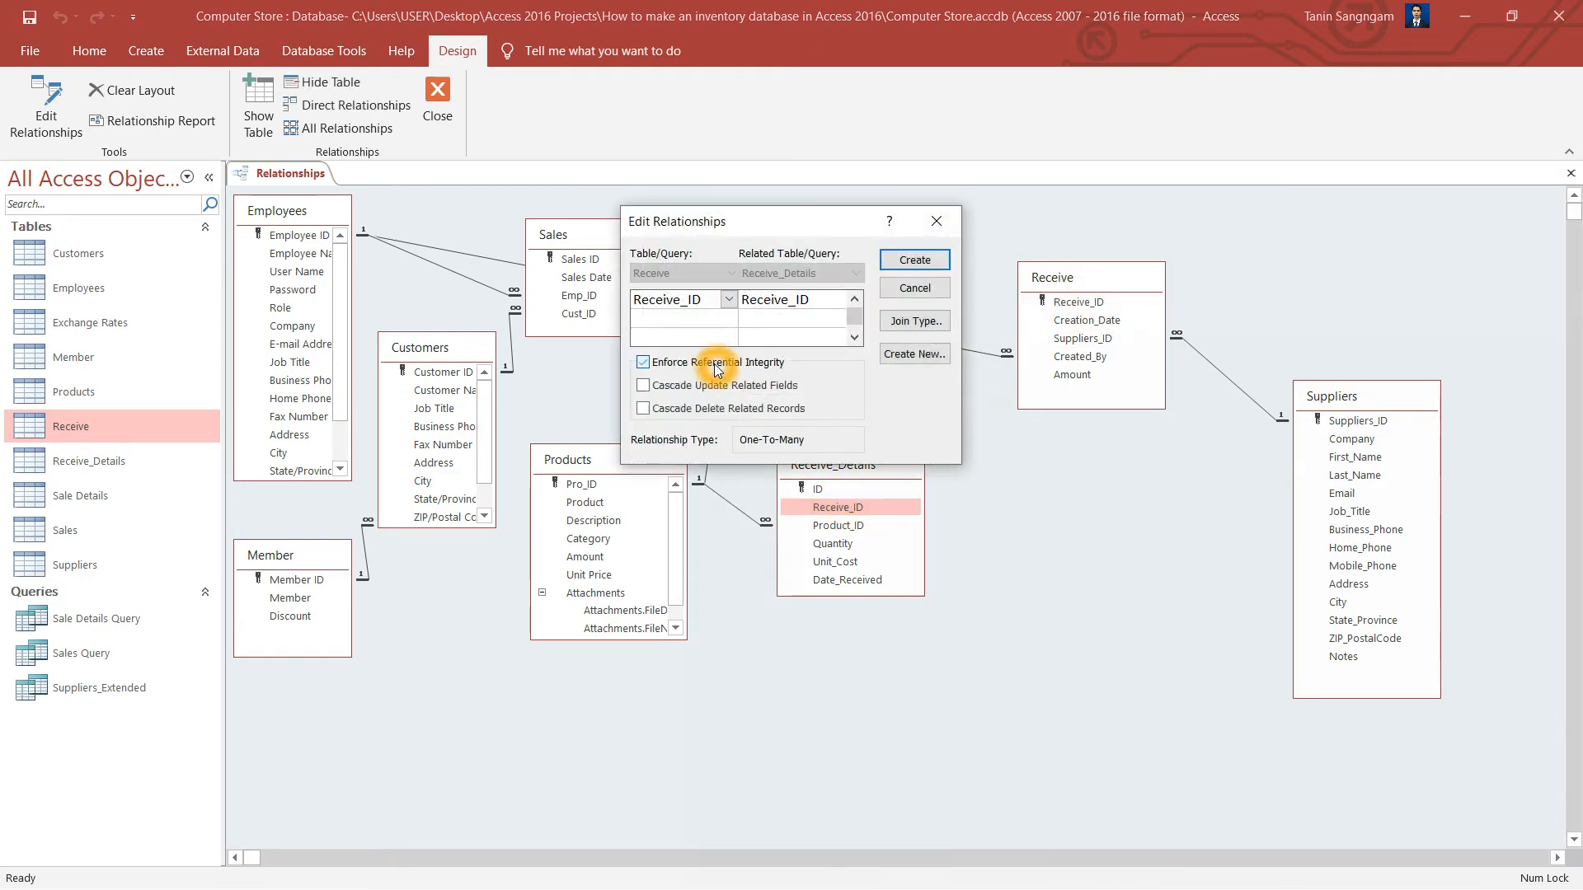
{"action": "left_click", "coordinate": [726, 410]}
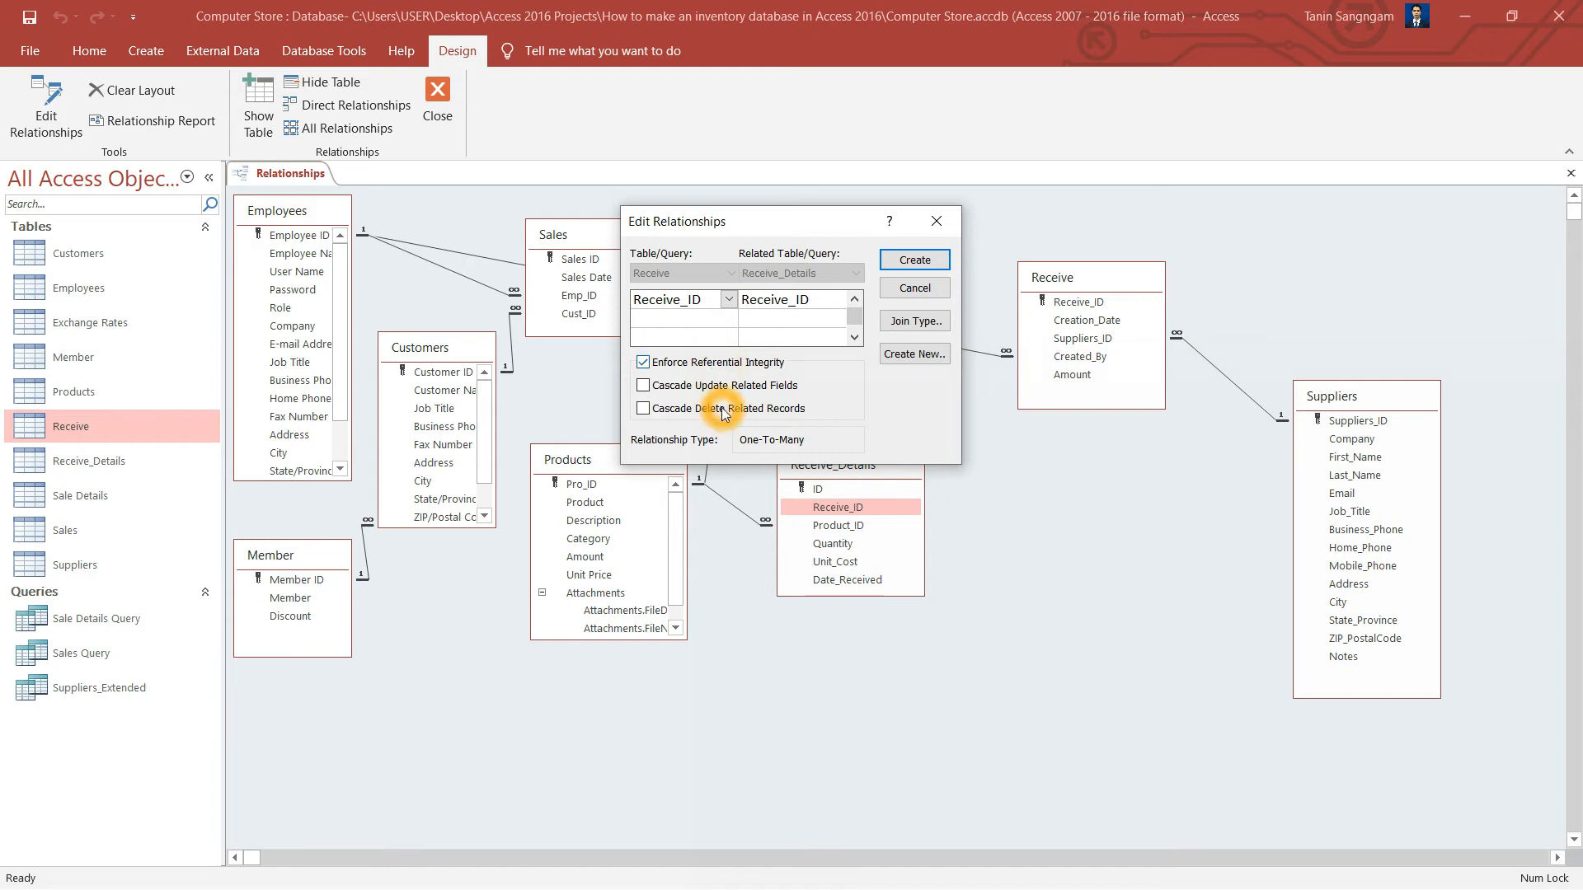
{"action": "left_click", "coordinate": [915, 260]}
- Move the Receive table closer to Suppliers and save the relationships layout
{"action": "left_click_drag", "start_coordinate": [1102, 275], "coordinate": [1144, 325]}
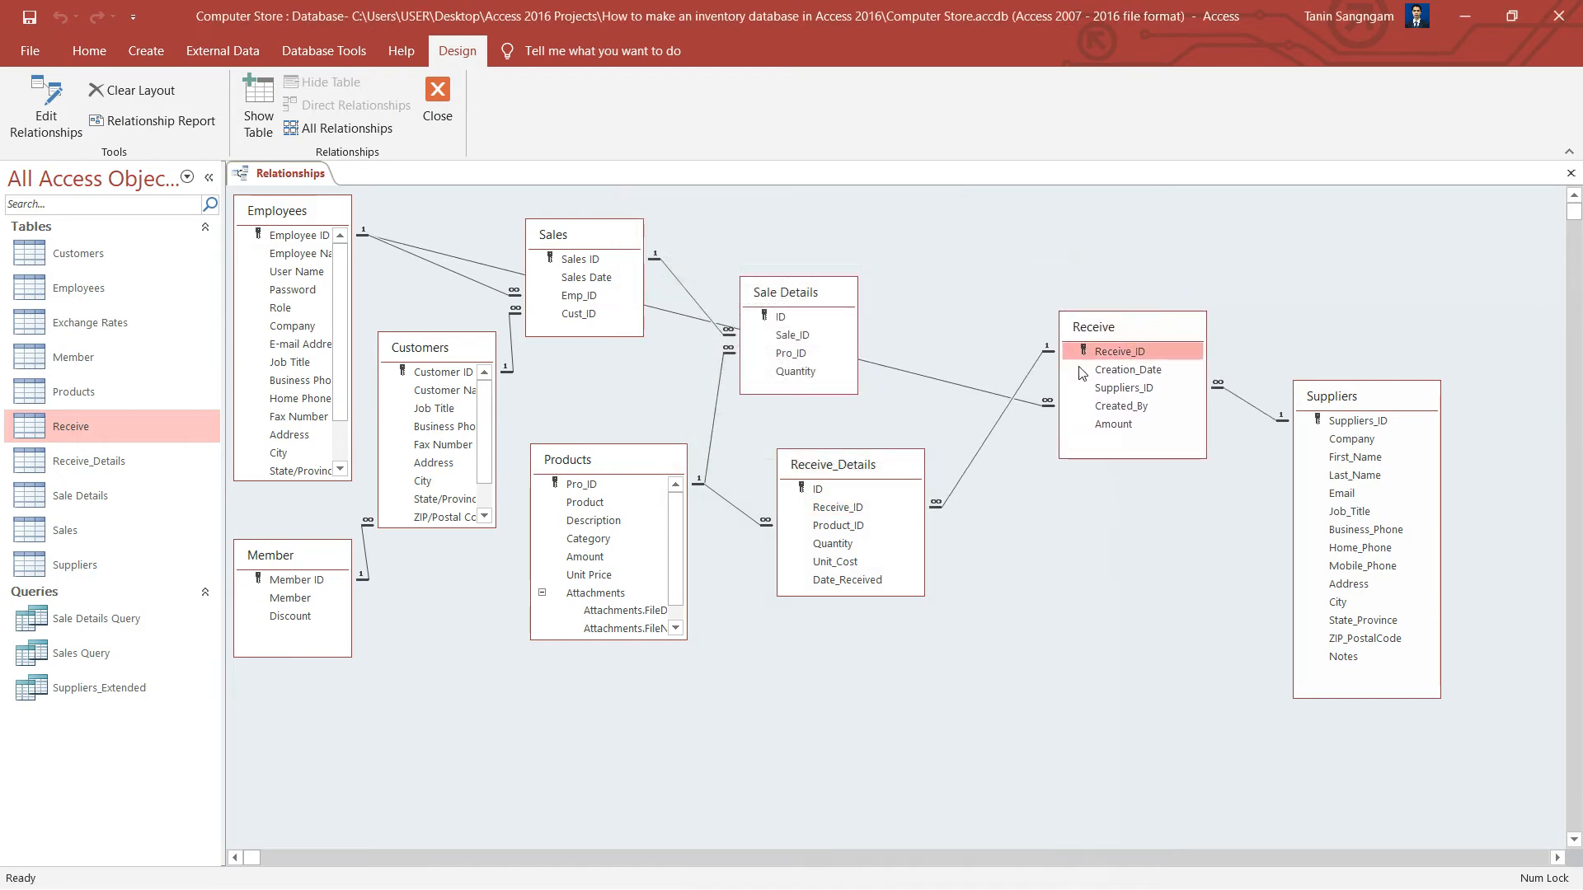
{"action": "left_click", "coordinate": [860, 467]}
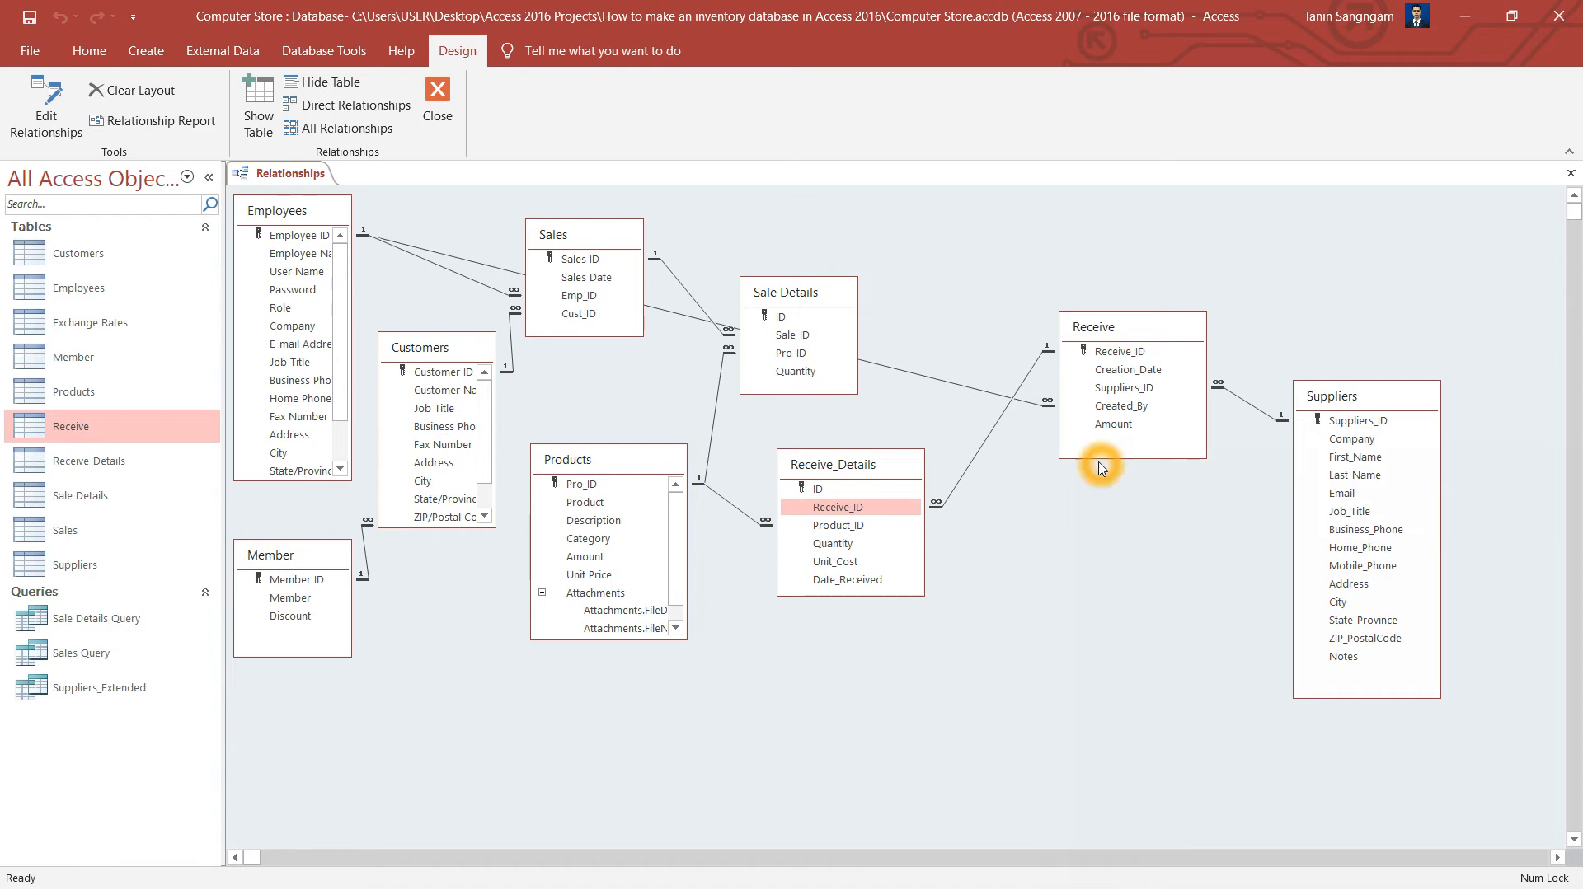
{"action": "right_click", "coordinate": [304, 173]}
{"action": "left_click", "coordinate": [340, 186]}
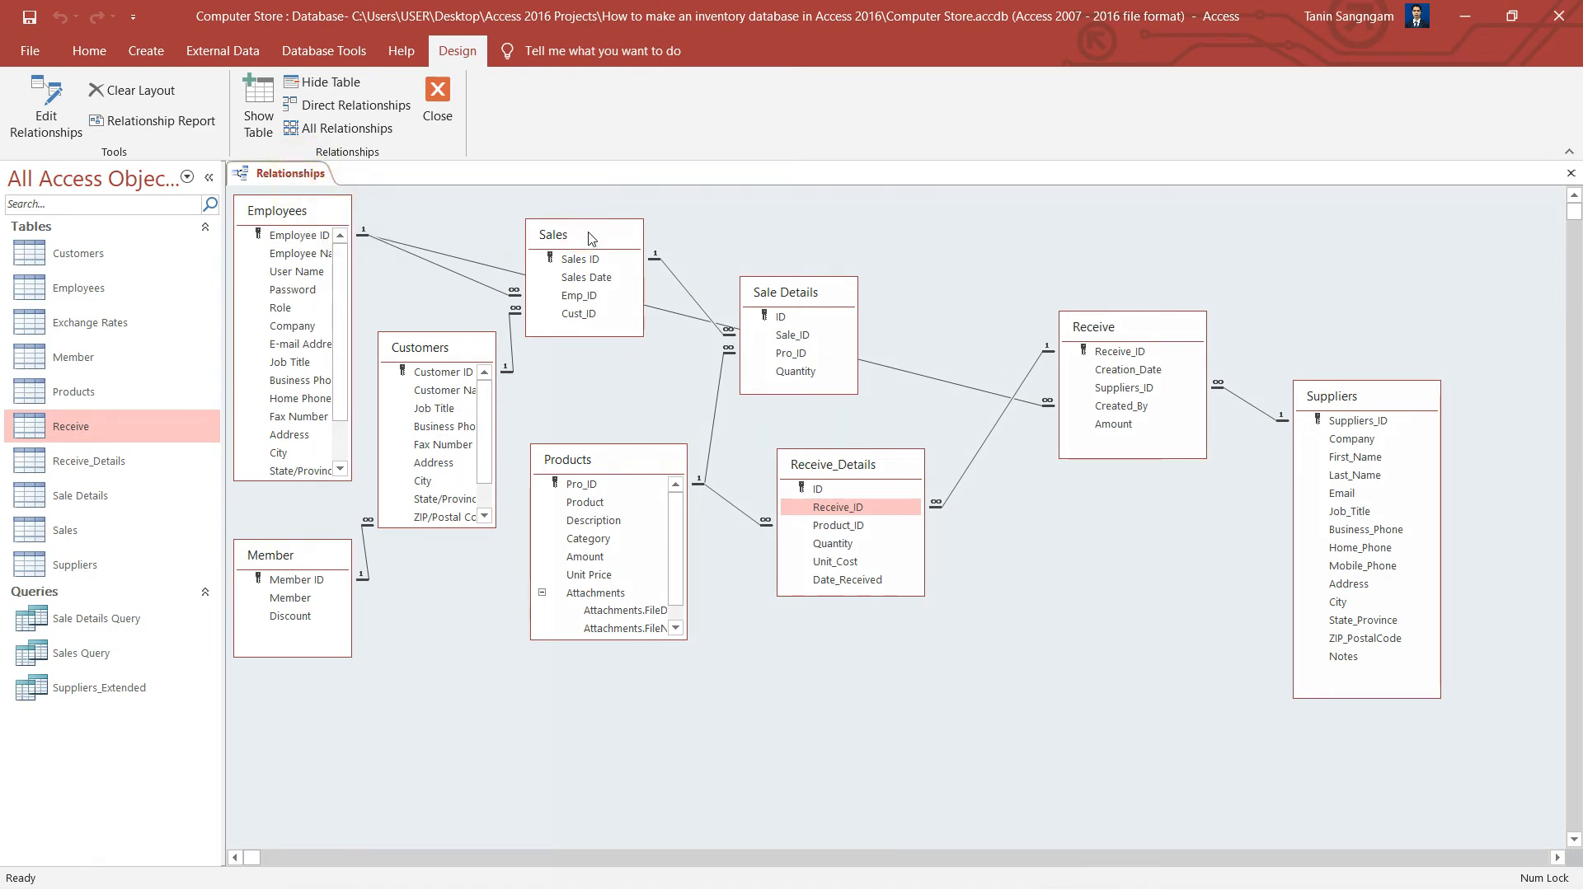
- Shift the Sales table slightly toward Sale Details and check the relationship between Employee ID in Employees and Created_By in Receive
{"action": "left_click_drag", "start_coordinate": [581, 235], "coordinate": [615, 242]}
{"action": "left_click", "coordinate": [518, 278]}
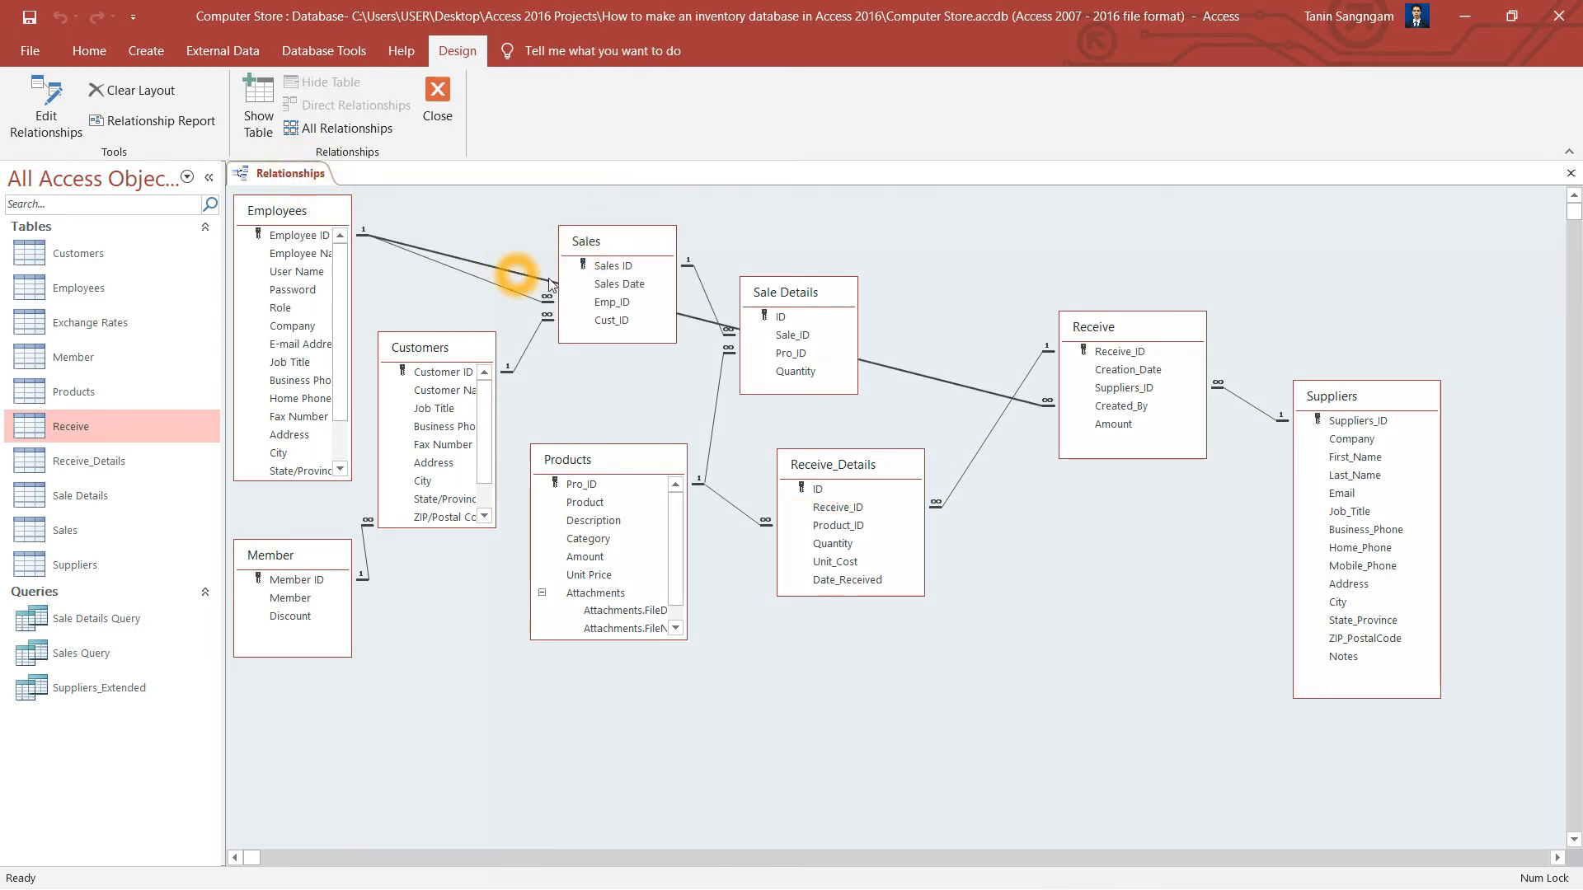
{"action": "left_click", "coordinate": [933, 386]}
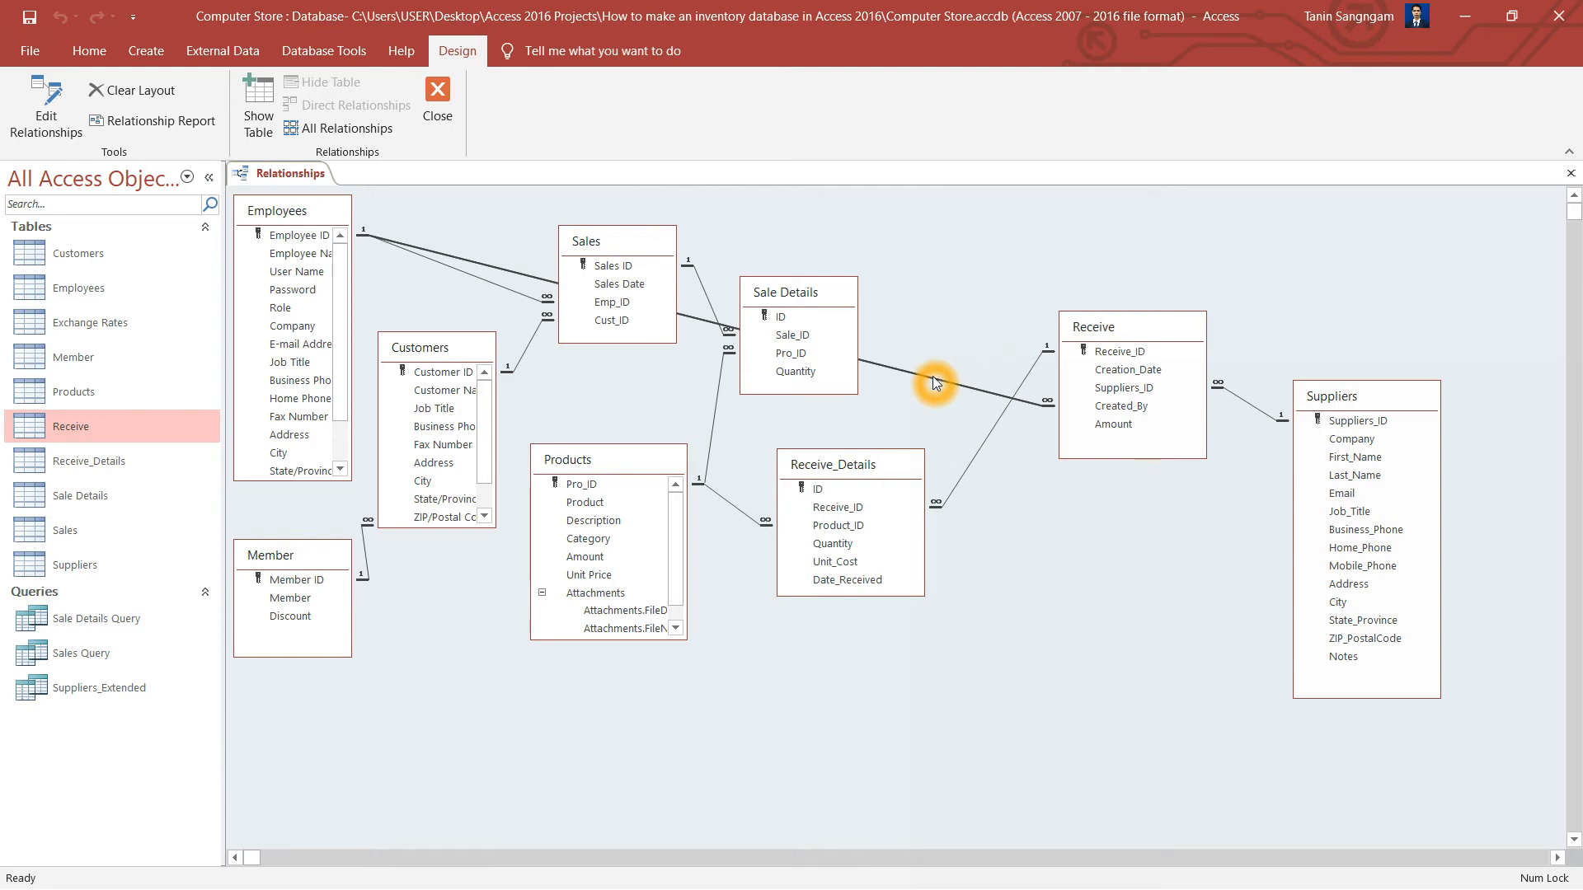
{"action": "double_click", "coordinate": [933, 381]}
{"action": "left_click", "coordinate": [915, 259]}
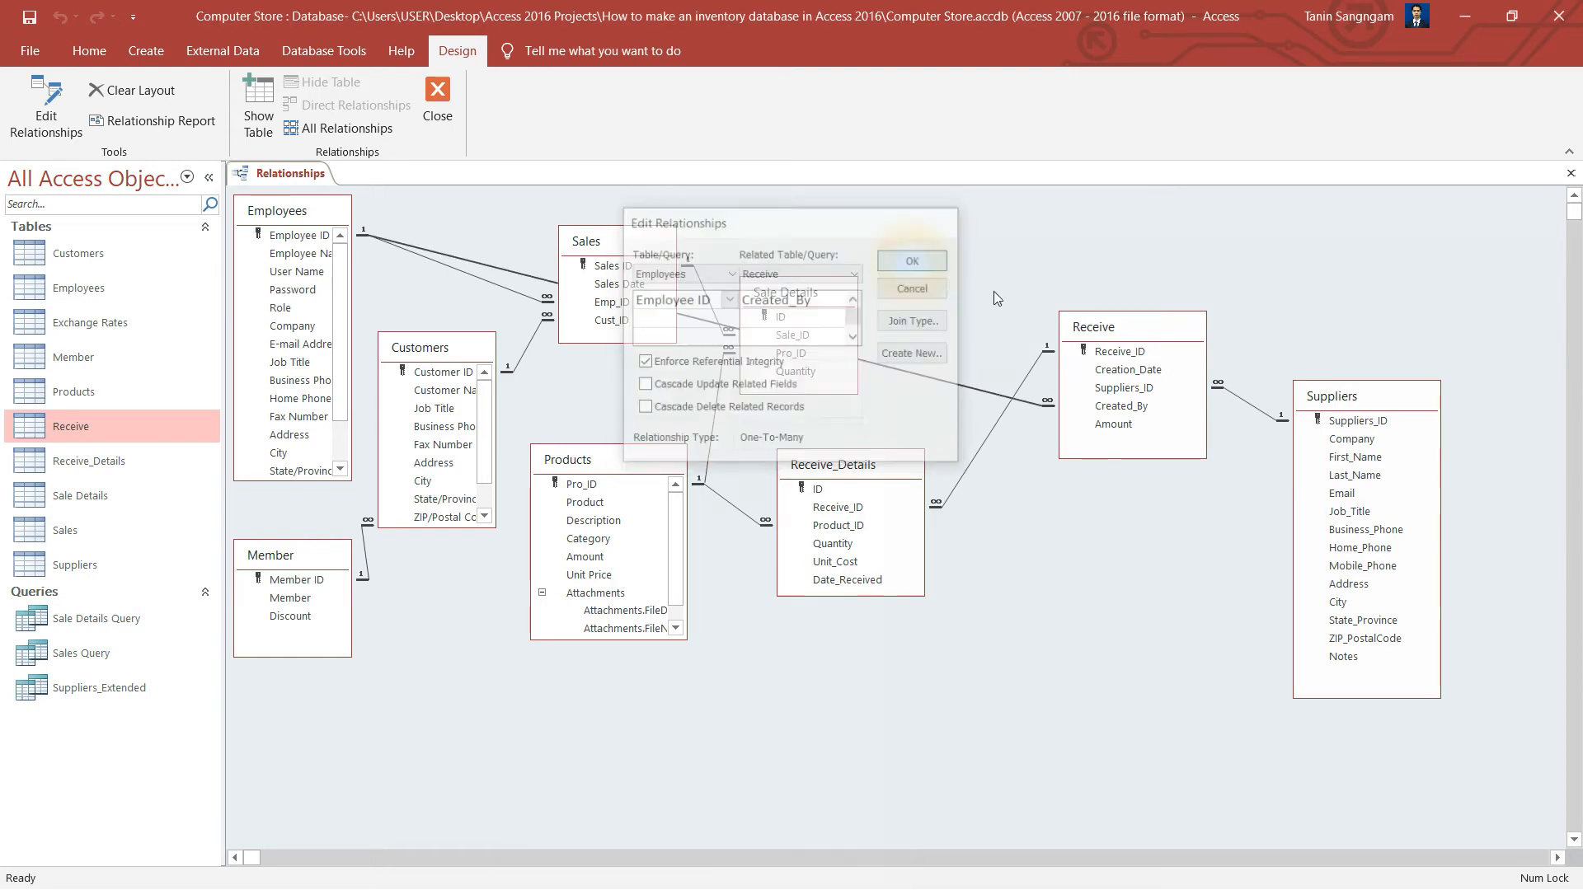
- Adjust the positions of the Receive and Customers tables slightly, then save and close the relationships diagram
{"action": "left_click_drag", "start_coordinate": [1154, 328], "coordinate": [1132, 314]}
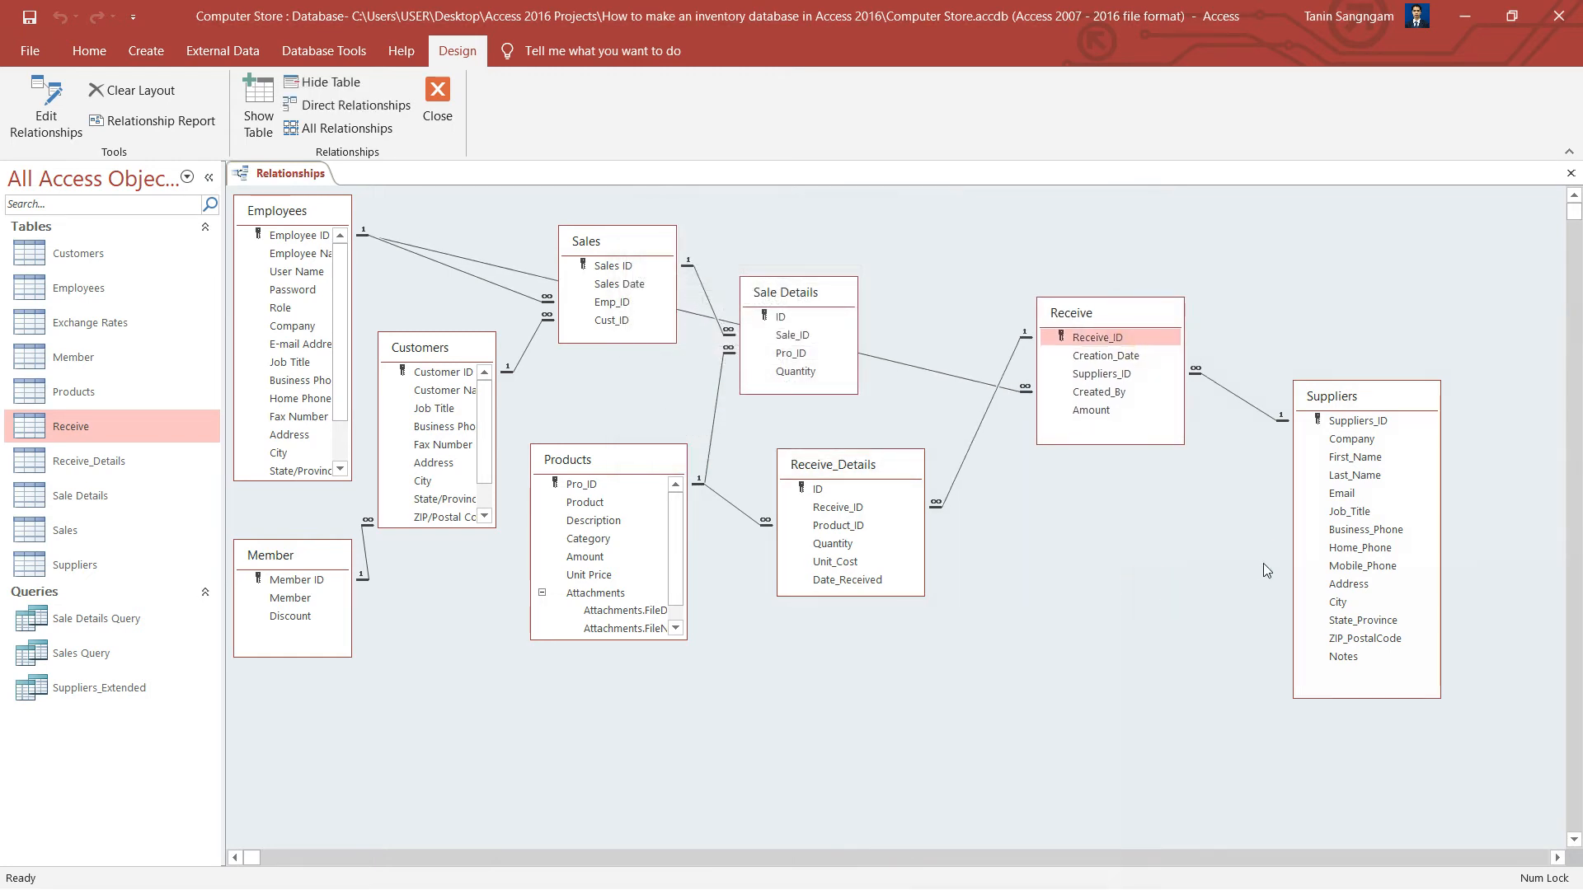
{"action": "left_click_drag", "start_coordinate": [461, 352], "coordinate": [479, 355]}
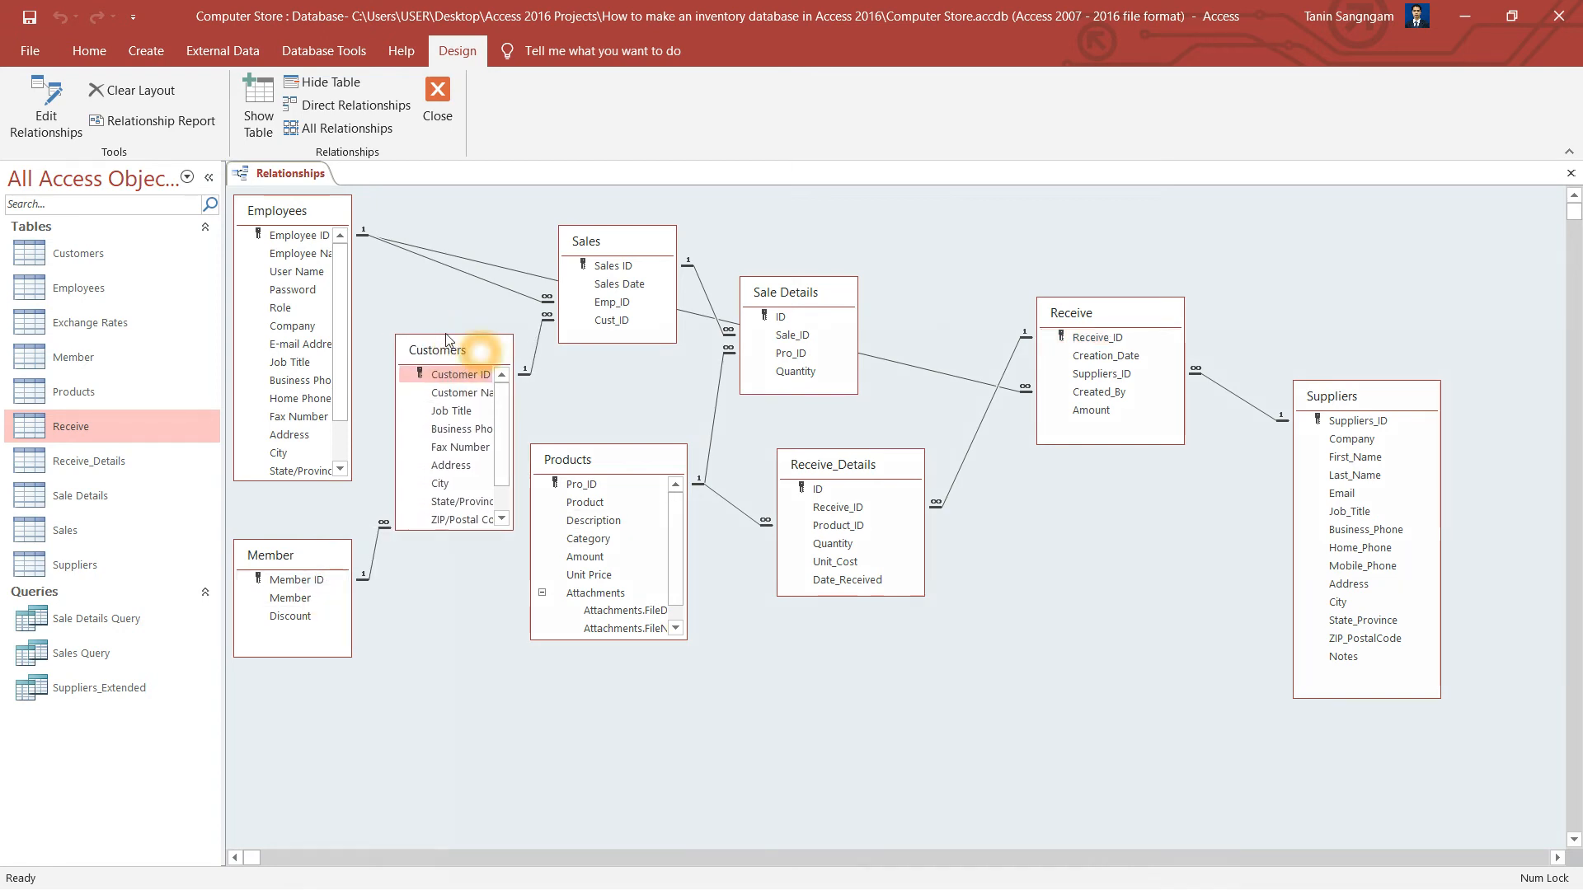
{"action": "right_click", "coordinate": [272, 175]}
{"action": "left_click", "coordinate": [271, 172]}
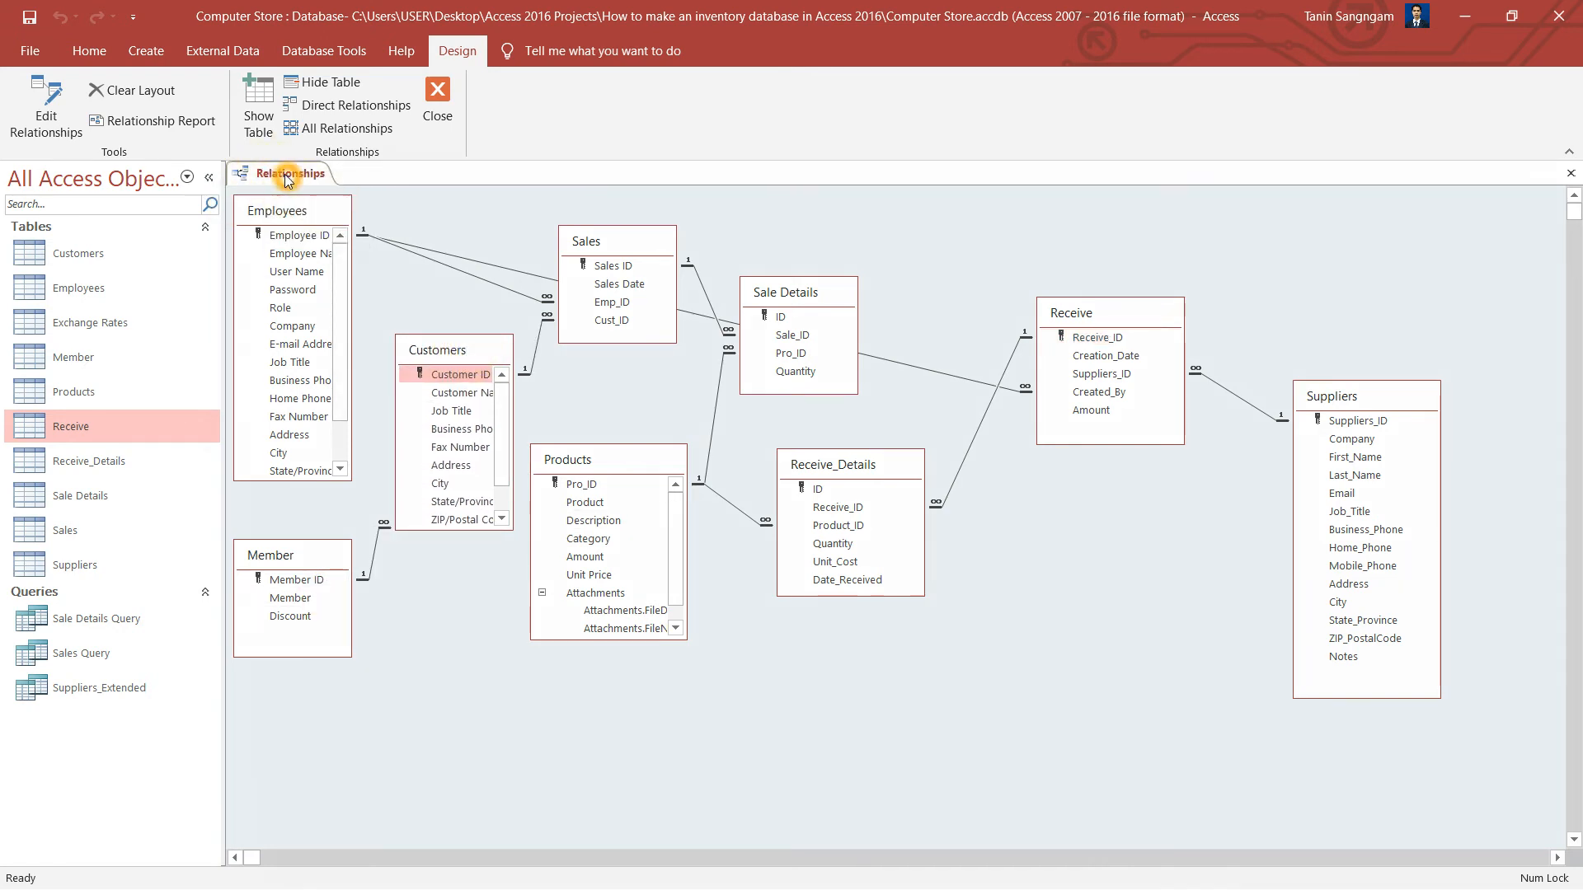
{"action": "right_click", "coordinate": [283, 167]}
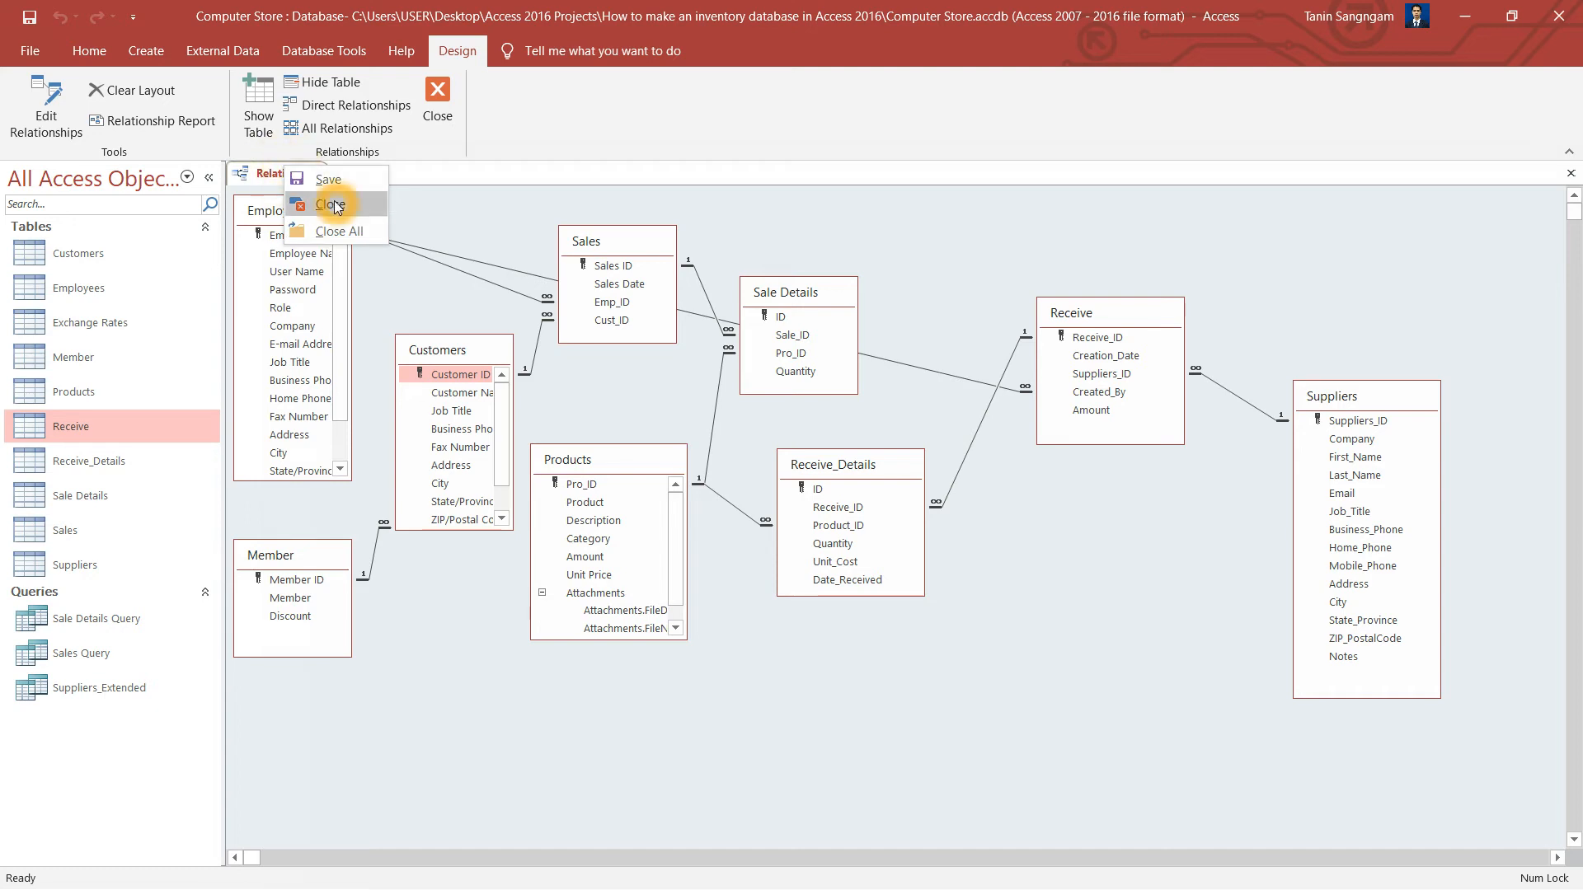
{"action": "left_click", "coordinate": [329, 202]}
{"action": "left_click", "coordinate": [510, 321]}
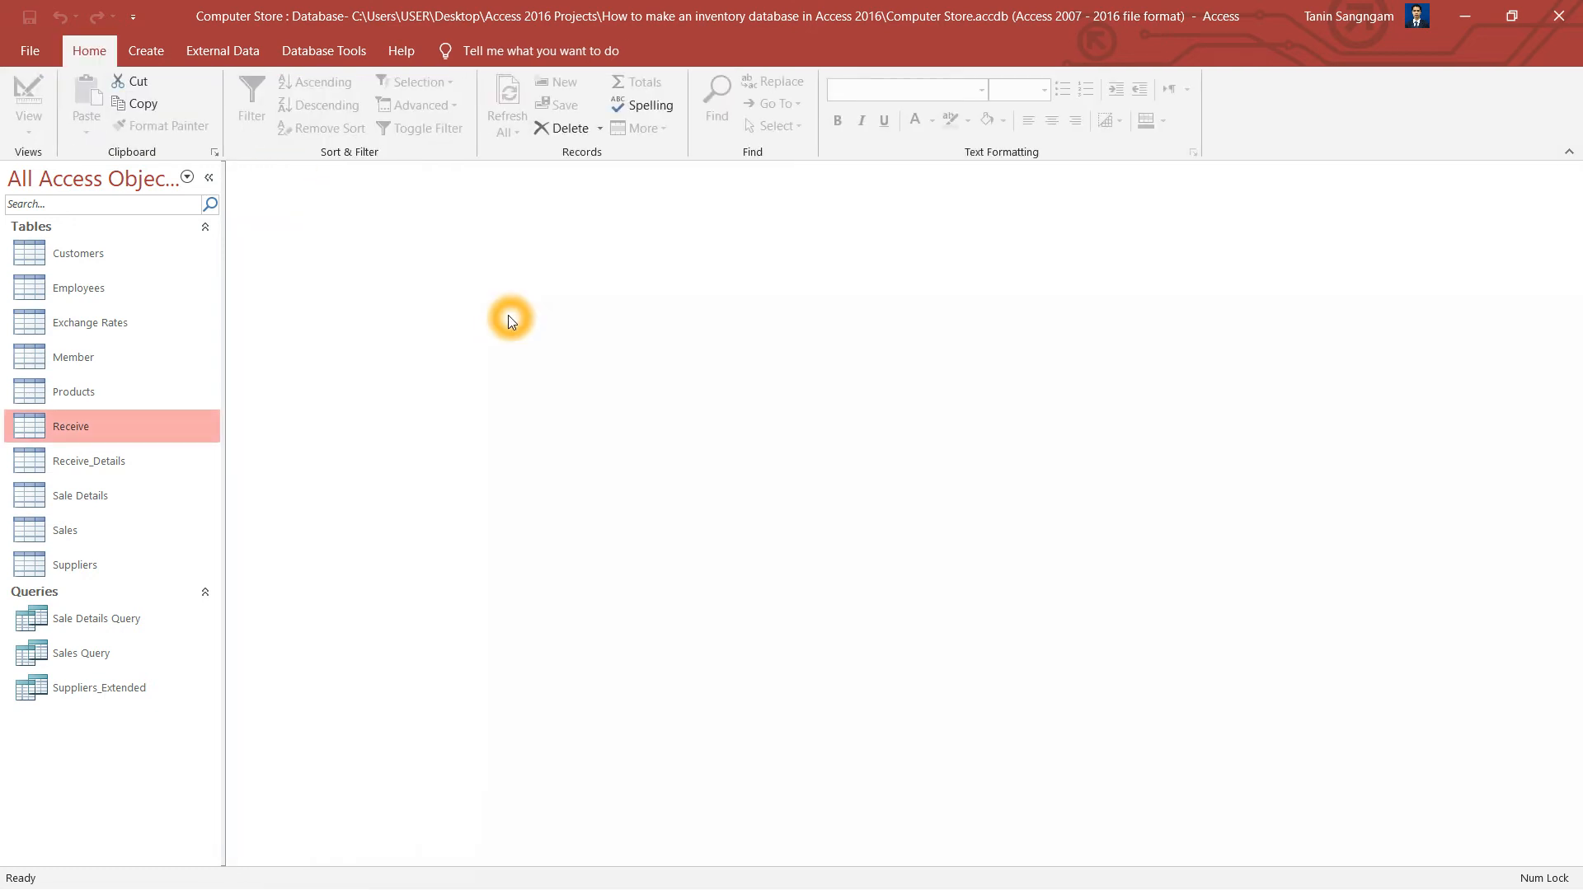
- Start a Simple Query Wizard query based on the Receive table and include all of its fields
{"action": "left_click", "coordinate": [100, 455]}
{"action": "left_click", "coordinate": [98, 426]}
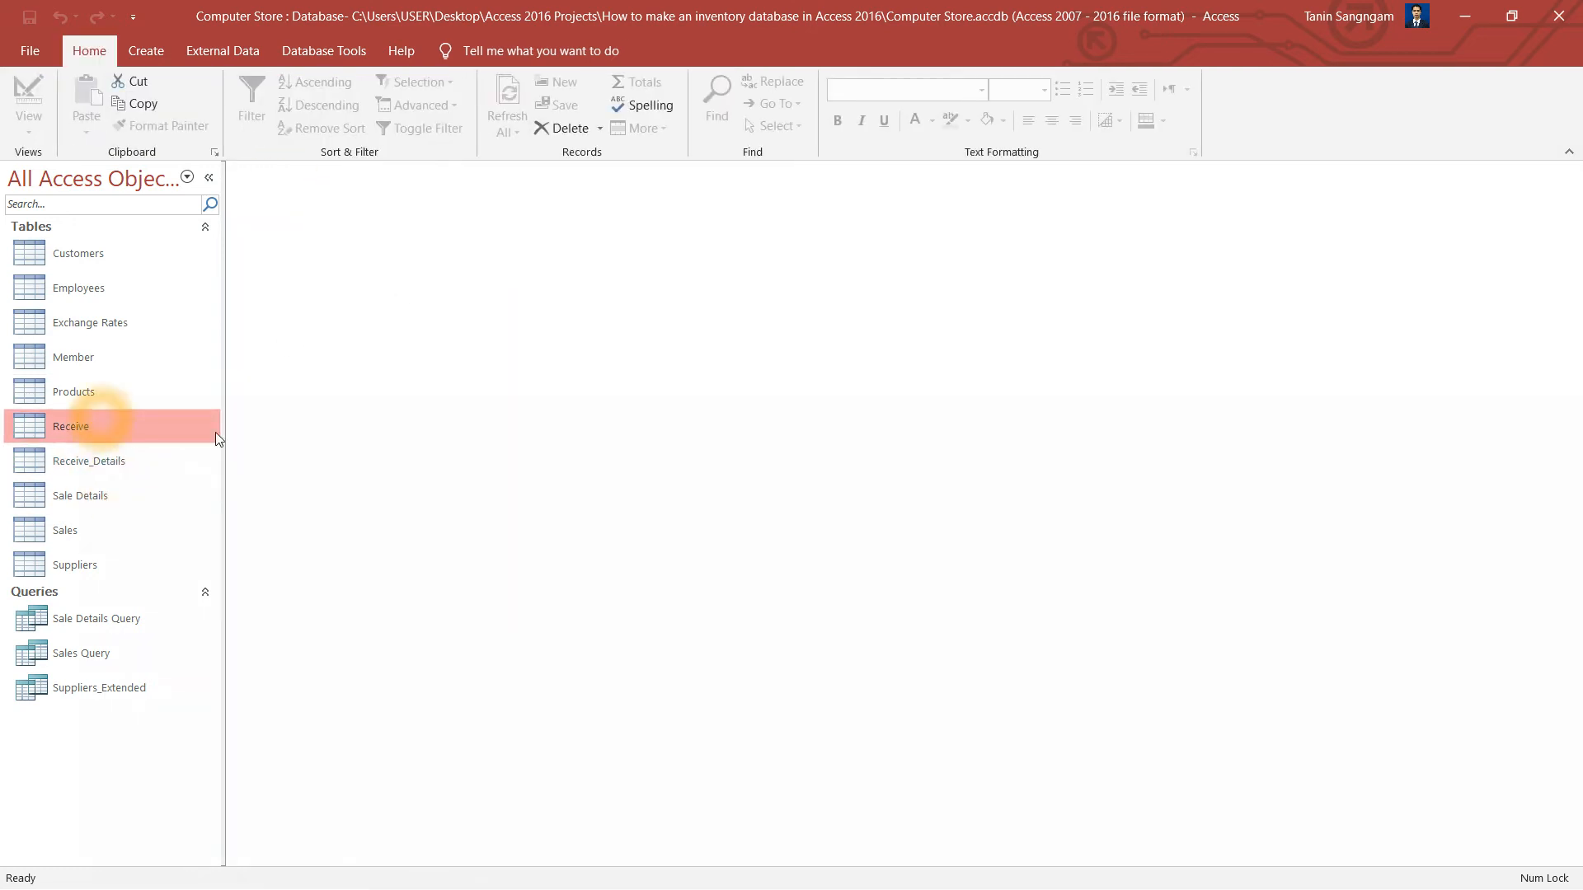
{"action": "left_click", "coordinate": [748, 533]}
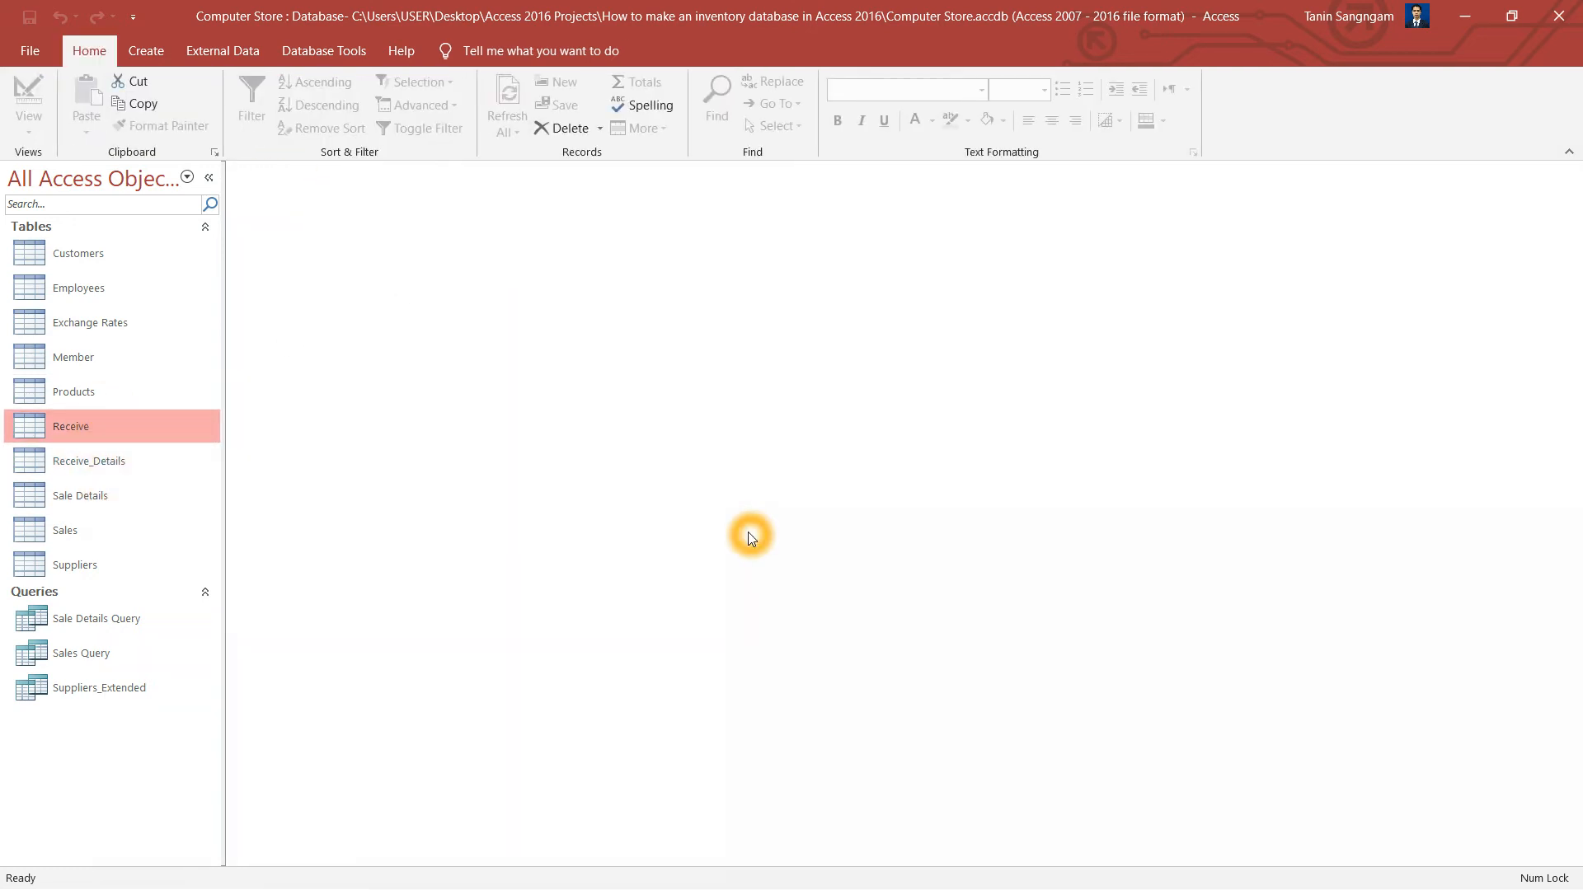
{"action": "left_click", "coordinate": [146, 51]}
{"action": "left_click", "coordinate": [275, 104]}
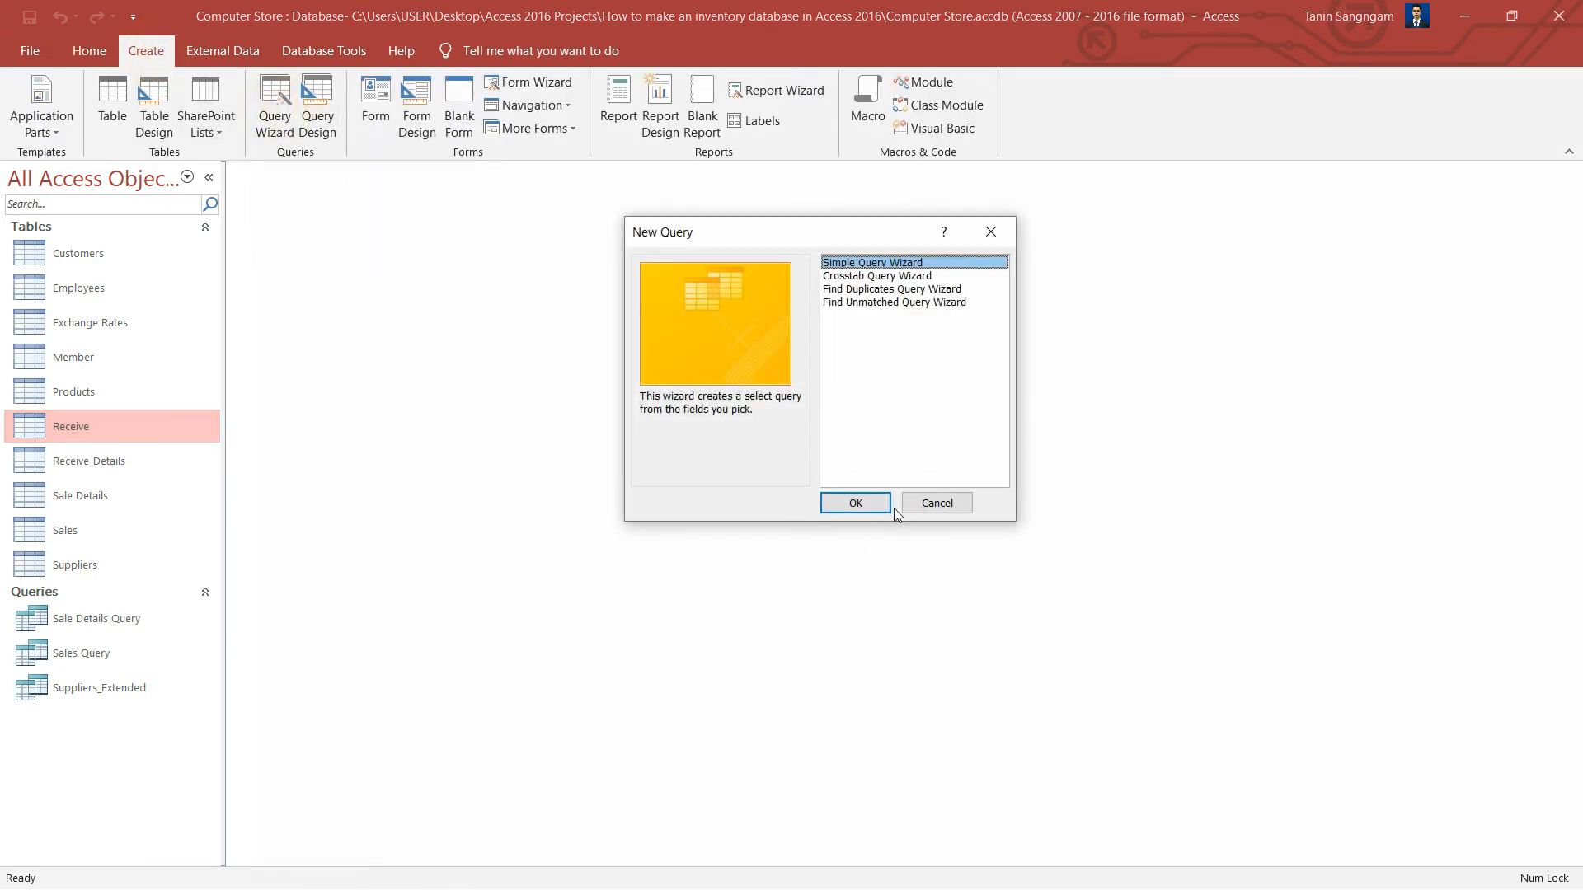
{"action": "left_click", "coordinate": [887, 505]}
{"action": "left_click", "coordinate": [752, 404]}
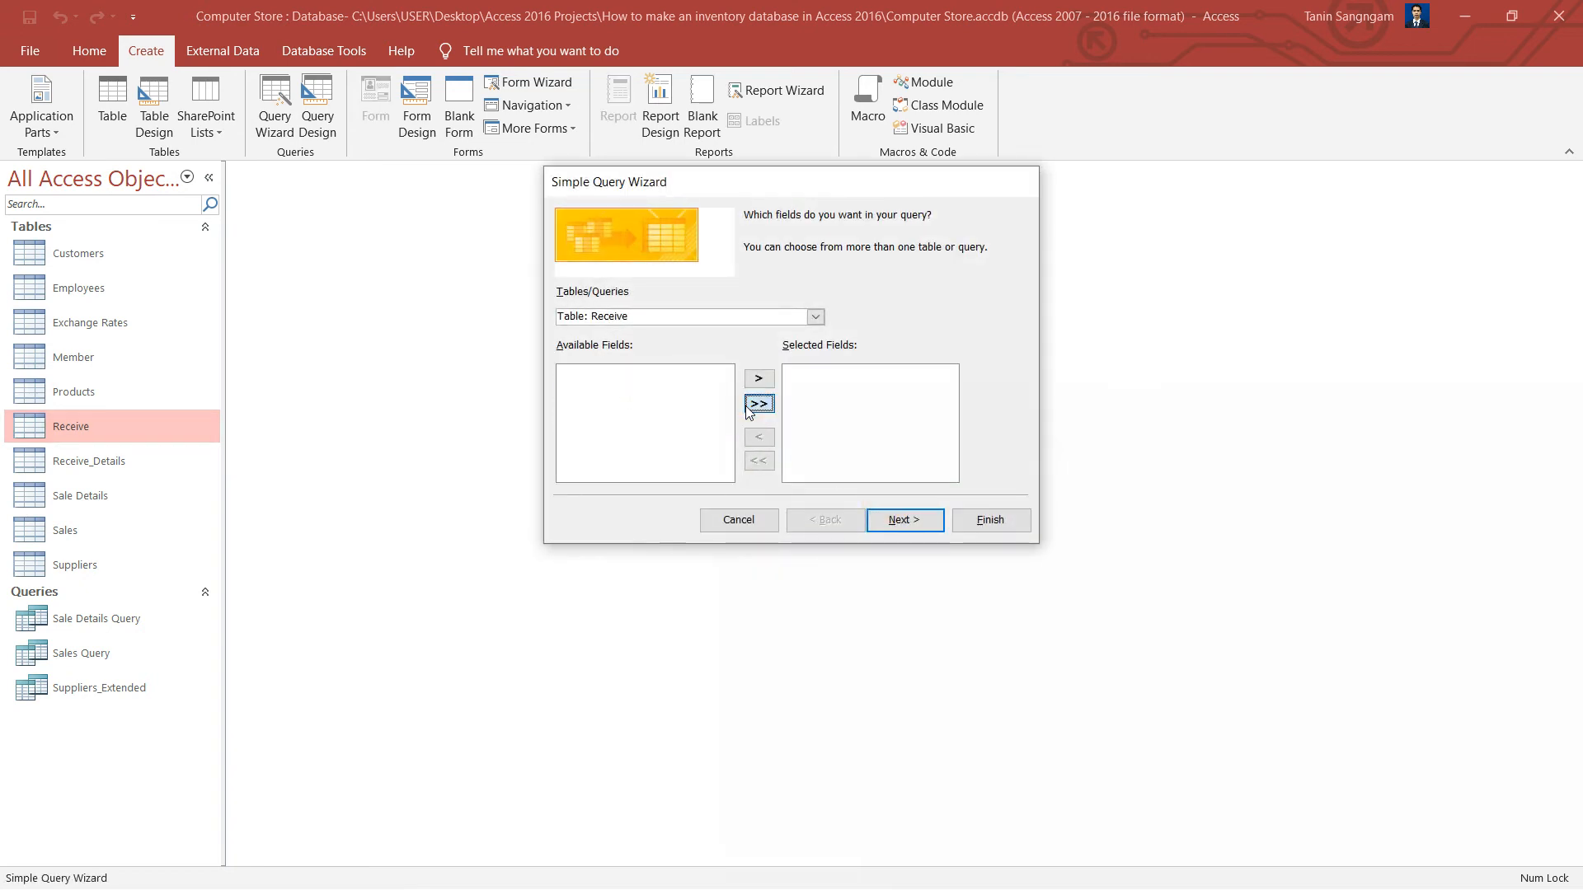
- Finish it as a detail query titled Receive Query that opens to view information
{"action": "left_click", "coordinate": [923, 522]}
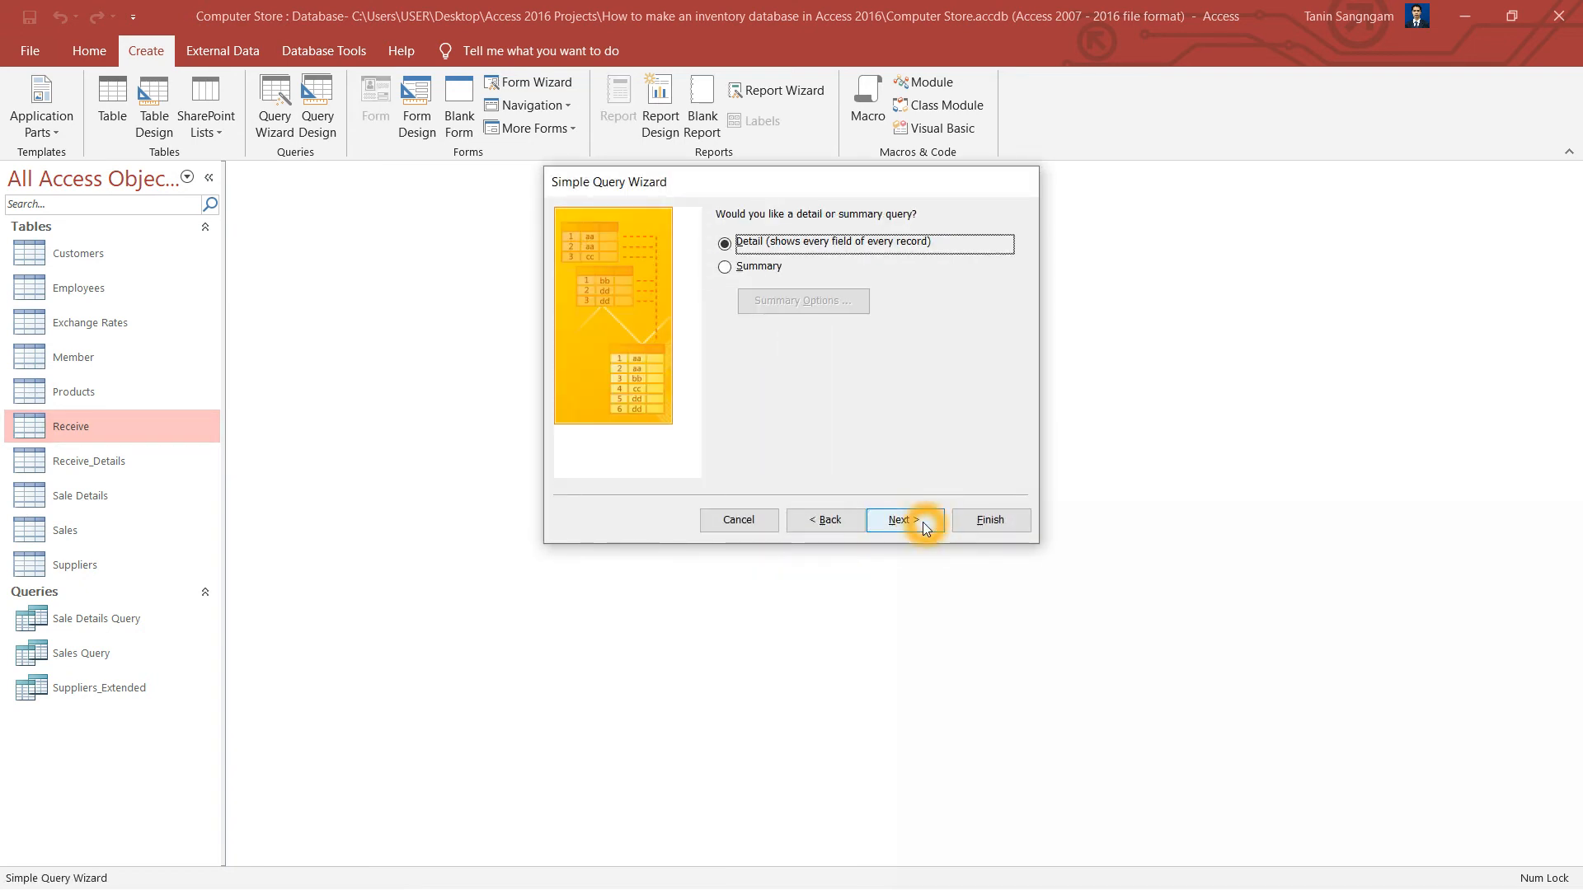
{"action": "left_click", "coordinate": [922, 521]}
{"action": "left_click", "coordinate": [757, 240]}
{"action": "left_click", "coordinate": [819, 242]}
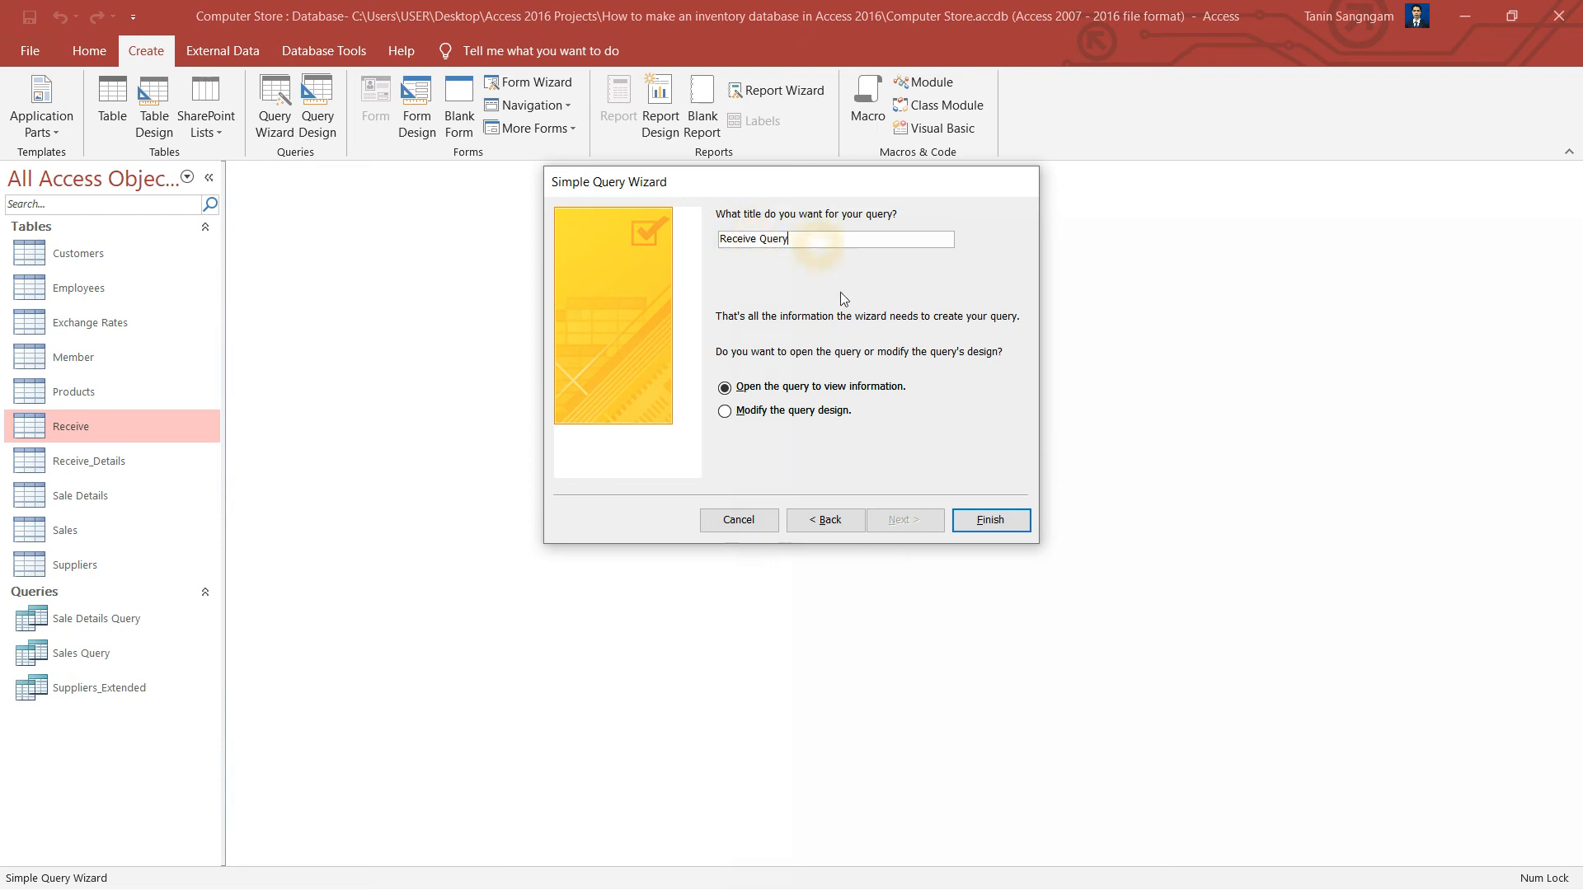
{"action": "left_click", "coordinate": [989, 522]}
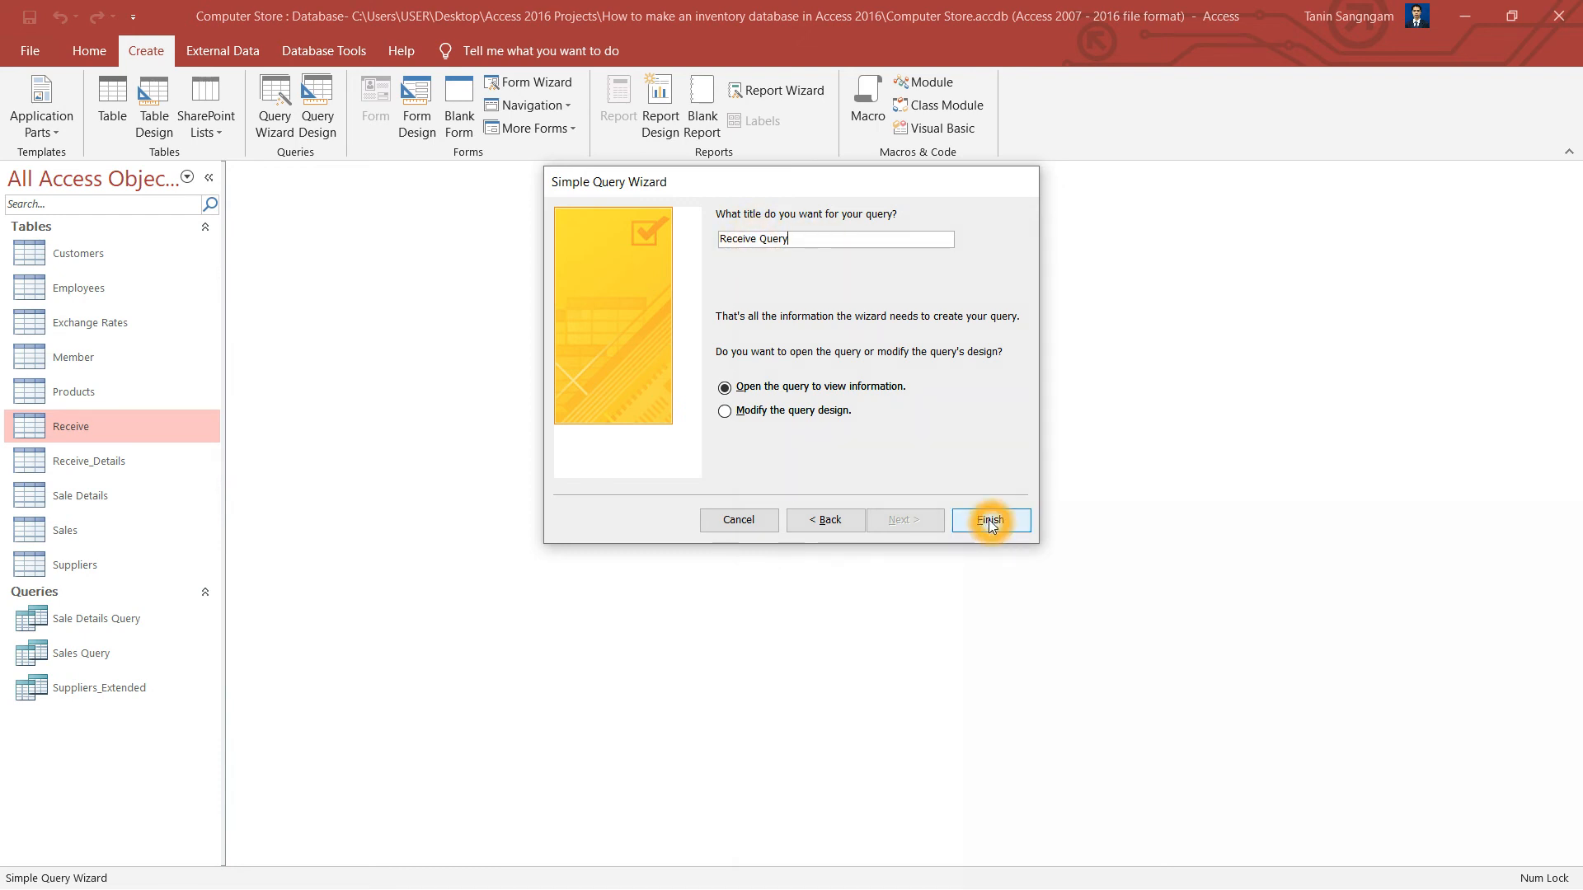
- Look over the Receive Query datasheet and close it
{"action": "left_click", "coordinate": [500, 219]}
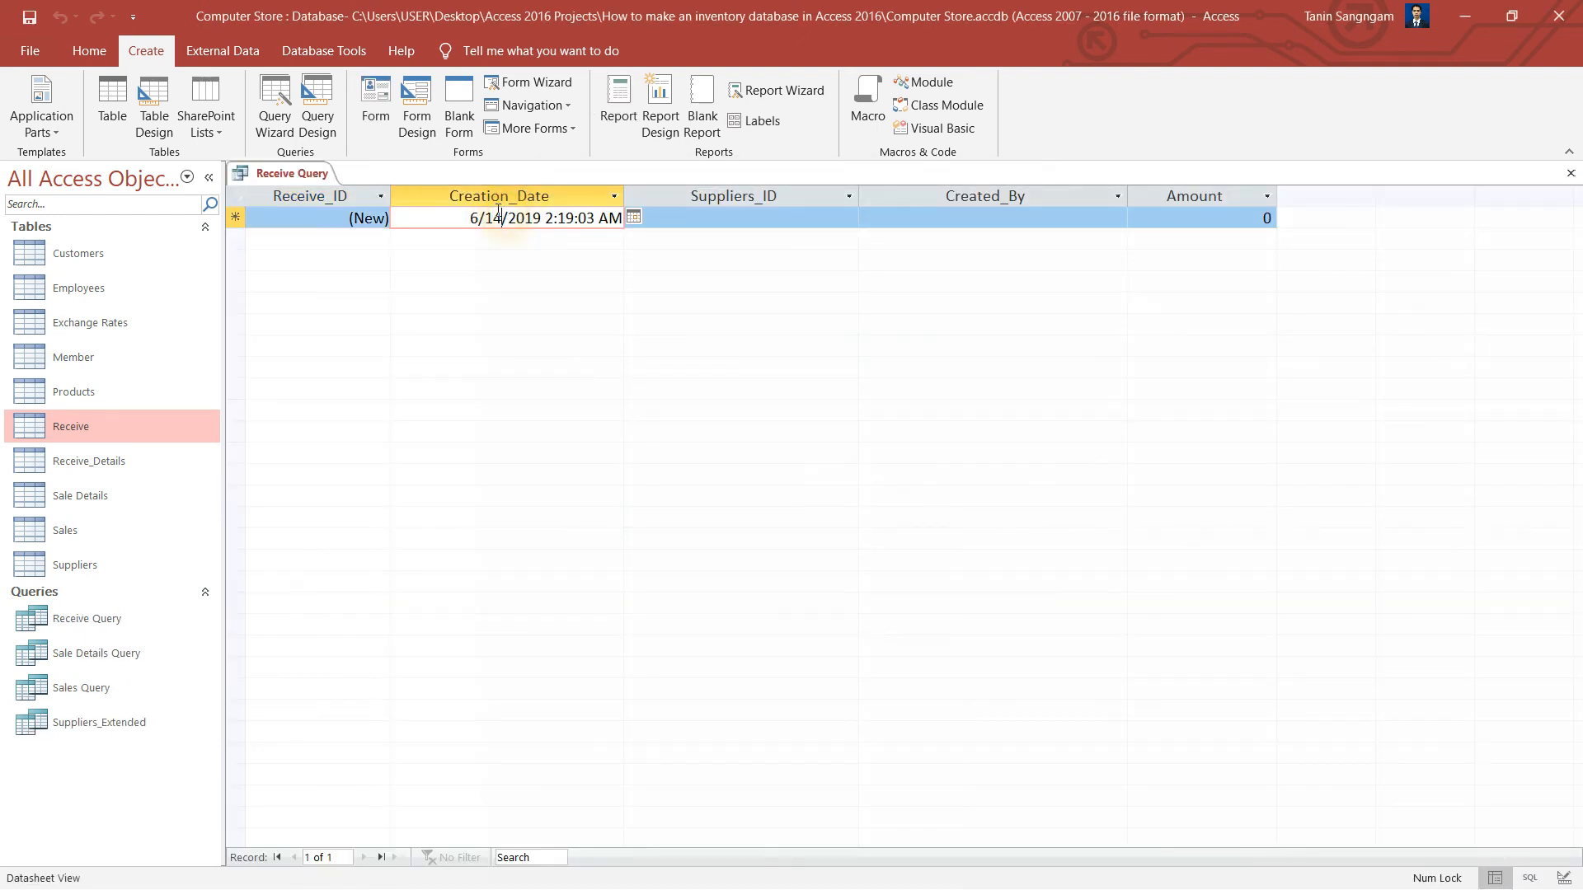
{"action": "right_click", "coordinate": [337, 184]}
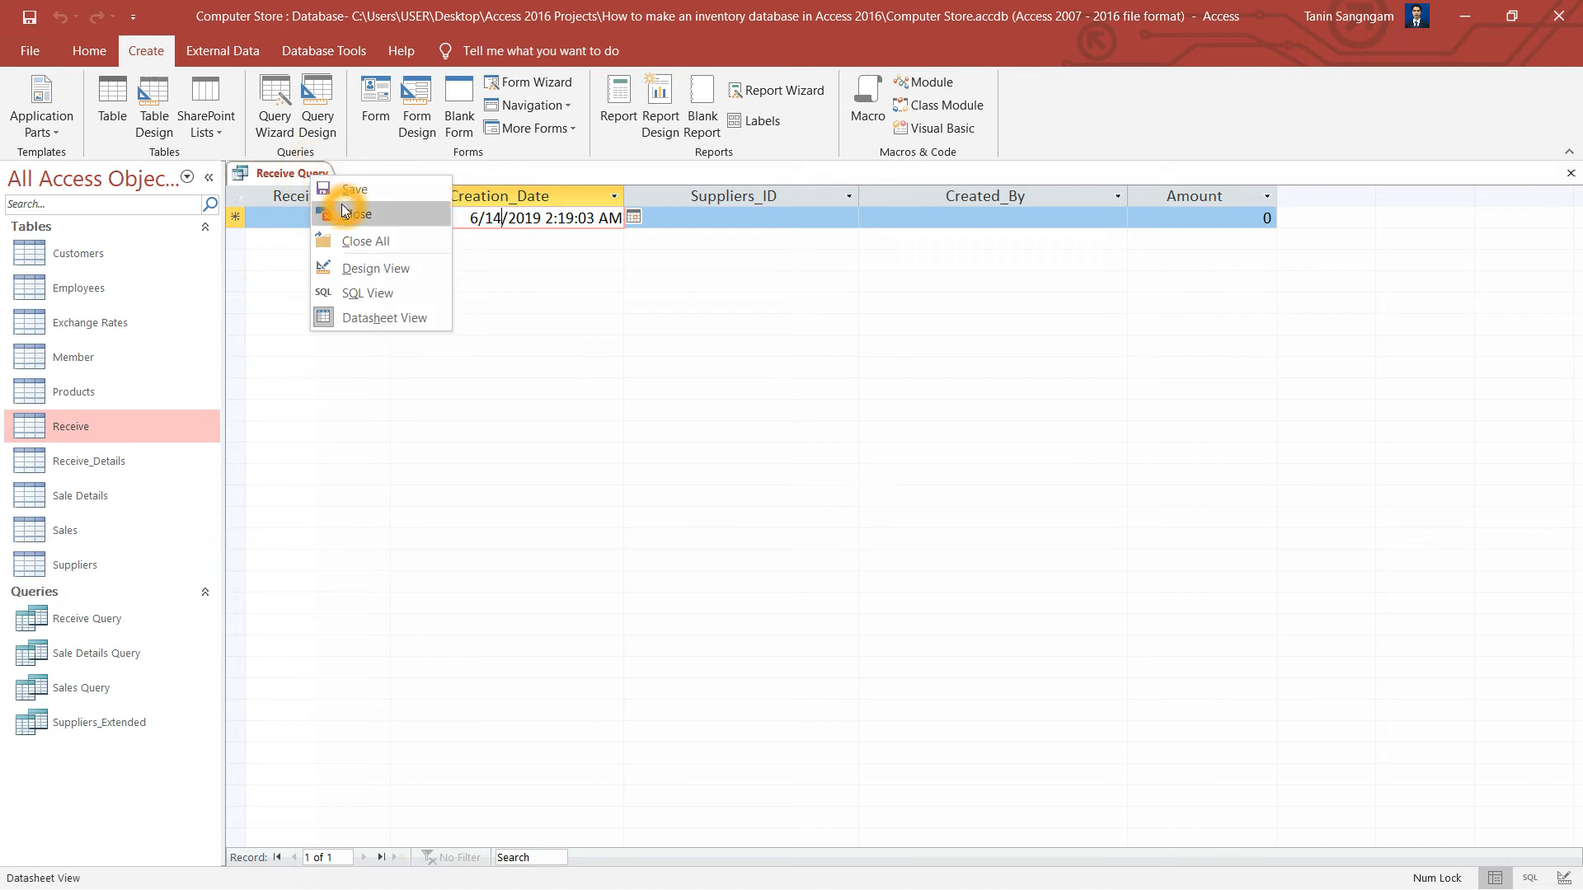
{"action": "left_click", "coordinate": [345, 212]}
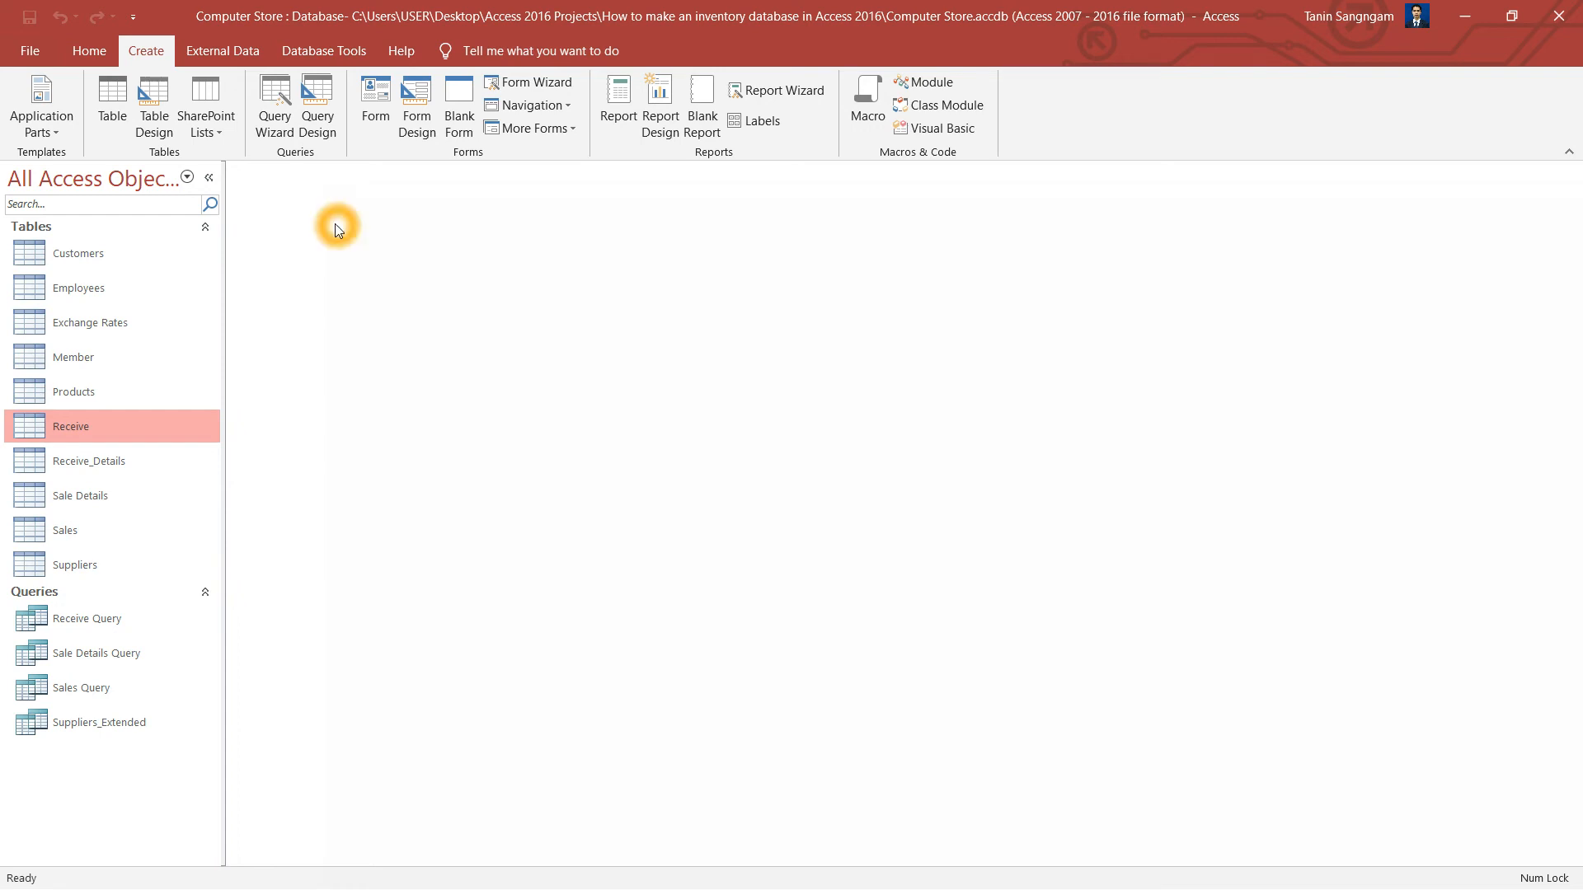
- Start a Simple Query Wizard query based on the Receive_Details table and include all of its fields
{"action": "left_click", "coordinate": [132, 461]}
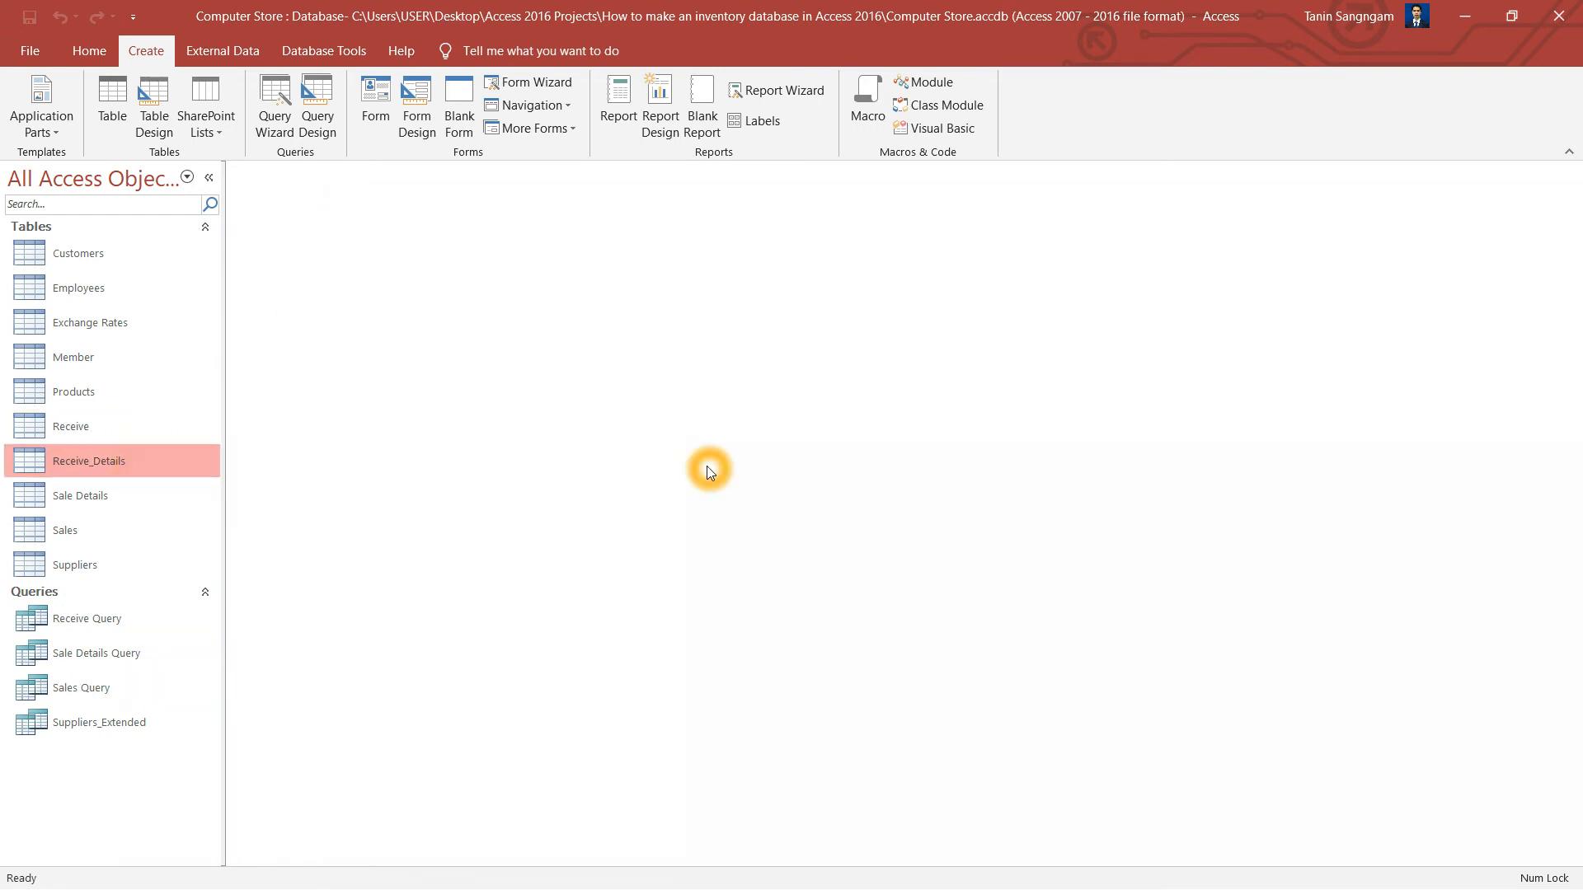
{"action": "left_click", "coordinate": [272, 117]}
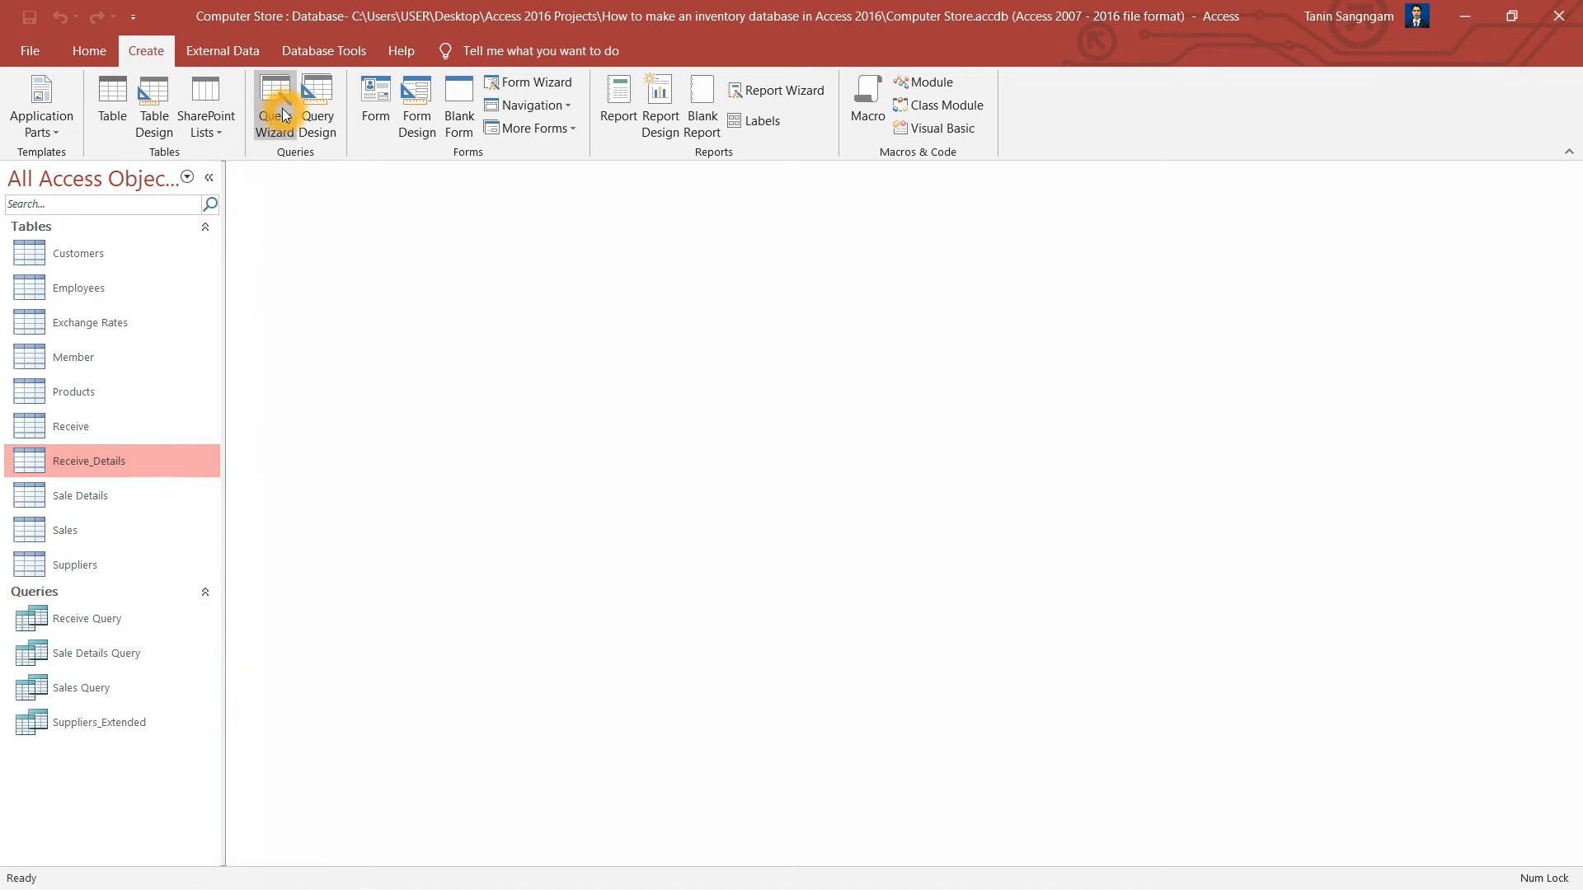
{"action": "left_click", "coordinate": [872, 501]}
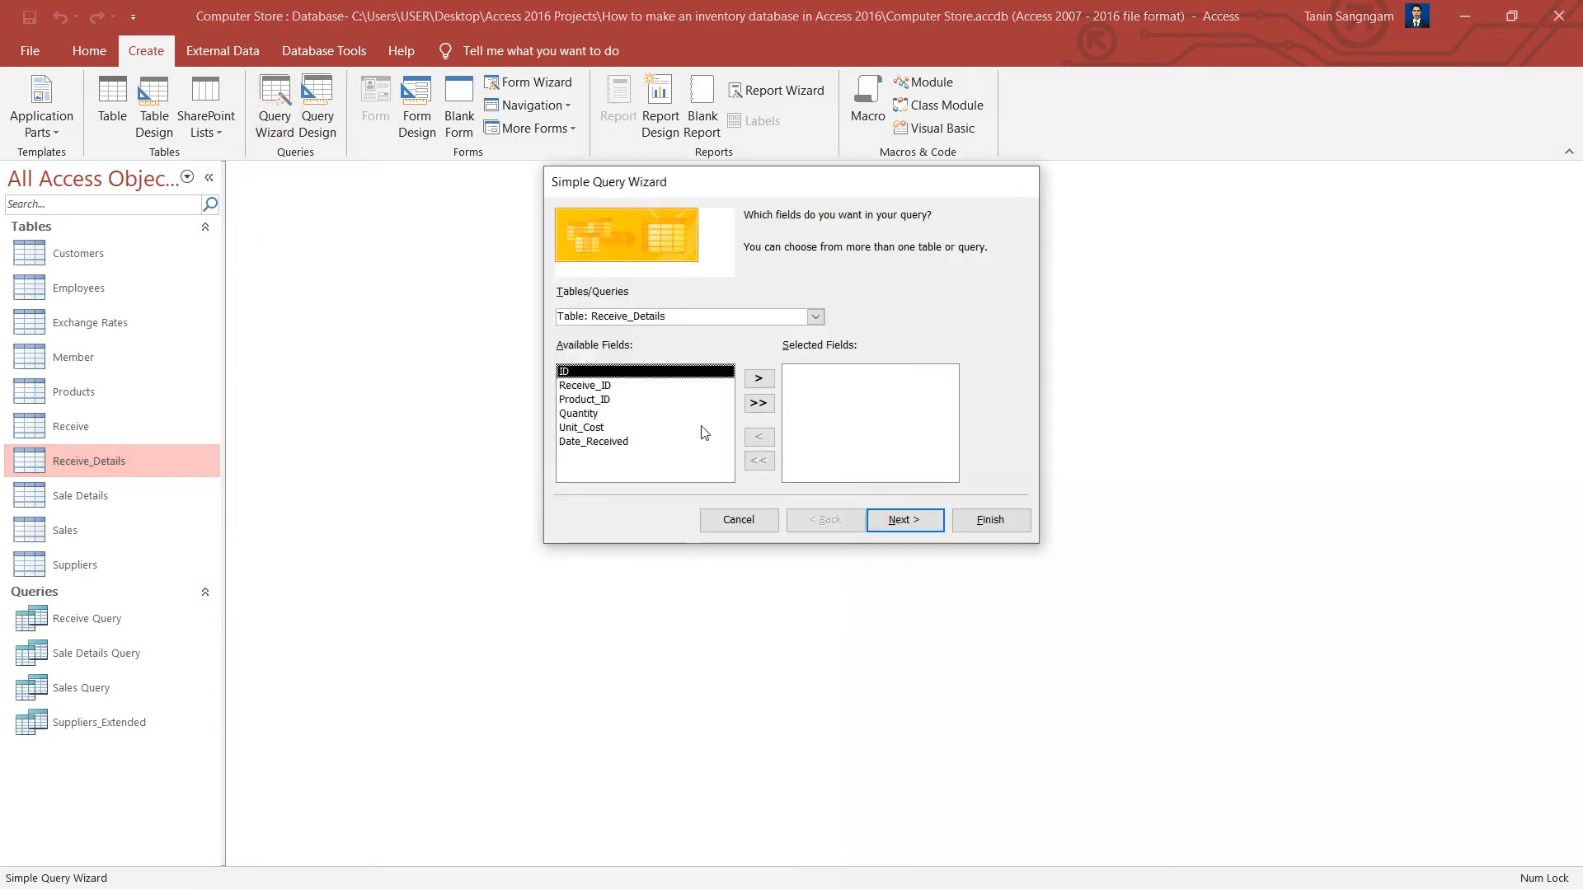
{"action": "left_click", "coordinate": [758, 401]}
{"action": "left_click", "coordinate": [903, 521]}
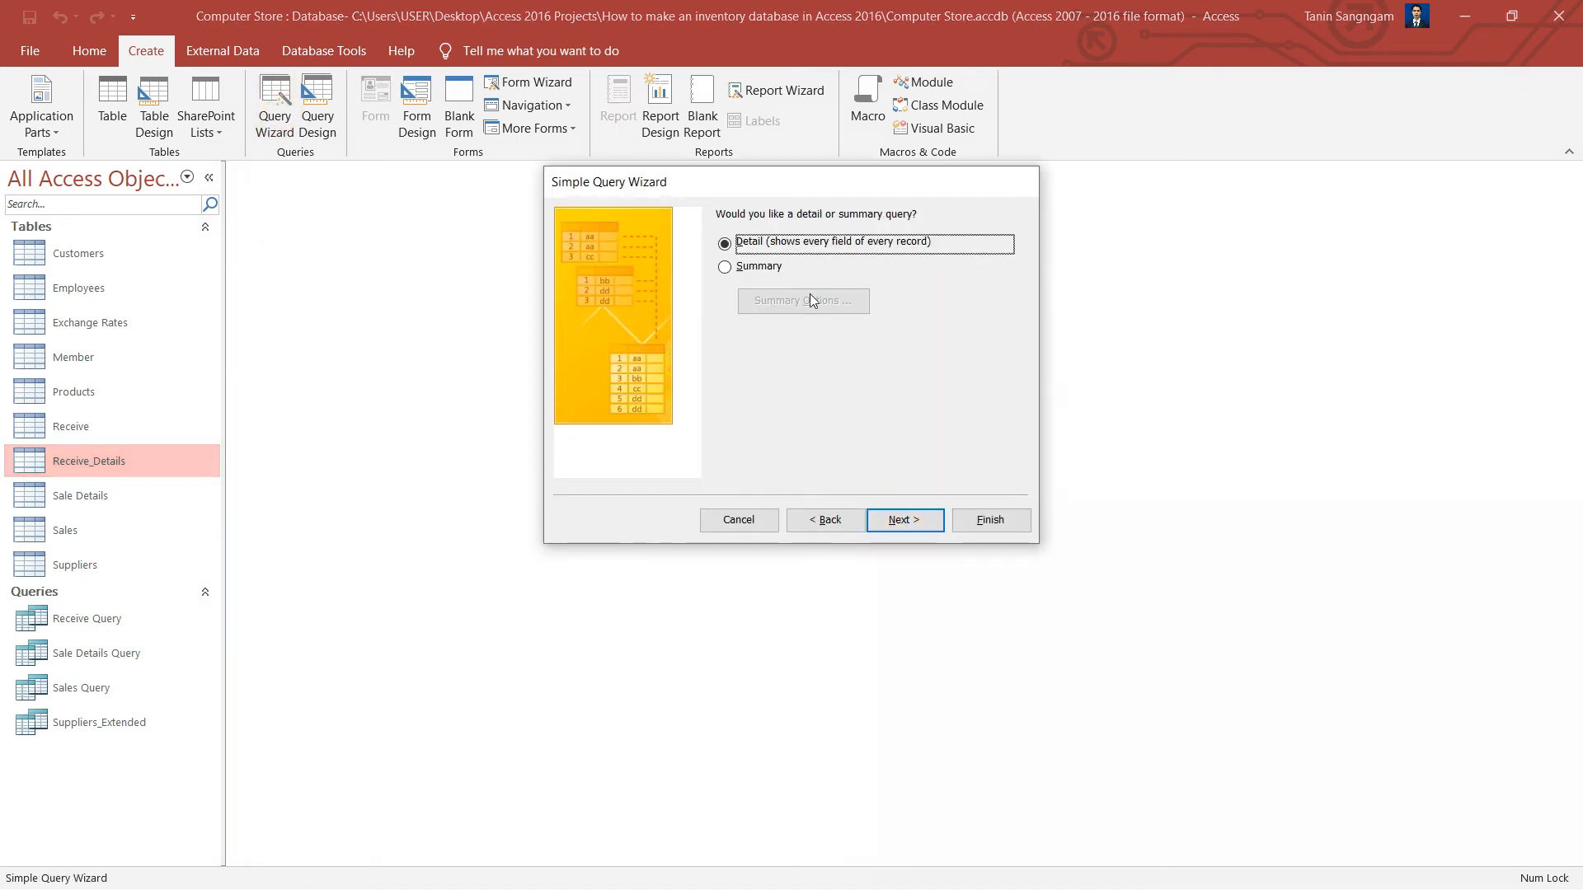
- Finish it as a detail query titled Receive_Details_Query that opens to view information
{"action": "left_click", "coordinate": [897, 519]}
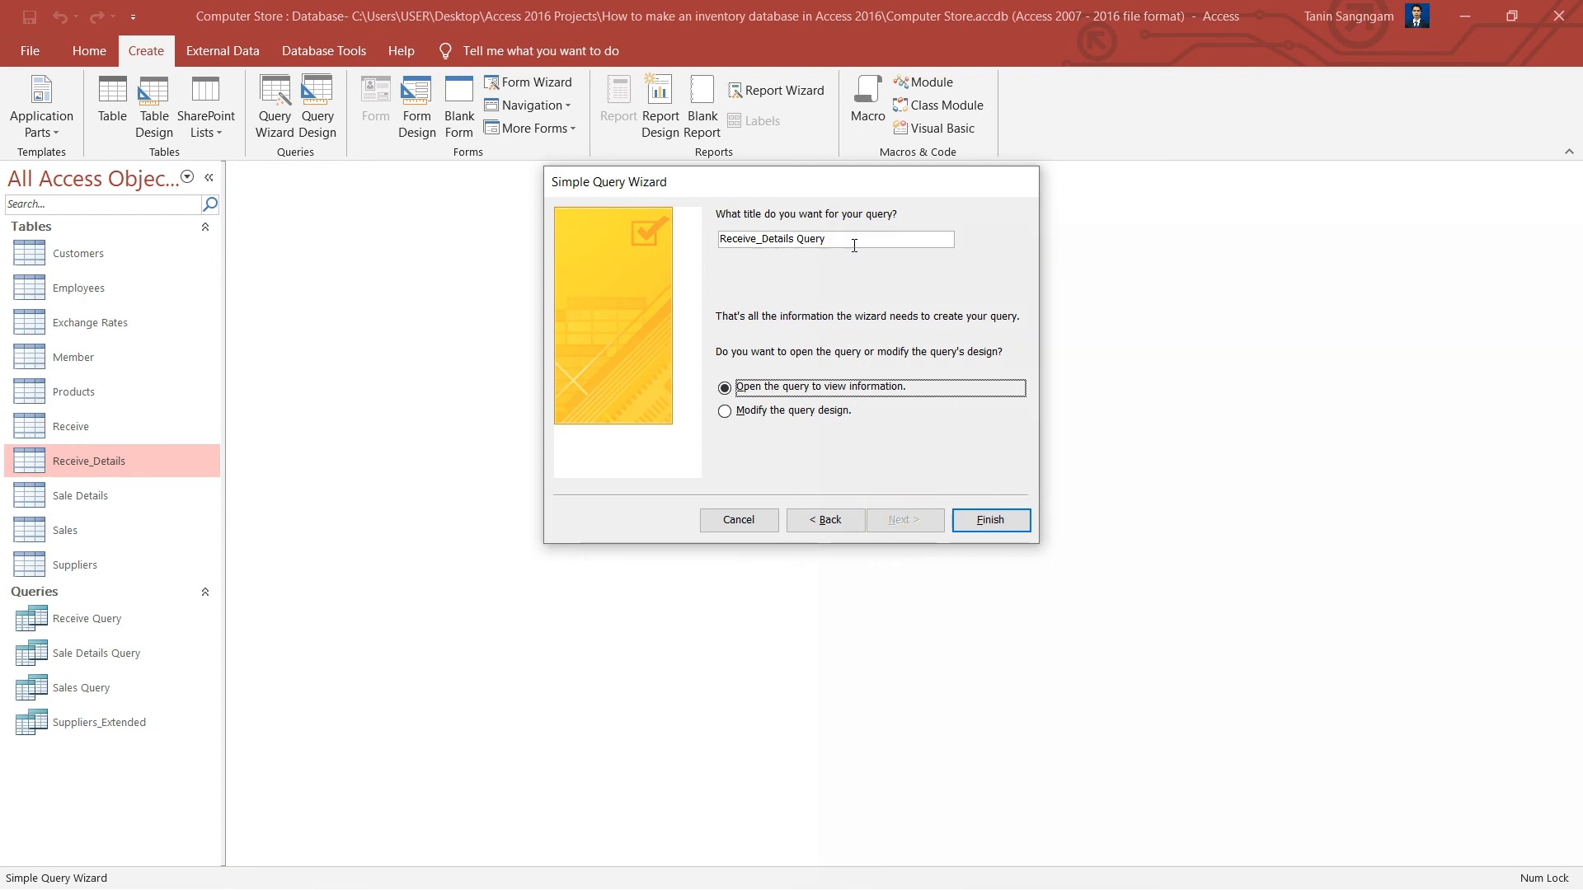
{"action": "left_click", "coordinate": [801, 247]}
{"action": "left_click", "coordinate": [886, 304]}
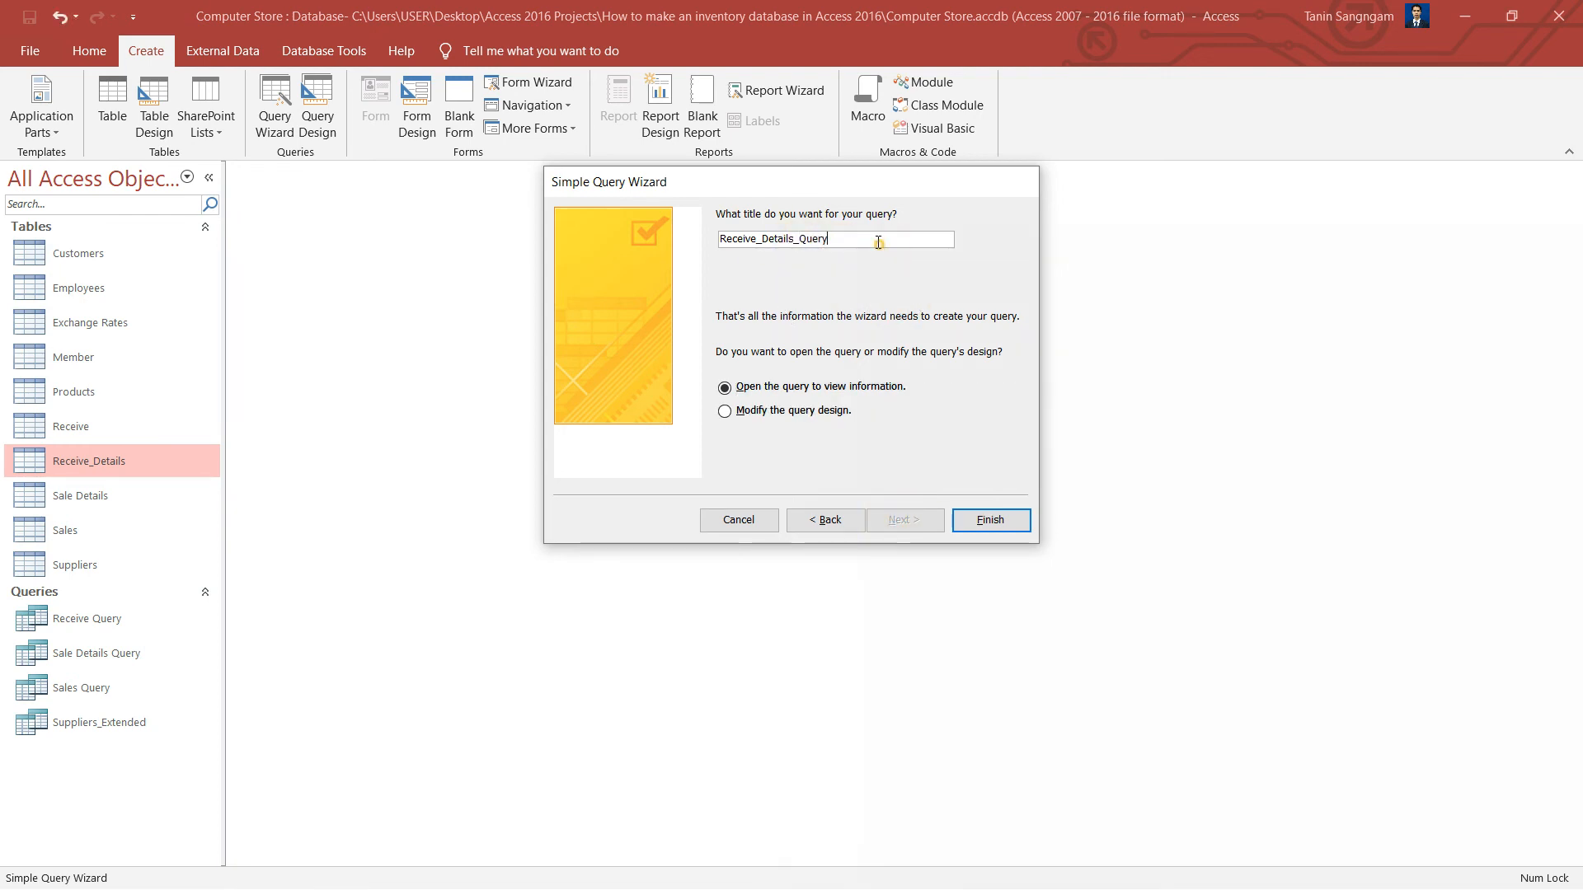
{"action": "left_click", "coordinate": [975, 528]}
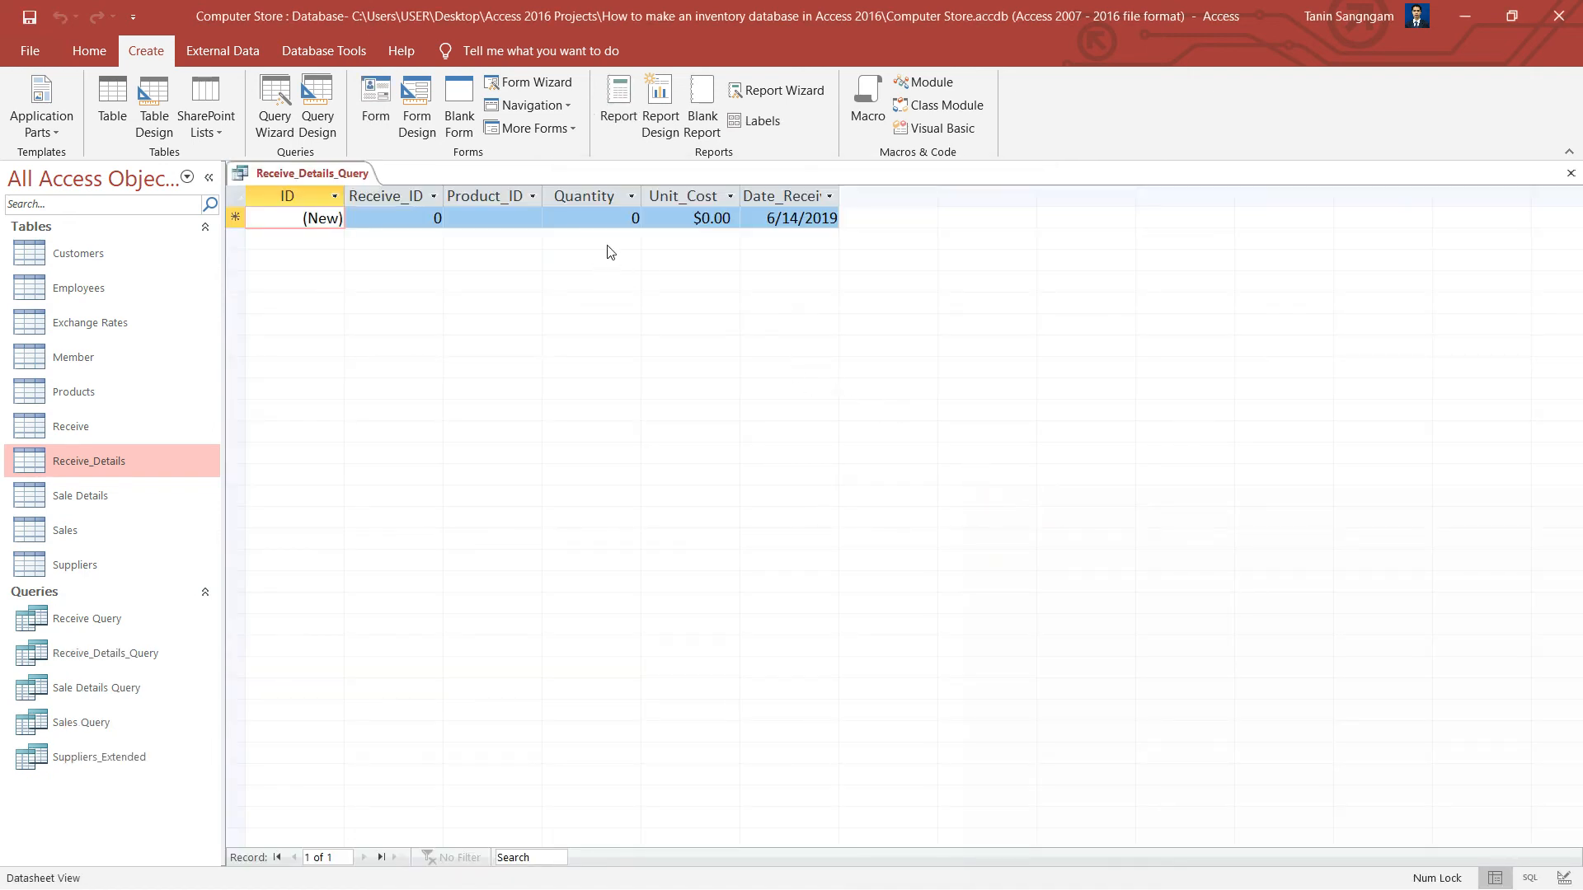
- Switch Receive_Details_Query to Design View
{"action": "left_click", "coordinate": [626, 266]}
{"action": "right_click", "coordinate": [271, 178]}
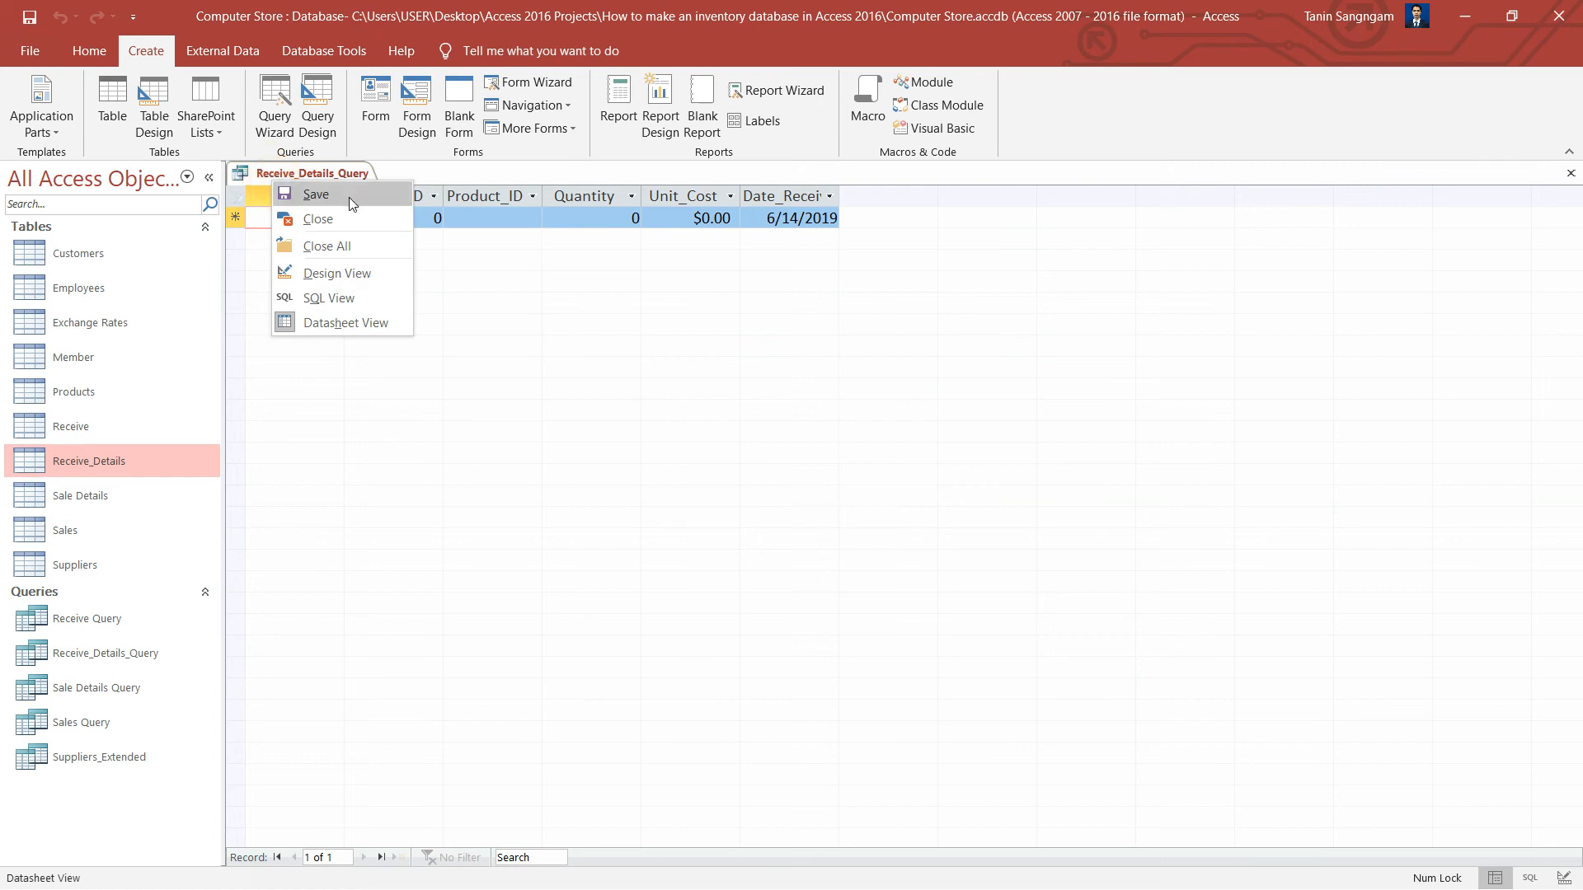
{"action": "left_click", "coordinate": [377, 280]}
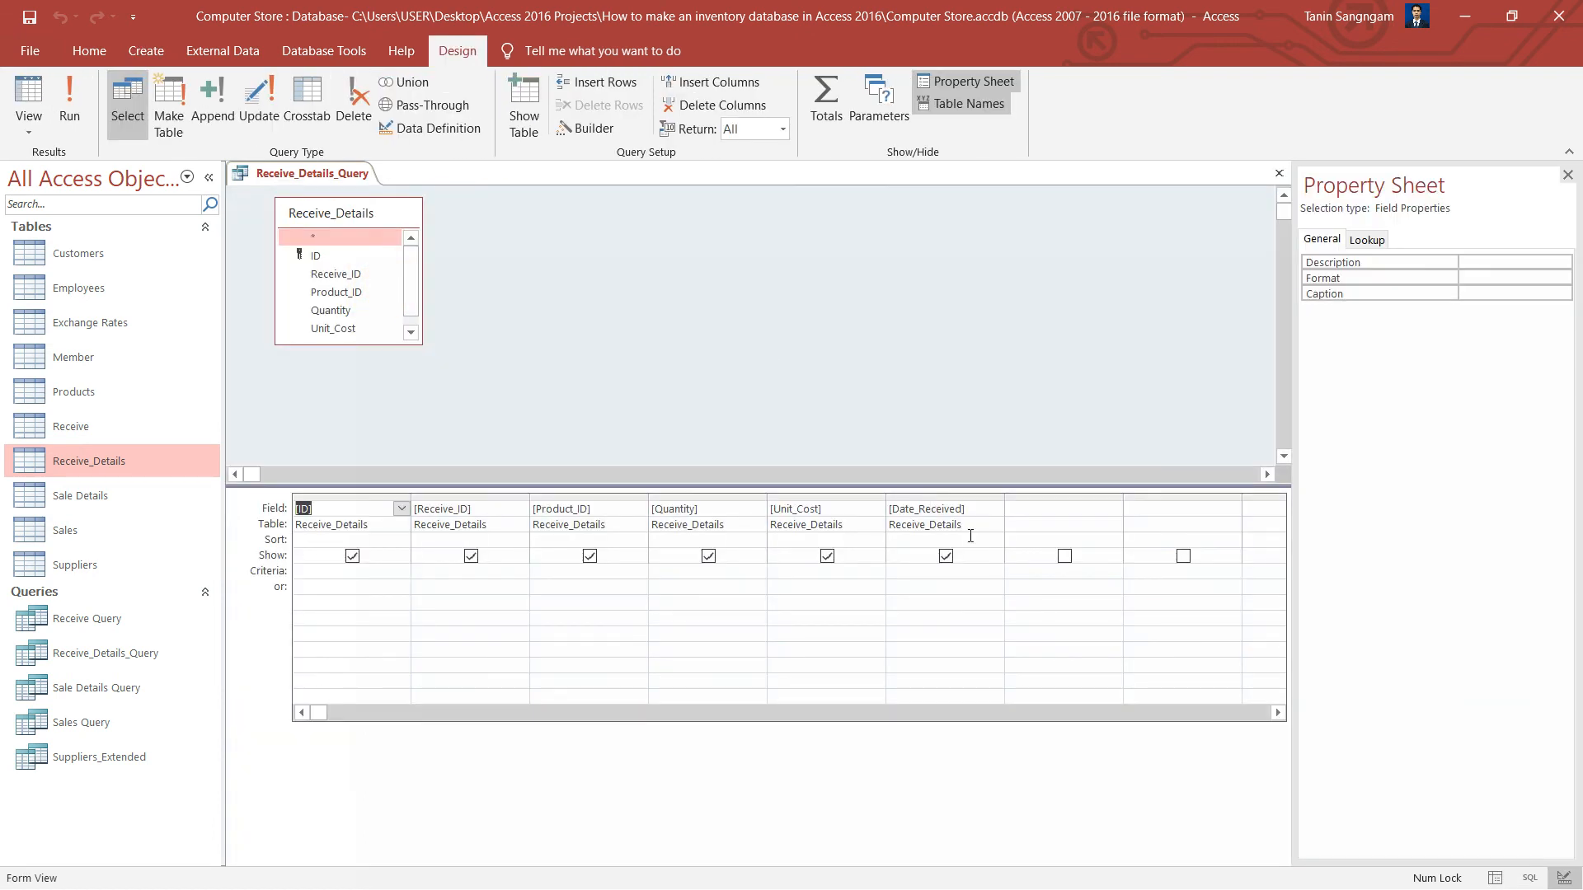
- Add a calculated field to the first empty query column with the expression Amount: [Quantity]*[Unit_Cost]
{"action": "left_click", "coordinate": [885, 498]}
{"action": "left_click", "coordinate": [1024, 509]}
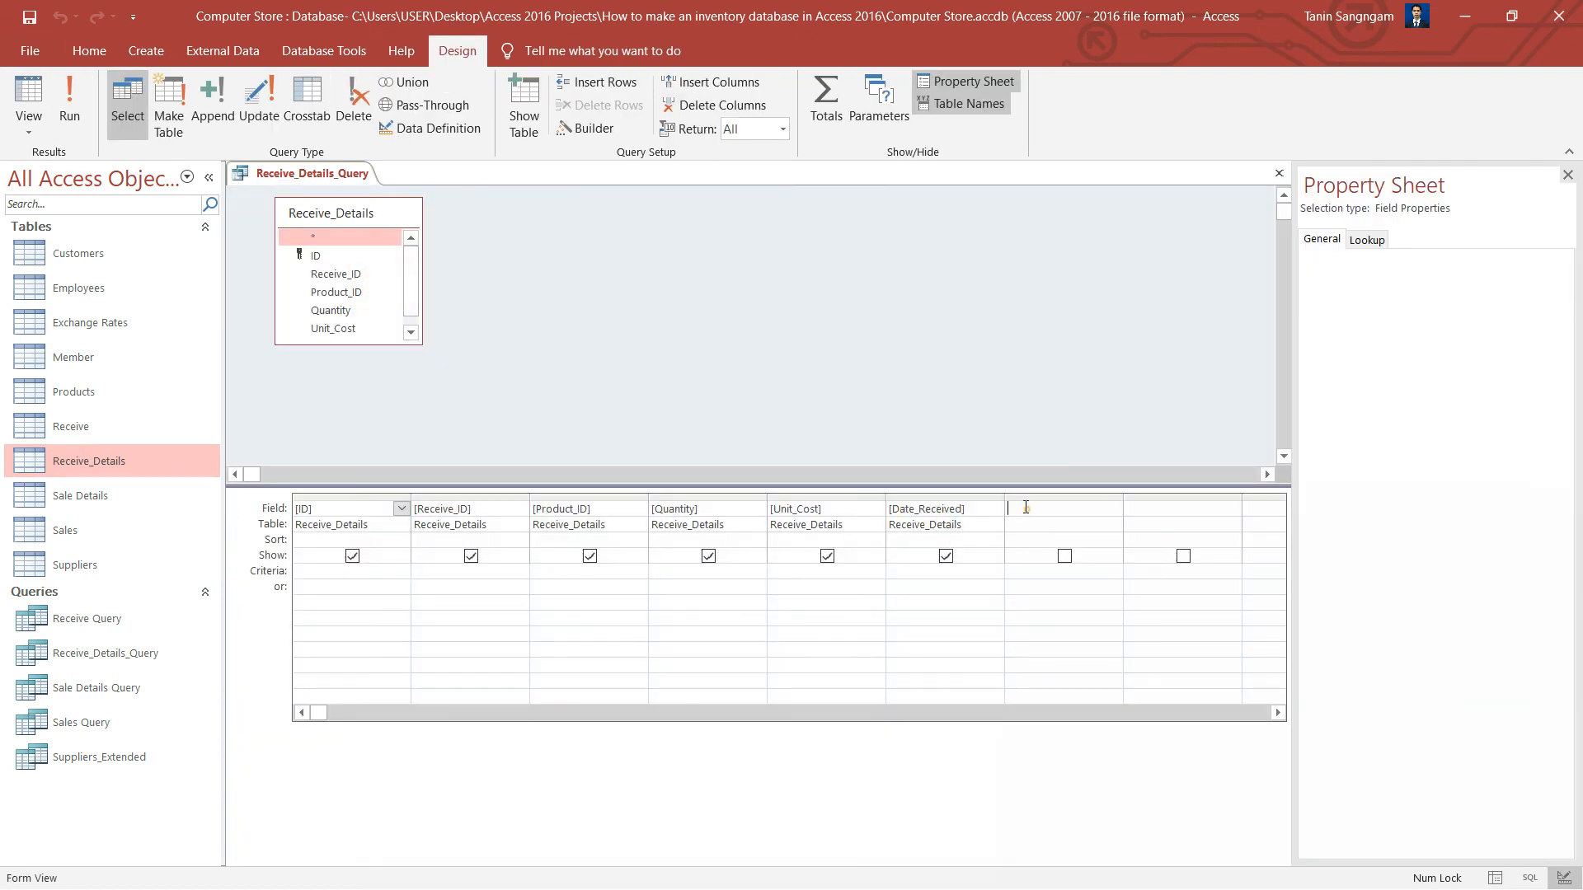
{"action": "right_click", "coordinate": [1039, 510]}
{"action": "left_click", "coordinate": [1104, 676]}
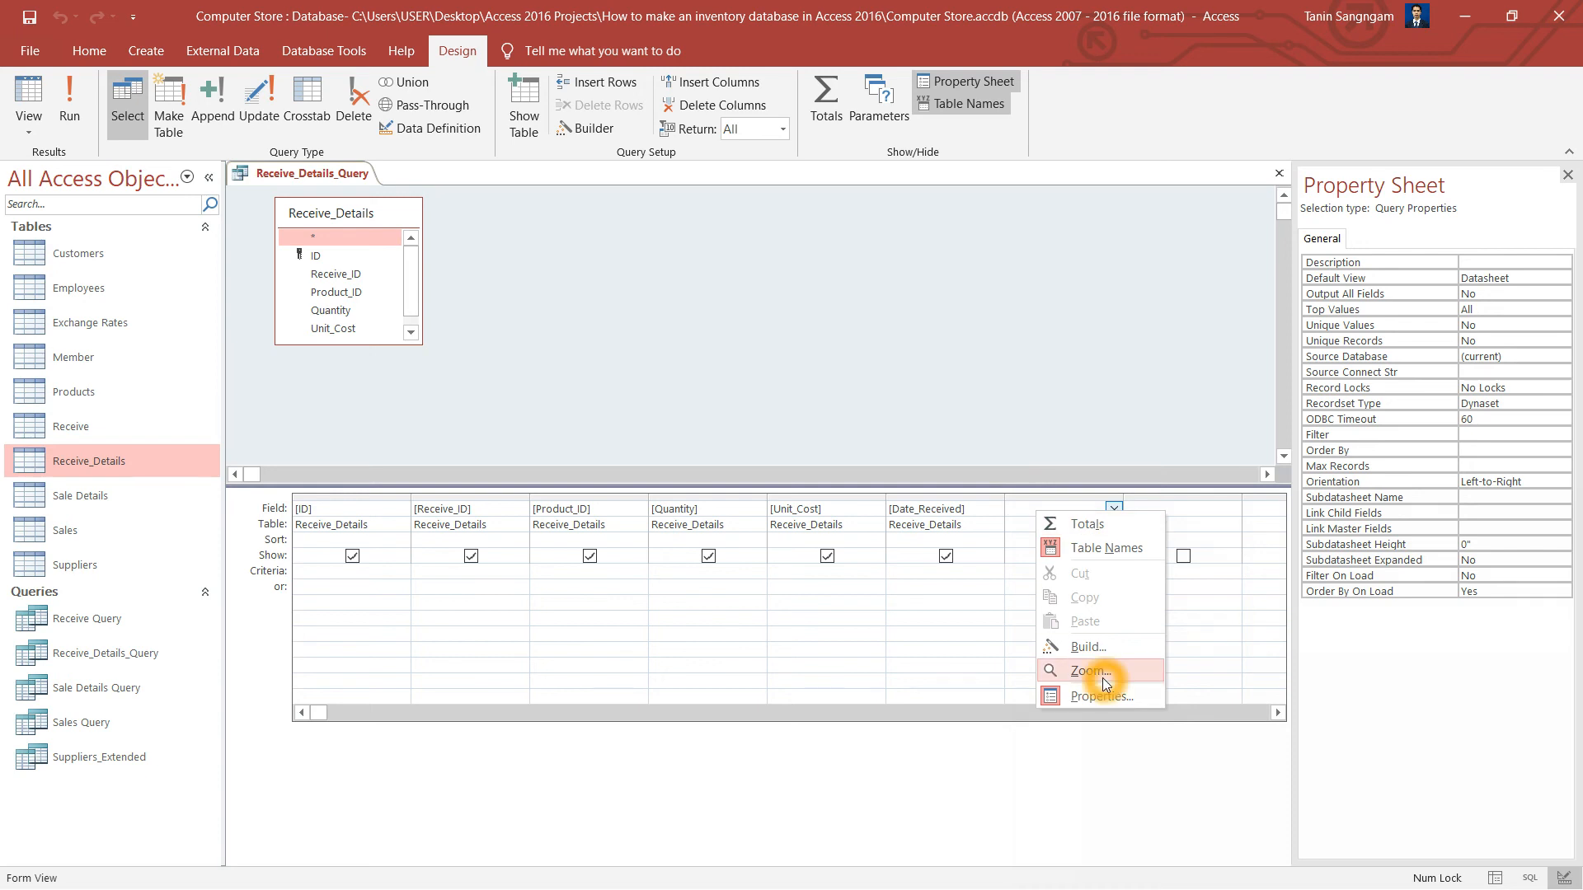
{"action": "left_click_drag", "start_coordinate": [309, 188], "coordinate": [954, 424]}
{"action": "left_click_drag", "start_coordinate": [1076, 445], "coordinate": [1075, 587]}
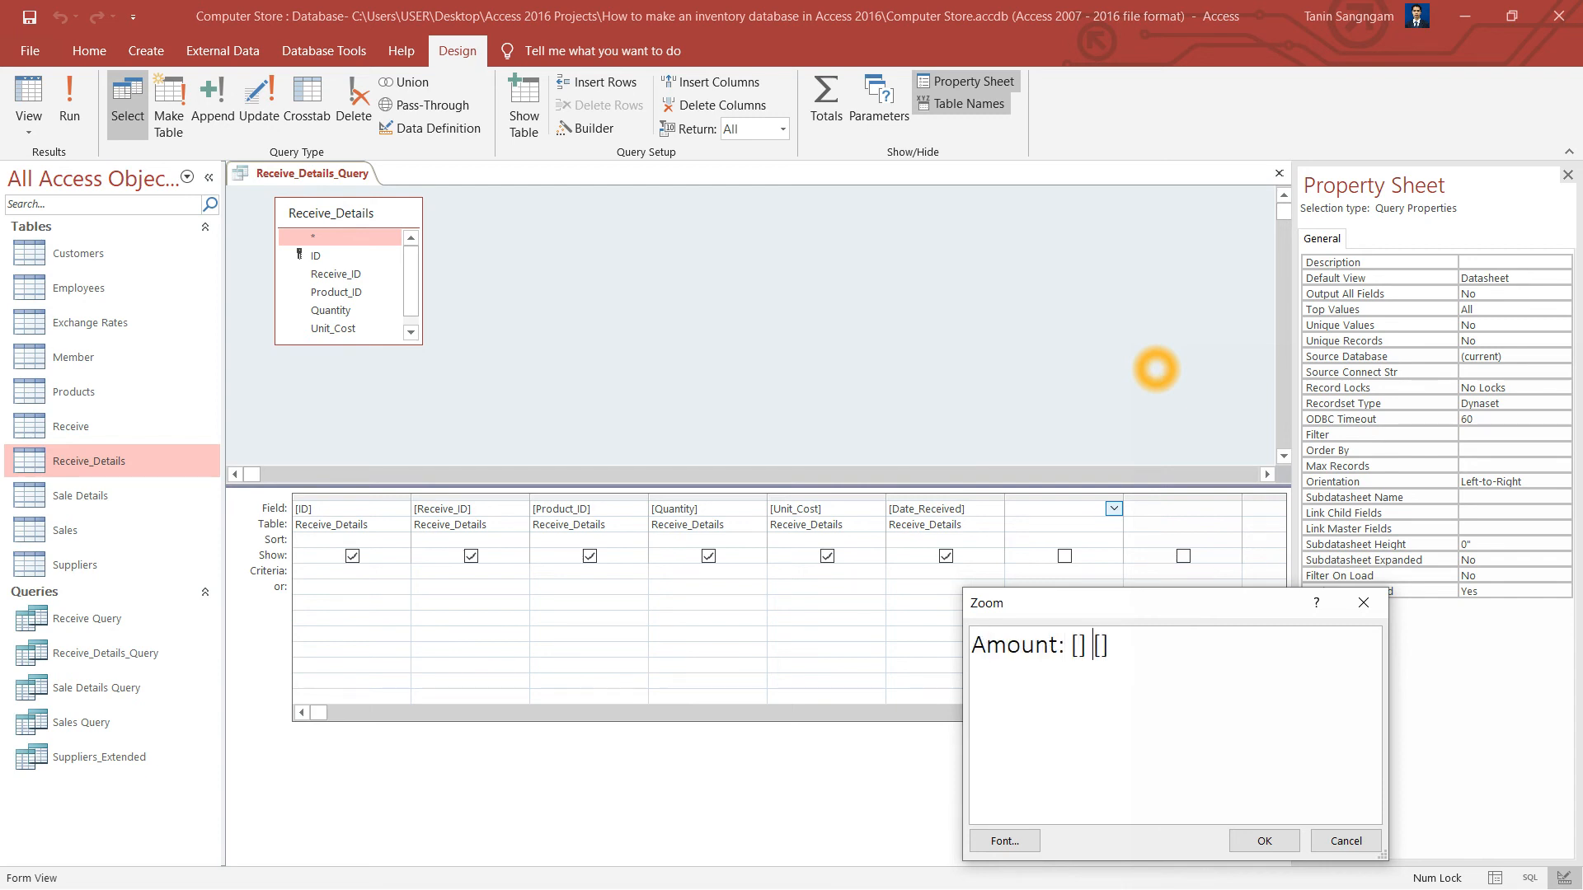
{"action": "key", "text": "BackSpace"}
{"action": "type", "text": "*"}
{"action": "type", "text": "Quantity"}
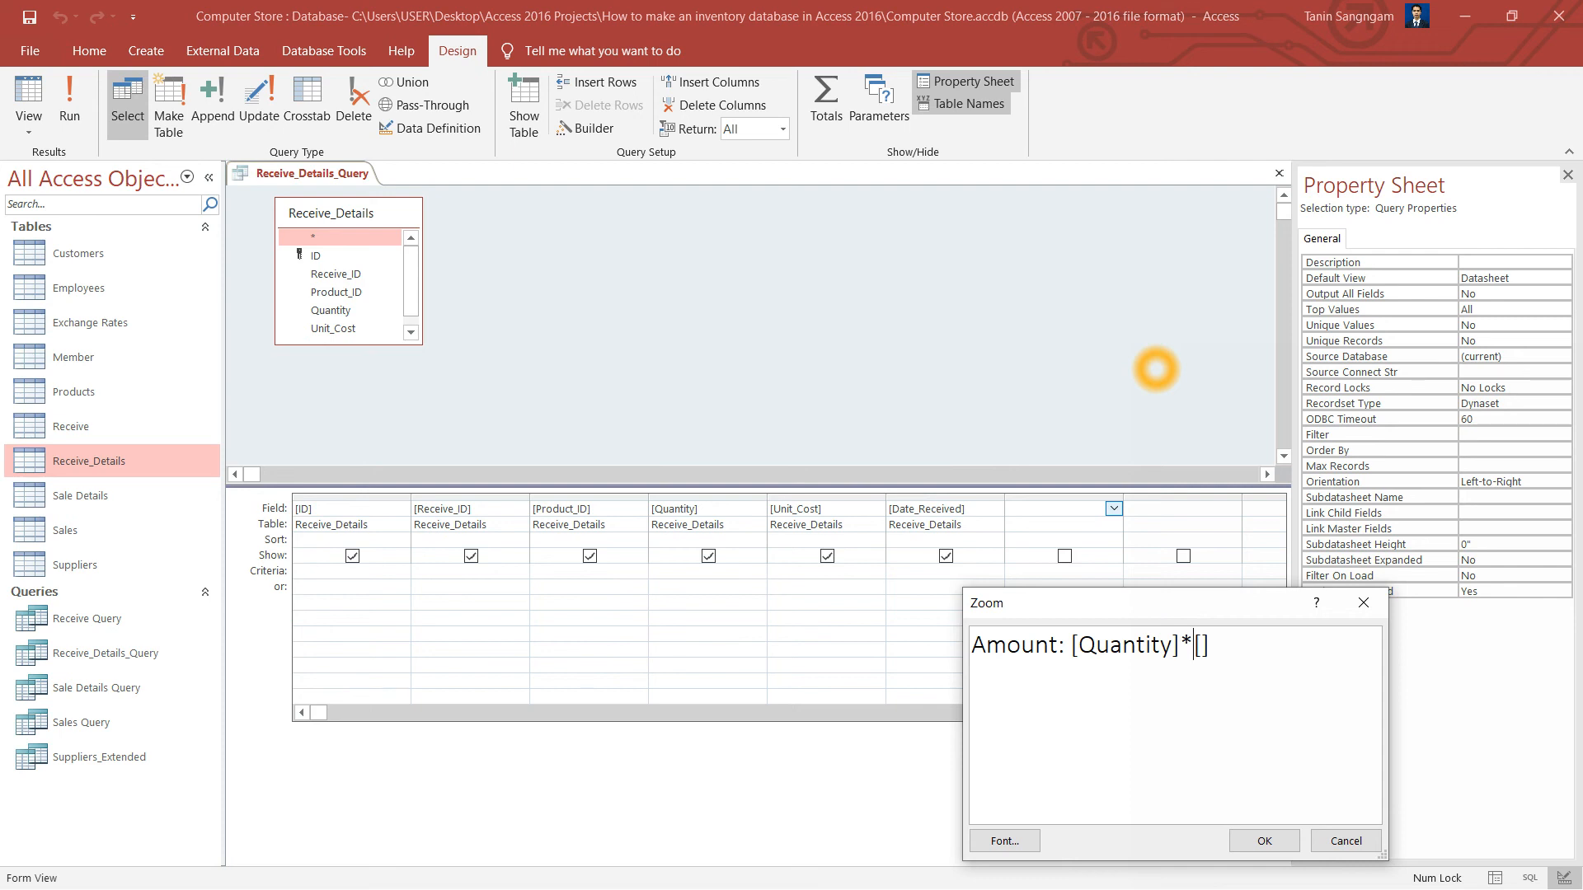
{"action": "type", "text": "Unit_Cost"}
{"action": "left_click", "coordinate": [1270, 849]}
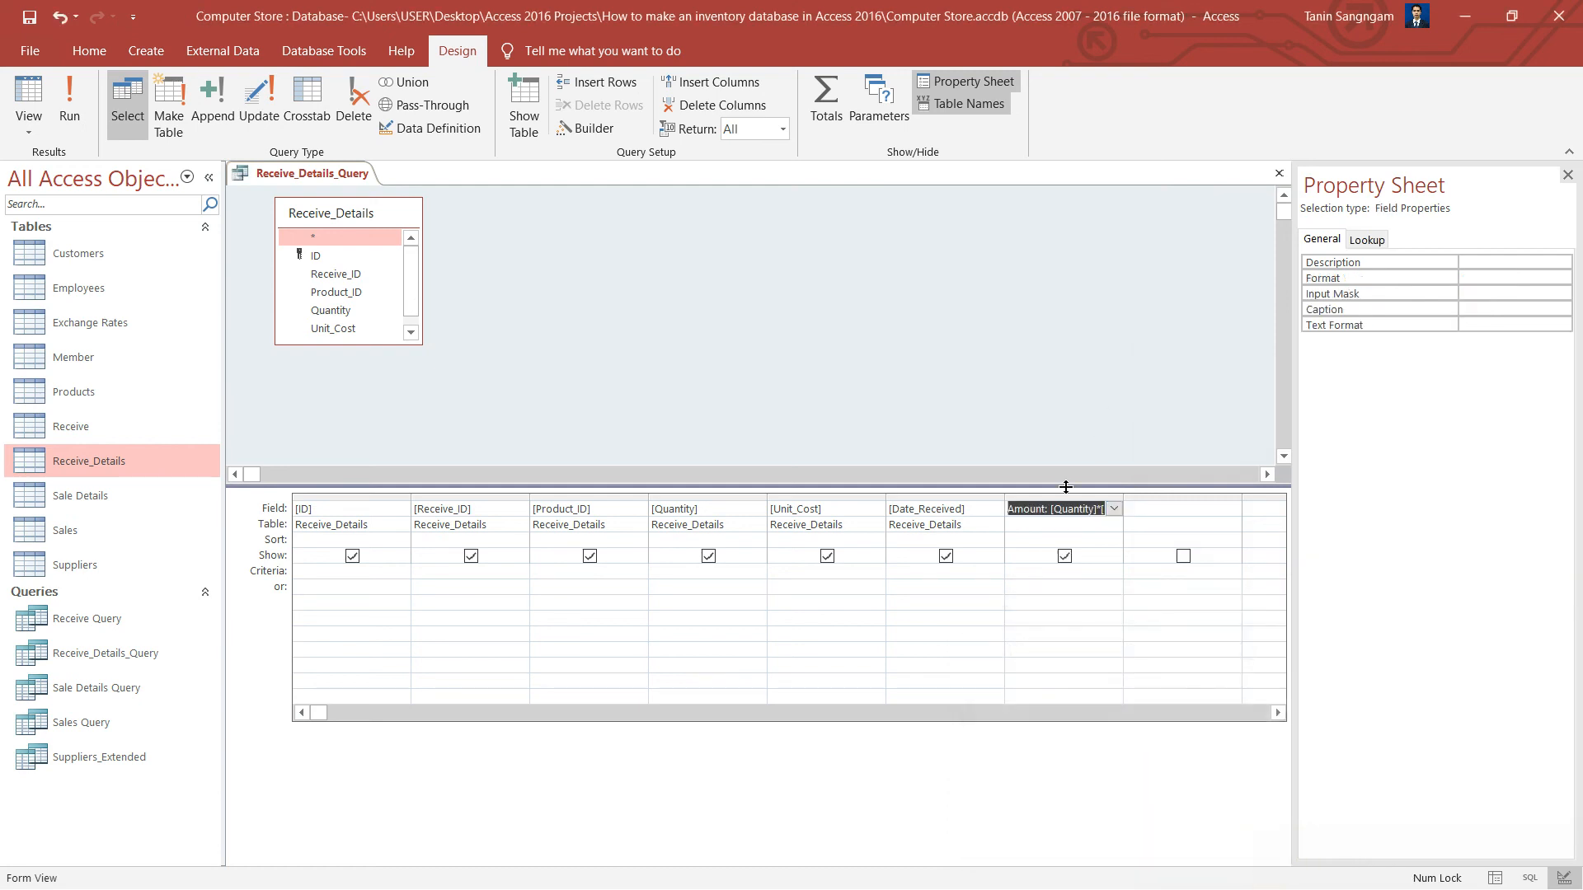
- Move the Amount column in the query design grid so it sits between Unit_Cost and Date_Received
{"action": "left_click", "coordinate": [946, 609]}
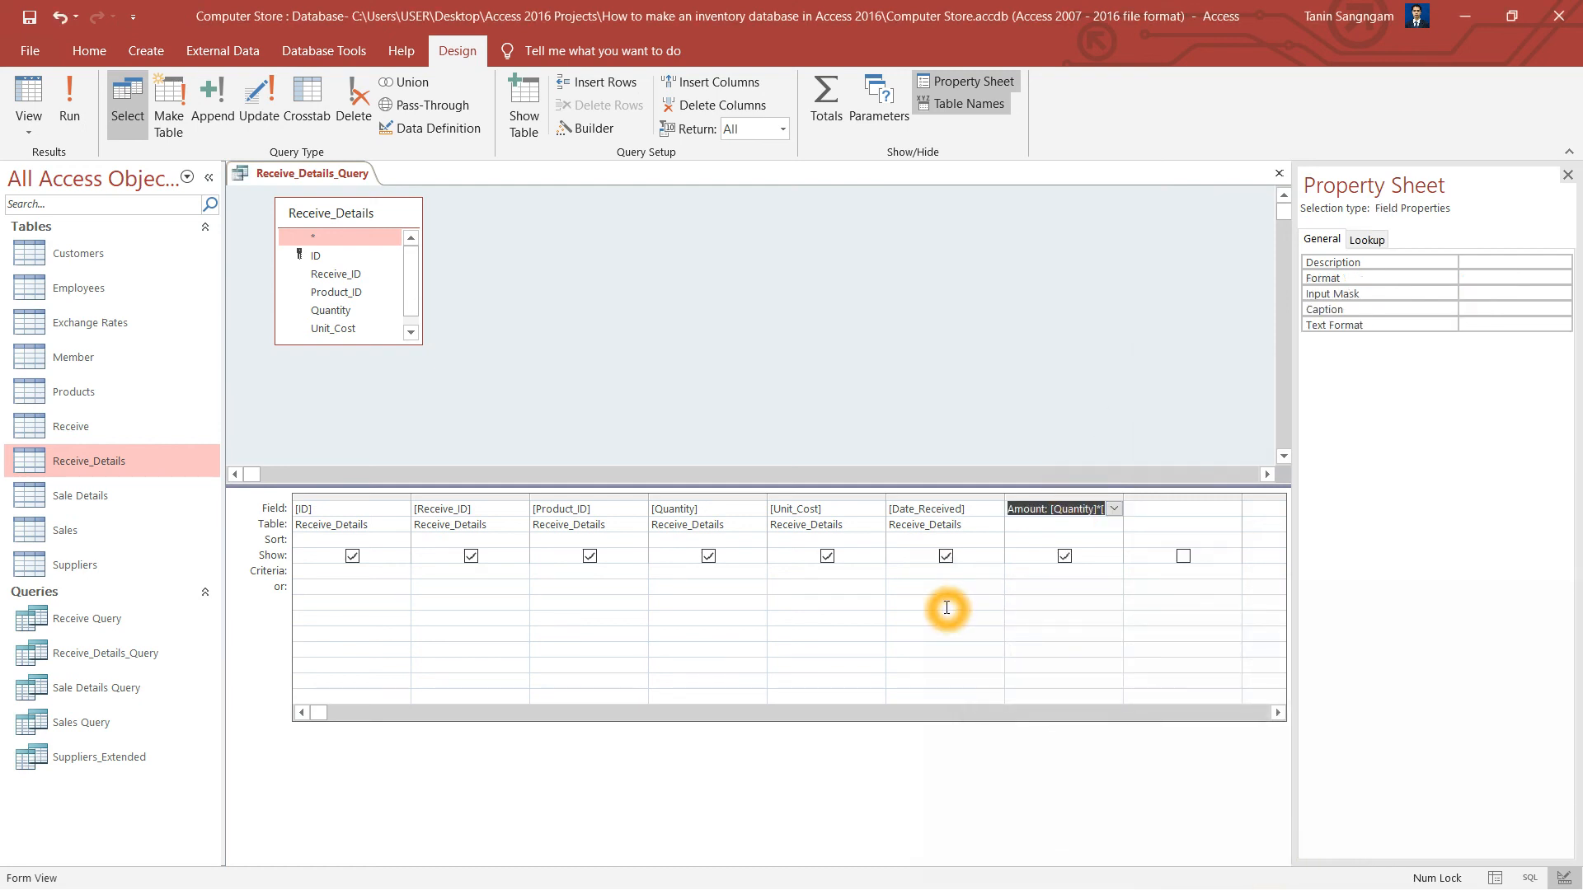
{"action": "left_click", "coordinate": [1060, 497]}
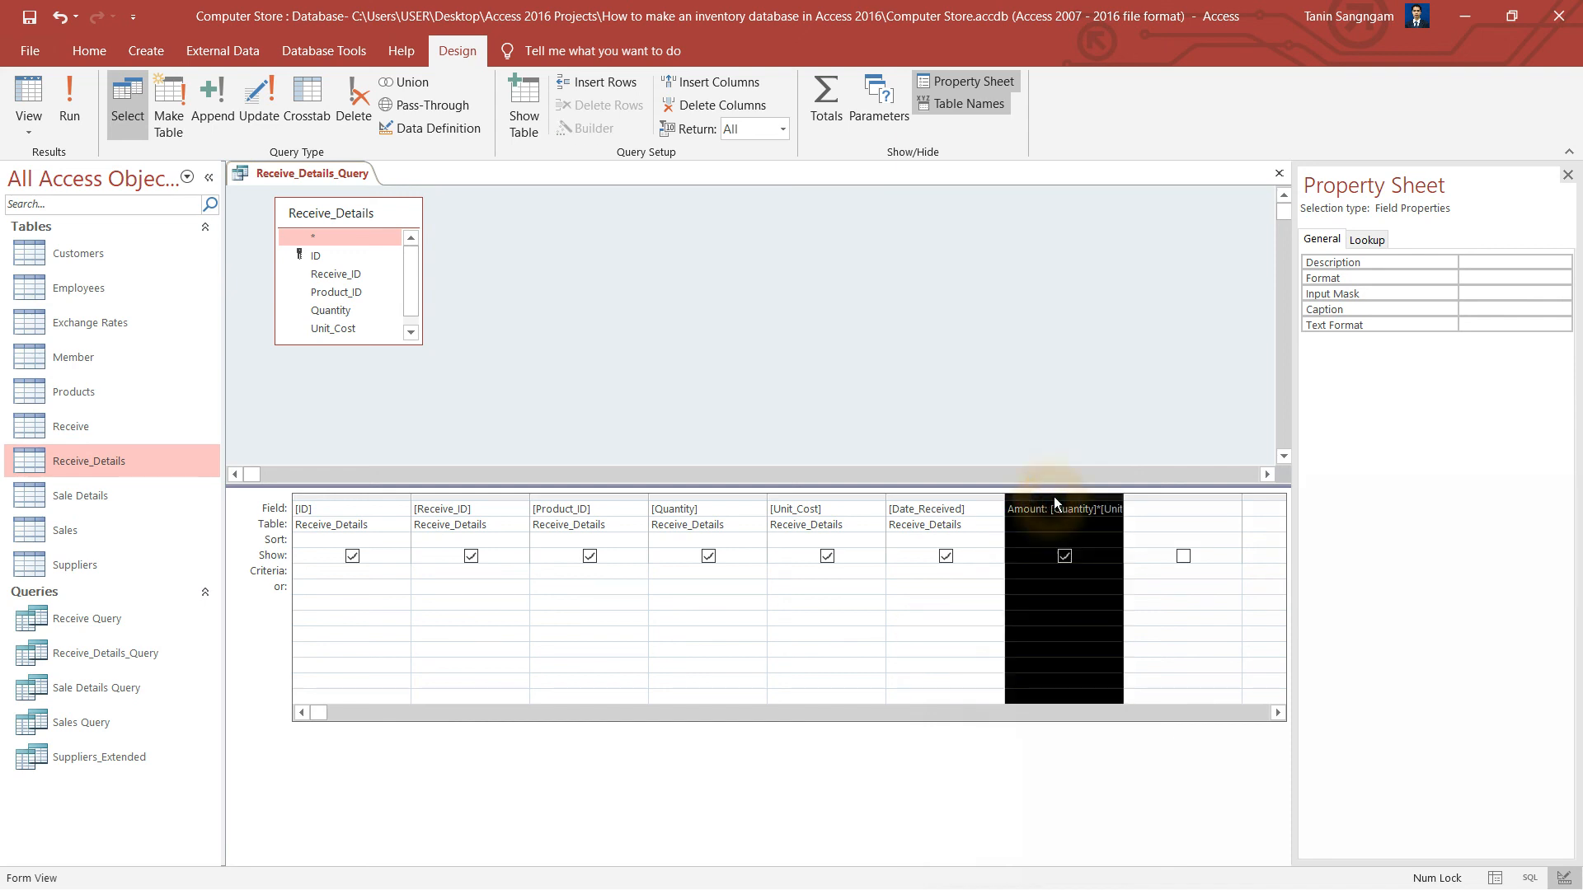
{"action": "left_click_drag", "start_coordinate": [1063, 497], "coordinate": [912, 551]}
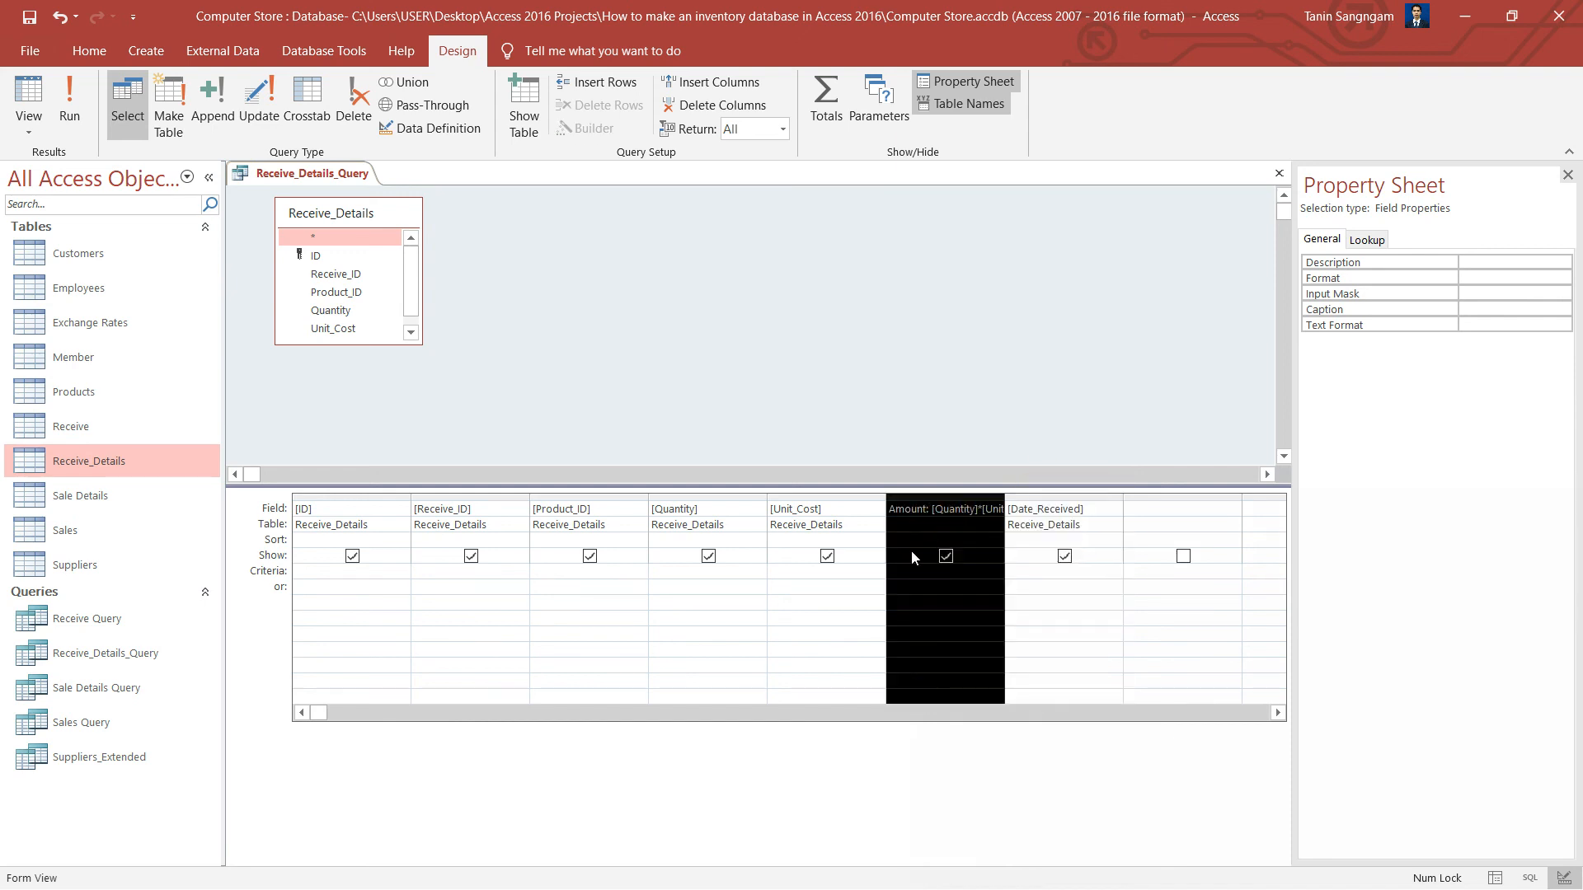
{"action": "left_click", "coordinate": [865, 606]}
- Show the query in Datasheet View and auto-fit the Amount, Unit_Cost, Quantity, Product_ID and Receive_ID column widths
{"action": "right_click", "coordinate": [334, 178]}
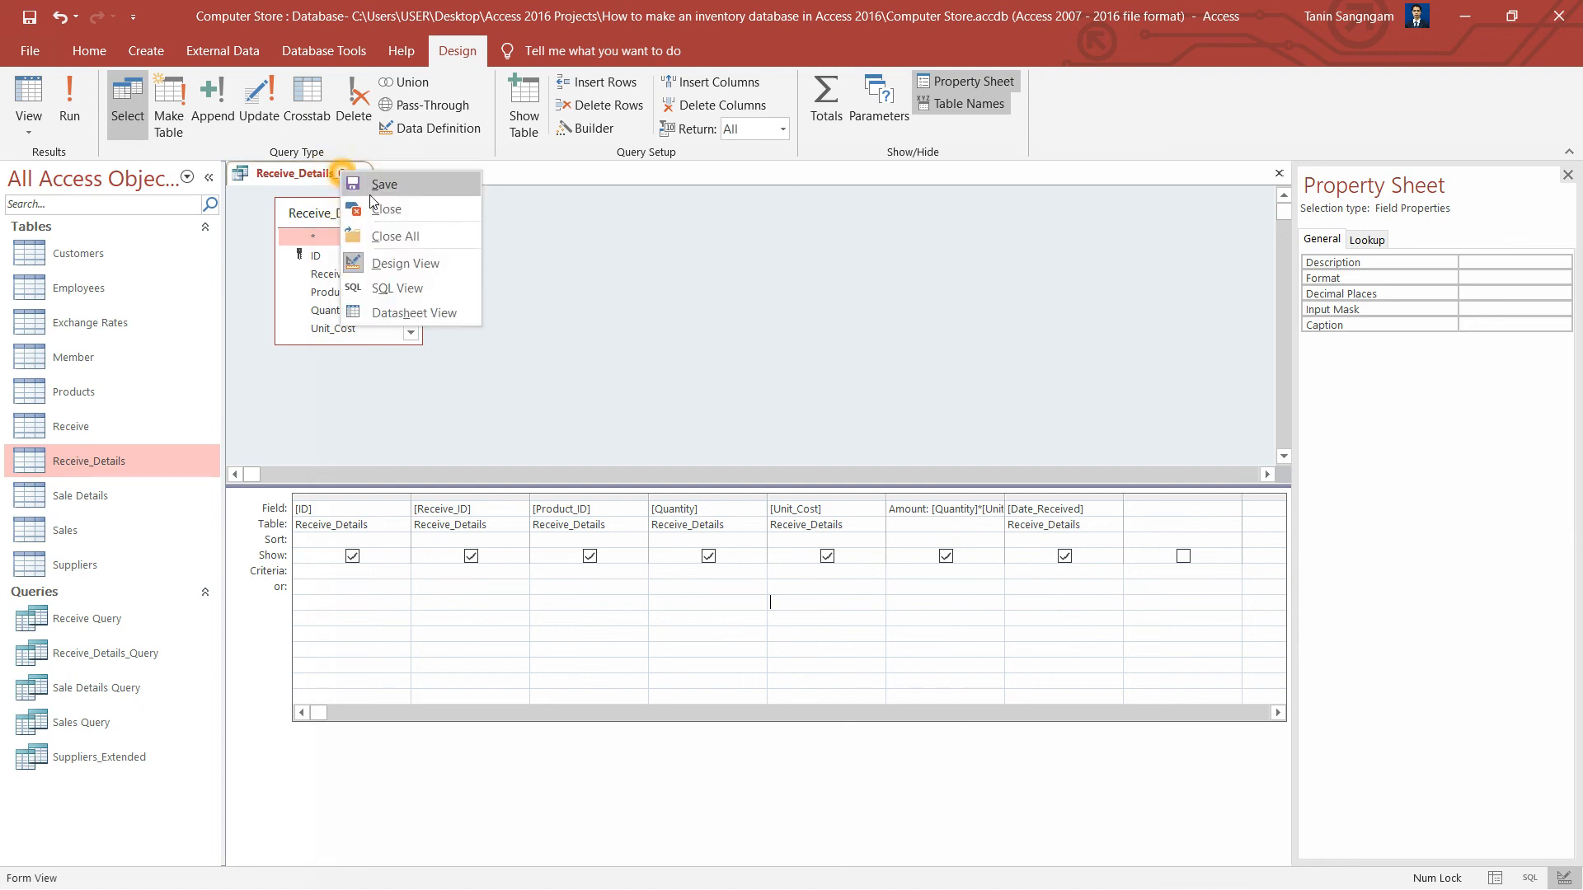
{"action": "left_click", "coordinate": [437, 311]}
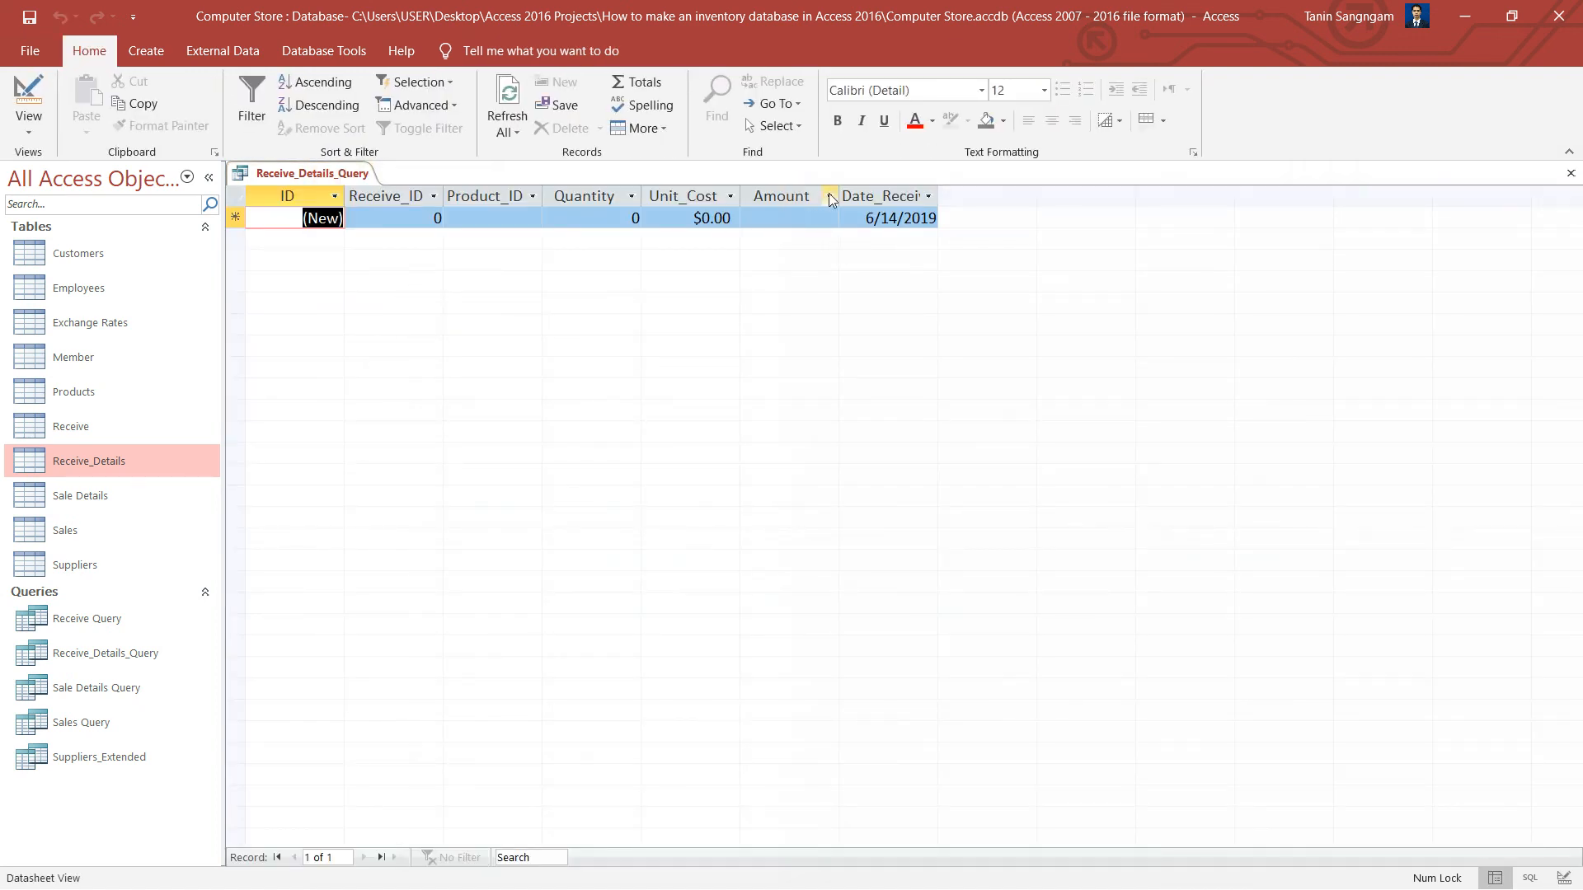
{"action": "double_click", "coordinate": [839, 198]}
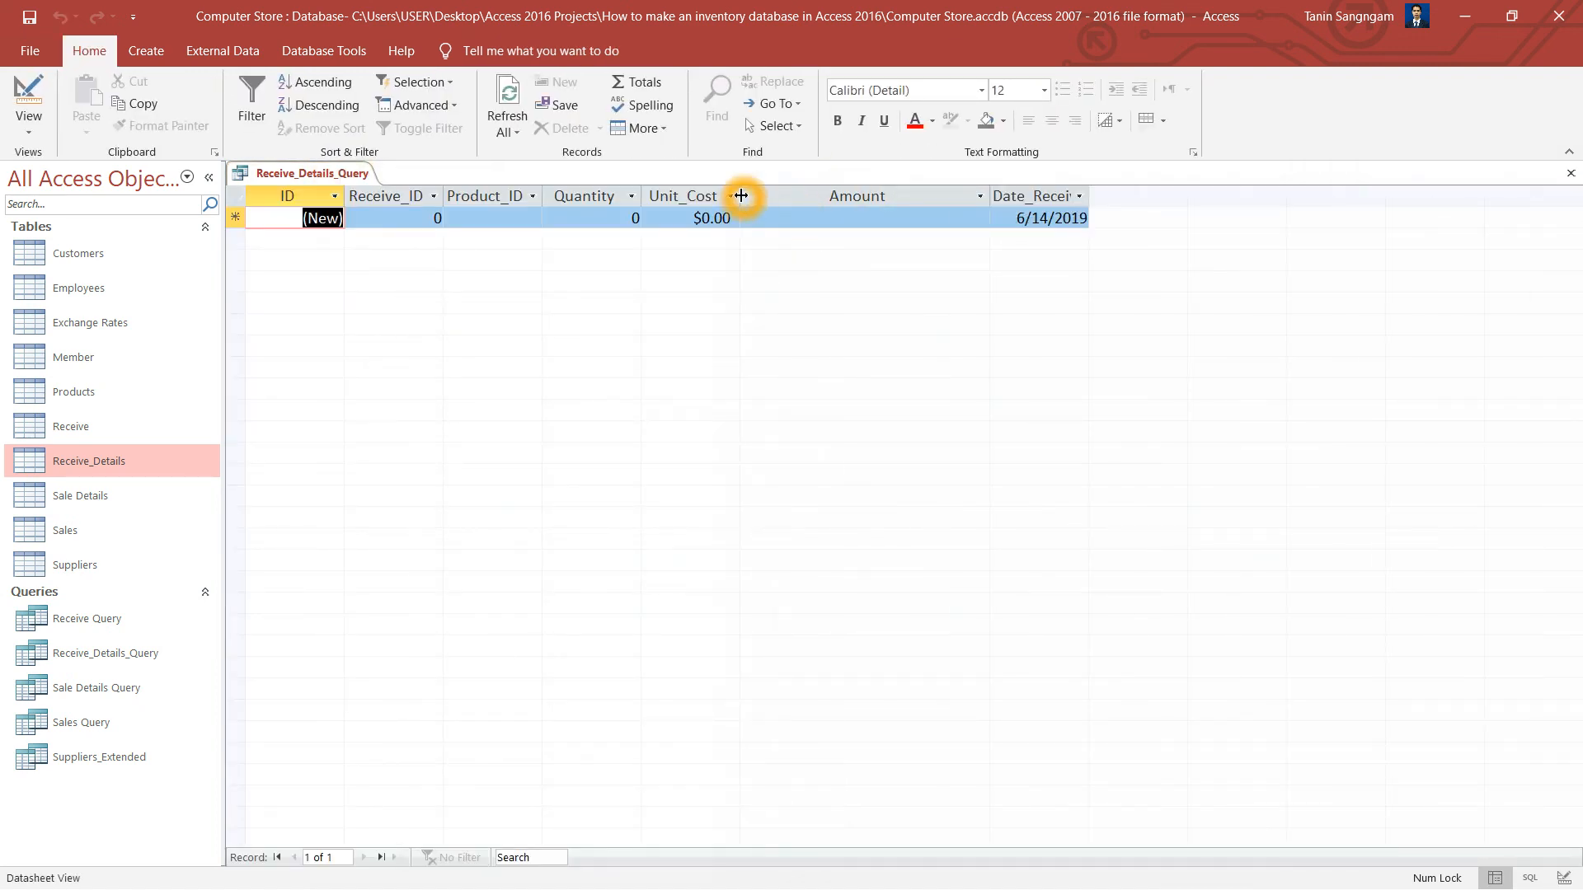
{"action": "double_click", "coordinate": [740, 198]}
{"action": "double_click", "coordinate": [642, 198]}
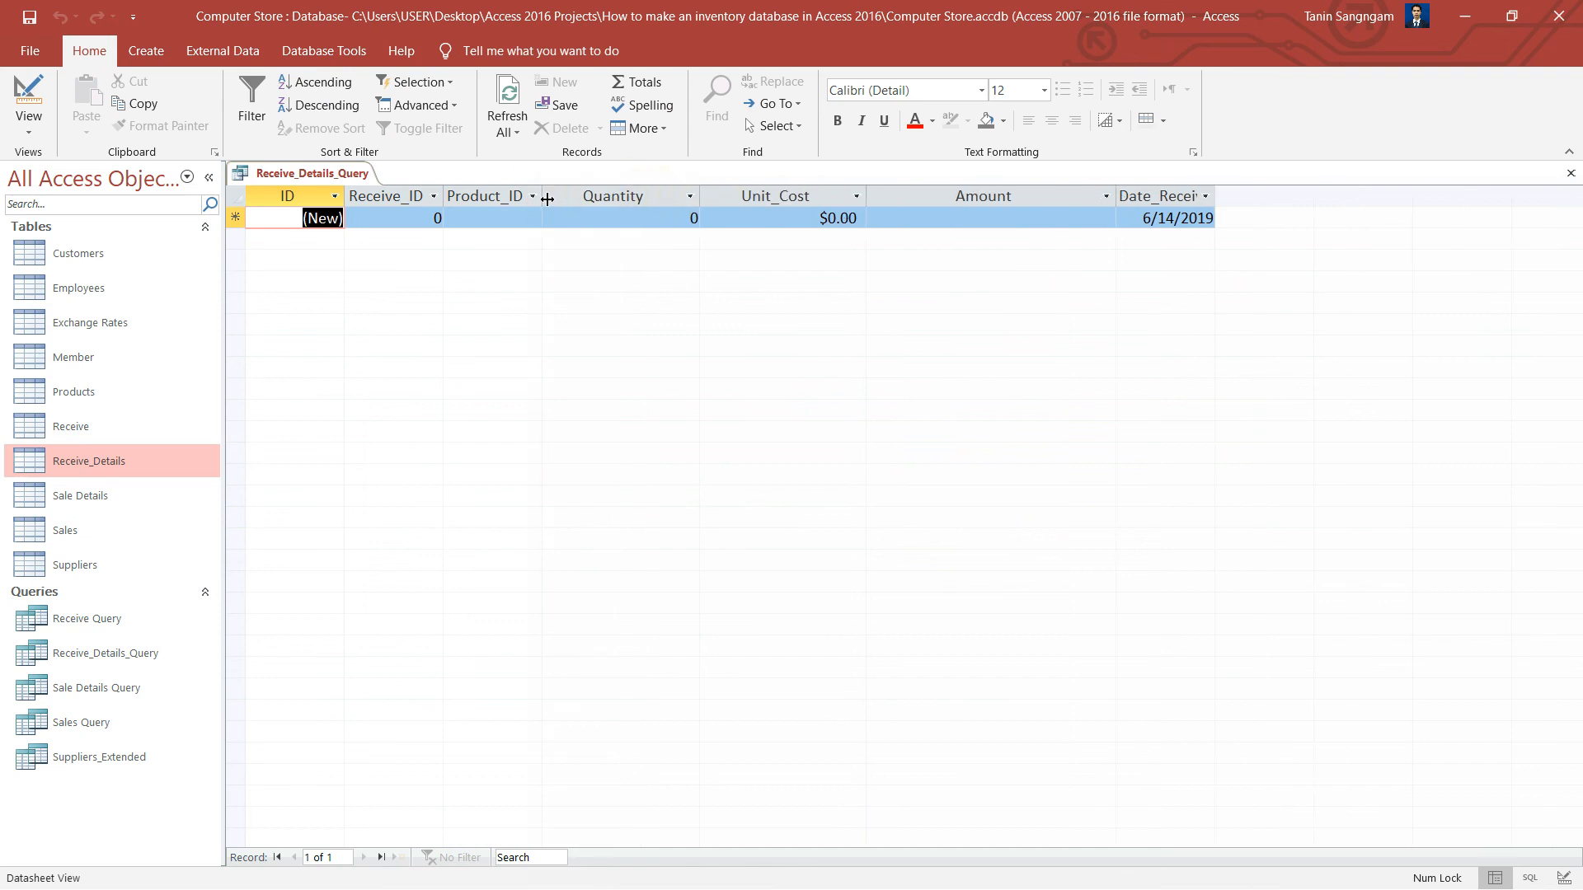
{"action": "double_click", "coordinate": [547, 199]}
{"action": "double_click", "coordinate": [450, 200]}
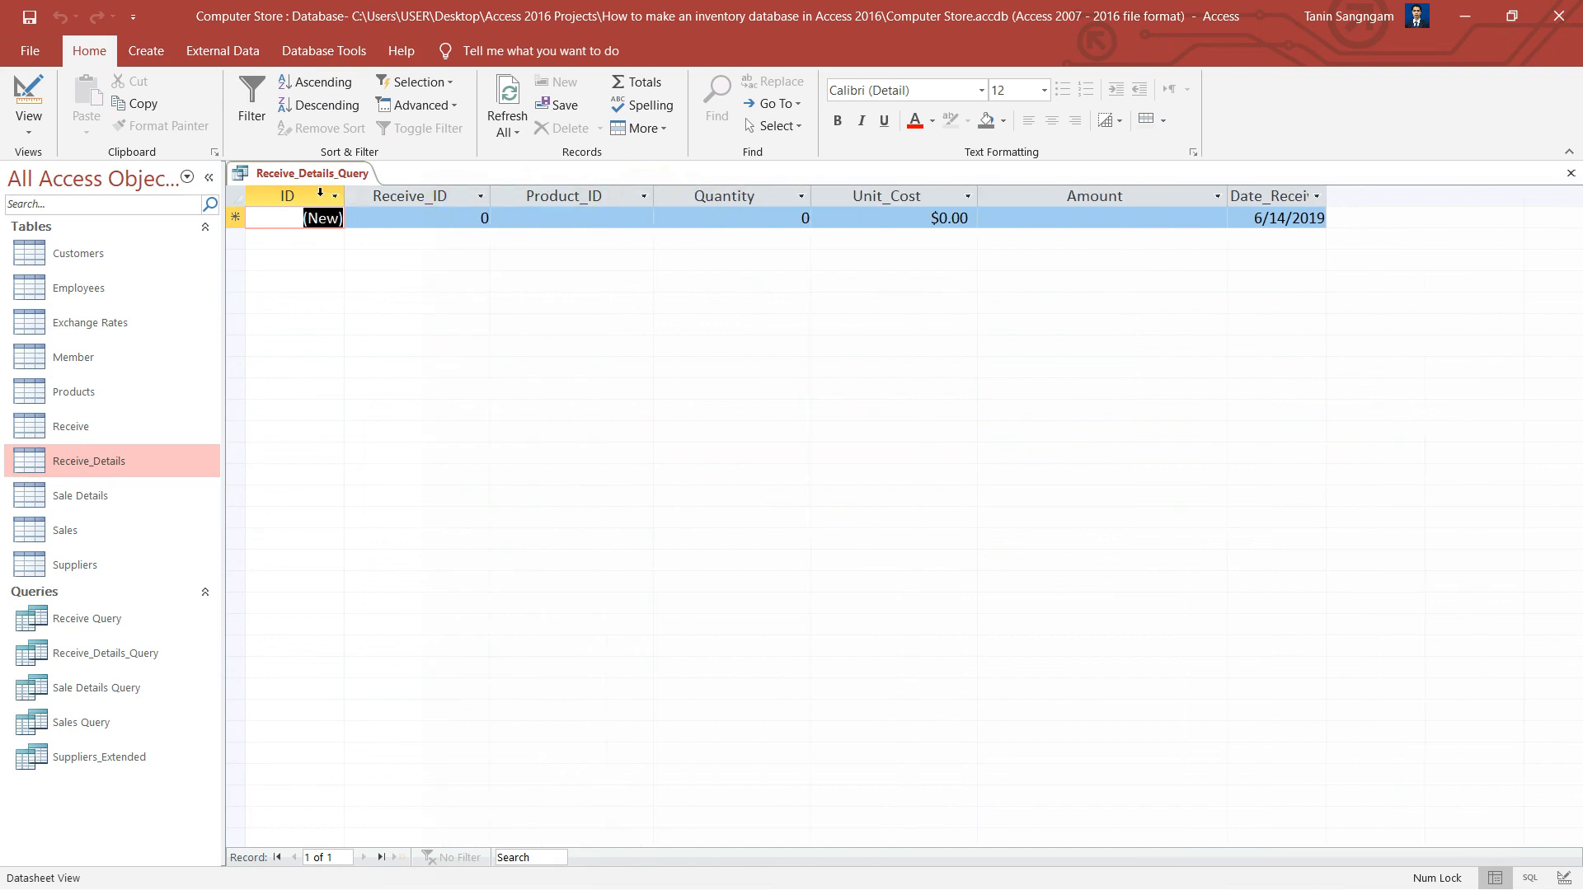
{"action": "left_click", "coordinate": [292, 196]}
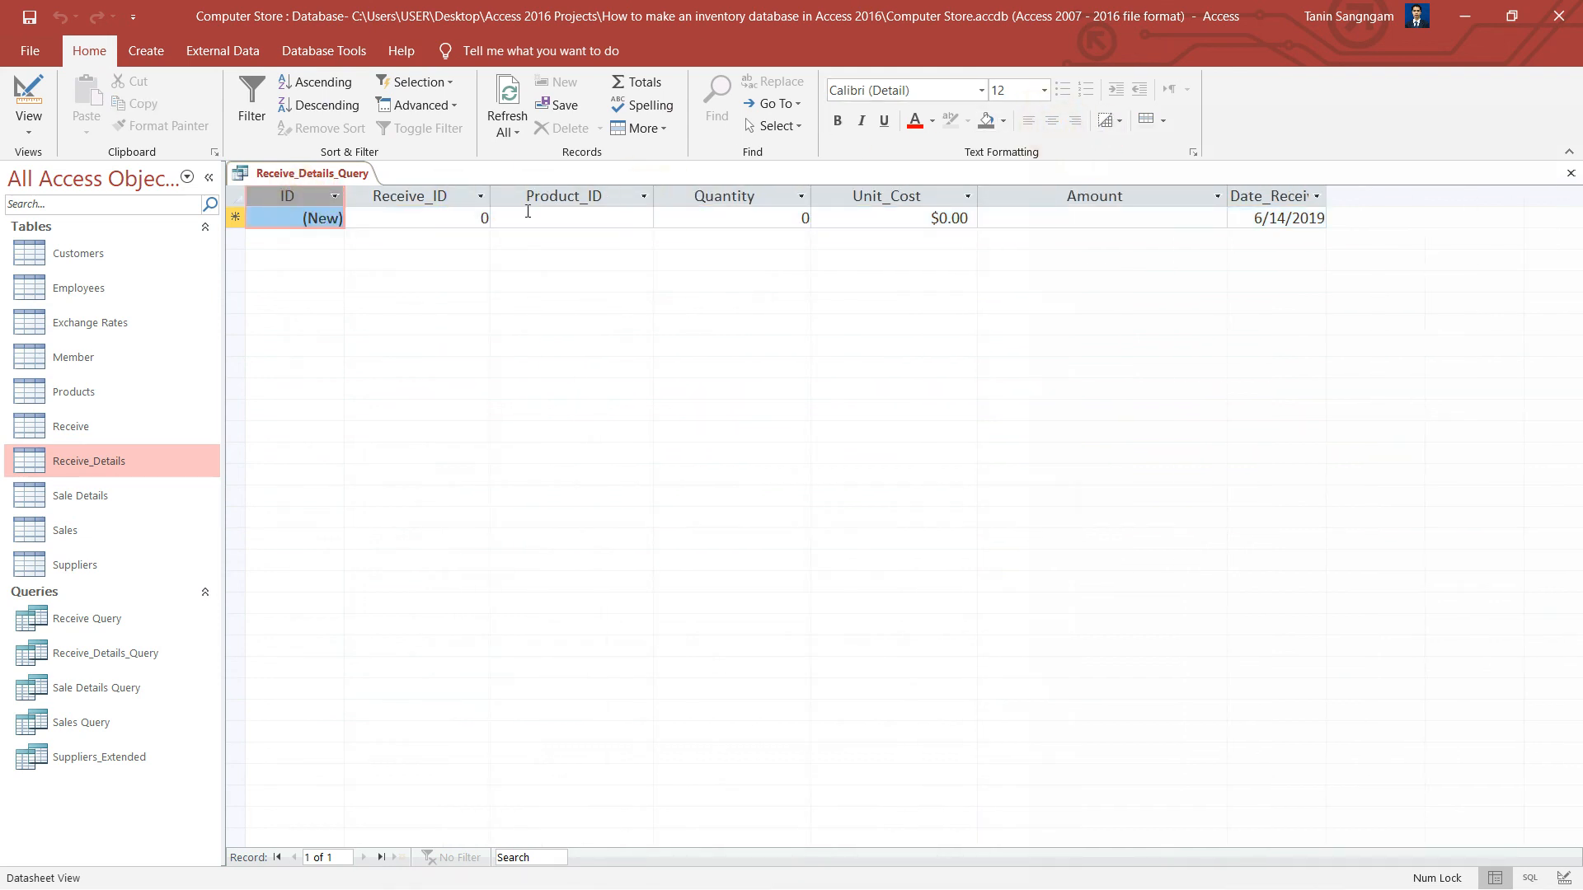
{"action": "left_click", "coordinate": [453, 219]}
{"action": "left_click", "coordinate": [440, 198]}
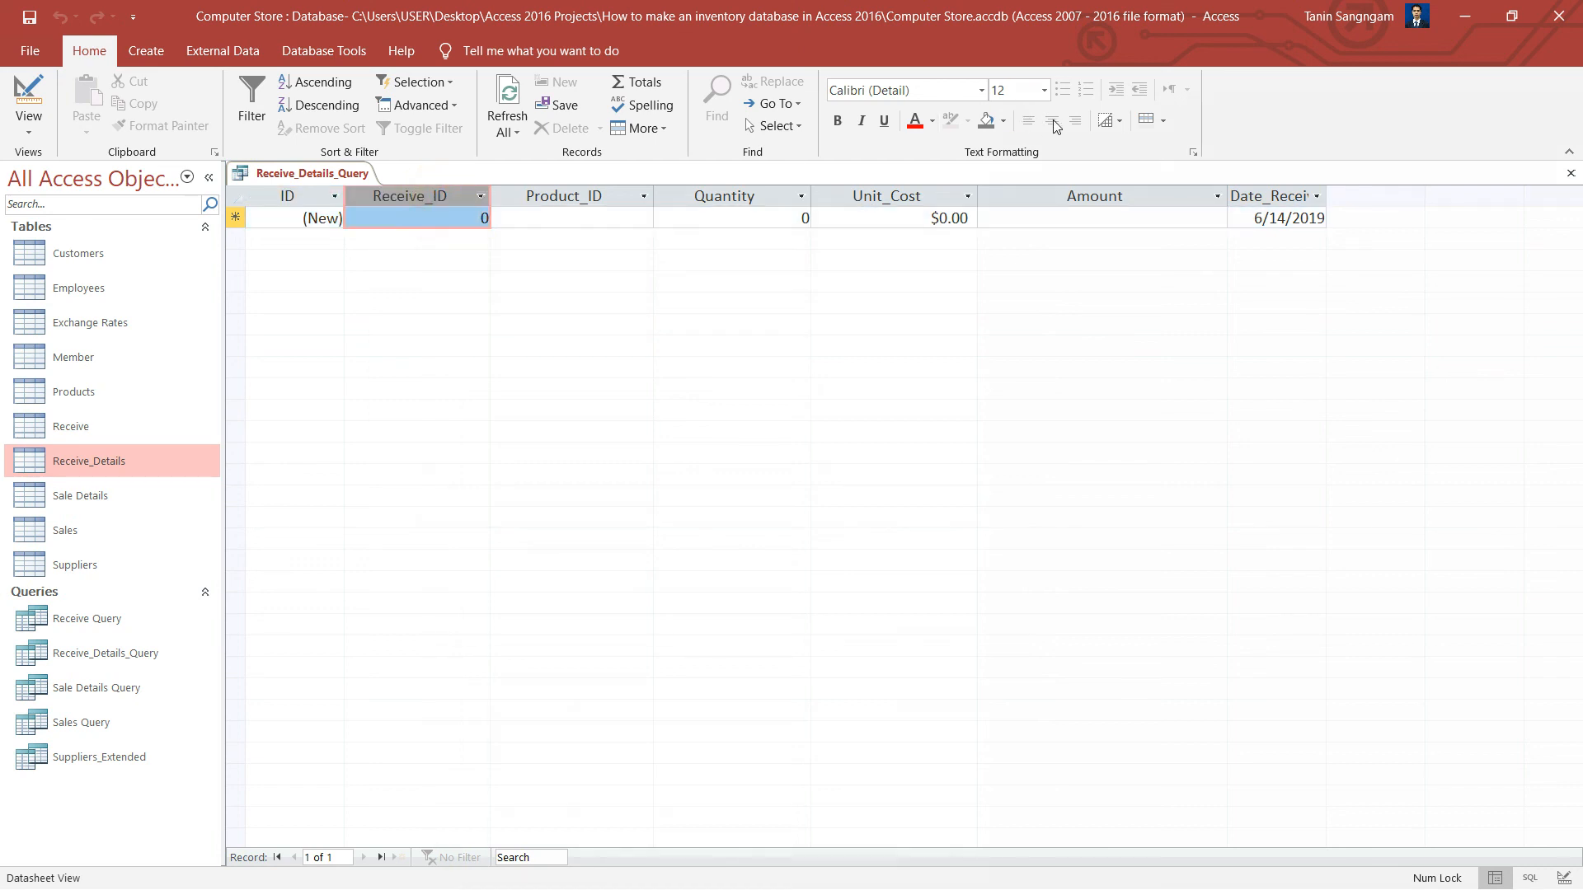
{"action": "left_click", "coordinate": [636, 288]}
{"action": "left_click", "coordinate": [577, 219]}
- Save Receive_Details_Query with its new layout and close it
{"action": "right_click", "coordinate": [313, 167]}
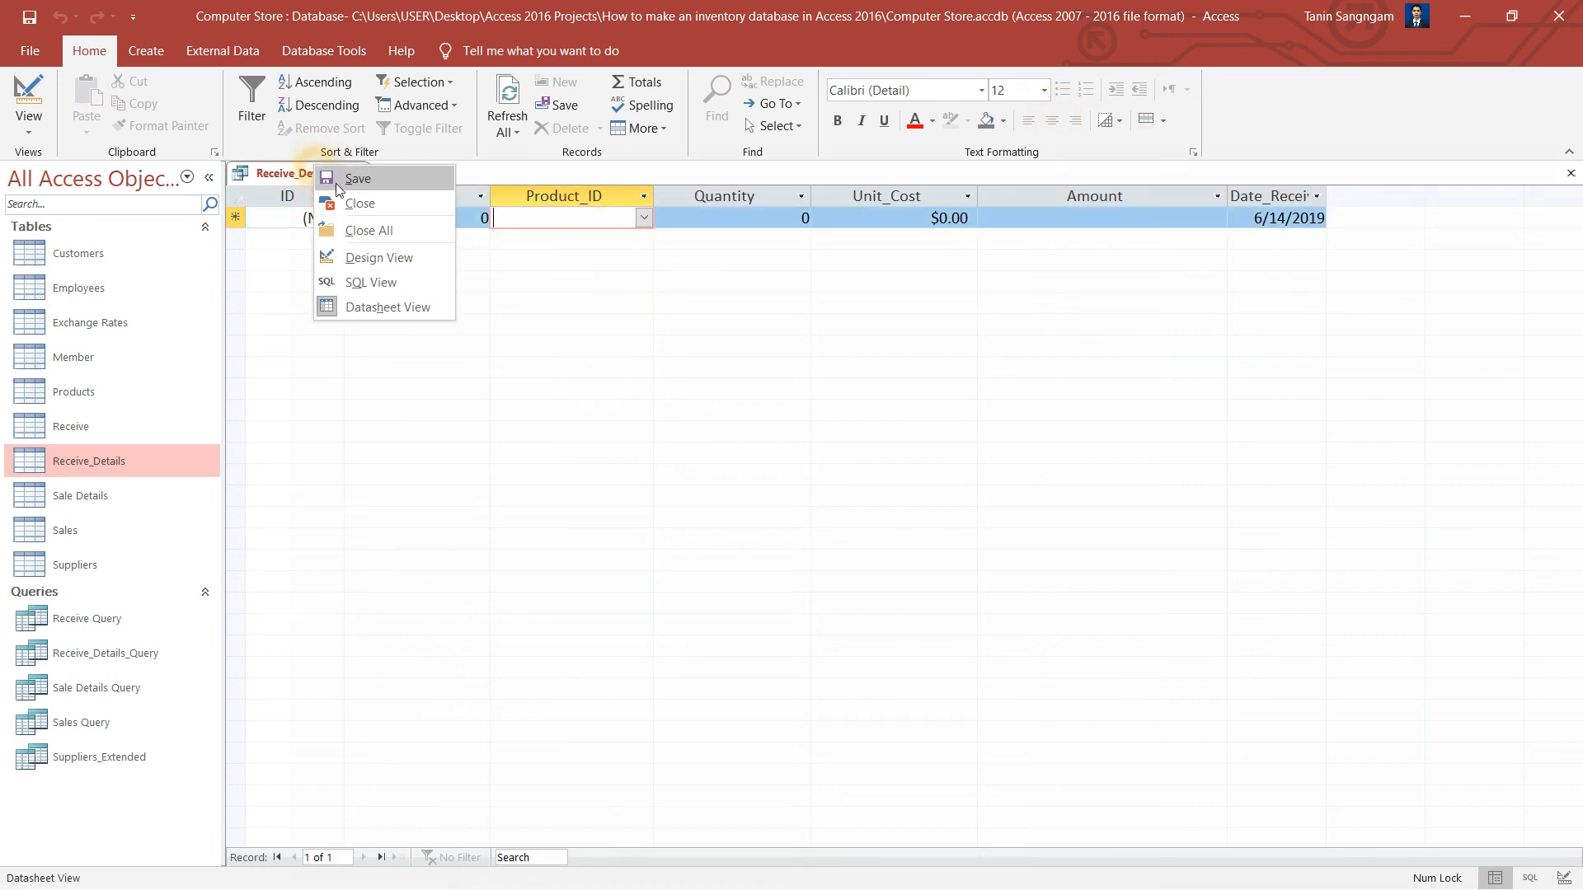
{"action": "right_click", "coordinate": [333, 171]}
{"action": "left_click", "coordinate": [380, 210]}
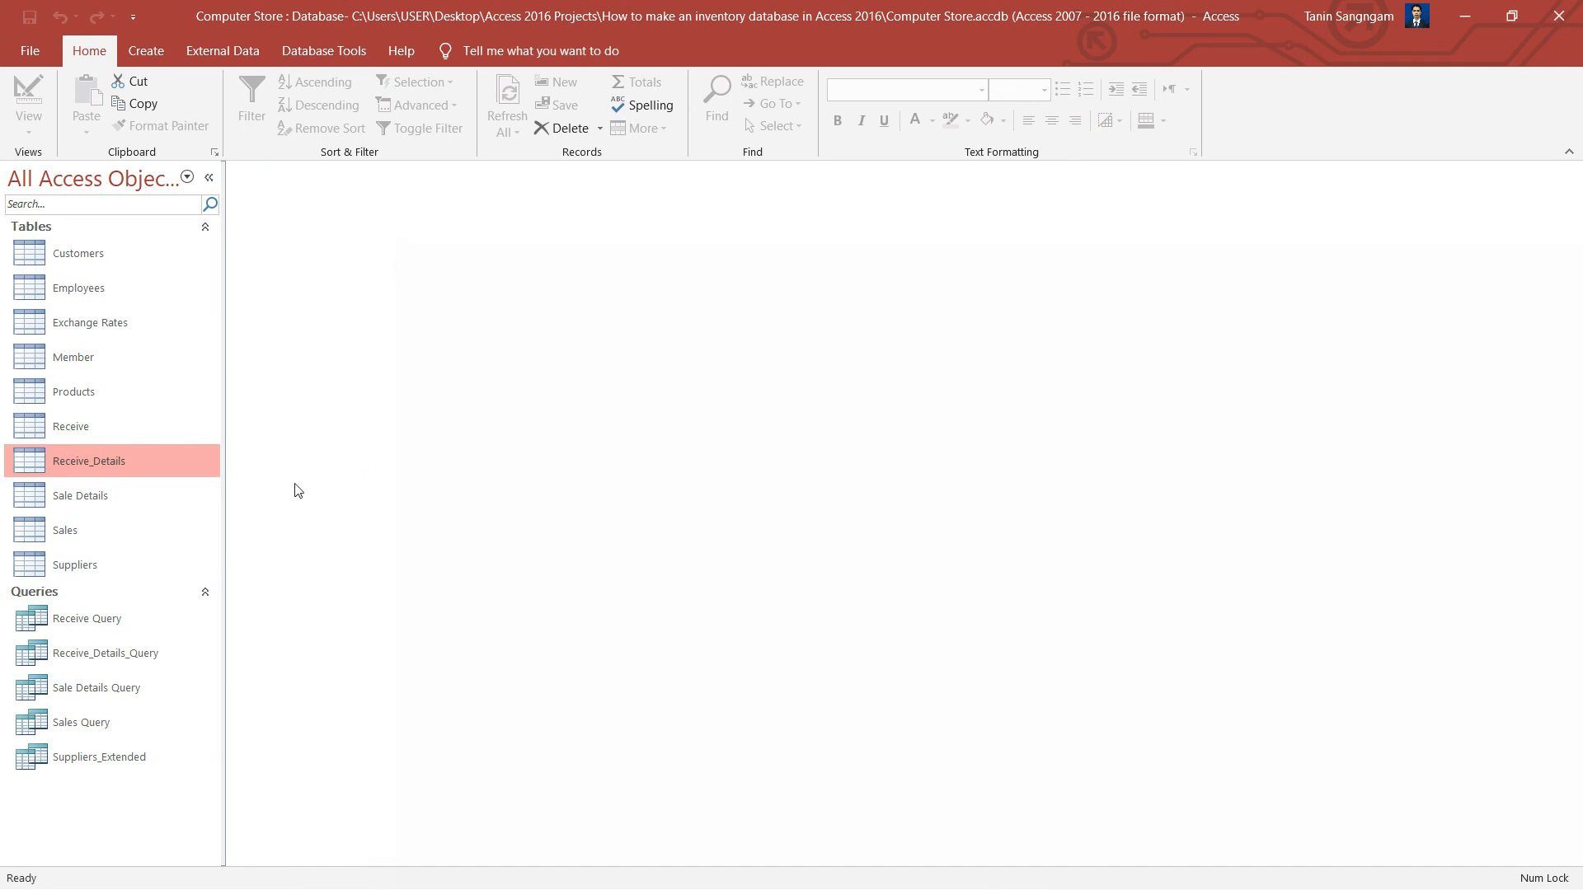
- Open Receive Query and look over its Suppliers_ID, Created_By and Receive_ID columns
{"action": "left_click", "coordinate": [143, 756]}
{"action": "left_click", "coordinate": [124, 722]}
{"action": "left_click", "coordinate": [107, 619]}
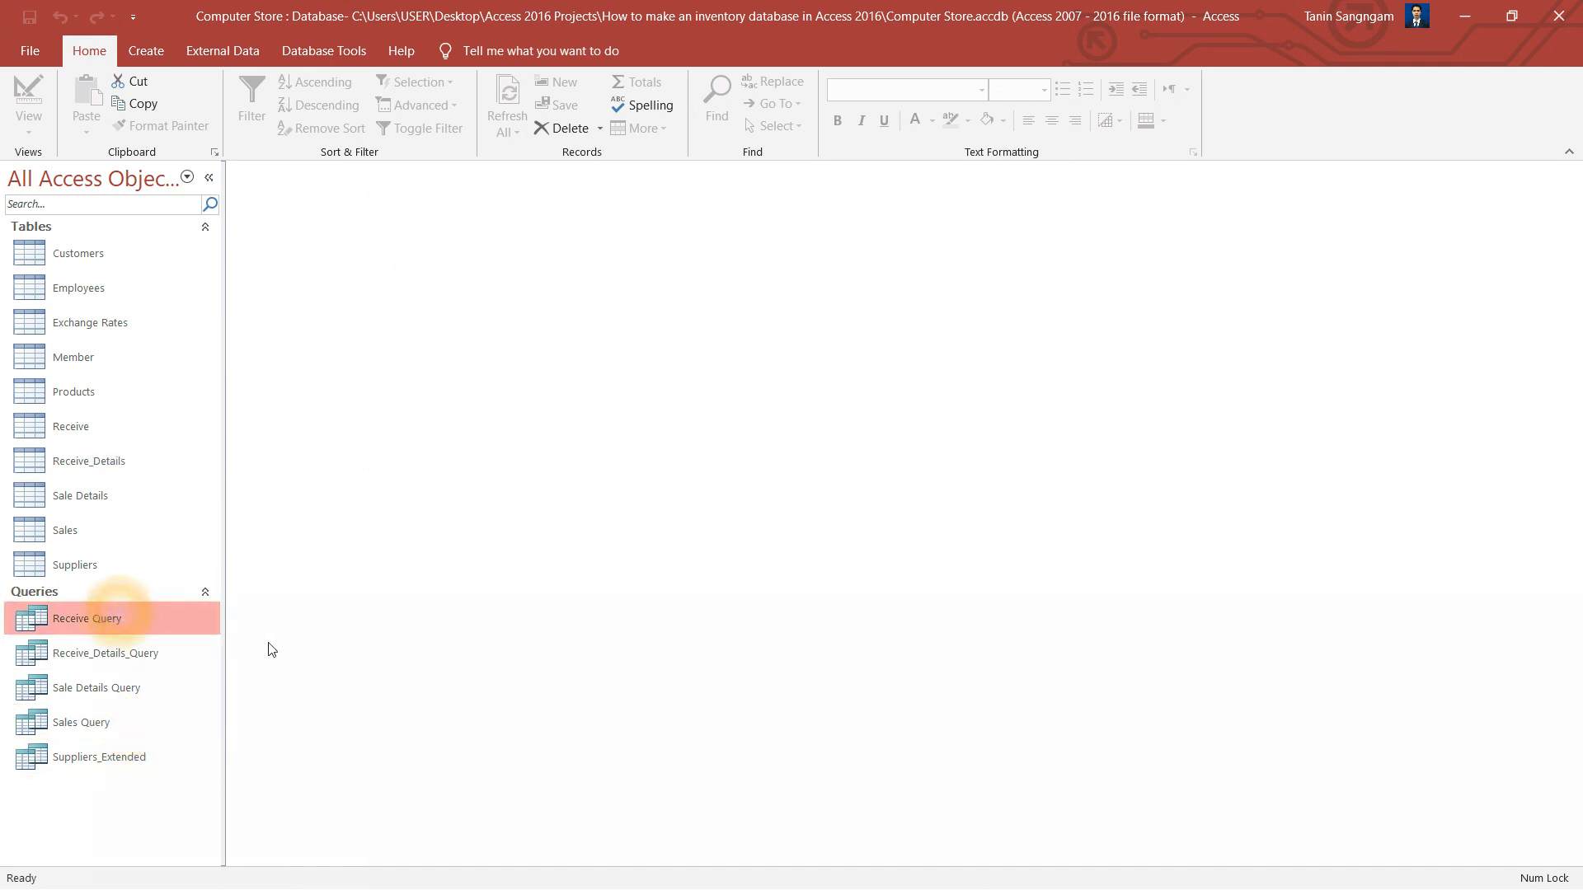
{"action": "double_click", "coordinate": [155, 618]}
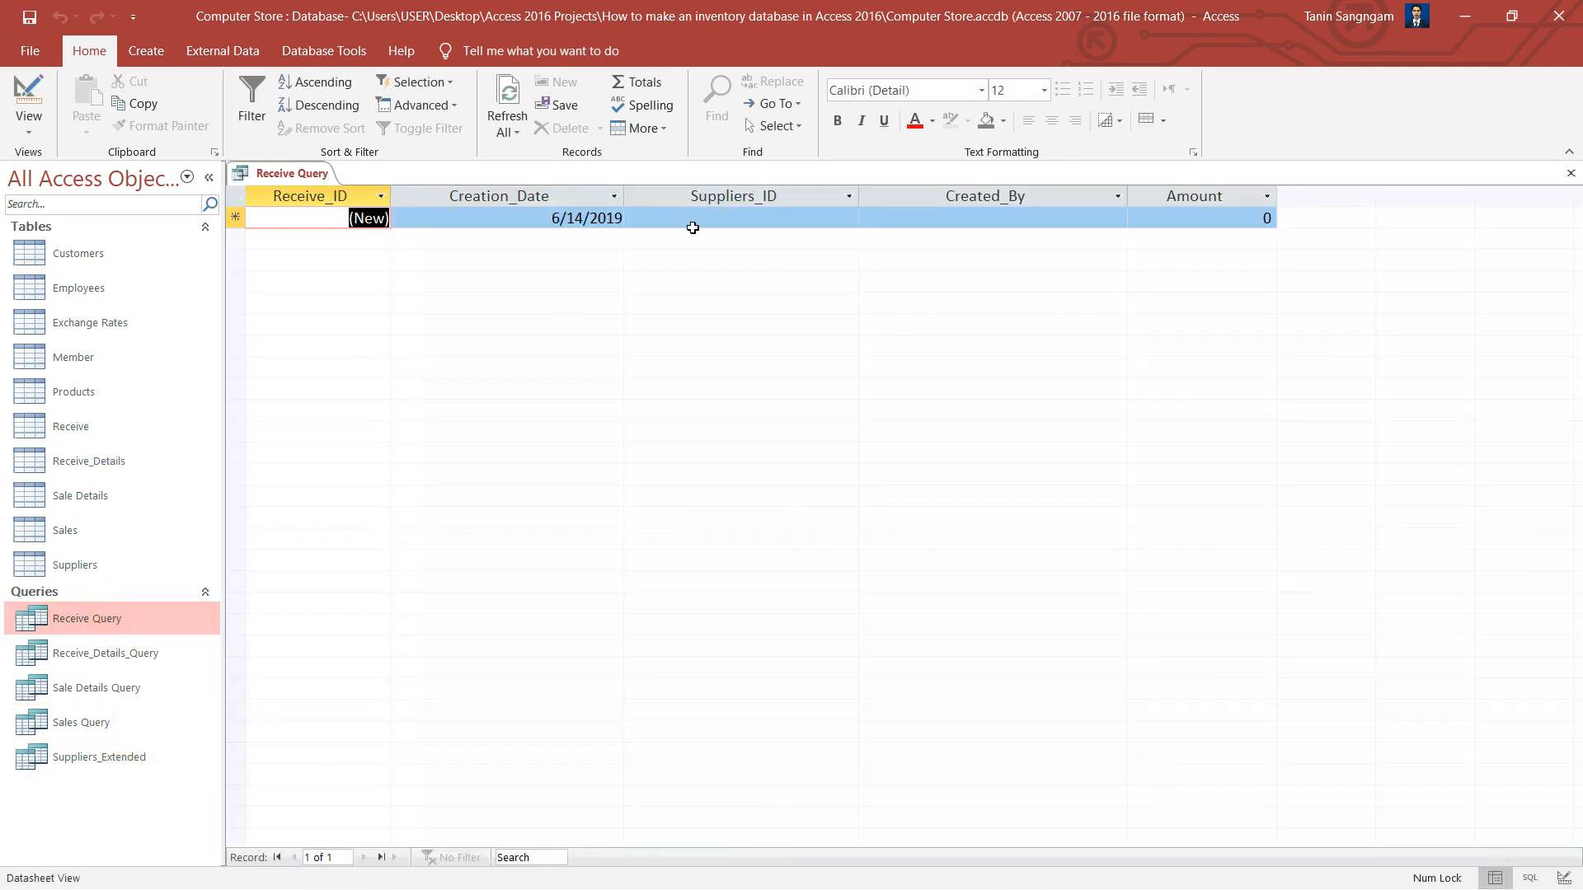
{"action": "left_click", "coordinate": [795, 217]}
{"action": "left_click", "coordinate": [924, 219]}
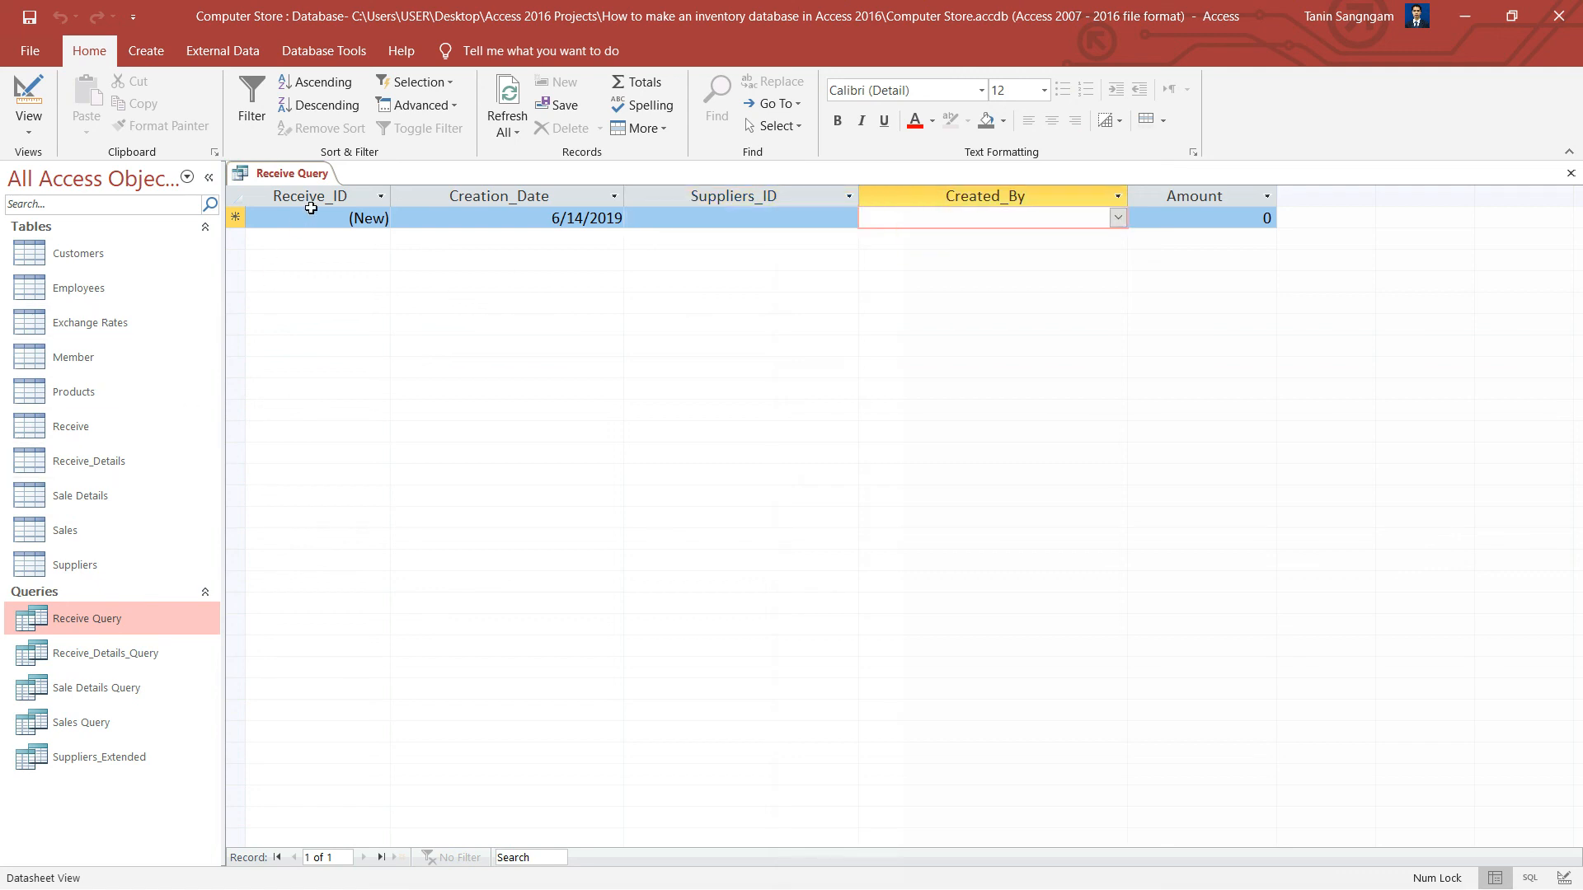
{"action": "left_click", "coordinate": [311, 208]}
{"action": "left_click", "coordinate": [1047, 130]}
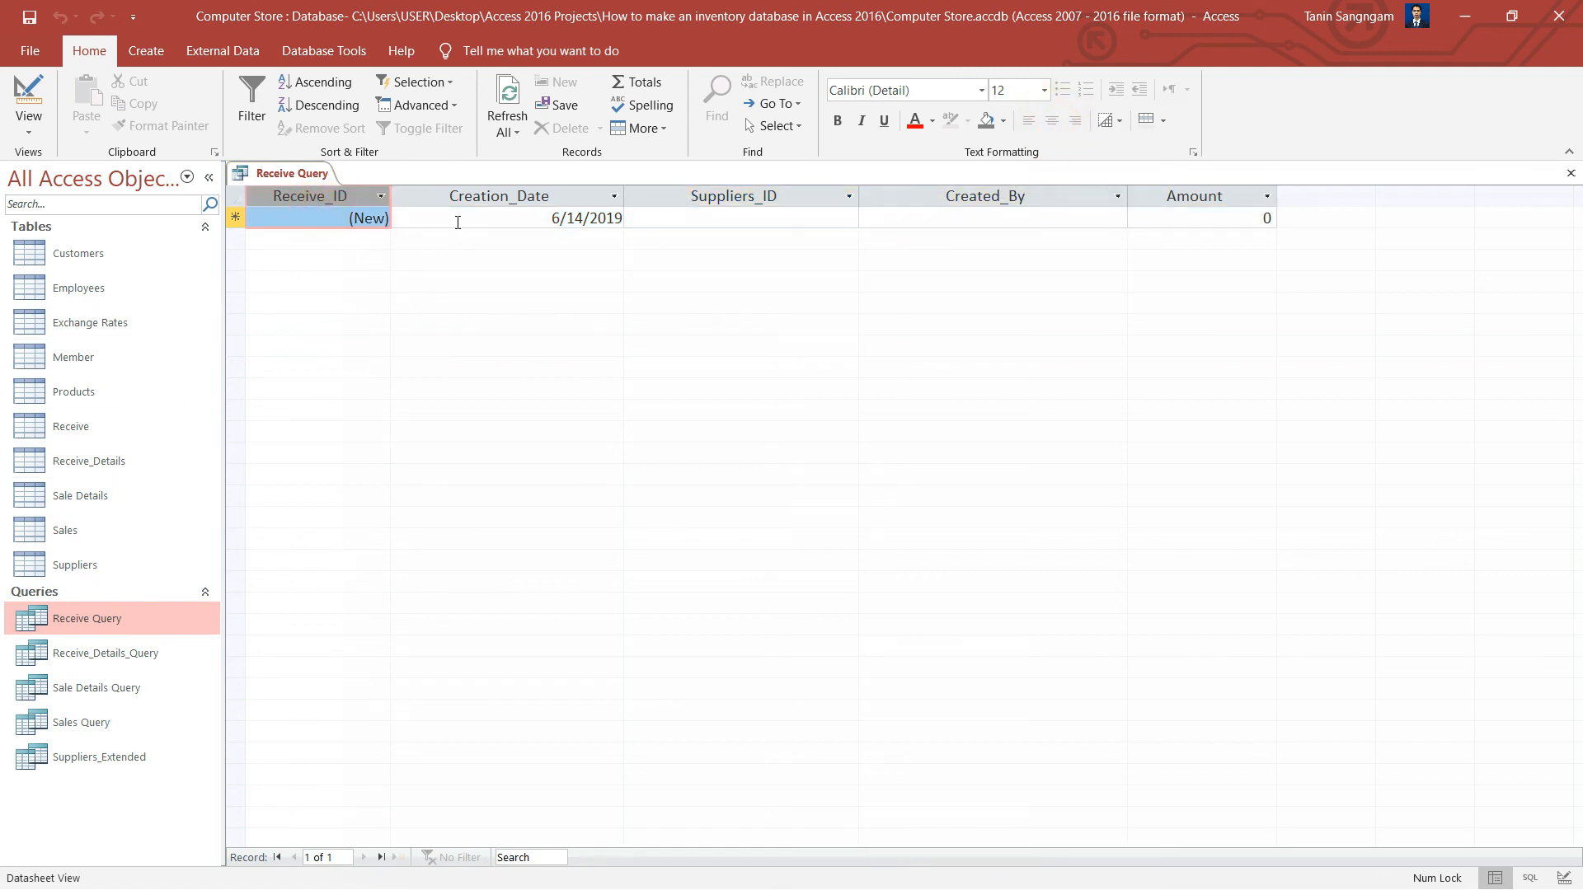
- Open Receive_Details_Query and check its Receive_ID, Quantity, Unit_Cost and Amount fields in the new record
{"action": "double_click", "coordinate": [112, 652]}
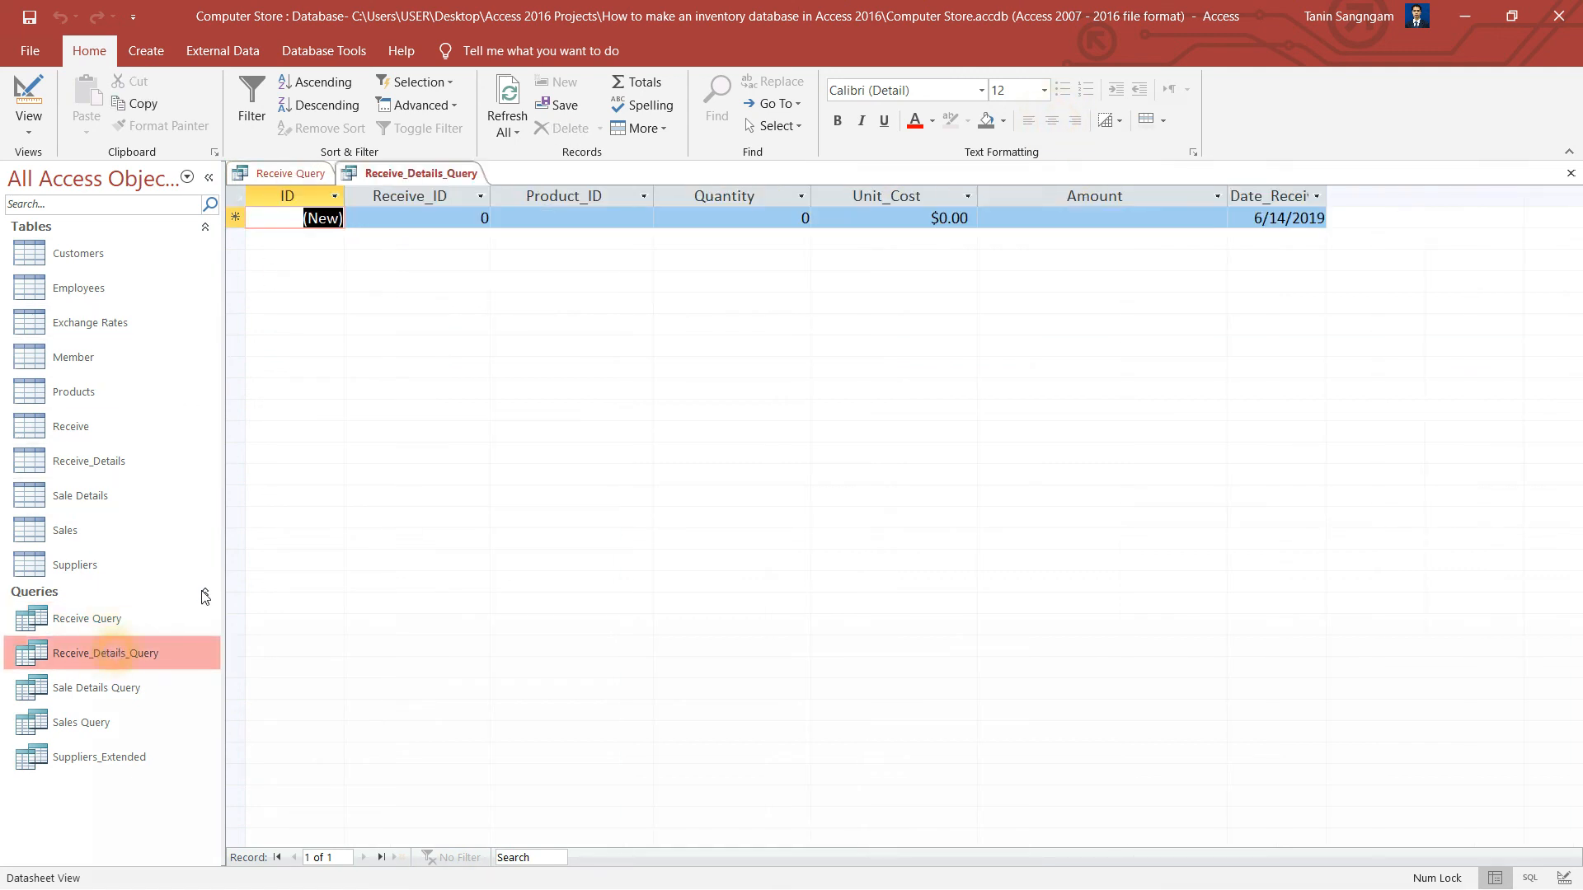
{"action": "left_click", "coordinate": [416, 217]}
{"action": "left_click", "coordinate": [722, 217]}
{"action": "left_click", "coordinate": [940, 219]}
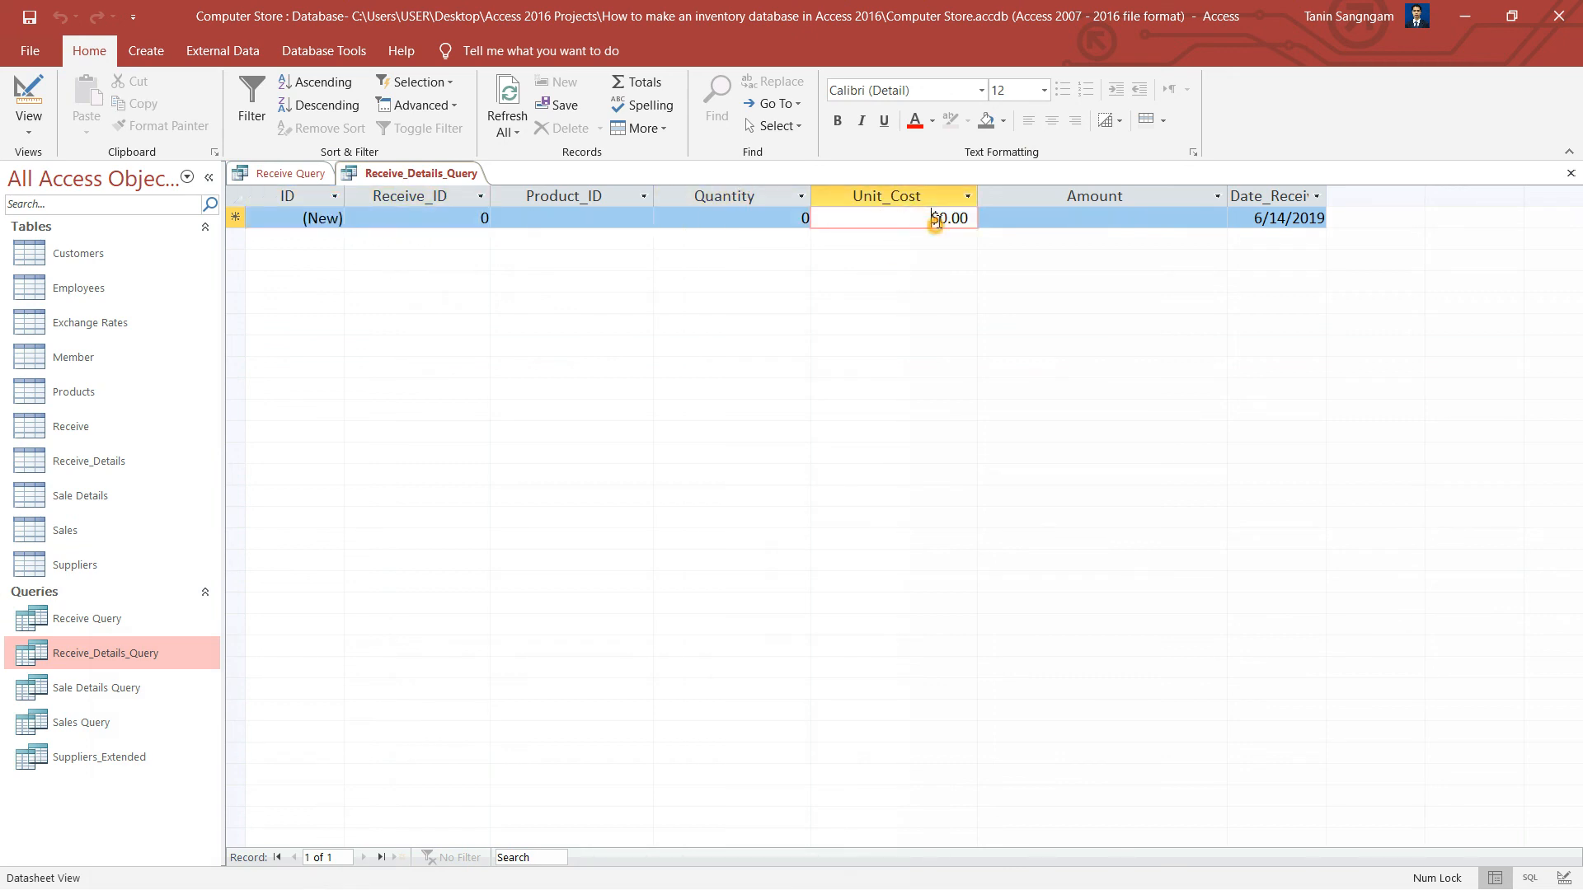
{"action": "left_click", "coordinate": [1096, 219]}
{"action": "left_click", "coordinate": [912, 218]}
{"action": "left_click", "coordinate": [757, 217]}
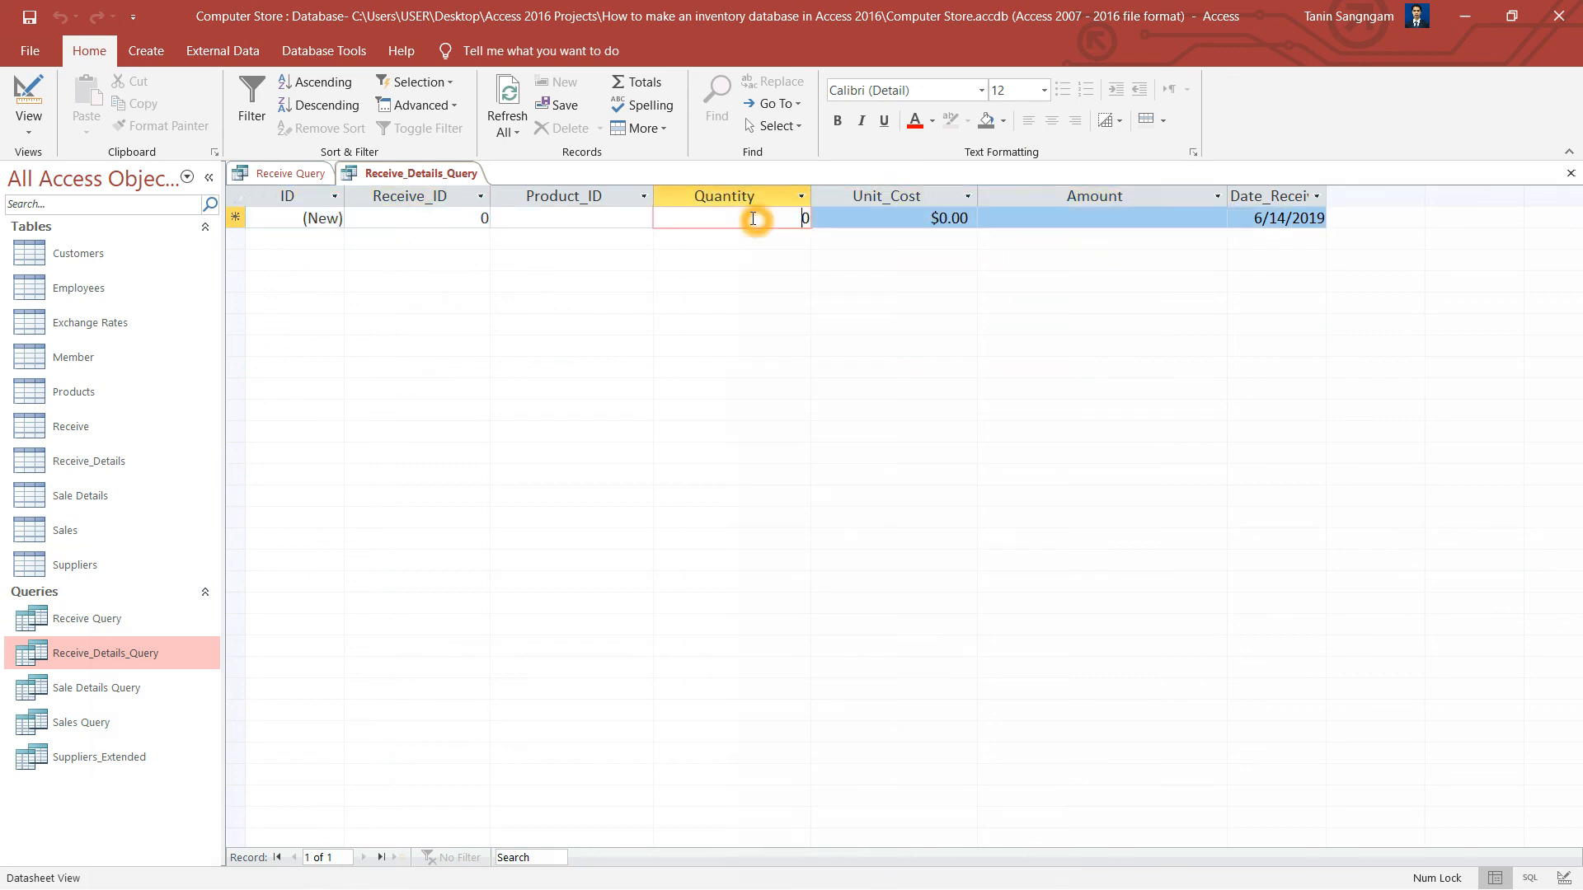
- Browse the products offered for the Product_ID field of the new record, through to the end of the list
{"action": "left_click", "coordinate": [592, 219]}
{"action": "left_click", "coordinate": [644, 217]}
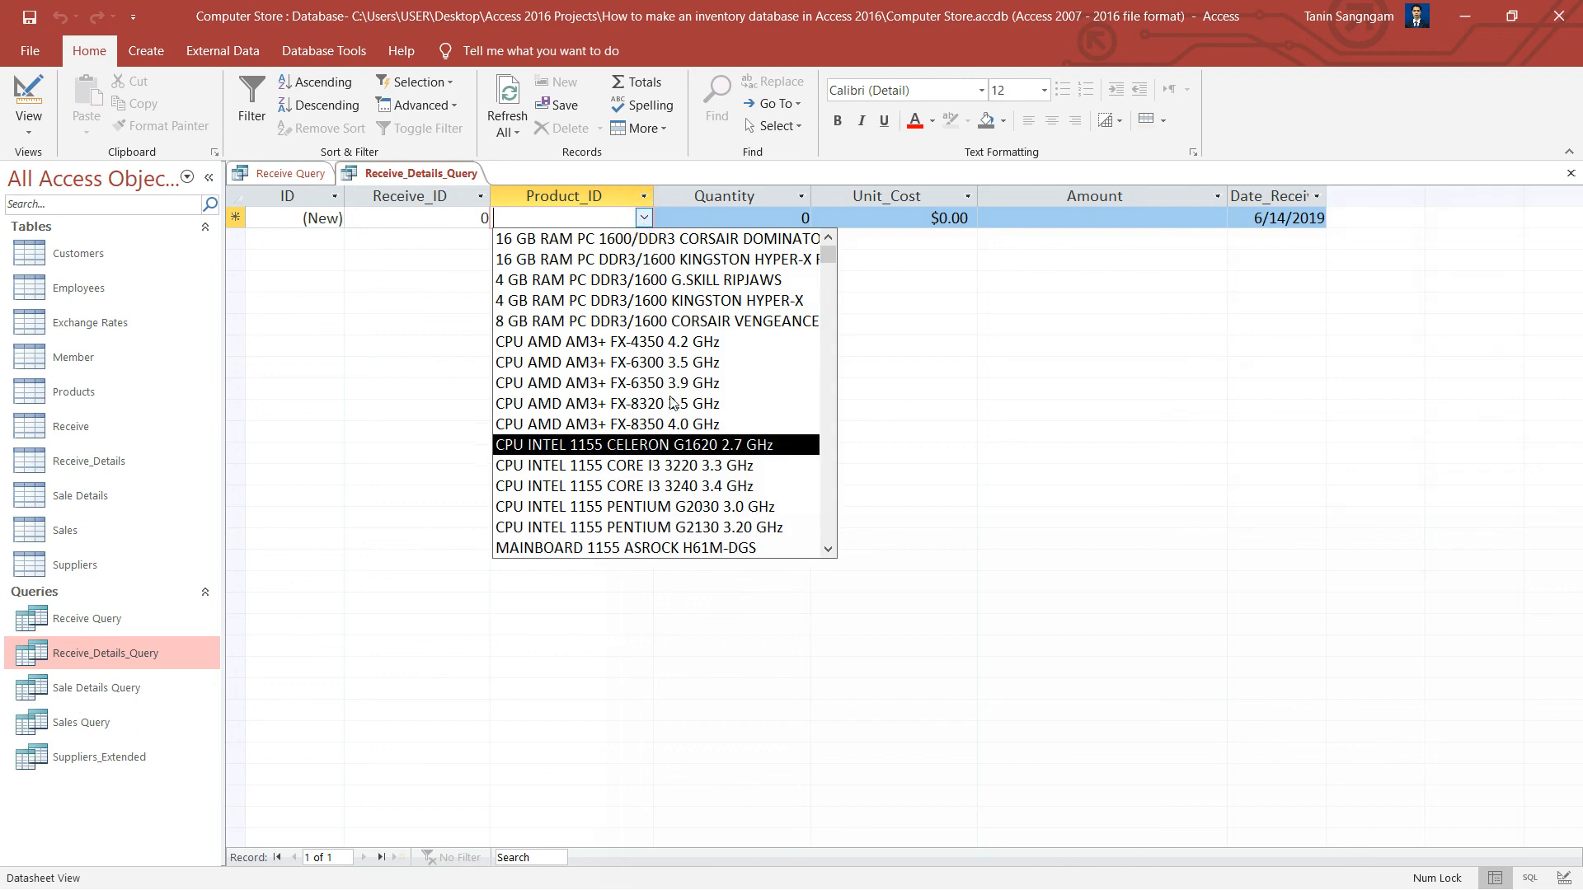
{"action": "left_click_drag", "start_coordinate": [838, 251], "coordinate": [831, 566]}
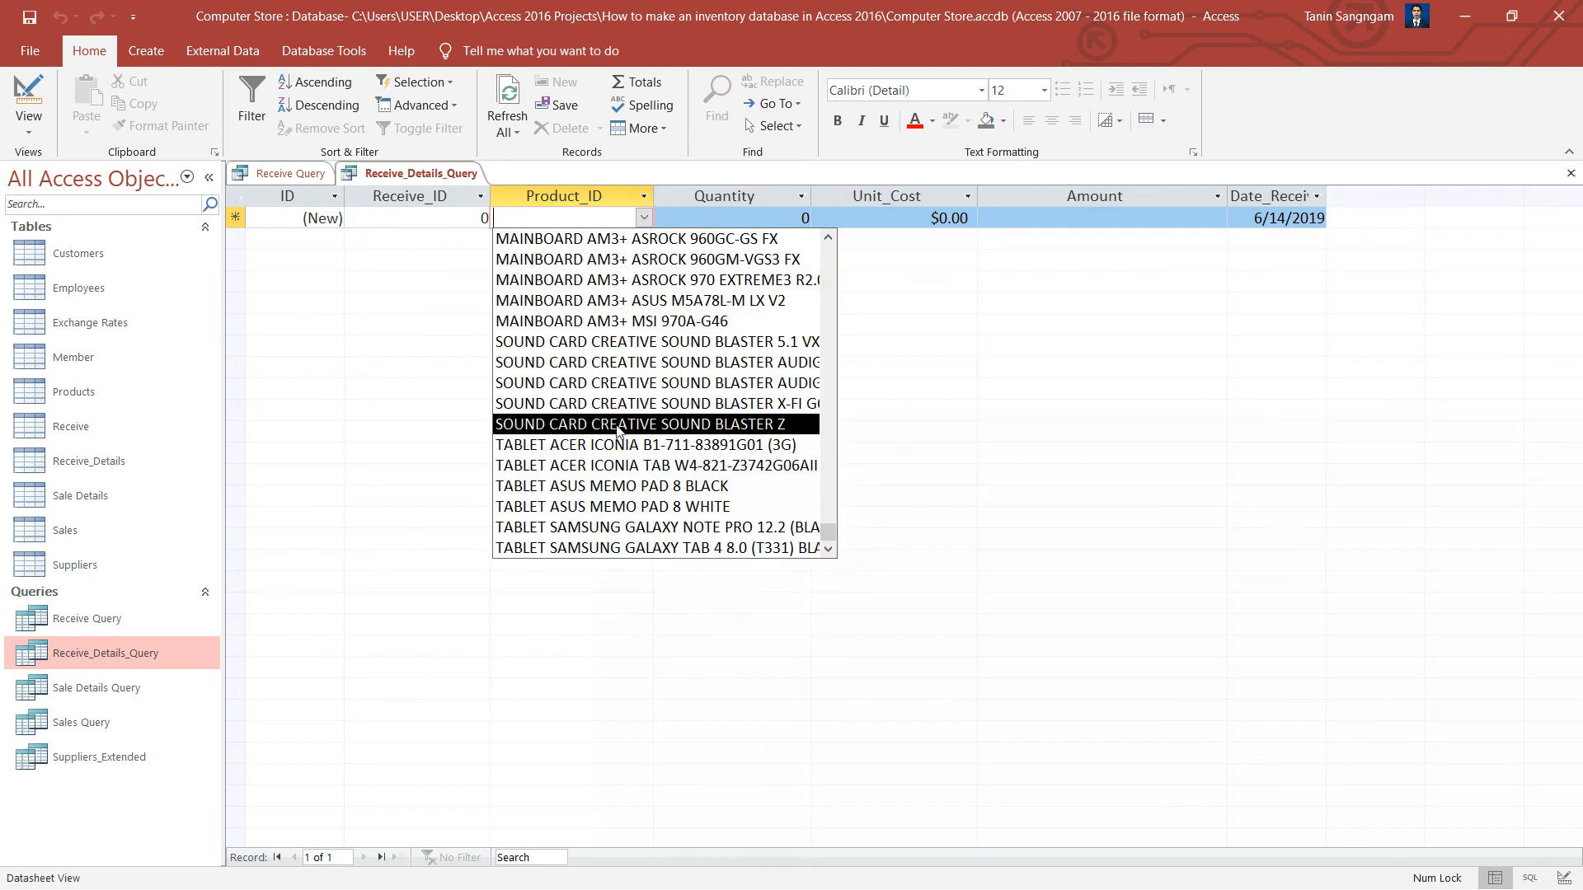
- Leave the product list without choosing a product and close all open queries
{"action": "scroll", "coordinate": [505, 338], "scroll_direction": "up", "scroll_amount": 8}
{"action": "left_click", "coordinate": [434, 310]}
{"action": "right_click", "coordinate": [388, 172]}
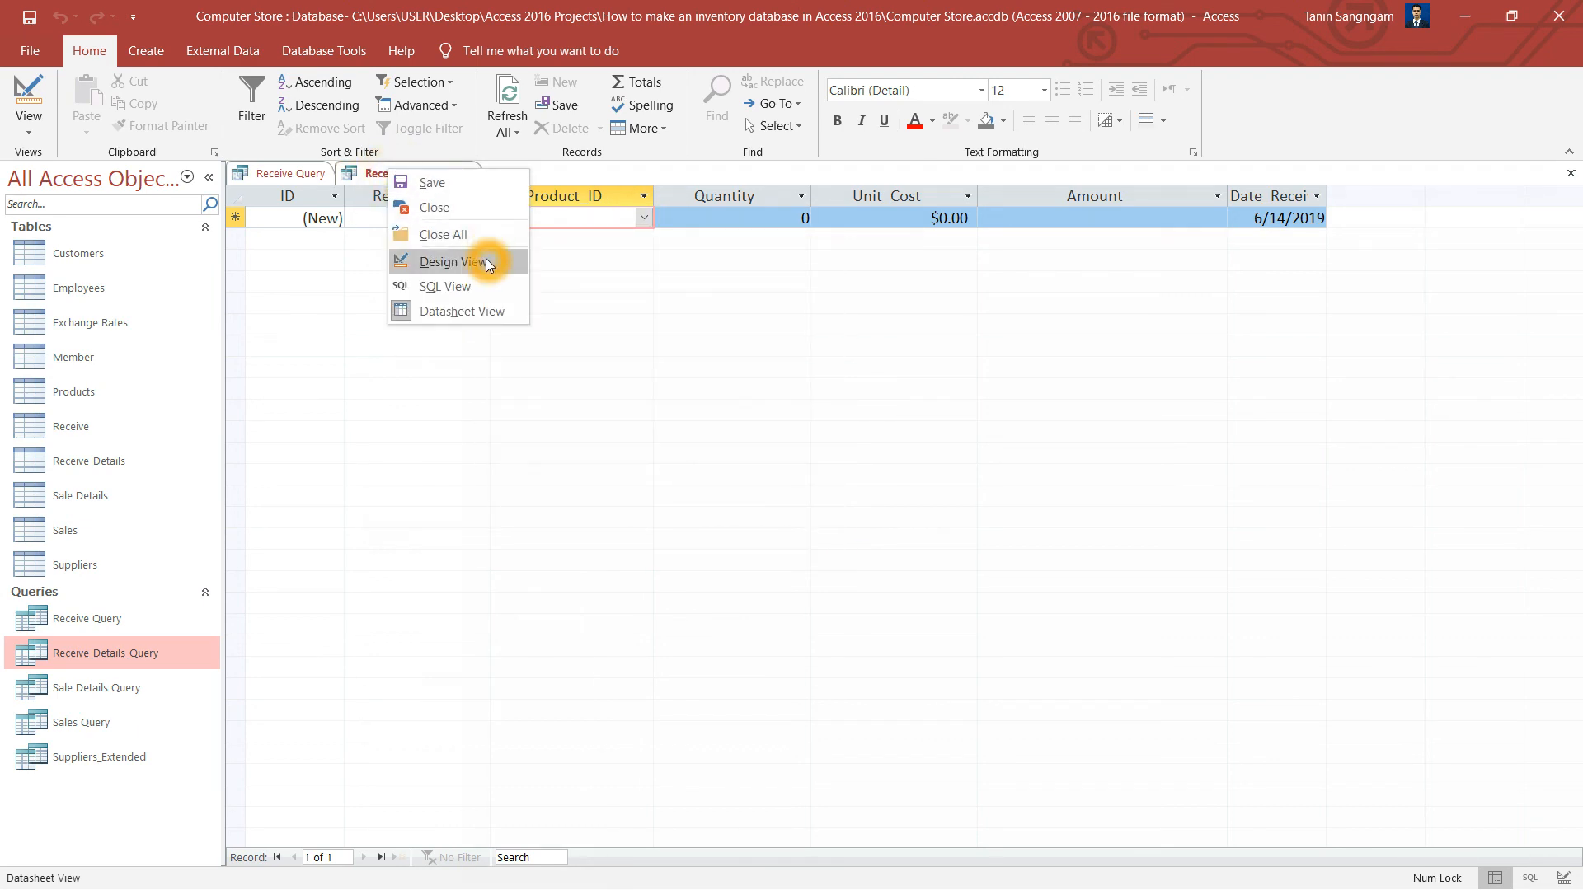
{"action": "left_click", "coordinate": [501, 235]}
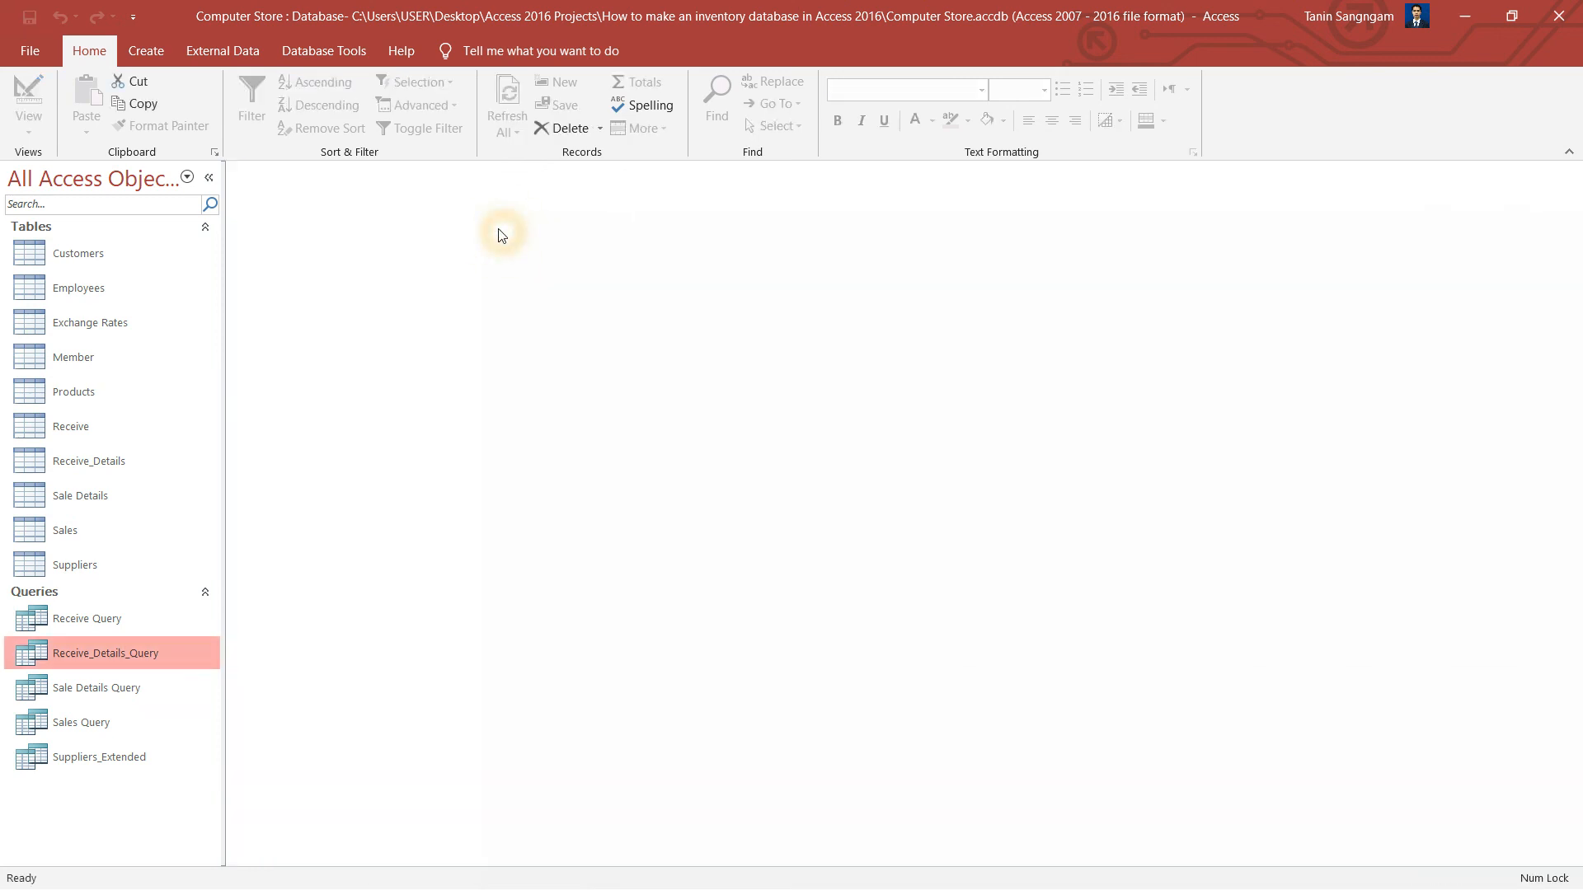
- Open Receive_Details_Query in Design View
{"action": "left_click", "coordinate": [169, 620]}
{"action": "left_click", "coordinate": [173, 652]}
{"action": "left_click", "coordinate": [587, 660]}
{"action": "right_click", "coordinate": [198, 647]}
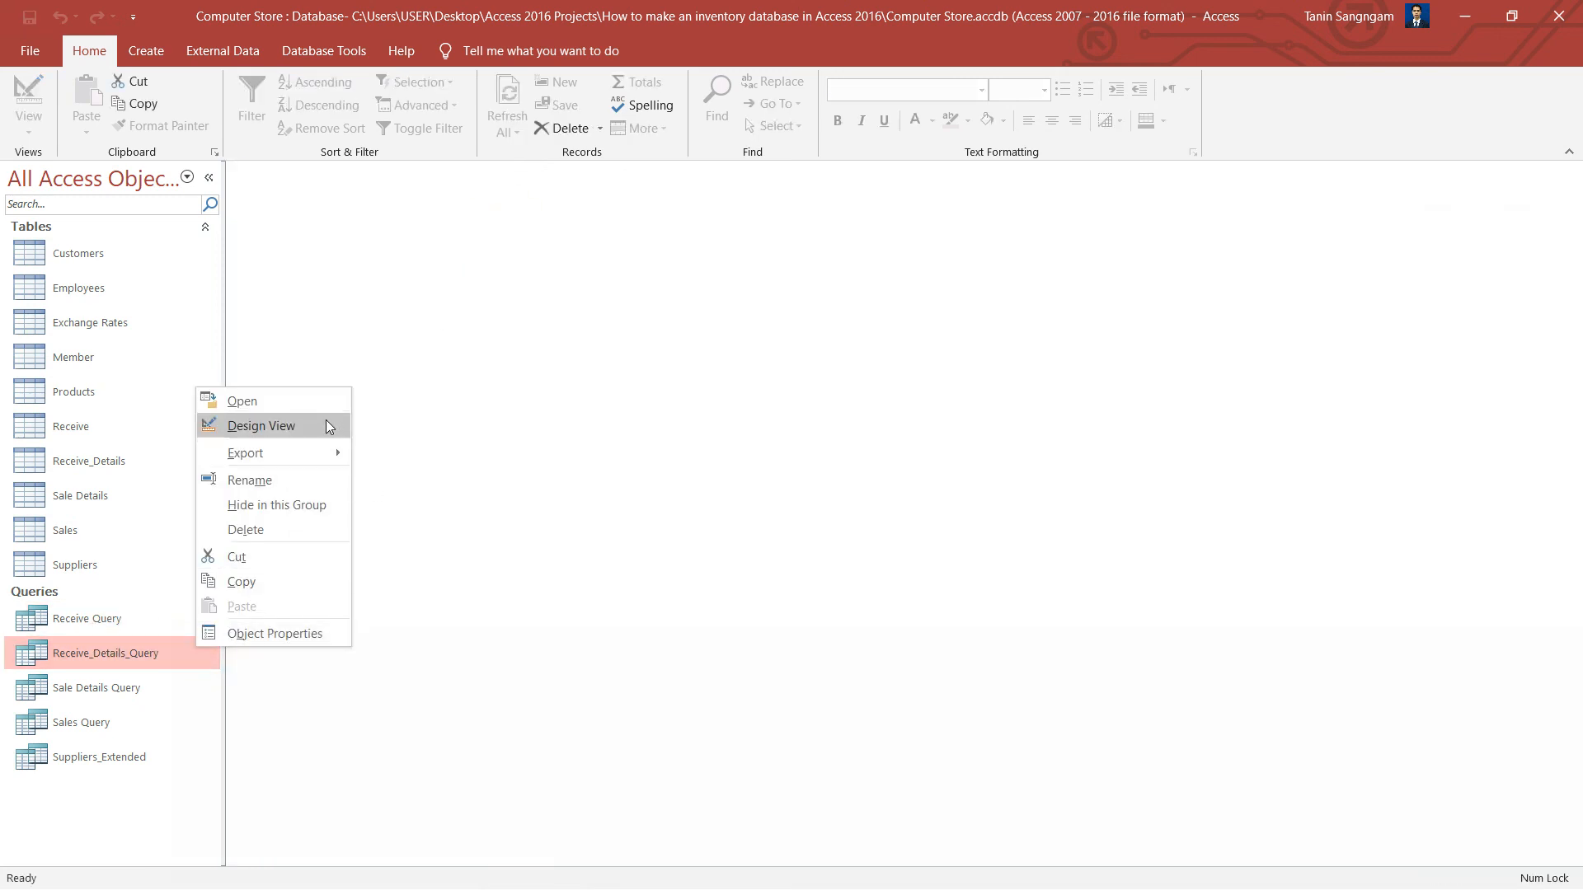
{"action": "left_click", "coordinate": [342, 427]}
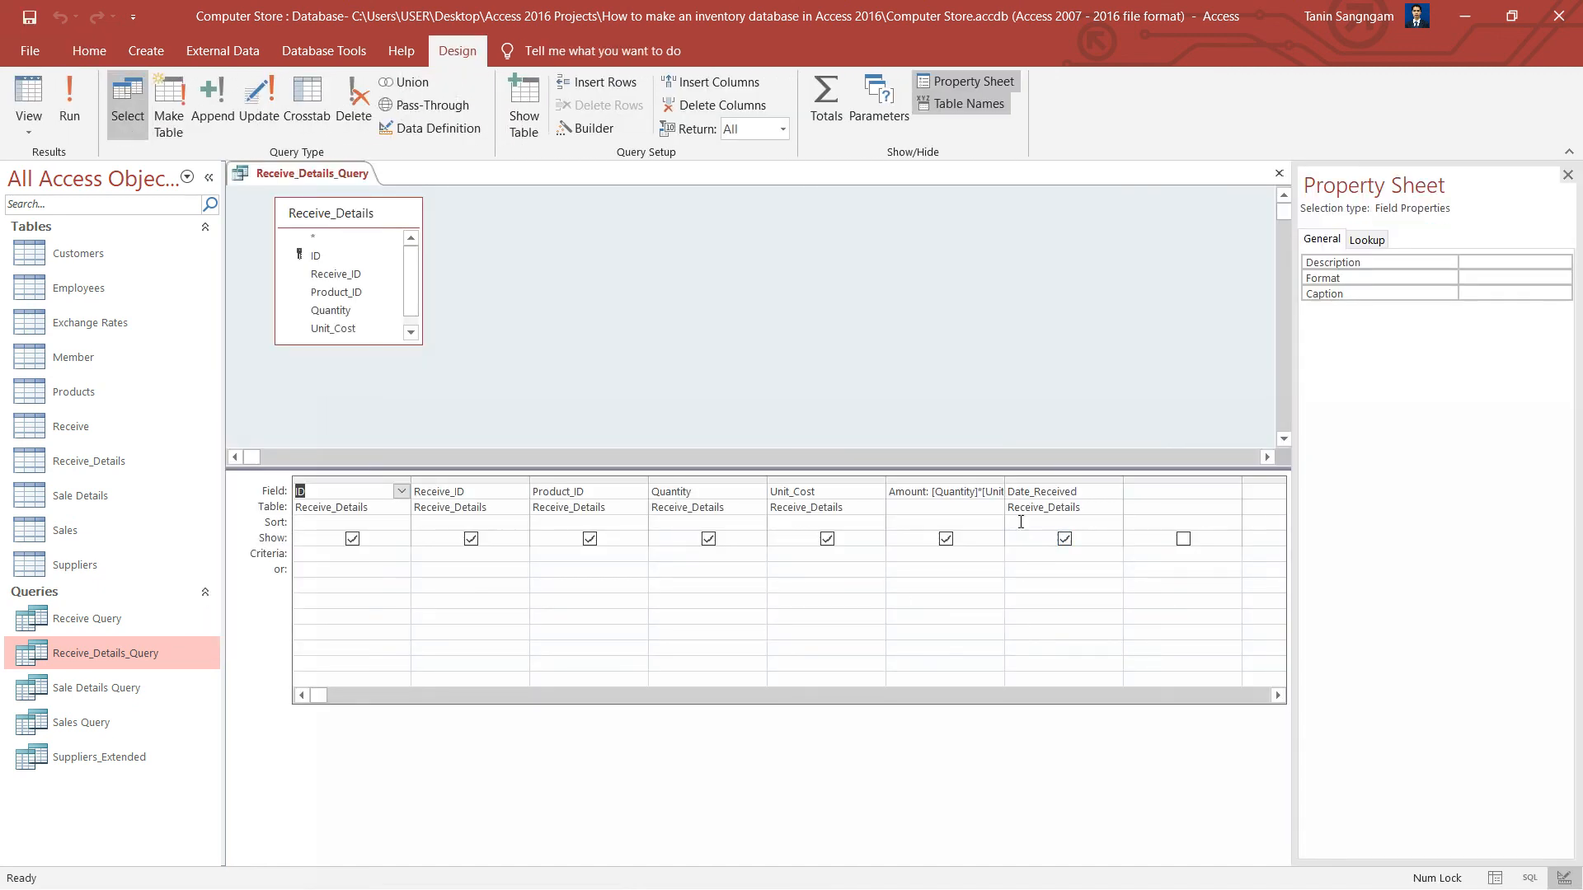
- Set the display format of the calculated Amount field in Receive_Details_Query to Currency
{"action": "left_click", "coordinate": [941, 507]}
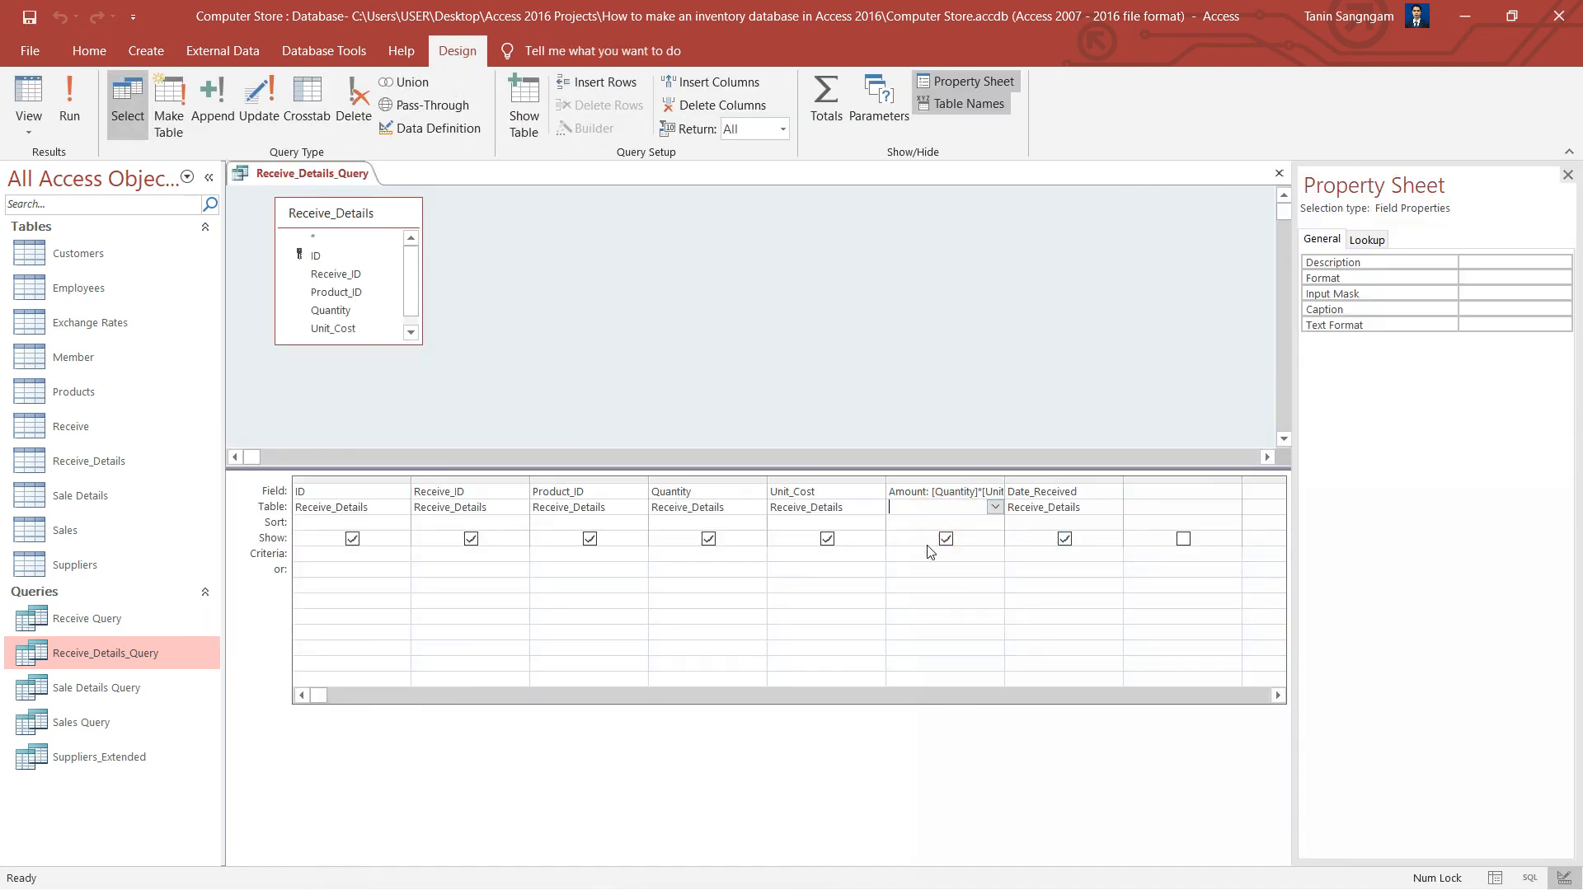
{"action": "left_click", "coordinate": [921, 504]}
{"action": "right_click", "coordinate": [924, 506]}
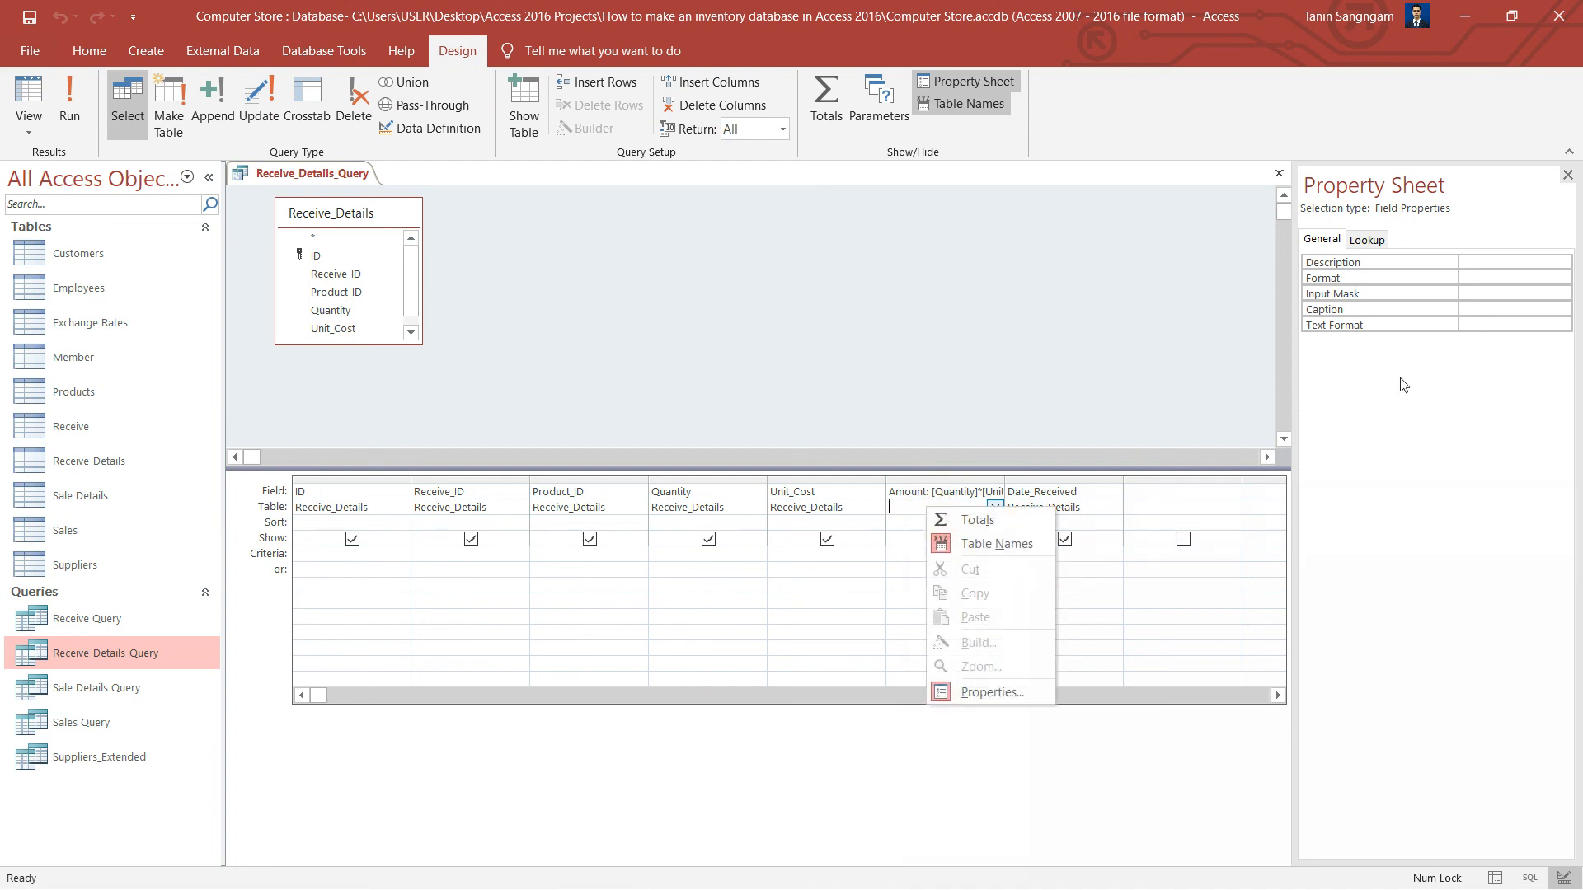
{"action": "left_click", "coordinate": [1526, 284]}
{"action": "left_click", "coordinate": [1563, 278]}
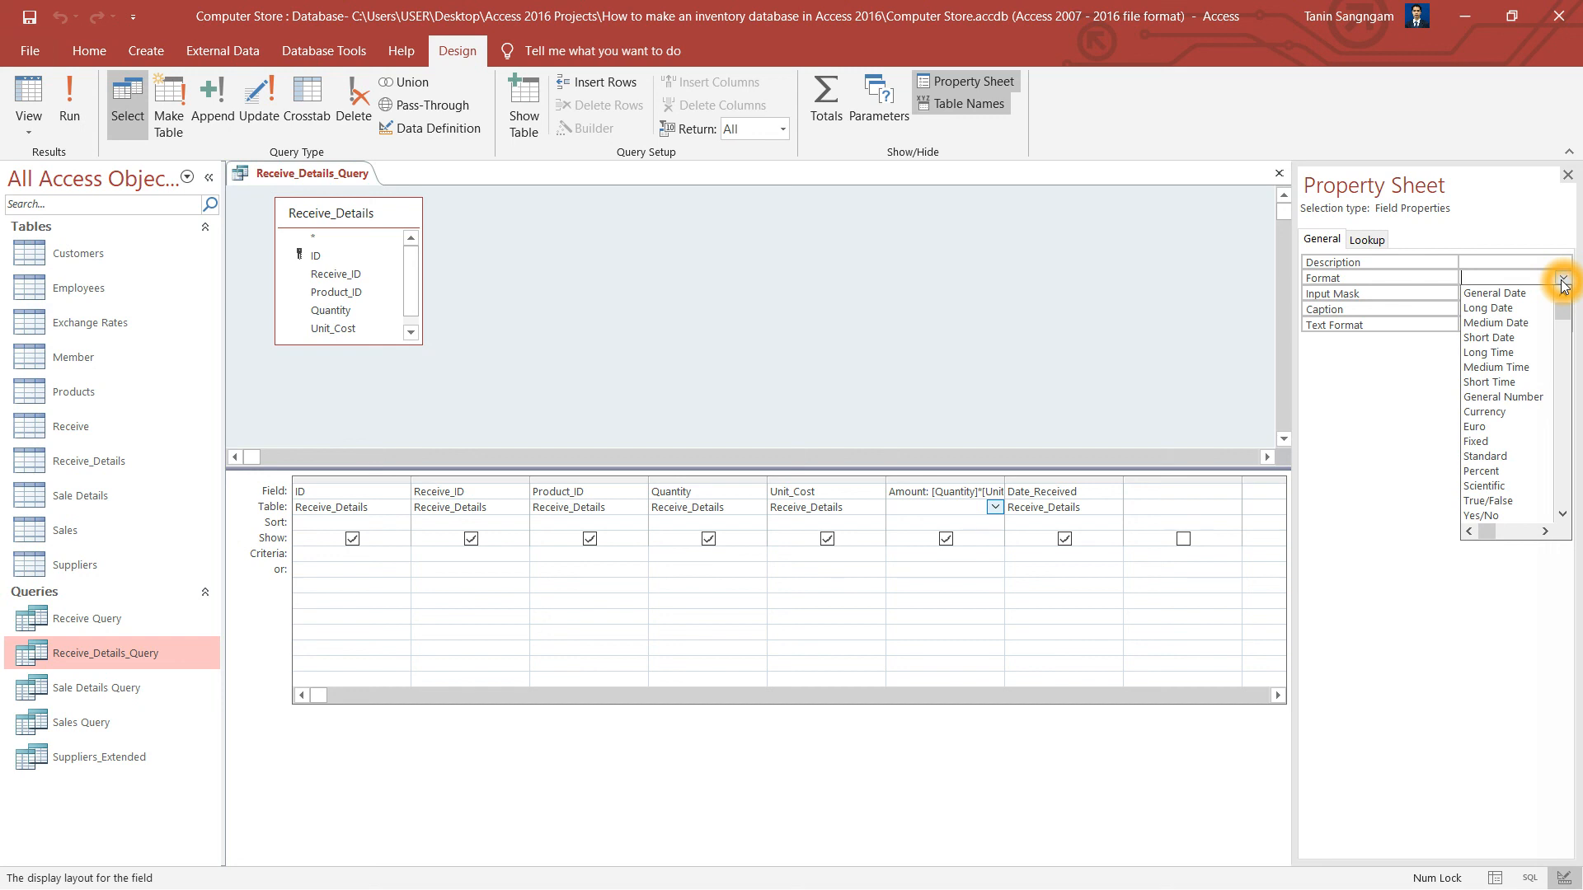
{"action": "left_click", "coordinate": [1536, 417]}
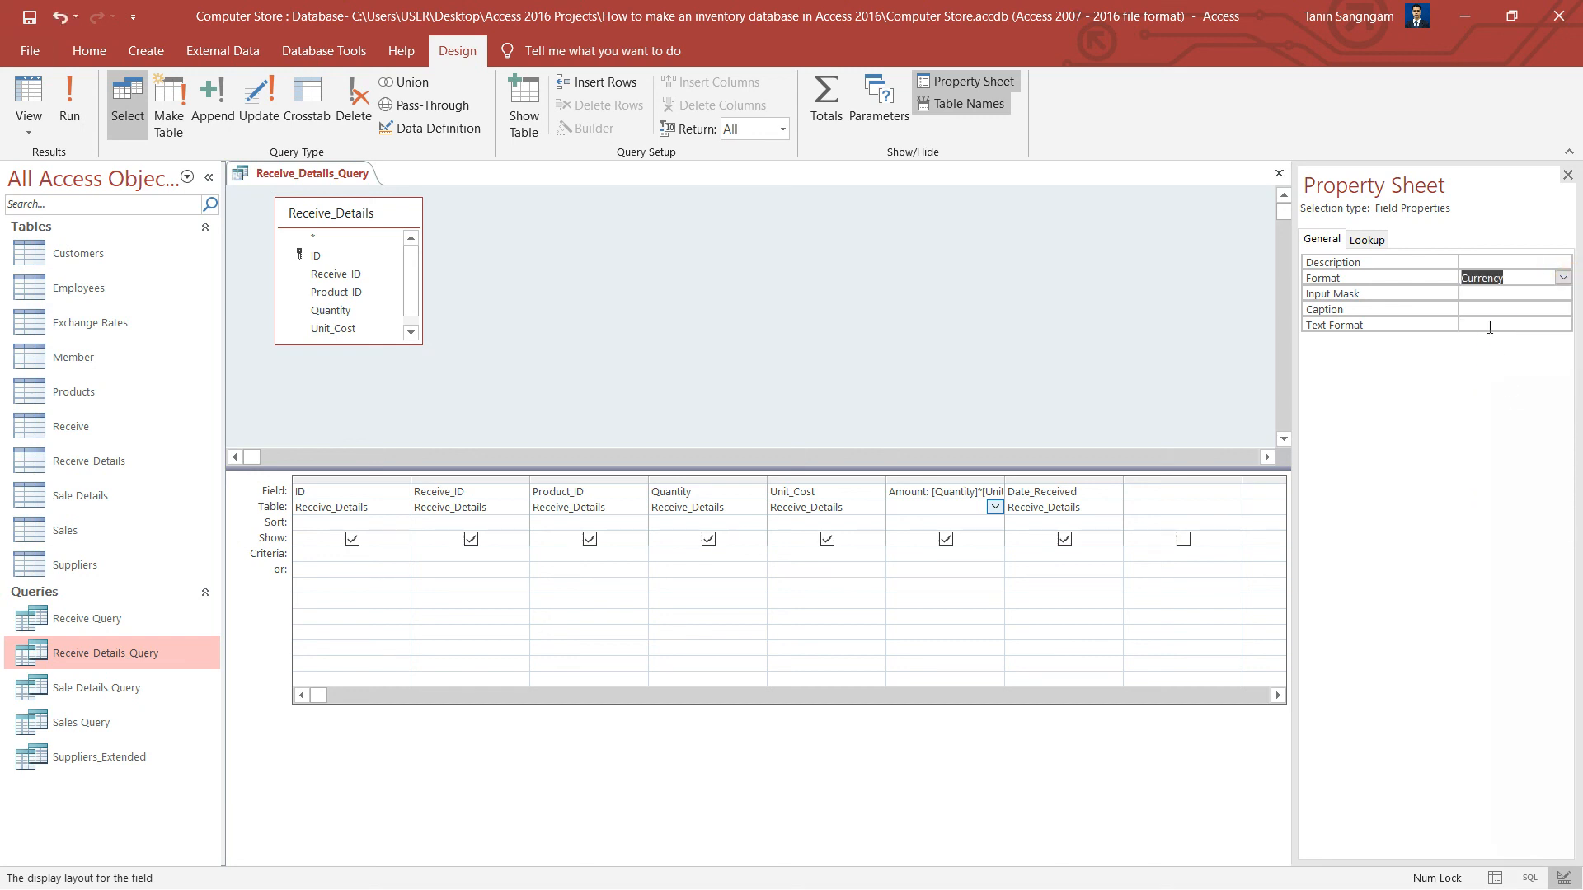
{"action": "left_click", "coordinate": [1475, 295]}
{"action": "left_click", "coordinate": [847, 587]}
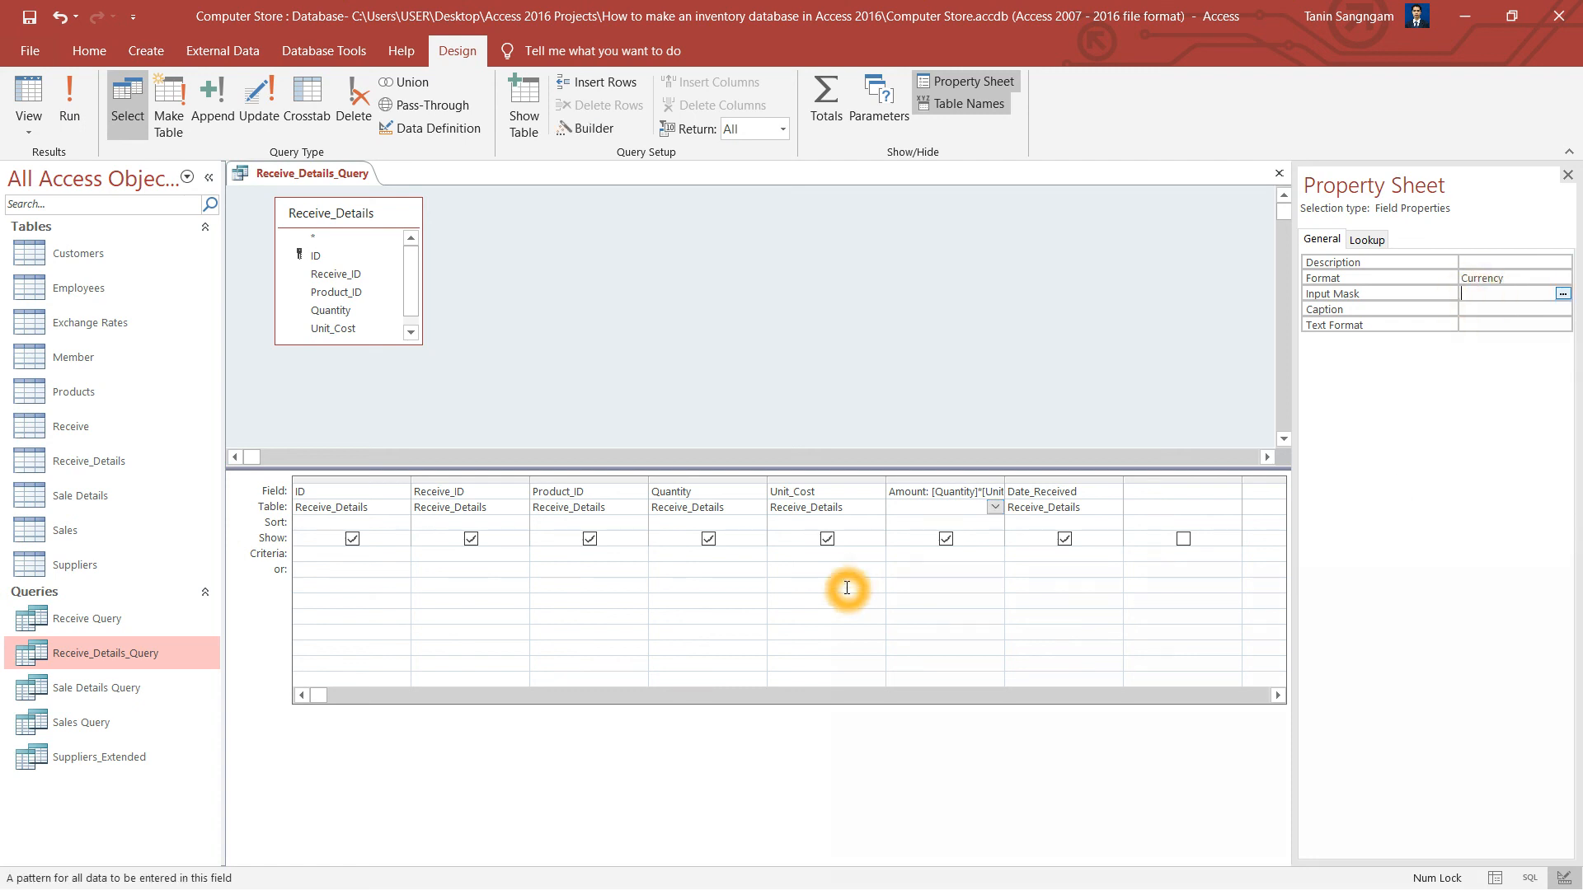
- Show Receive_Details_Query in Datasheet View to check its Amount column, and close the query
{"action": "right_click", "coordinate": [338, 169]}
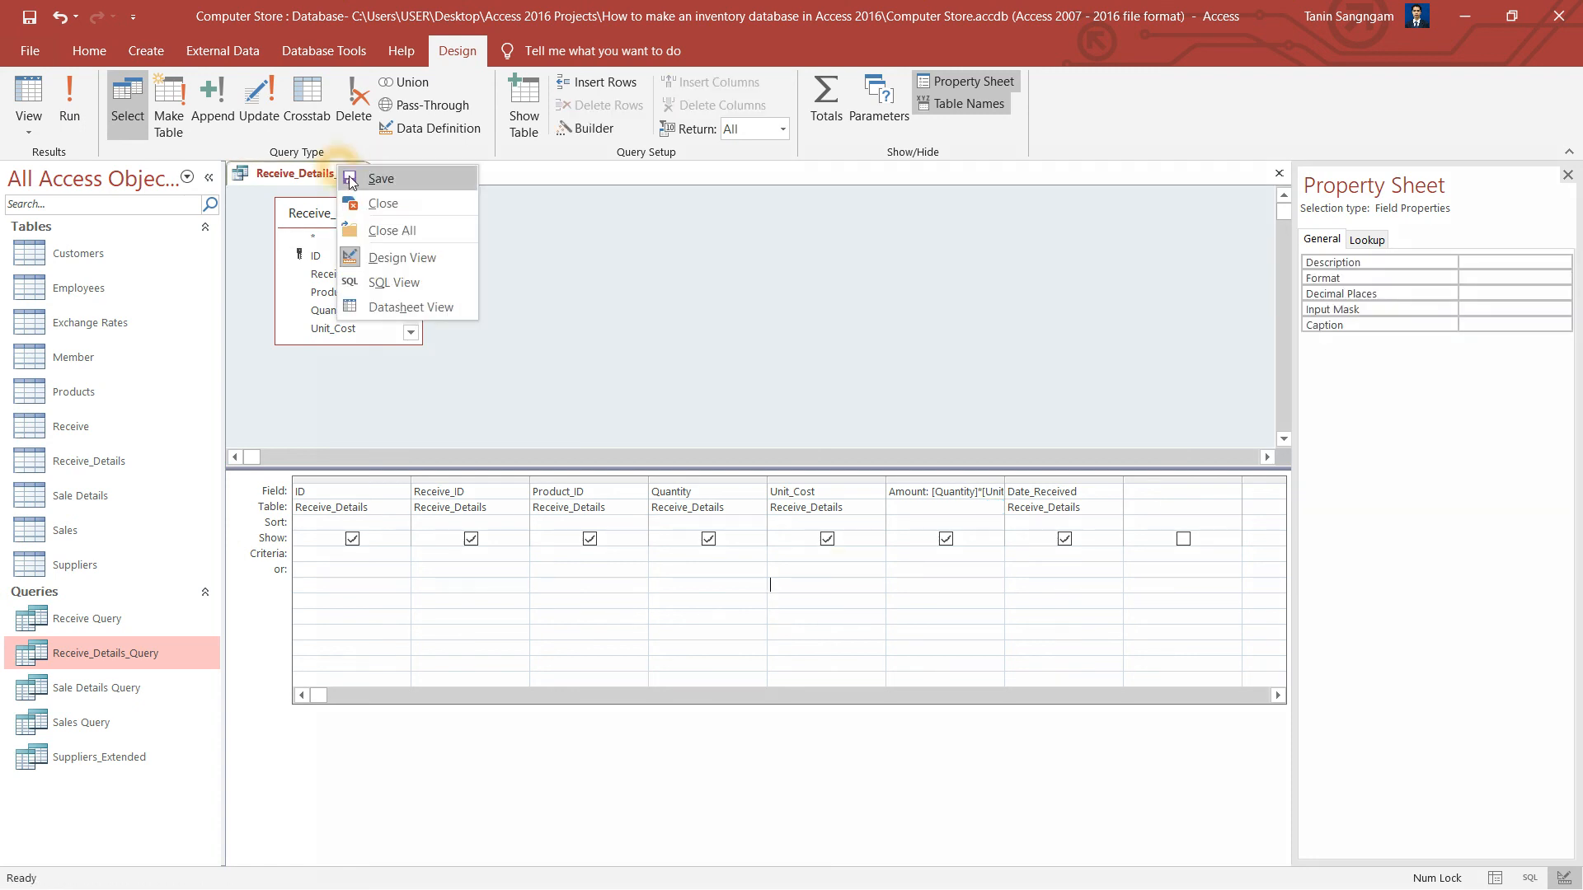
{"action": "left_click", "coordinate": [404, 308]}
{"action": "left_click", "coordinate": [902, 216]}
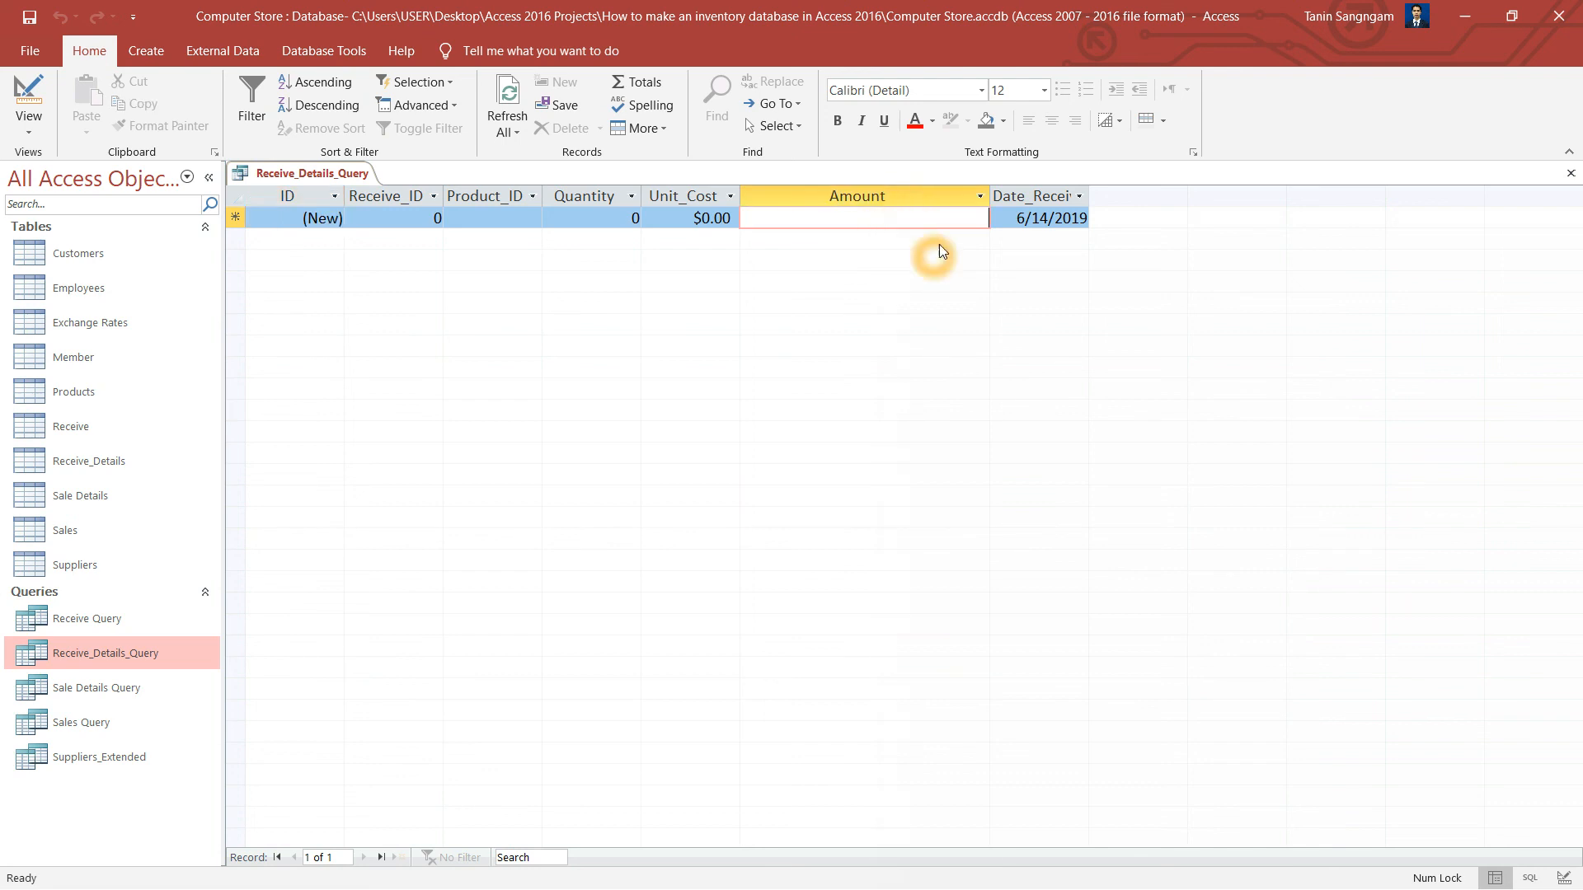
{"action": "left_click", "coordinate": [802, 200]}
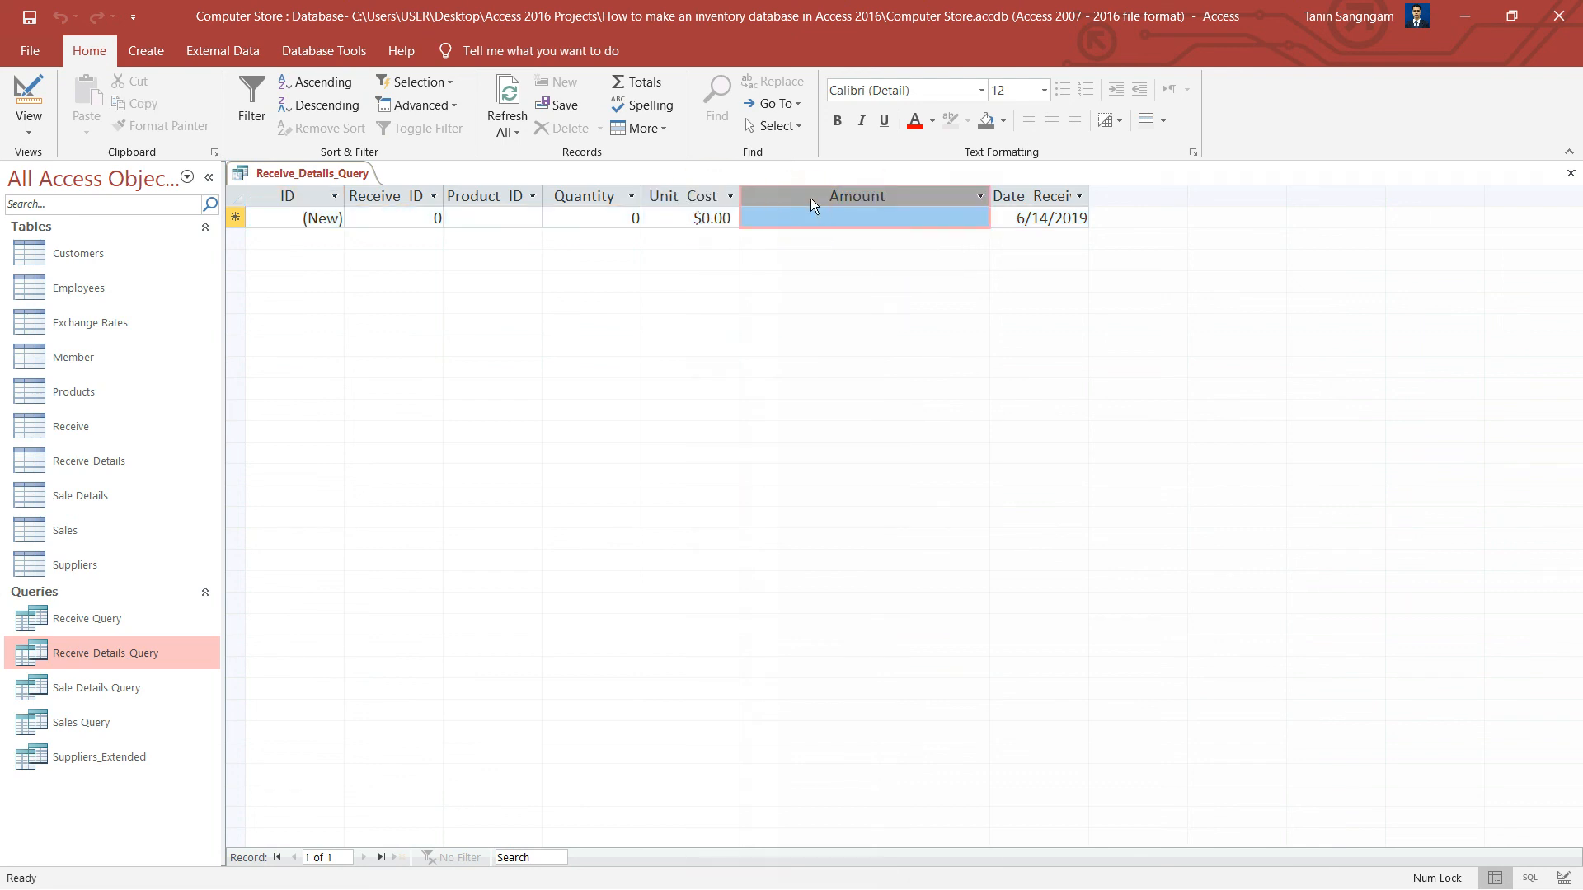
{"action": "right_click", "coordinate": [322, 169]}
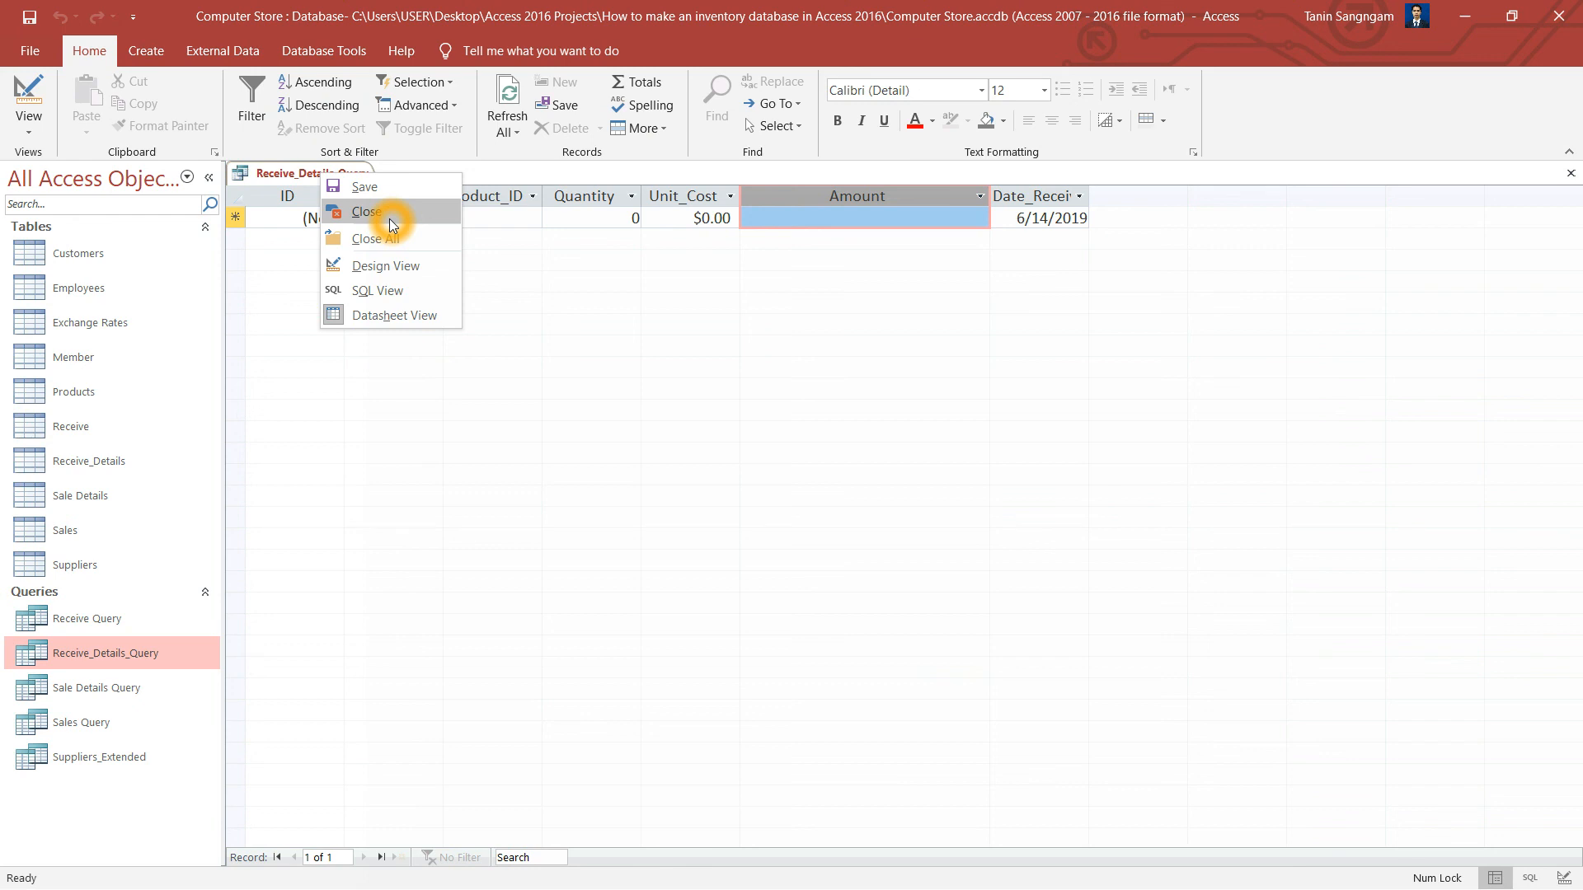
{"action": "left_click", "coordinate": [389, 219]}
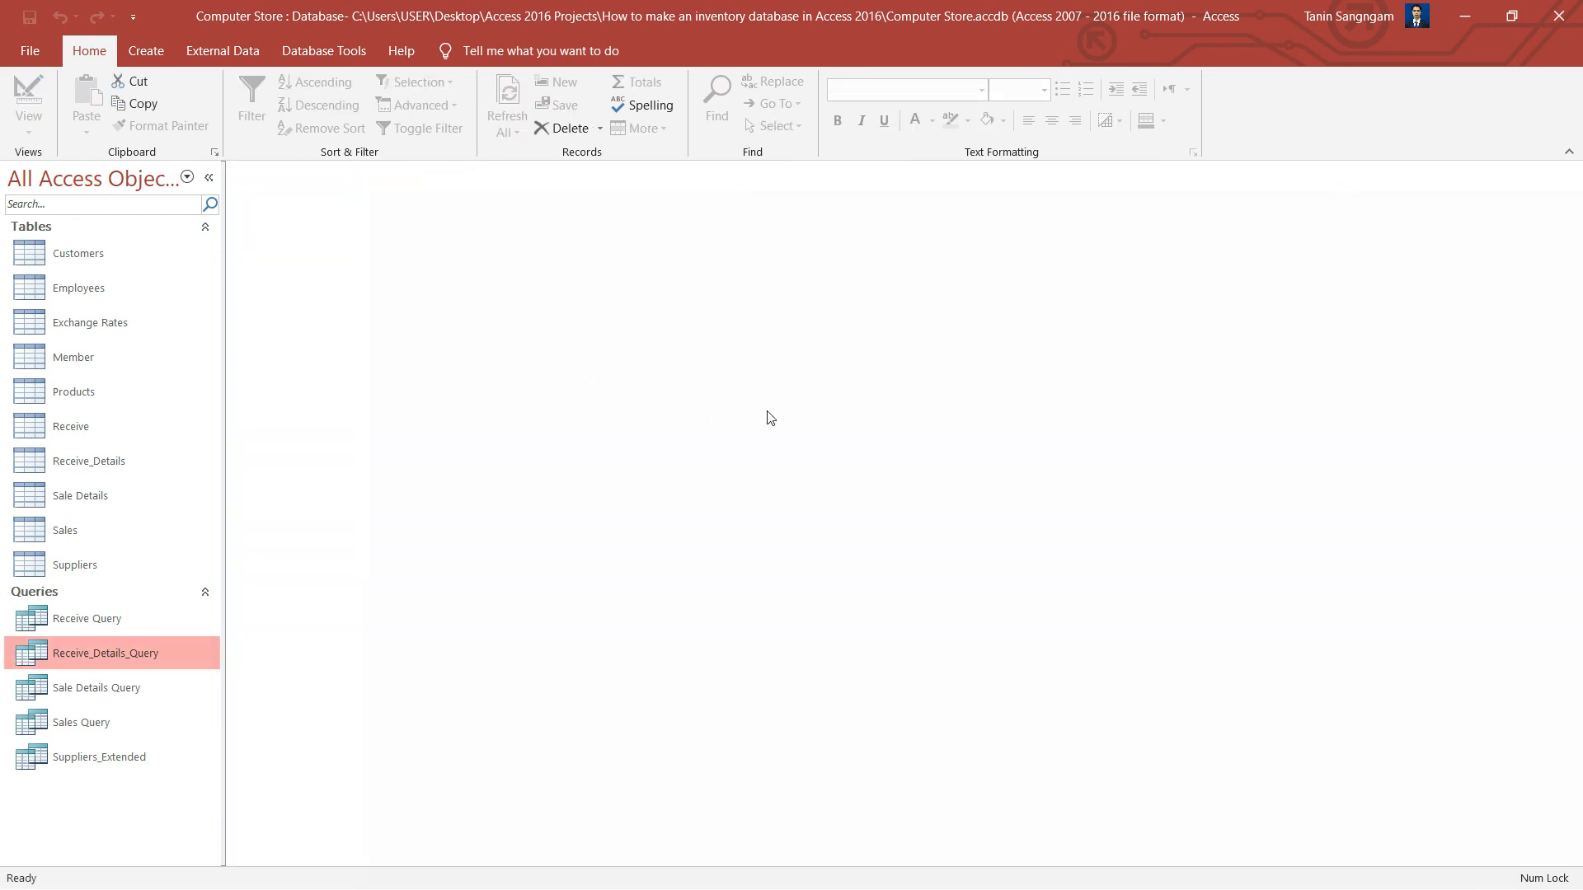